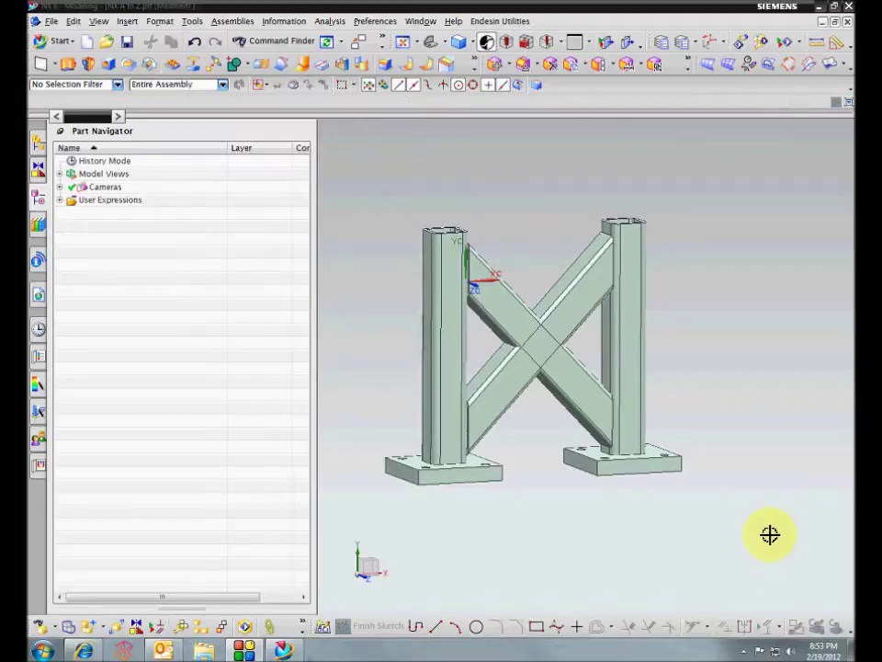
# Examine the cross-braced support frame assembly from several angles, along with its component list and part history
pyautogui.moveTo(771, 521); pyautogui.dragTo(625, 372, button='middle')
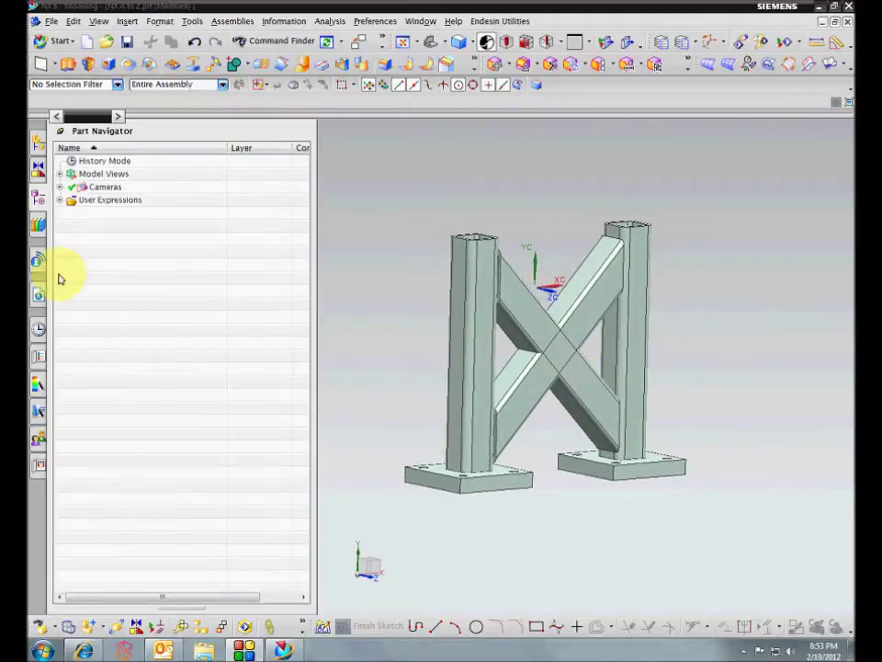
pyautogui.click(36, 168)
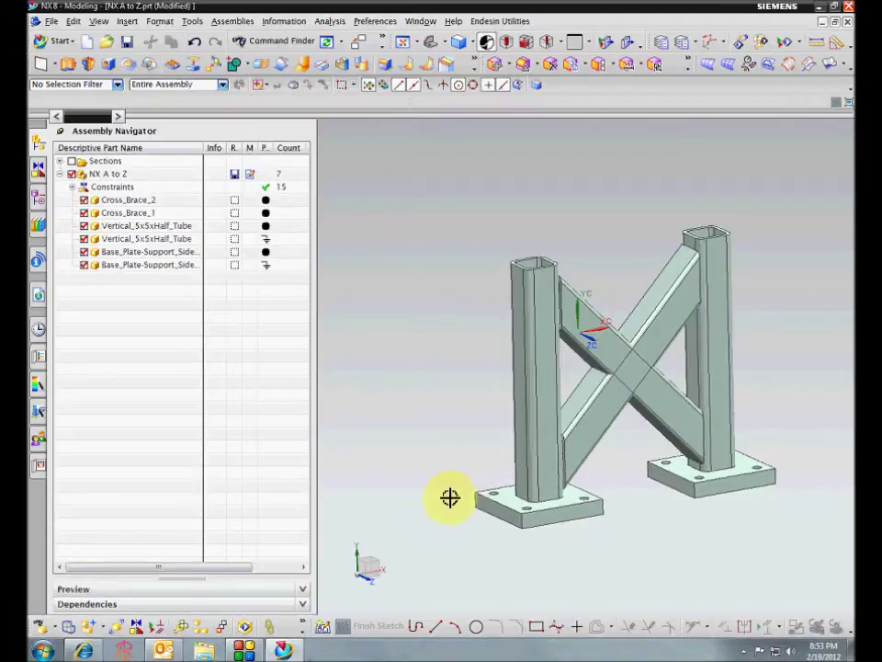
pyautogui.moveTo(493, 387); pyautogui.dragTo(465, 410, button='middle')
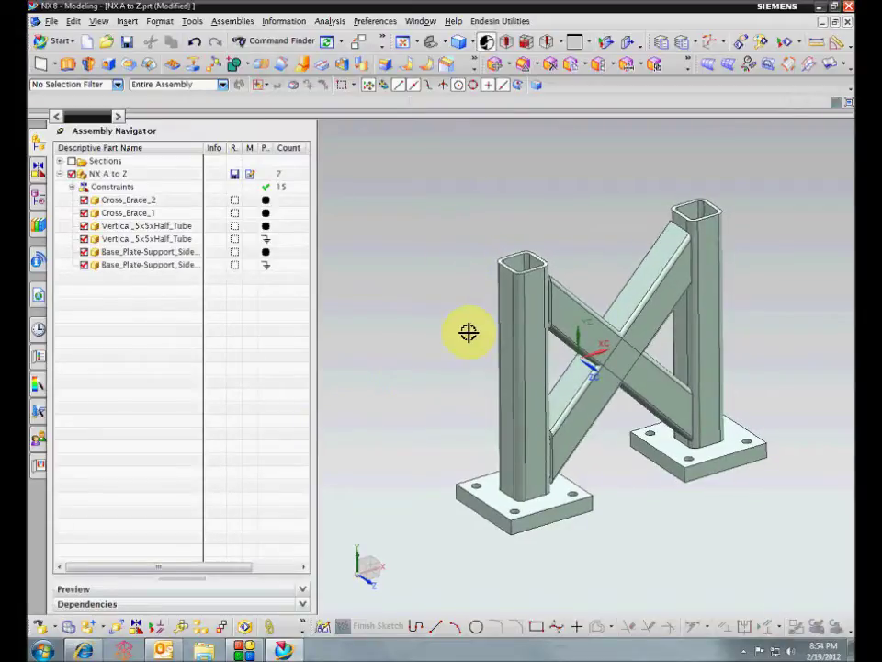
pyautogui.moveTo(542, 288); pyautogui.dragTo(555, 296, button='middle')
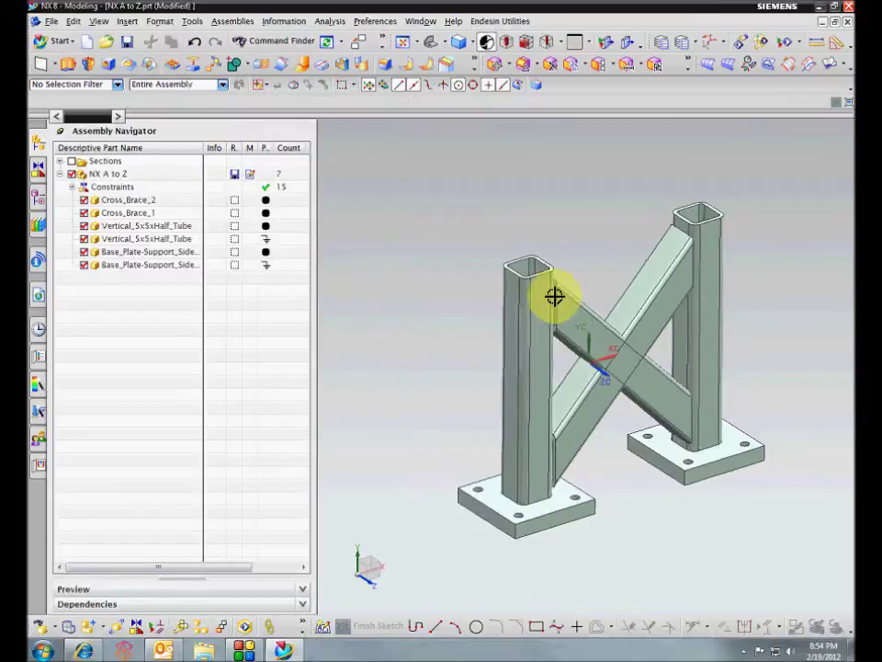
pyautogui.click(688, 190)
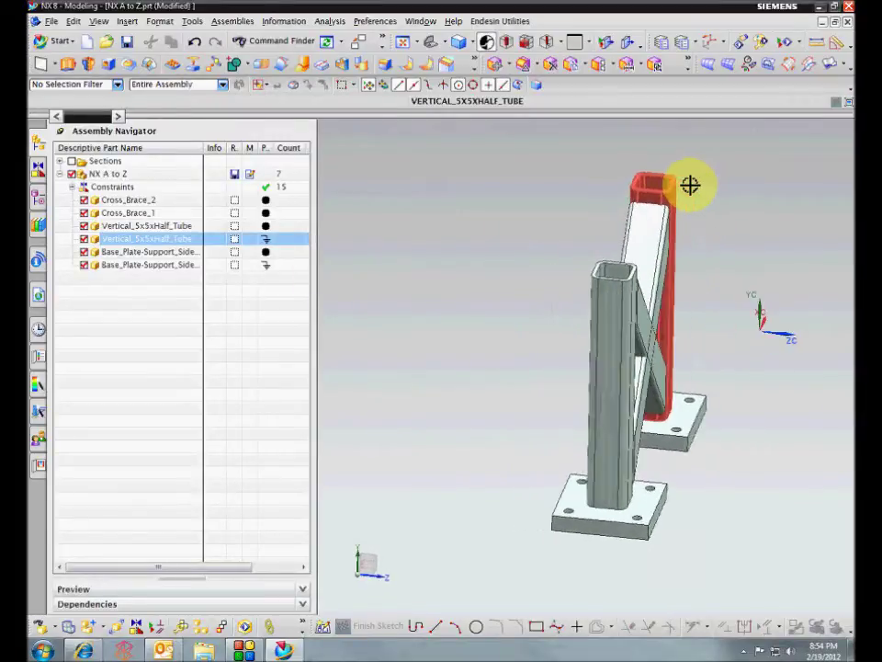
pyautogui.moveTo(690, 185); pyautogui.dragTo(663, 179, button='middle')
pyautogui.moveTo(698, 404); pyautogui.dragTo(419, 396, button='middle')
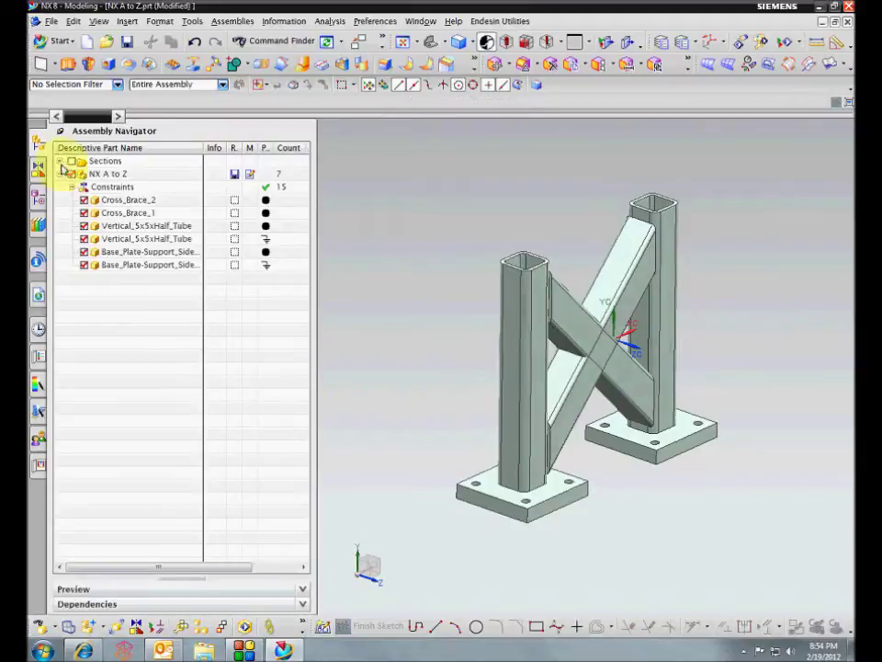
pyautogui.click(38, 195)
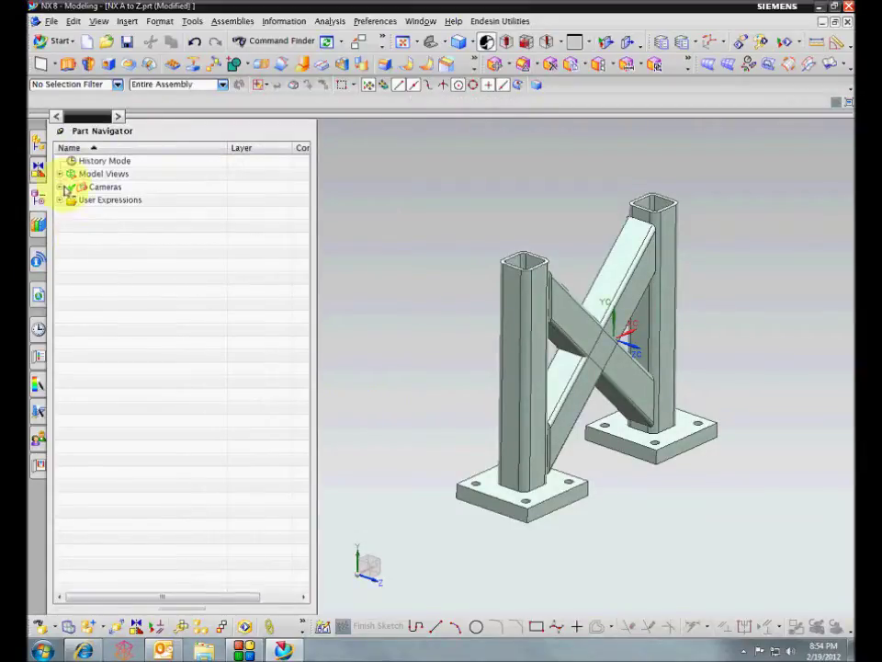
pyautogui.click(42, 64)
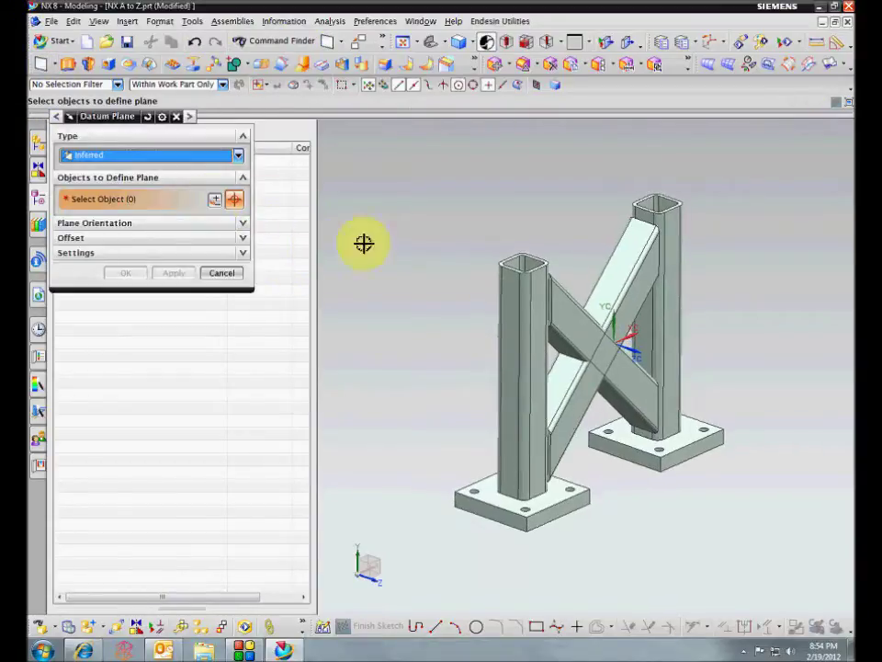
pyautogui.scroll(1, 532, 300)
pyautogui.scroll(3, 531, 312)
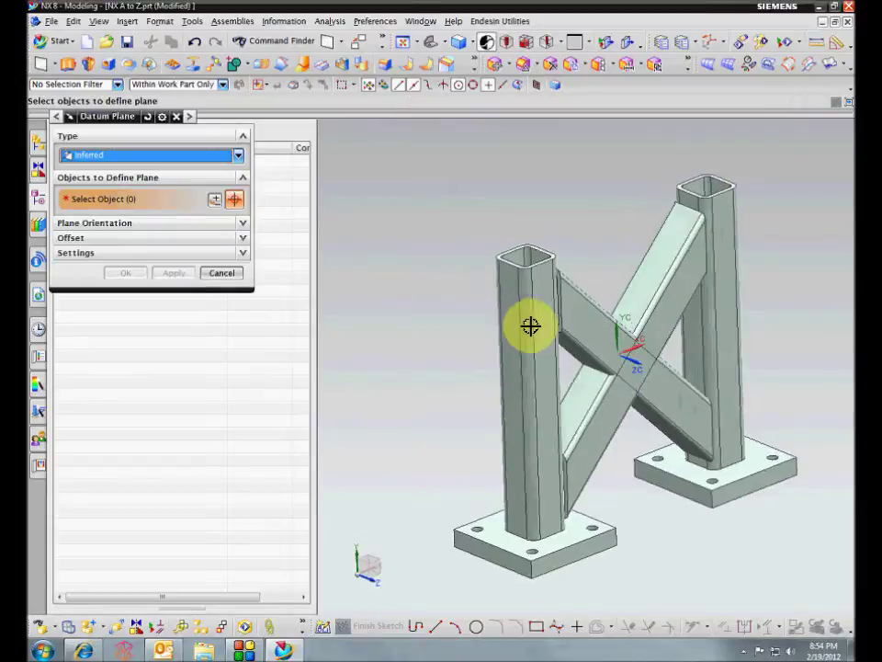
pyautogui.click(189, 84)
pyautogui.click(184, 99)
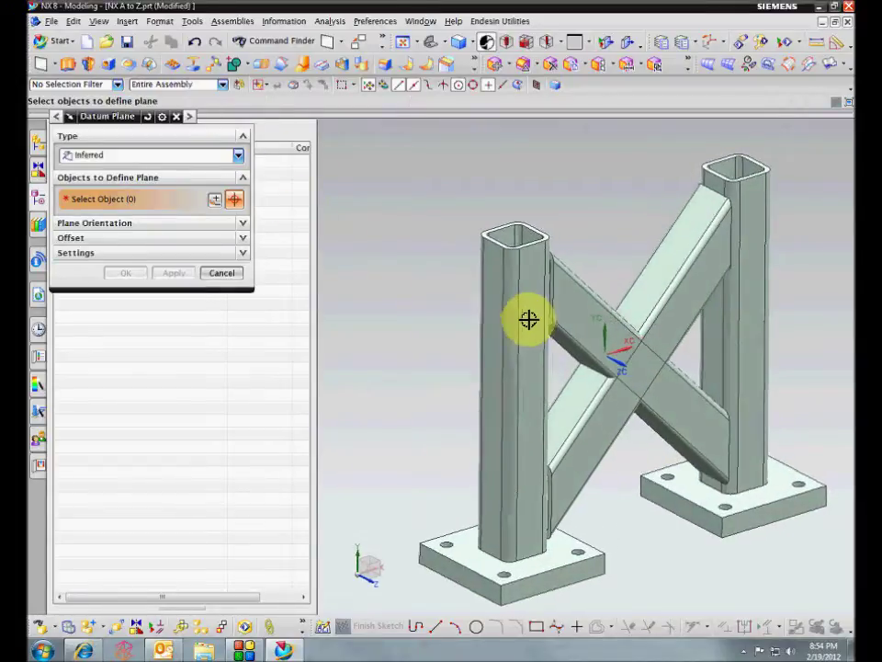
pyautogui.click(527, 291)
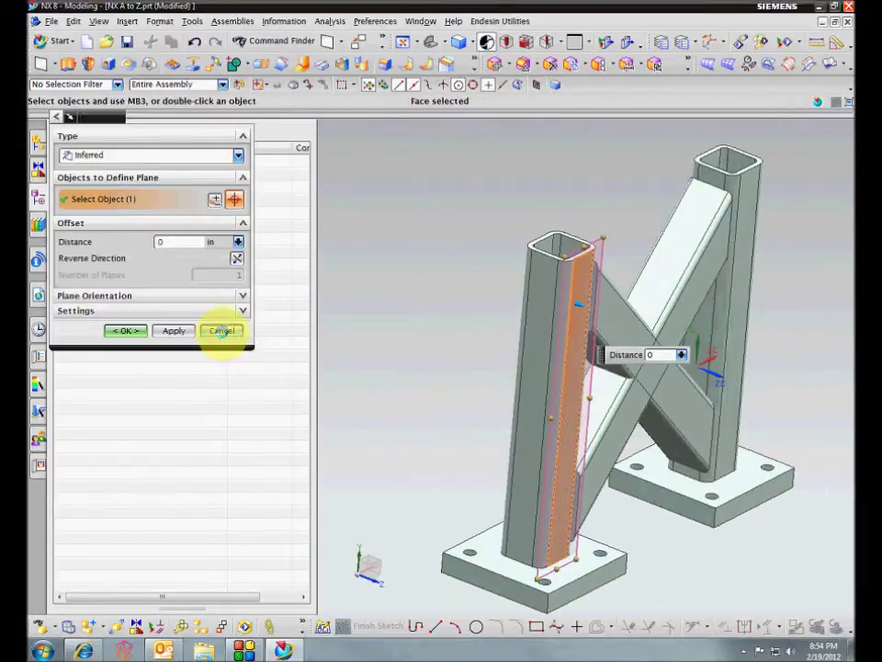
pyautogui.click(222, 330)
pyautogui.hotkey('ctrl', 'f')
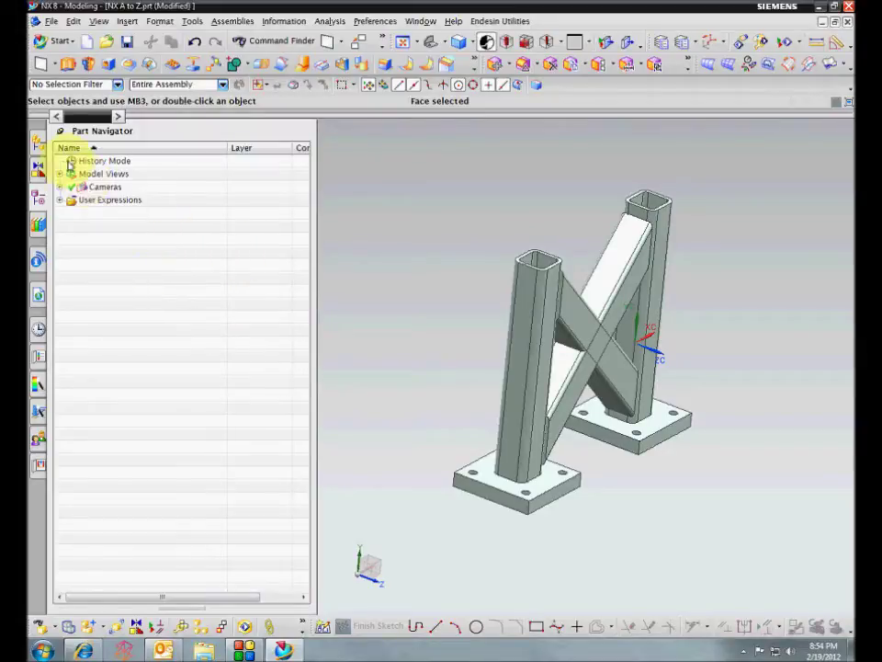
pyautogui.click(39, 144)
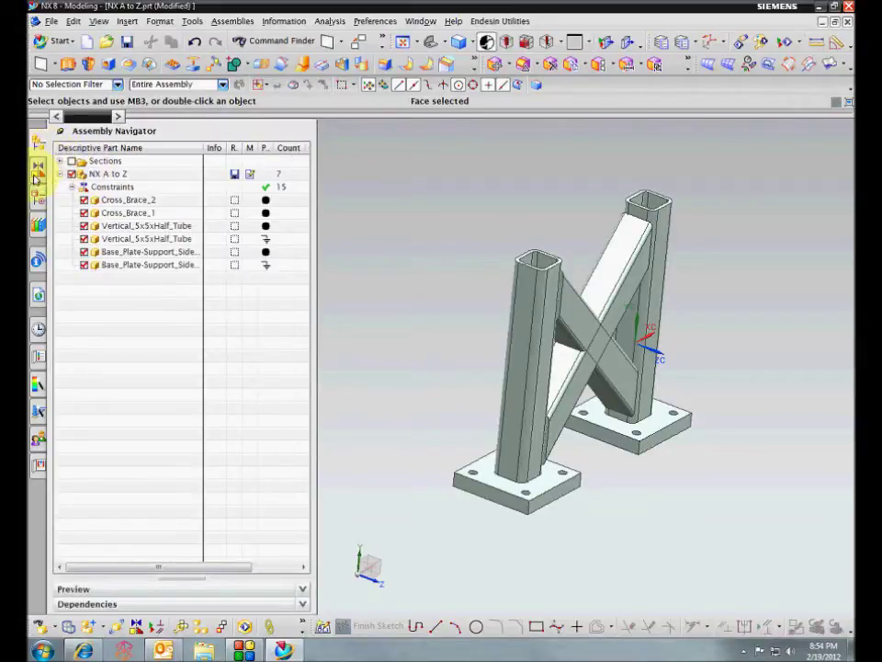
pyautogui.click(38, 199)
# Enter Advanced Simulation and create an NX NASTRAN structural FEM and simulation of NX A to Z with an idealized part and a SESTATIC 101 - Single Constraint solution
pyautogui.click(56, 40)
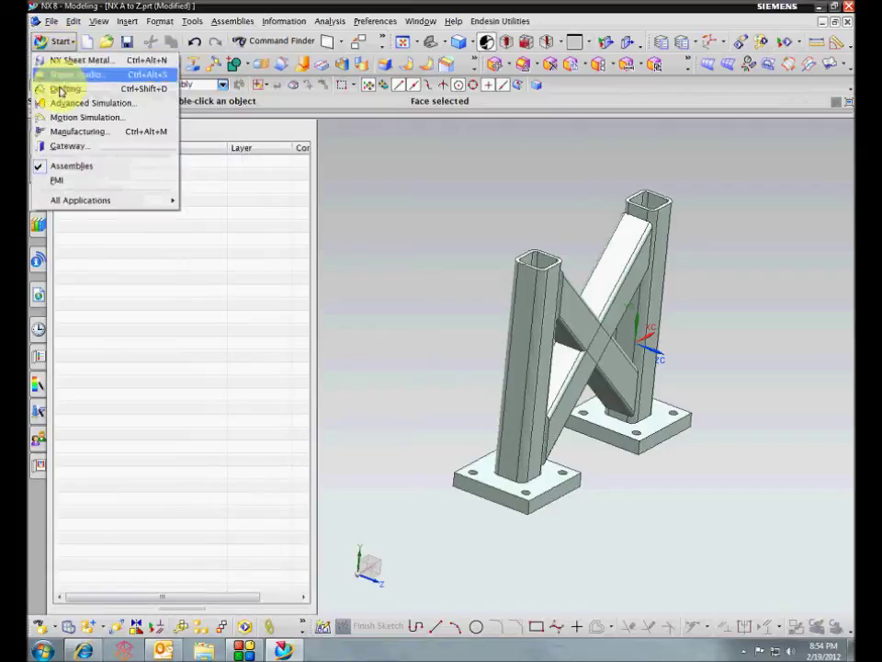
pyautogui.click(62, 107)
pyautogui.rightClick(110, 184)
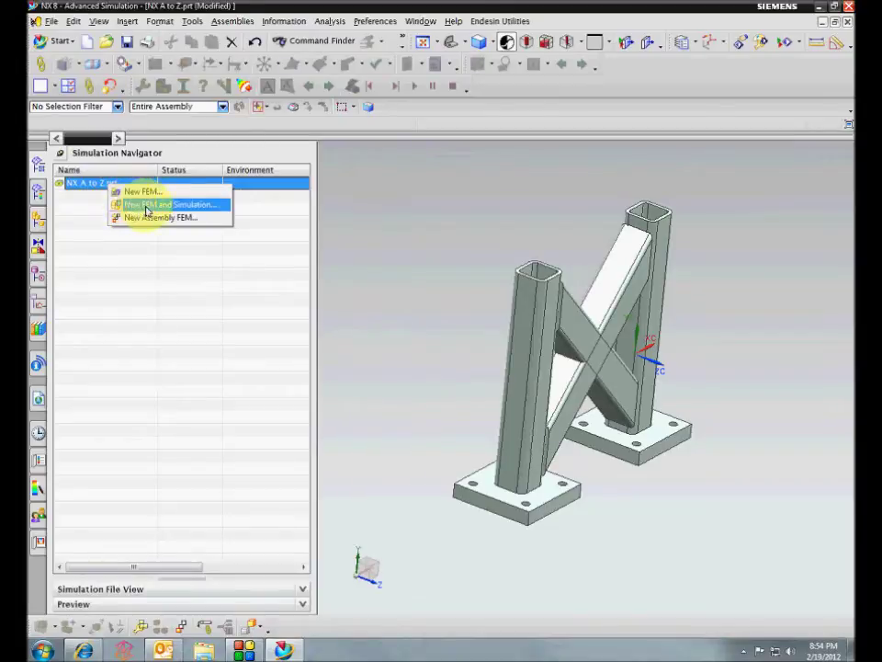
pyautogui.click(179, 205)
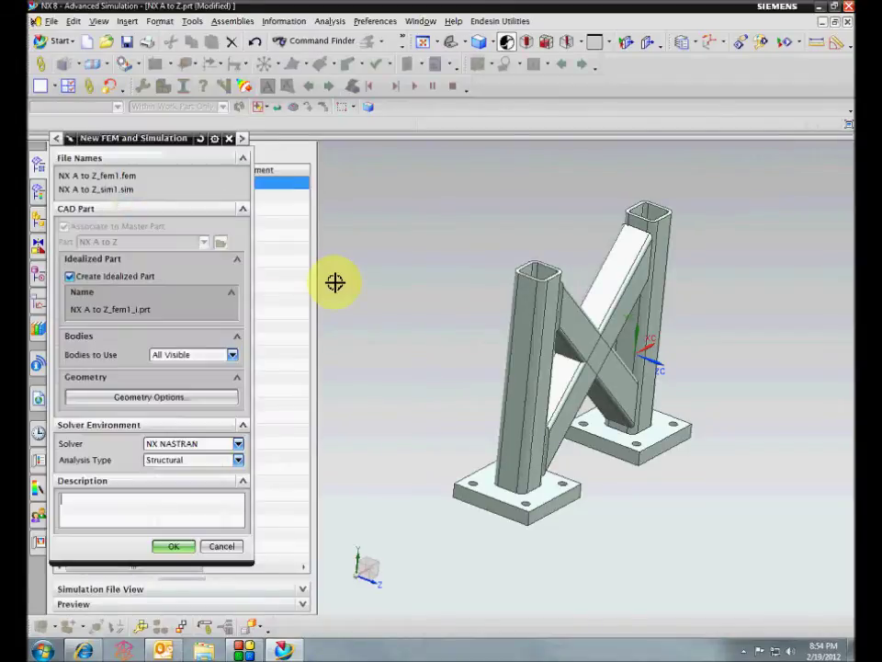
pyautogui.click(74, 278)
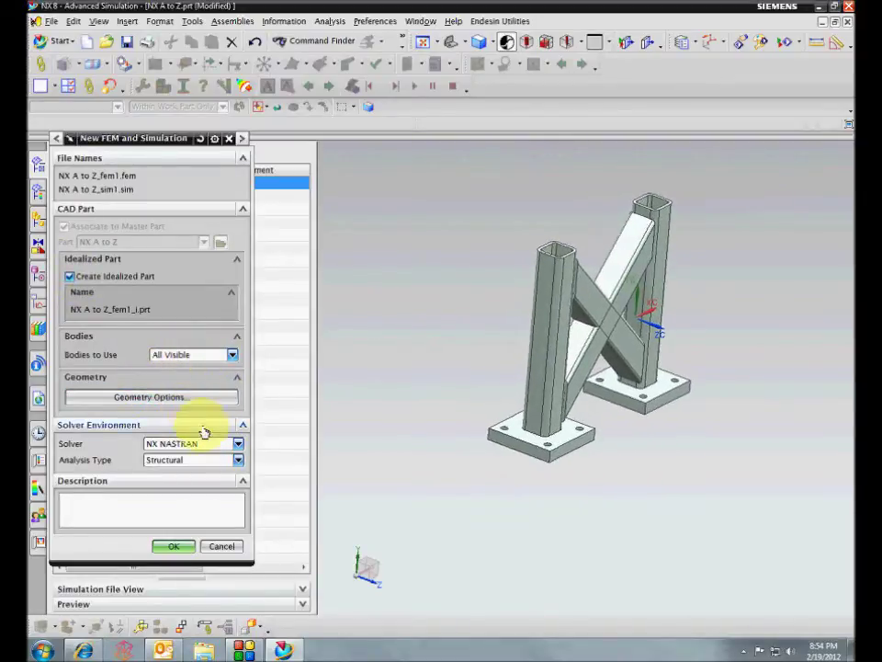
pyautogui.click(173, 546)
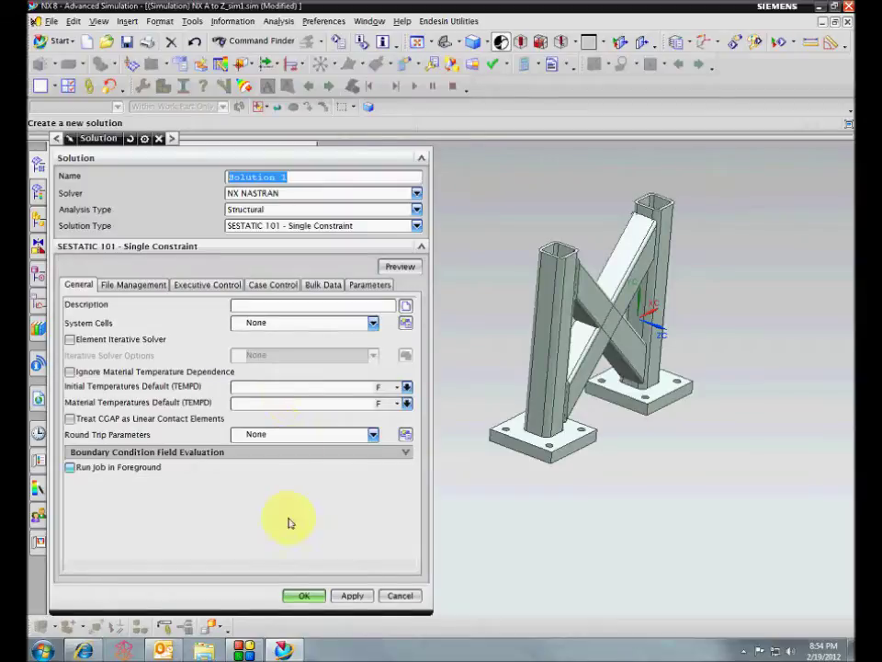
pyautogui.click(296, 595)
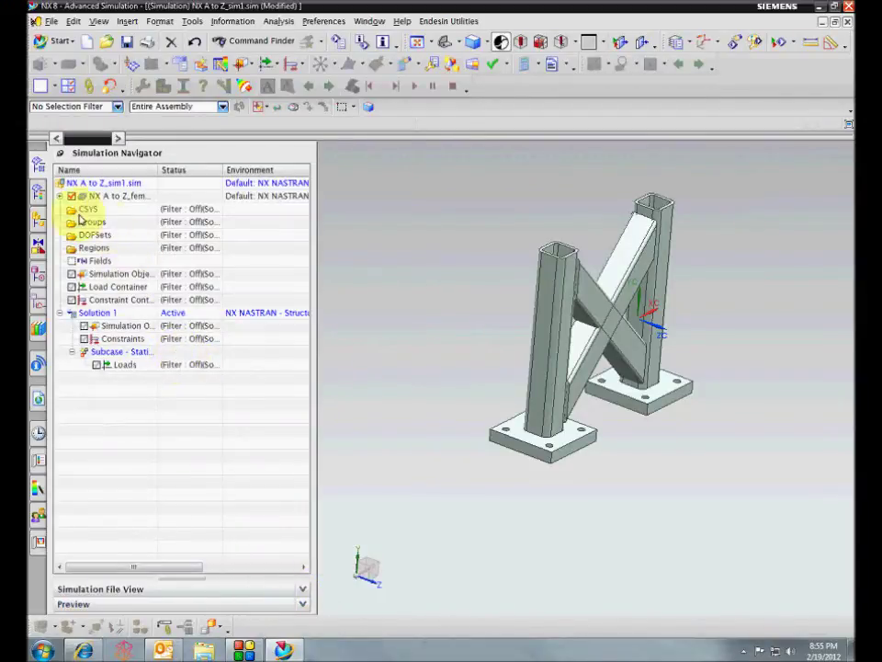
# Make the idealized part NX A to Z_fem1_i the displayed part and switch to the Modeling application
pyautogui.click(60, 196)
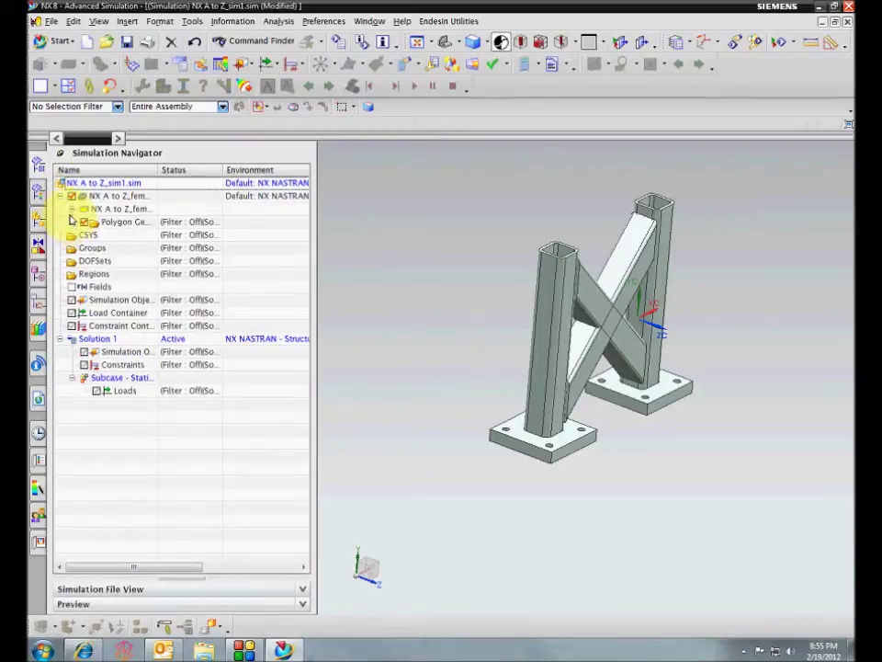
pyautogui.doubleClick(128, 208)
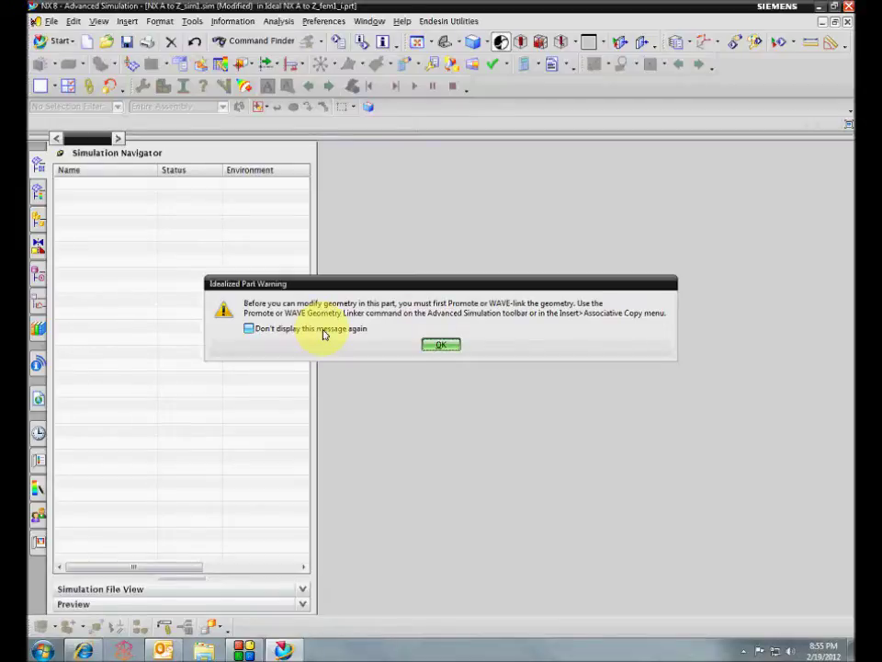
pyautogui.click(439, 343)
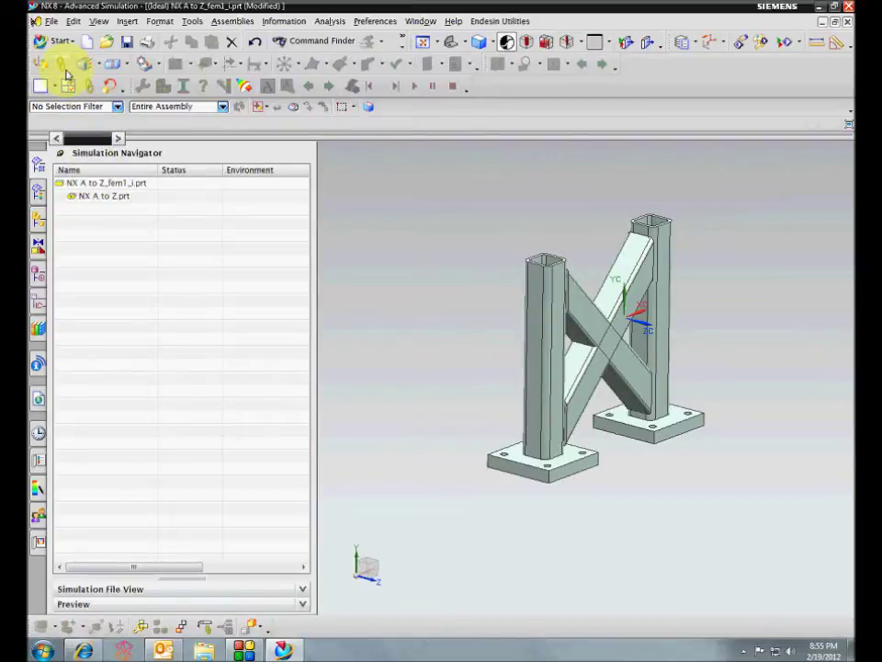
pyautogui.click(60, 43)
pyautogui.click(66, 60)
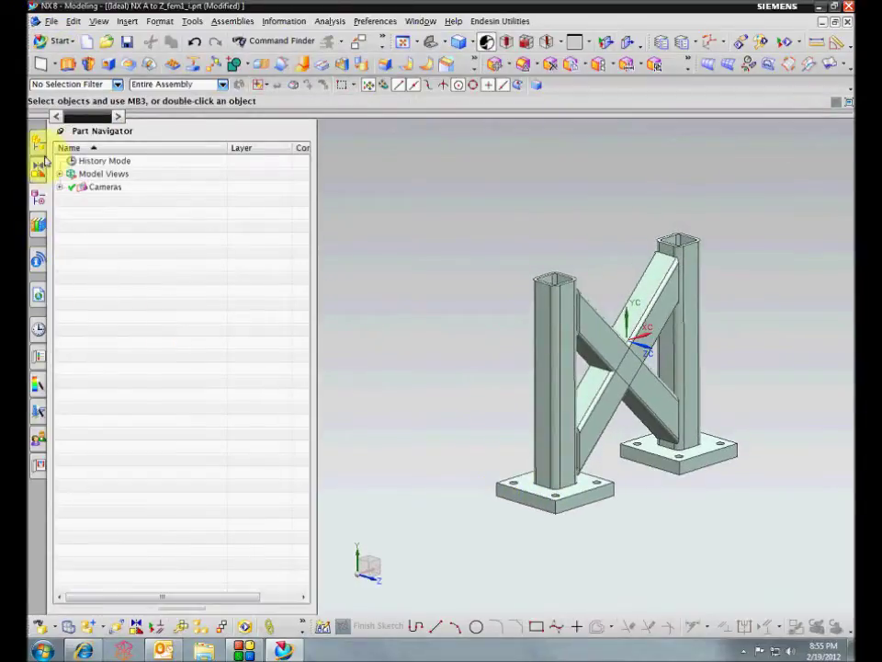
# Examine how the NX A to Z assembly and its components are nested in the idealized part
pyautogui.click(38, 166)
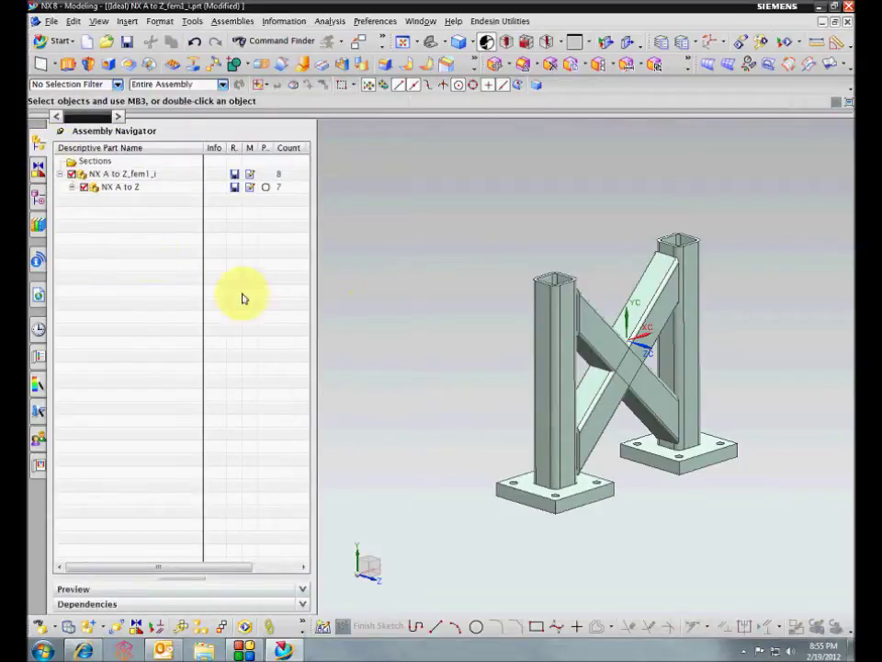
pyautogui.click(73, 190)
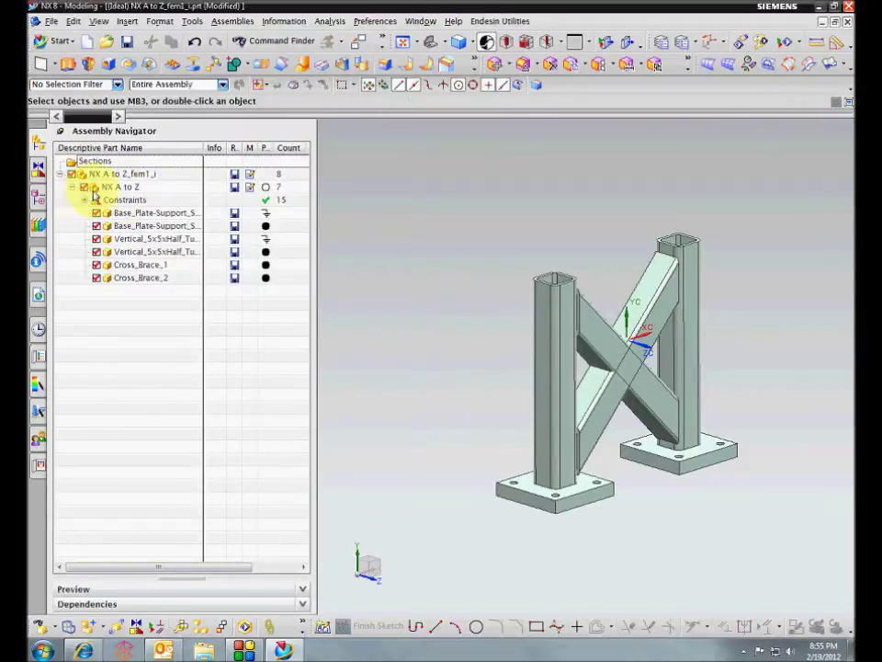
pyautogui.click(121, 188)
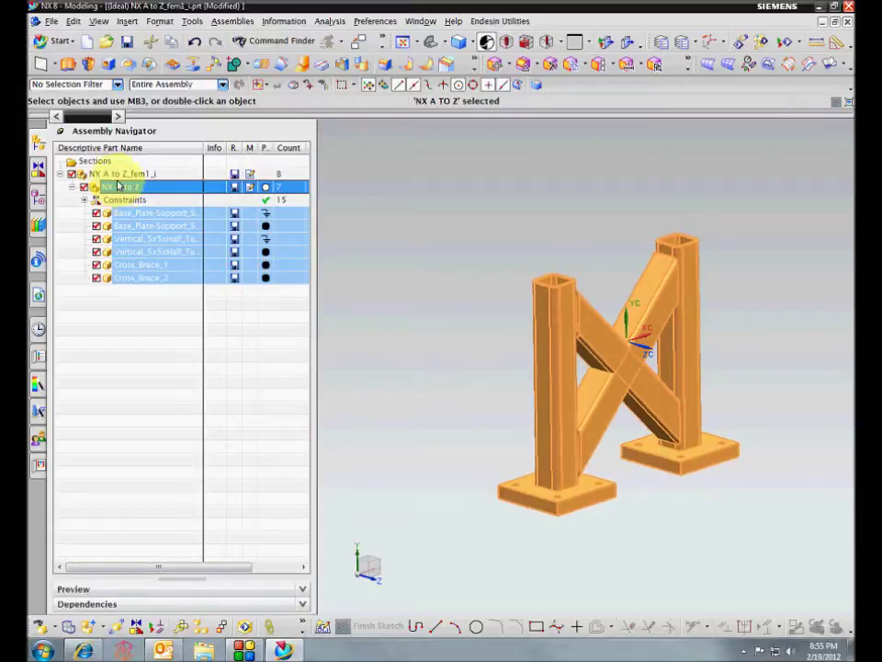
pyautogui.click(114, 175)
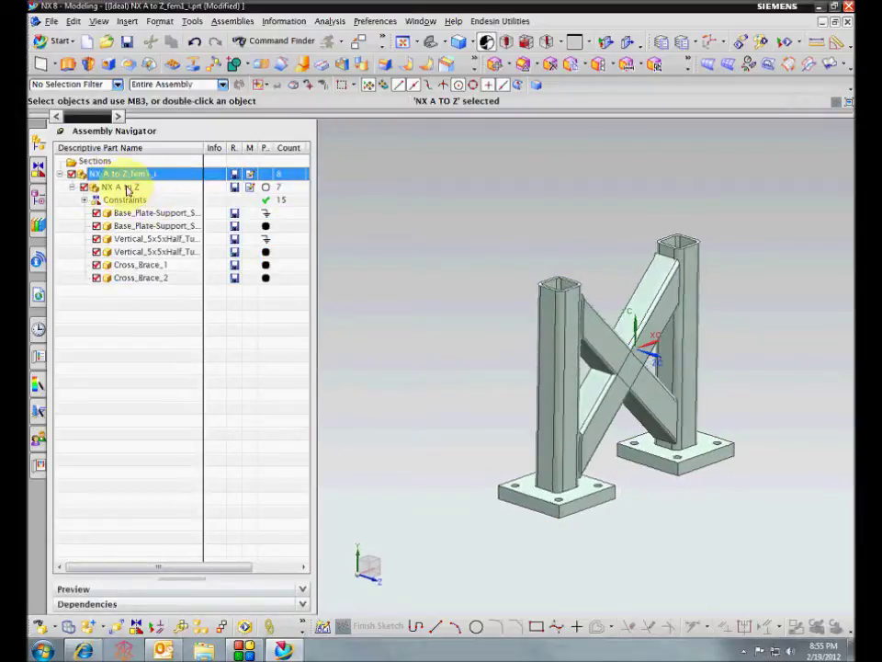
pyautogui.click(39, 197)
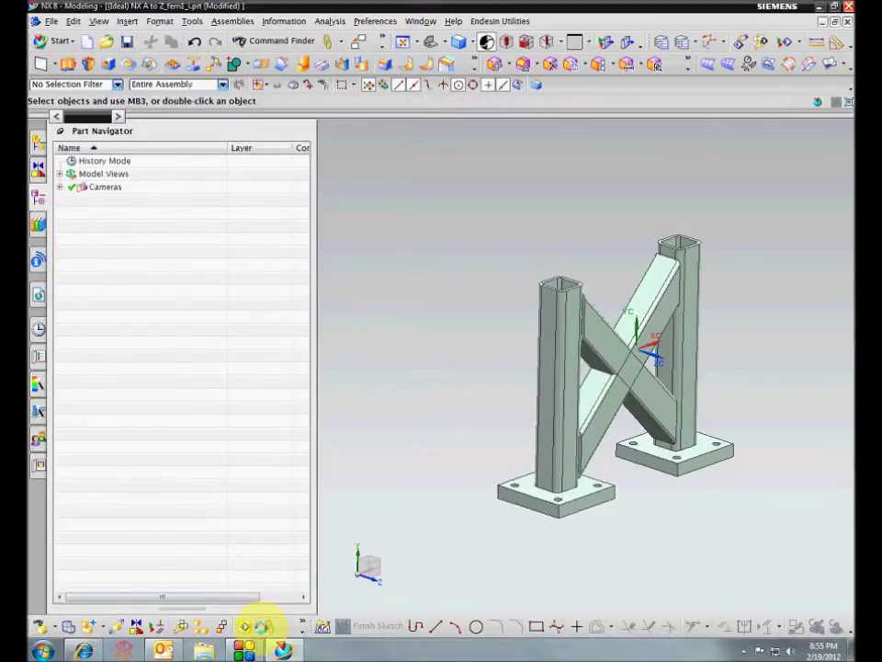
# Copy all of the frame's bodies associatively into the idealized part with the WAVE Geometry Linker
pyautogui.click(257, 626)
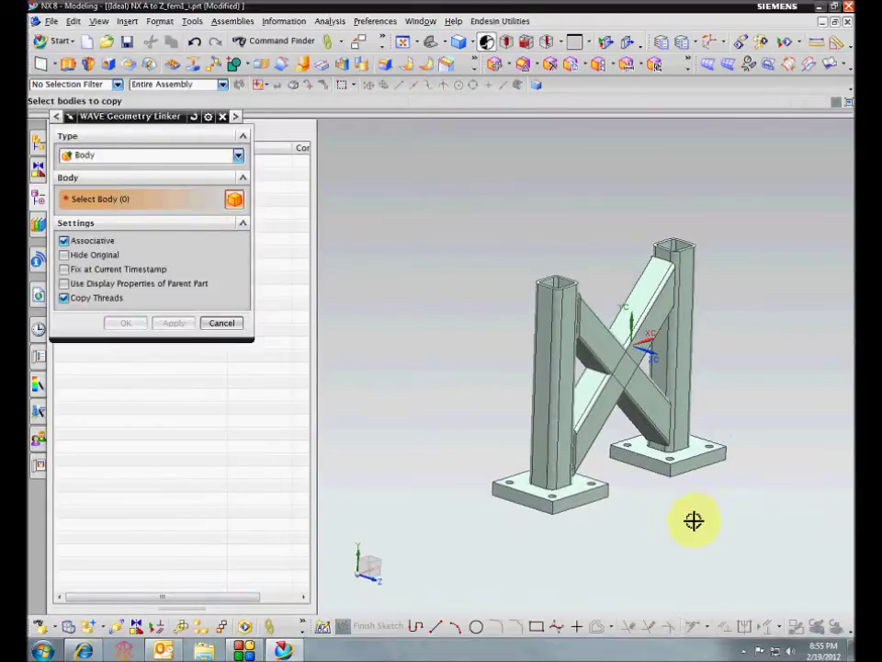
pyautogui.hotkey('ctrl', 'a')
pyautogui.click(130, 323)
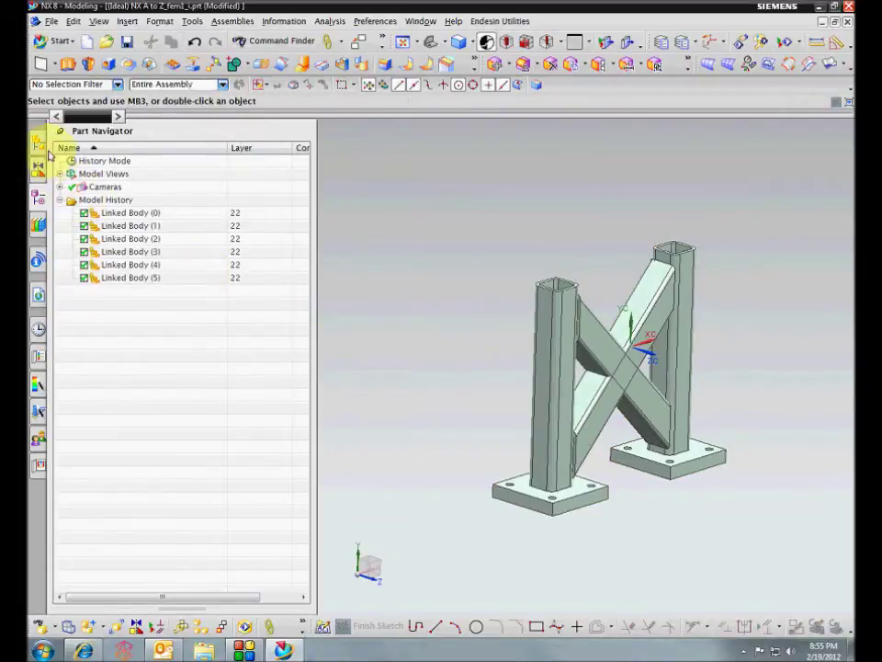
pyautogui.click(37, 142)
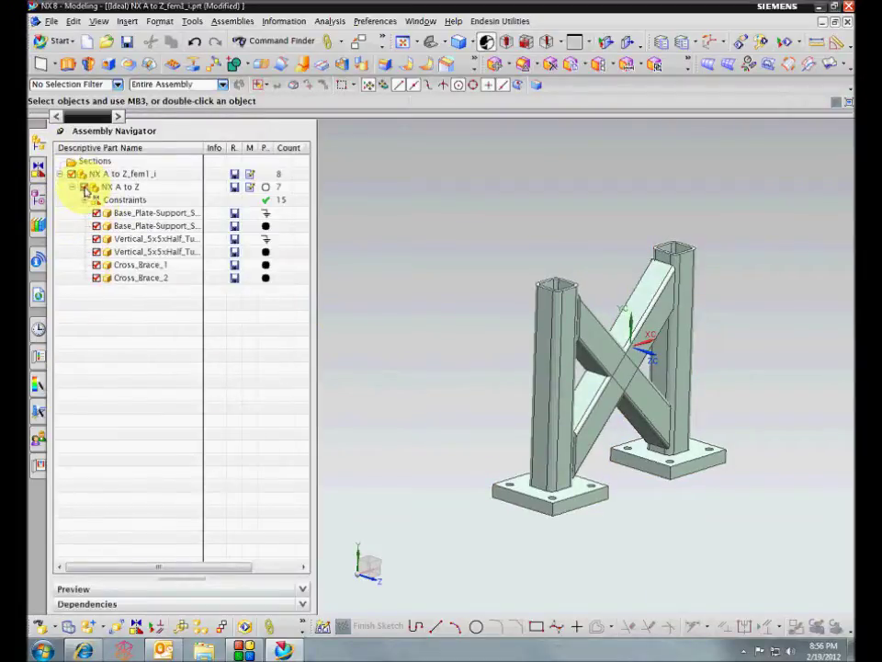
pyautogui.click(38, 168)
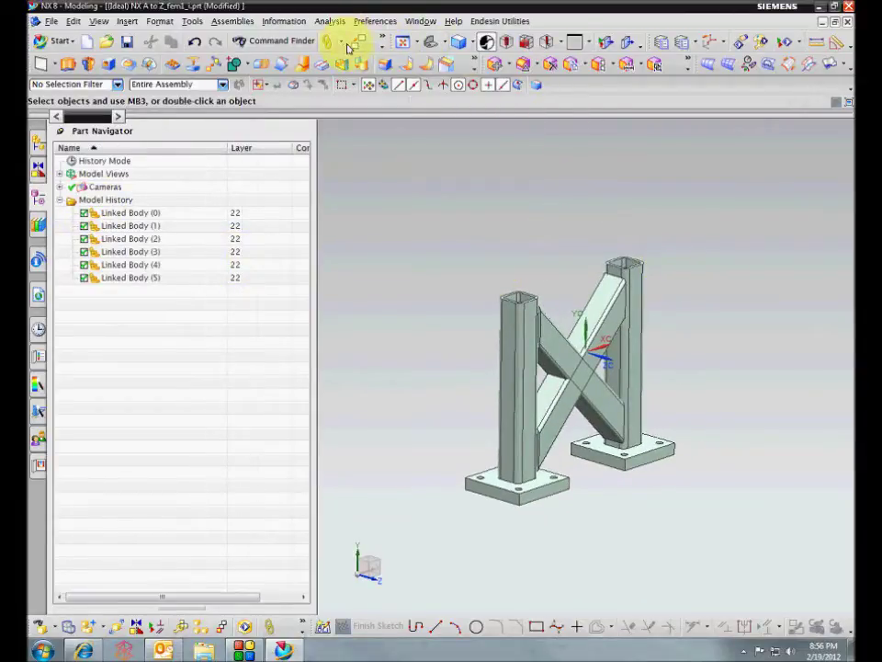
# Recolor all of the frame's linked bodies to Strong Olive through Edit Object Display
pyautogui.click(754, 43)
pyautogui.moveTo(441, 232); pyautogui.dragTo(744, 518)
pyautogui.click(171, 260)
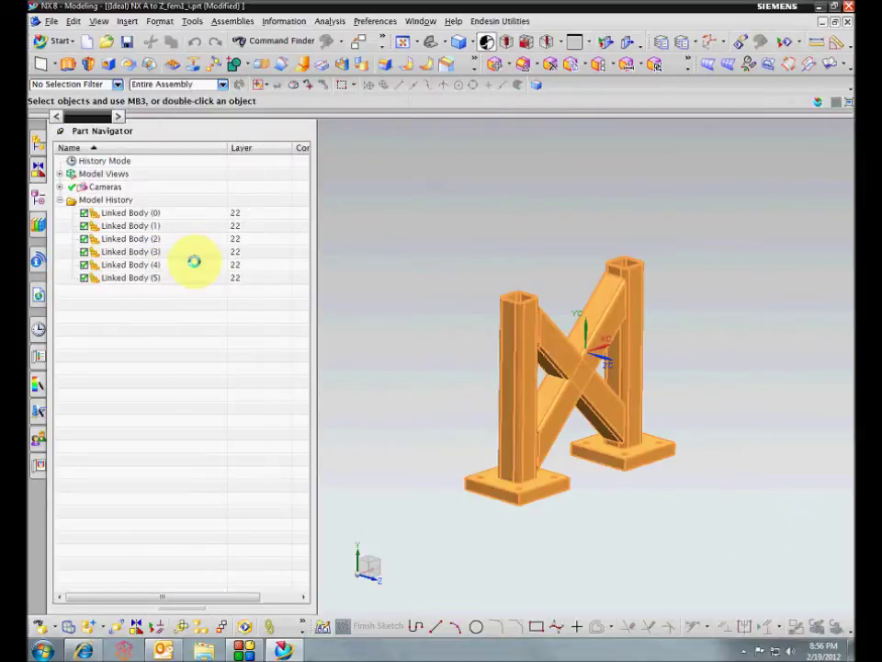
pyautogui.click(212, 192)
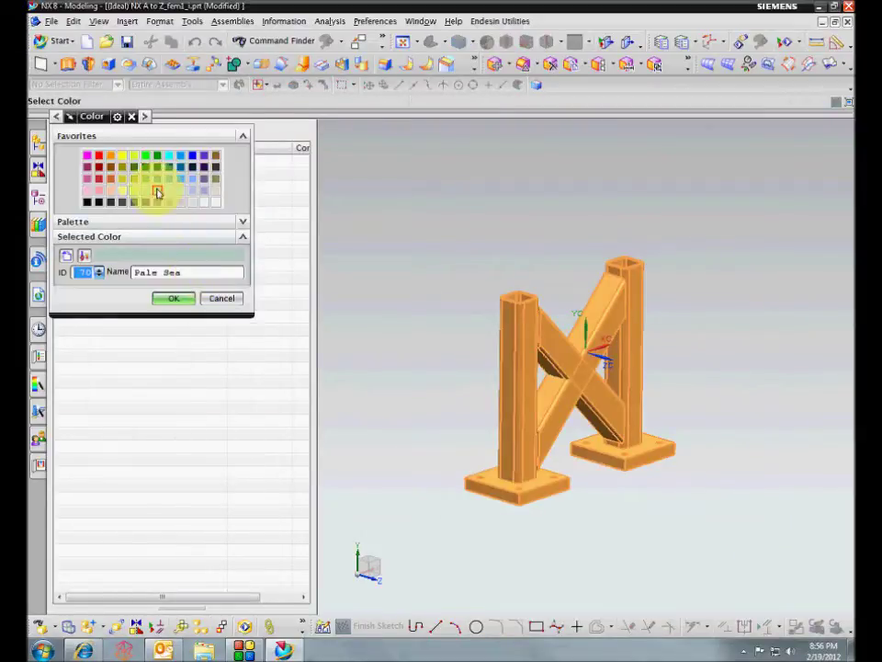
pyautogui.click(128, 180)
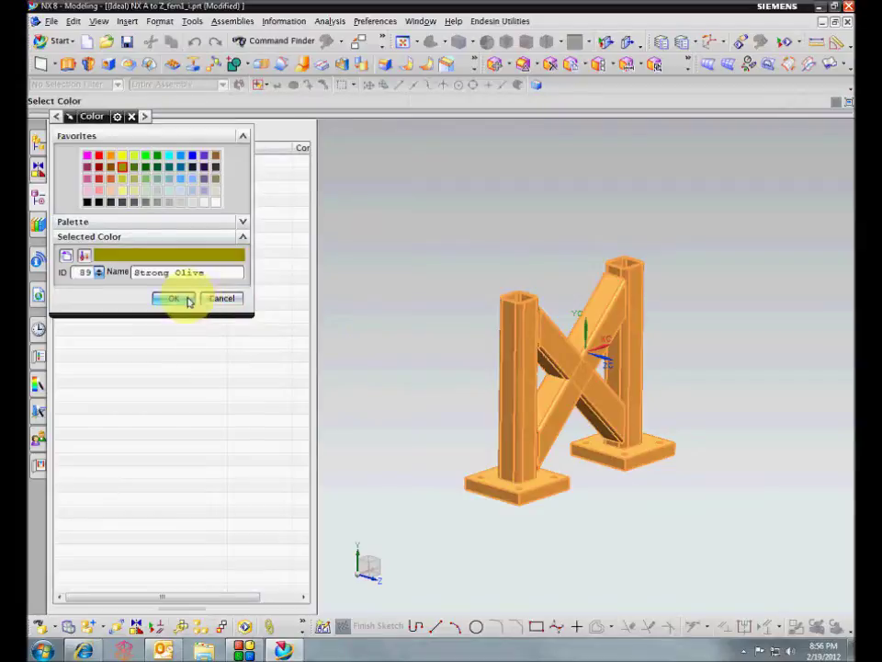
pyautogui.click(175, 299)
pyautogui.click(189, 372)
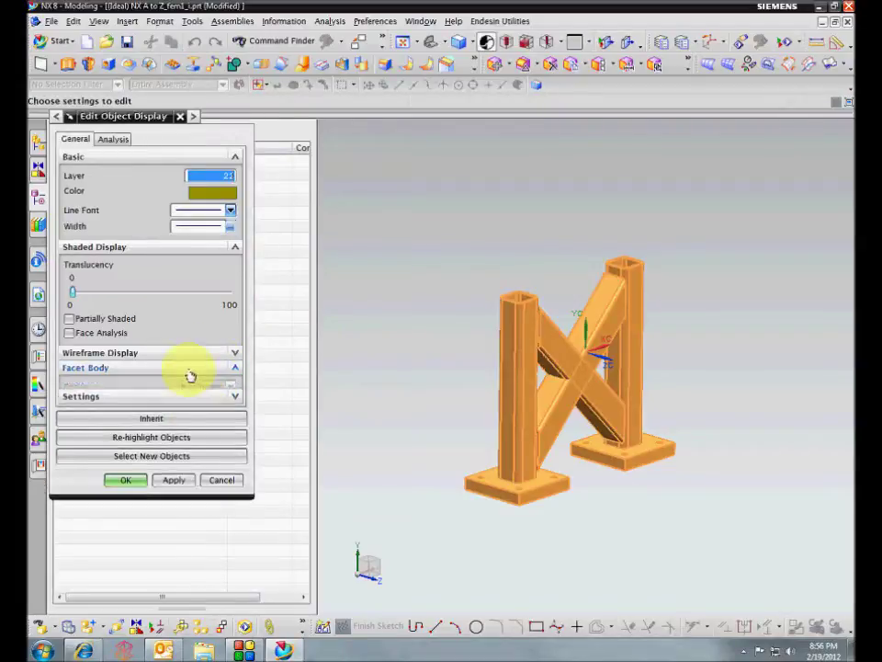
pyautogui.click(187, 370)
pyautogui.click(194, 384)
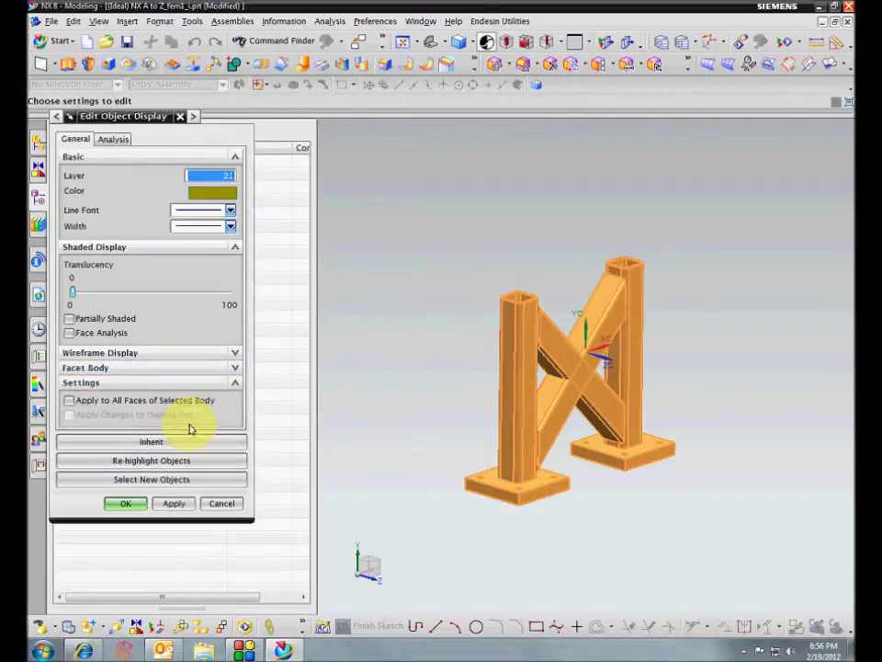
pyautogui.click(133, 505)
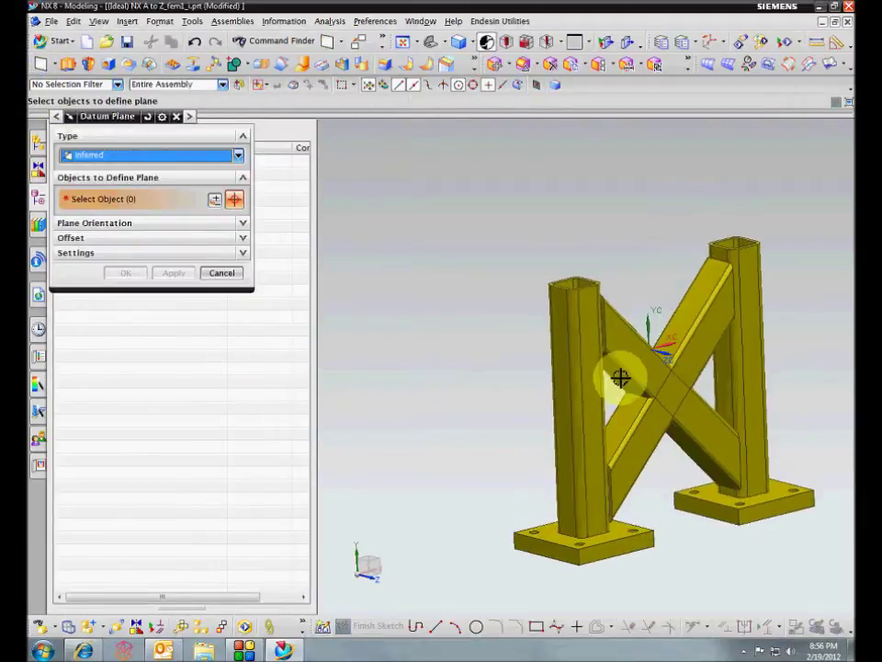
# Create a datum plane midway between opposite faces of the left column and stretch it over the frame to about 37.5 by 35 in
pyautogui.click(589, 348)
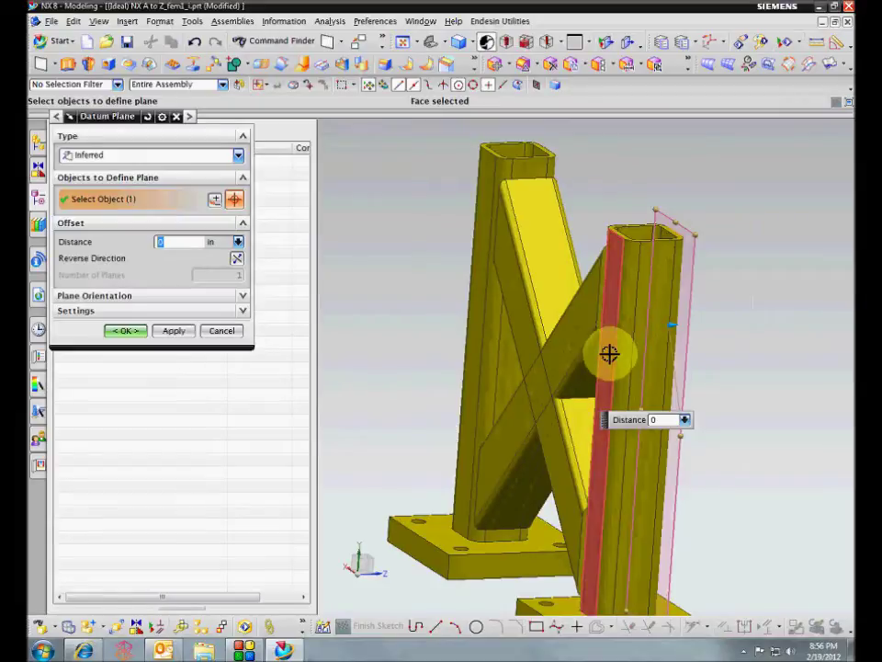
pyautogui.click(636, 443)
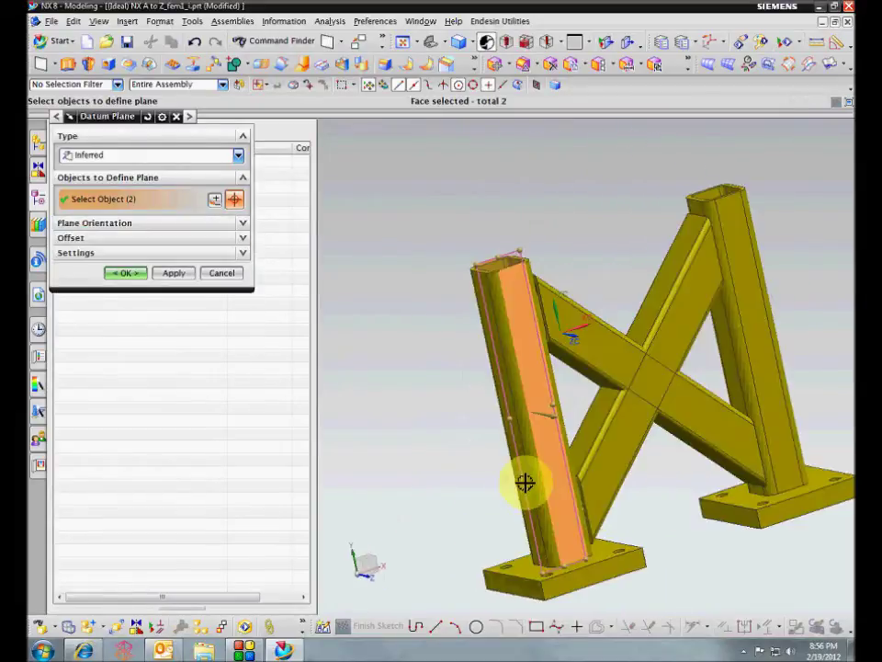
pyautogui.moveTo(561, 402); pyautogui.dragTo(780, 388)
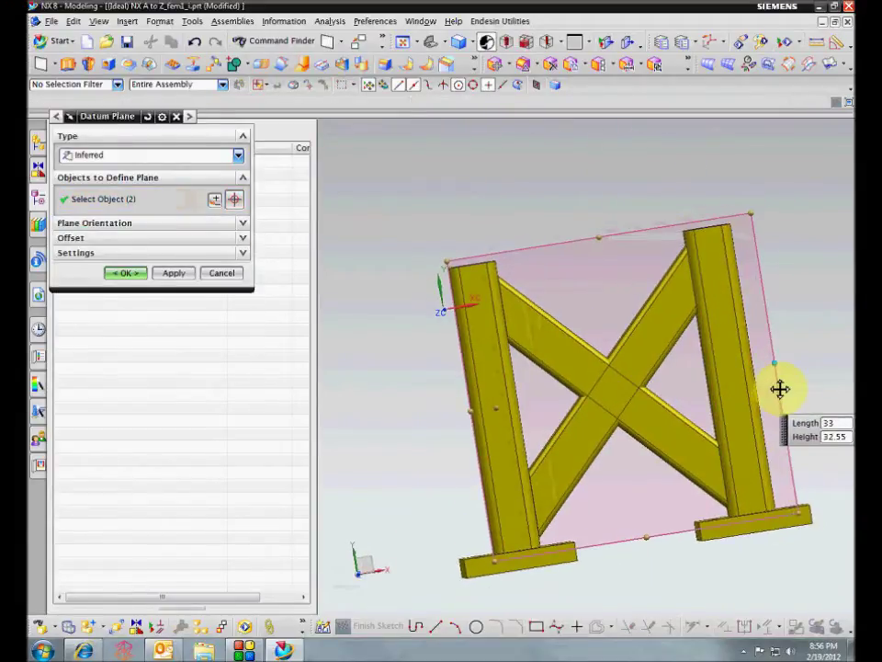
pyautogui.moveTo(476, 415); pyautogui.dragTo(433, 413)
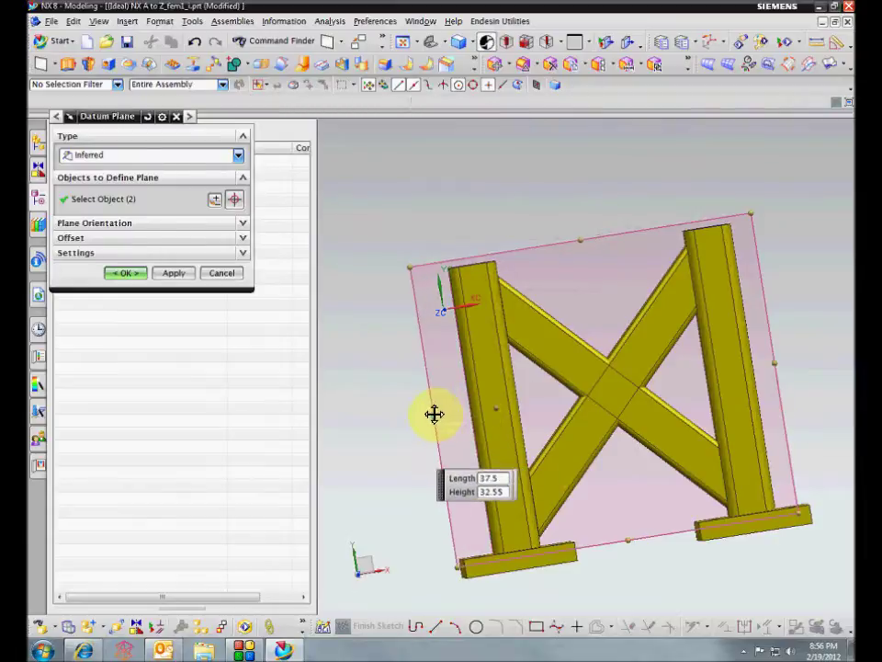
pyautogui.moveTo(625, 542); pyautogui.dragTo(630, 563)
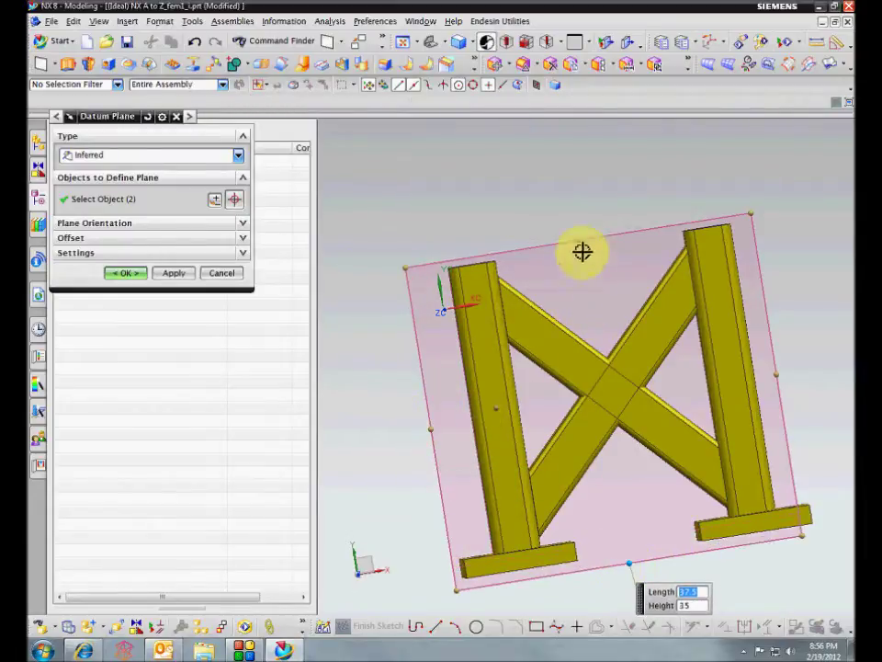
pyautogui.scroll(-1, 402, 266)
pyautogui.click(126, 273)
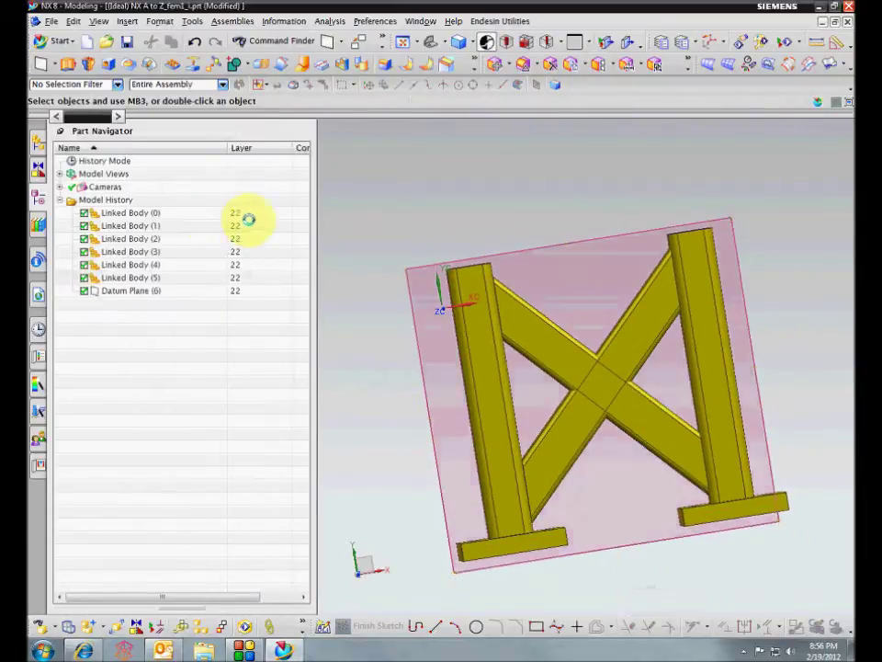
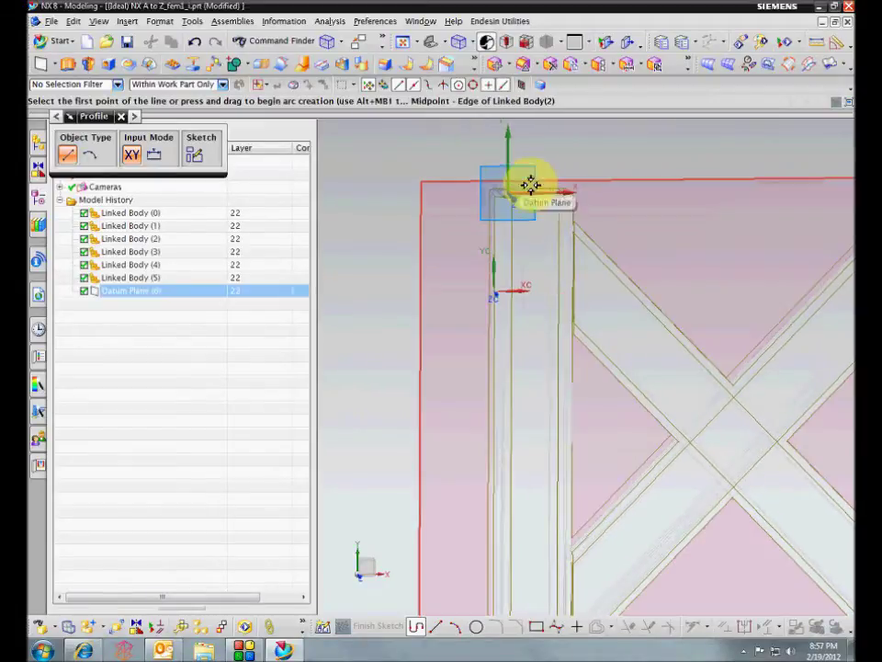
# Create a sketch in the task environment on the frame's mid-plane datum plane
pyautogui.hotkey('ctrl', 'q')
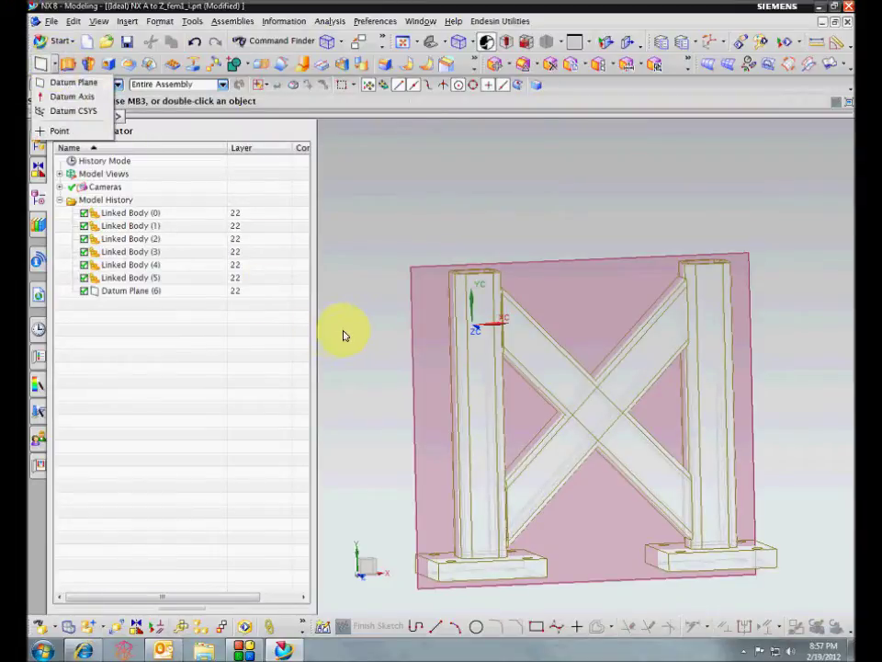
pyautogui.click(126, 20)
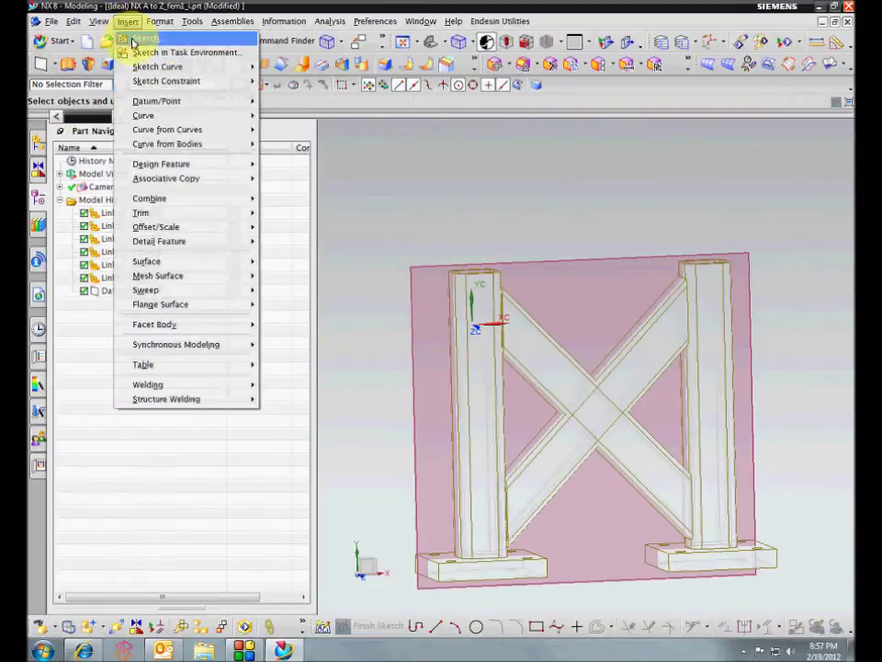
pyautogui.click(137, 52)
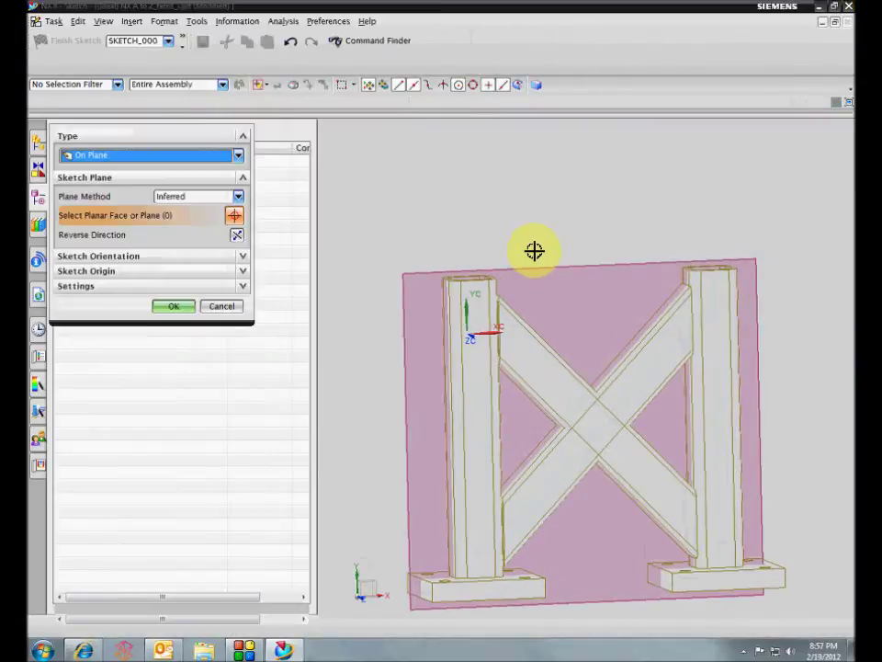
pyautogui.click(549, 266)
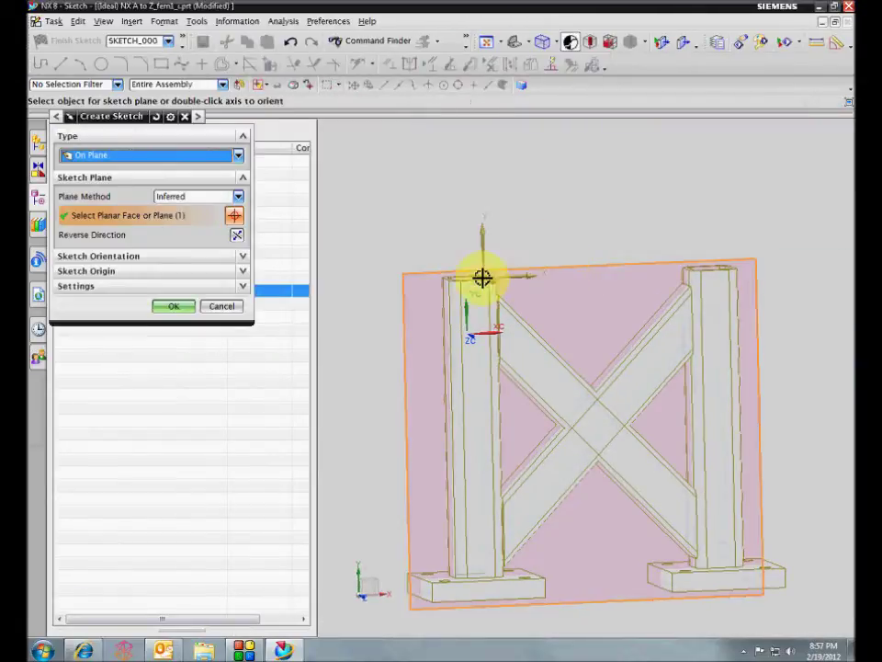
pyautogui.click(181, 306)
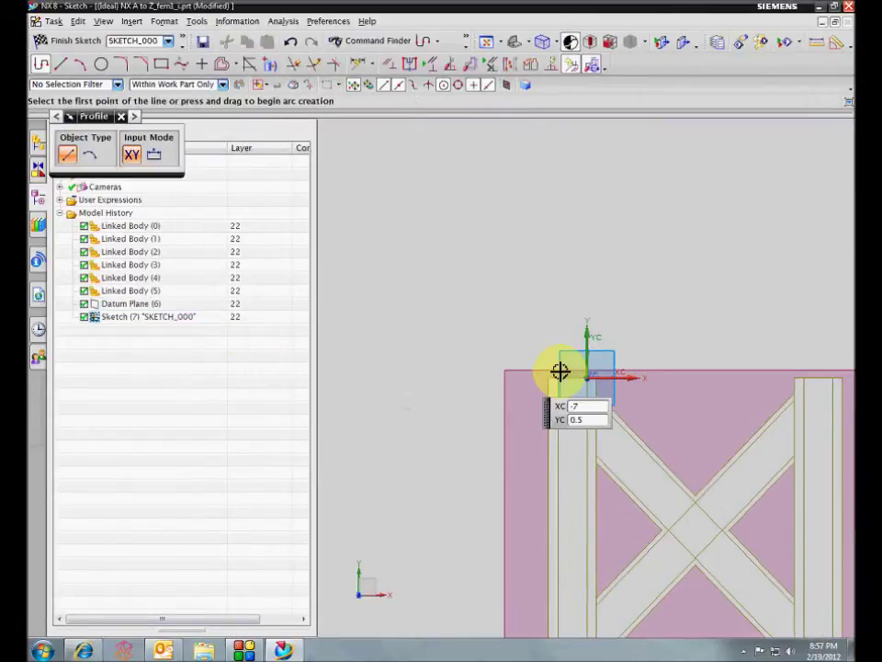
# Sketch connected profile lines about 8 in down the left column, 3.5 in across, and 14 in along the upper left brace to the crossing
pyautogui.scroll(4, 560, 370)
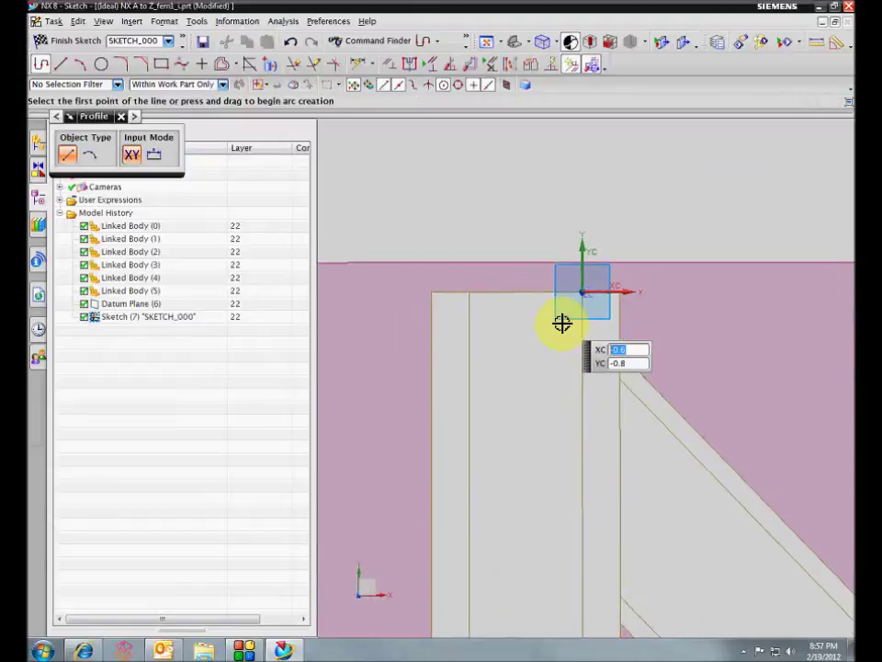
pyautogui.moveTo(537, 323); pyautogui.dragTo(510, 283, button='middle')
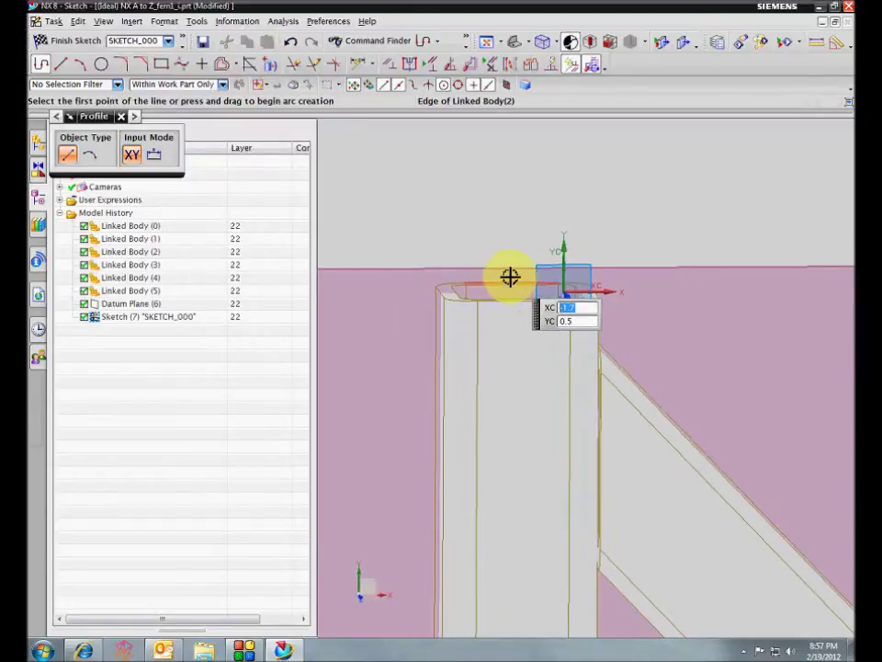
pyautogui.click(510, 281)
pyautogui.scroll(-4, 512, 358)
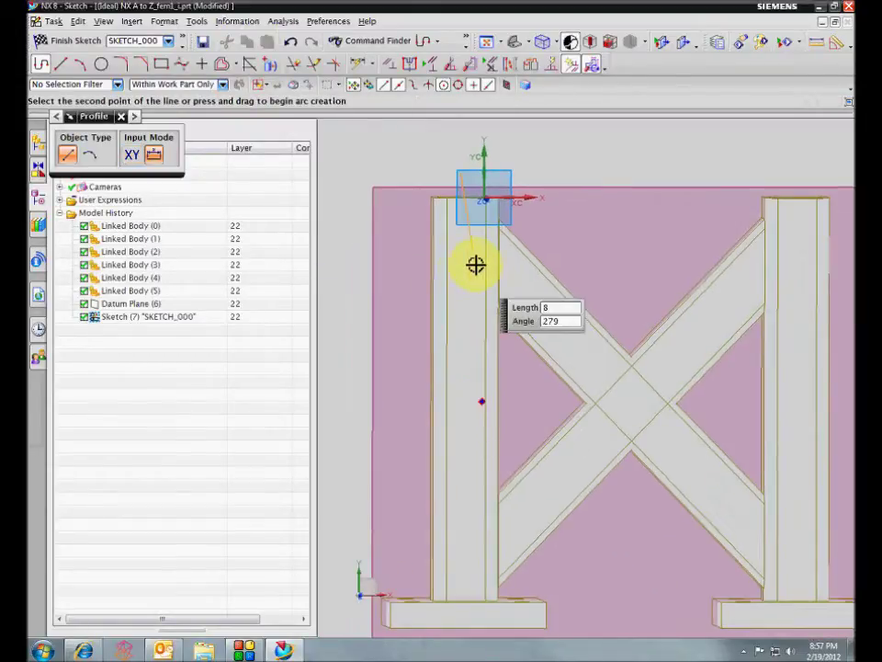
pyautogui.click(464, 274)
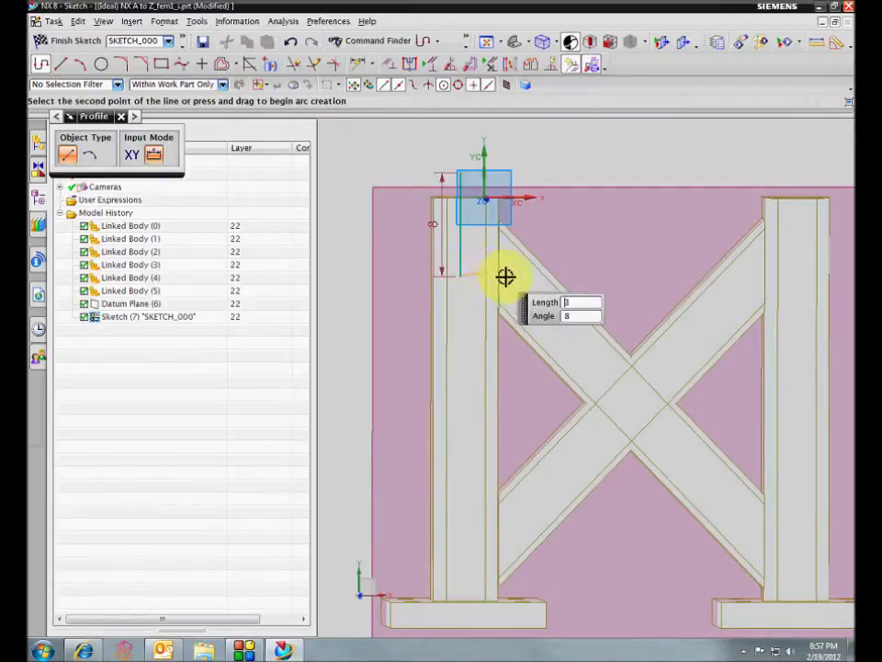
pyautogui.click(589, 362)
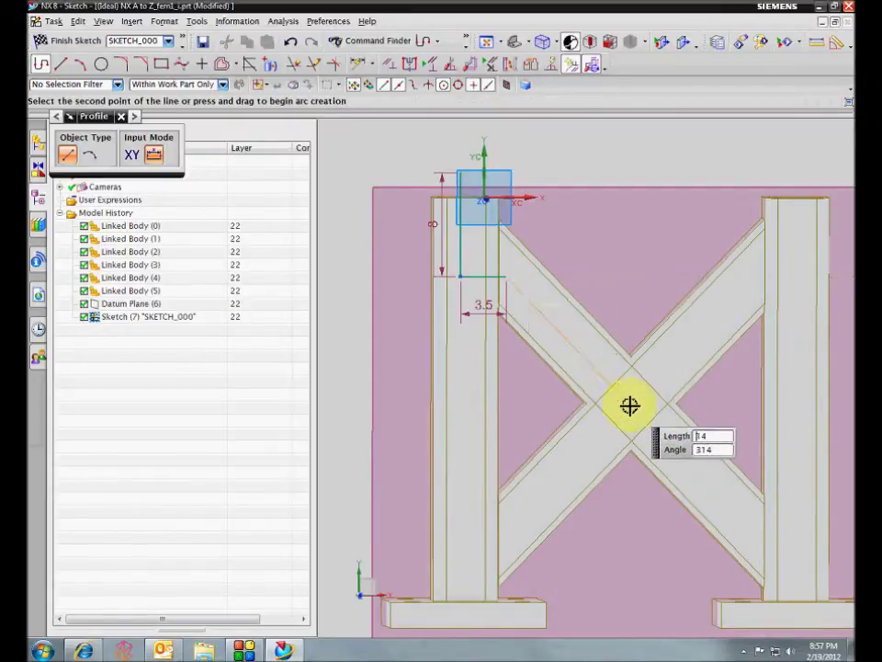
pyautogui.click(630, 406)
# Continue the profile about 14.5 in up the brace and 2.5 in into the right column, with column lines 4.5 in up and 21.5 in down
pyautogui.click(768, 269)
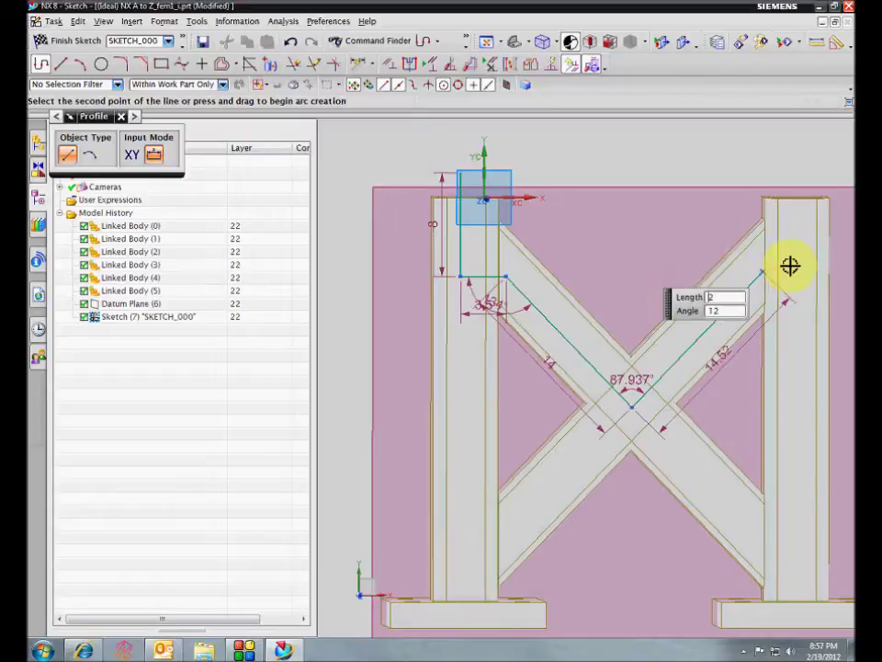
pyautogui.click(796, 271)
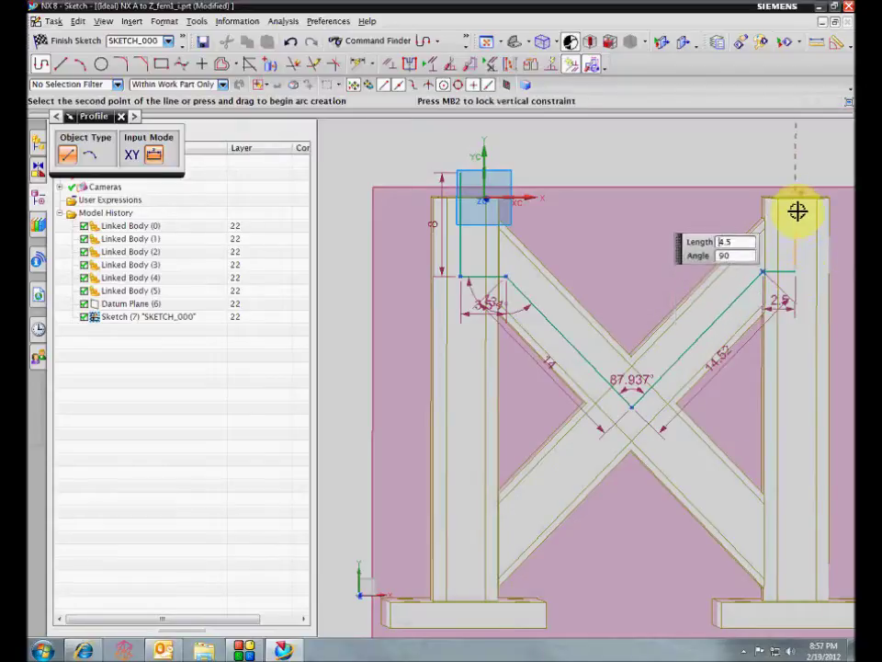
pyautogui.click(806, 242)
pyautogui.click(794, 272)
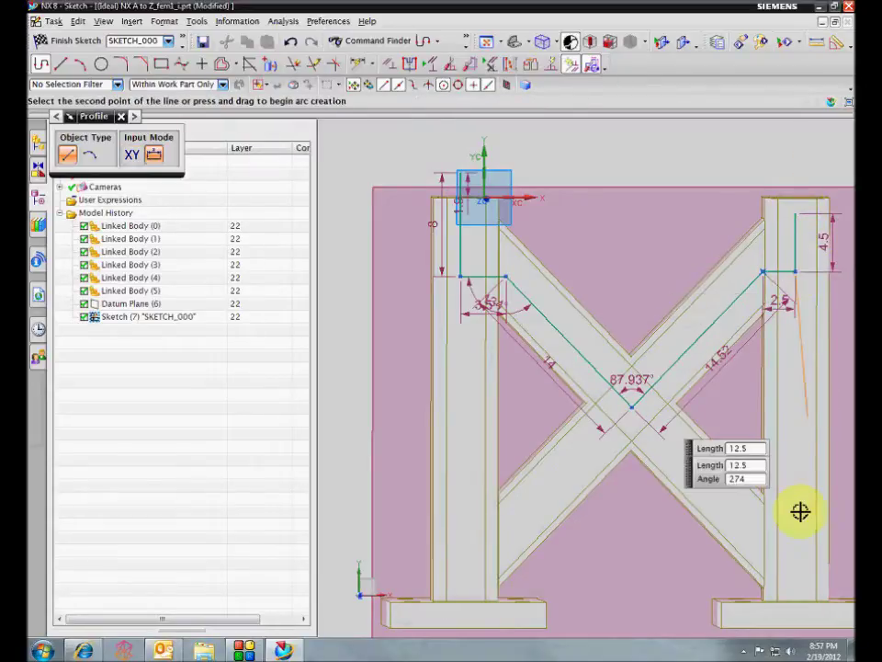
pyautogui.click(793, 544)
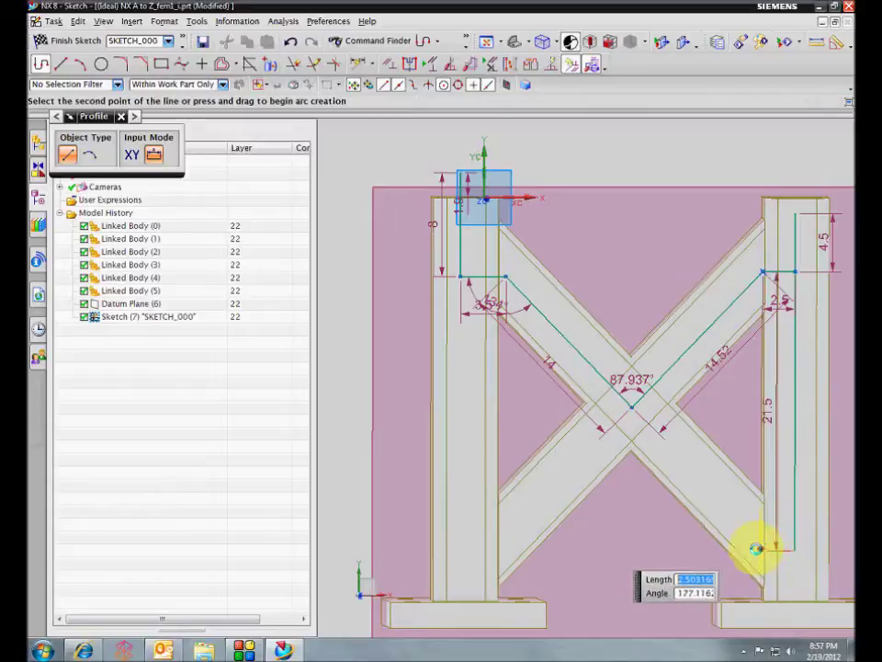
# Continue the profile along the lower right and lower left braces, about 13.6 in each, ending with a line about 3 in down the left column
pyautogui.click(762, 550)
pyautogui.click(640, 420)
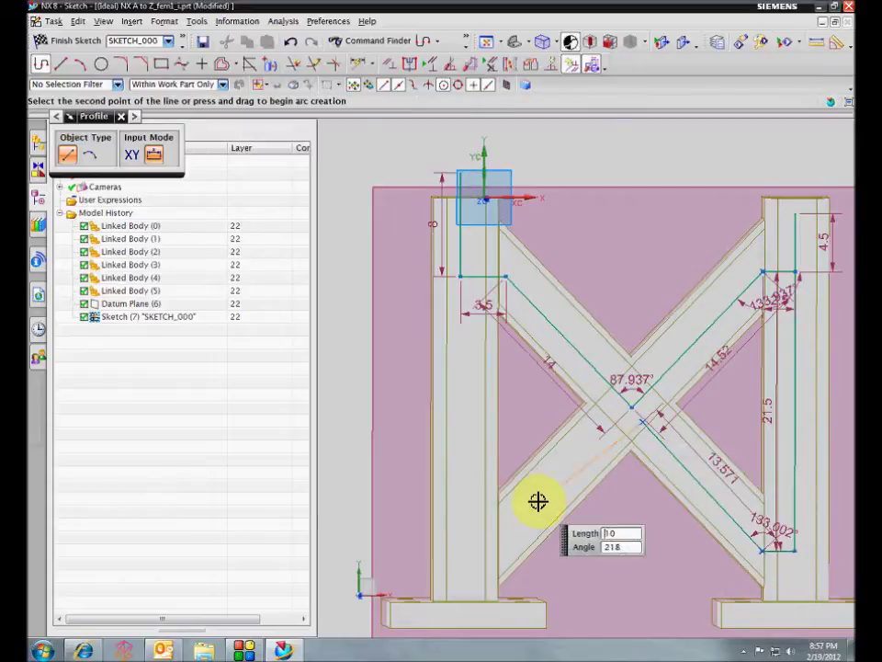
pyautogui.click(508, 536)
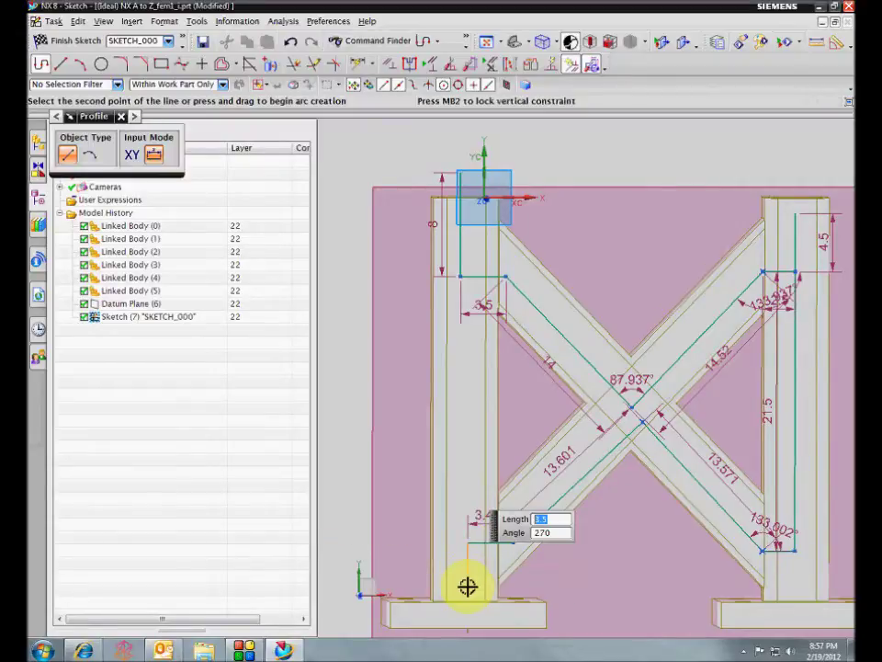
pyautogui.click(467, 582)
pyautogui.press('Escape')
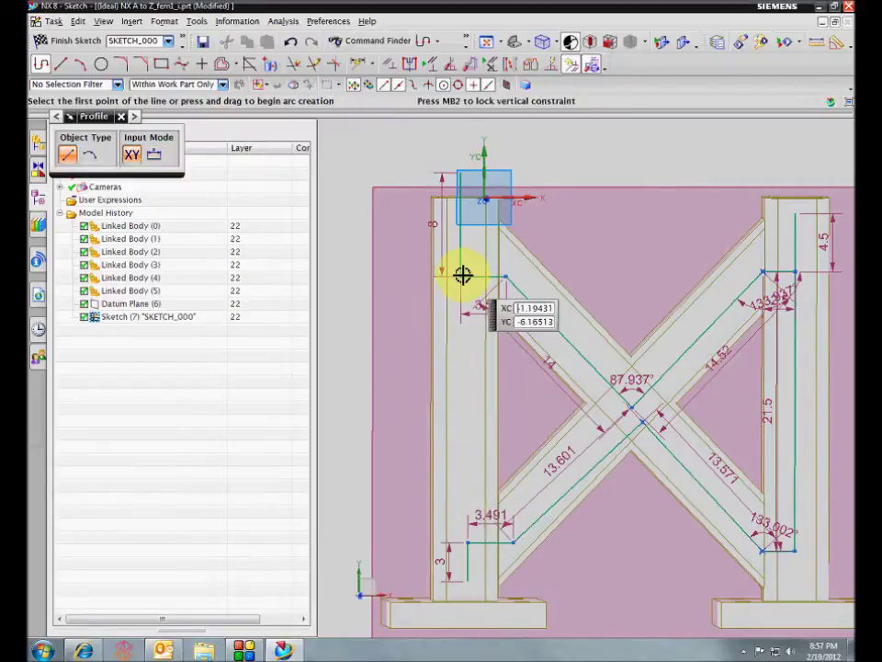
# Join the left column's upper and lower sketch corners with a line about 20.5 in long
pyautogui.click(461, 276)
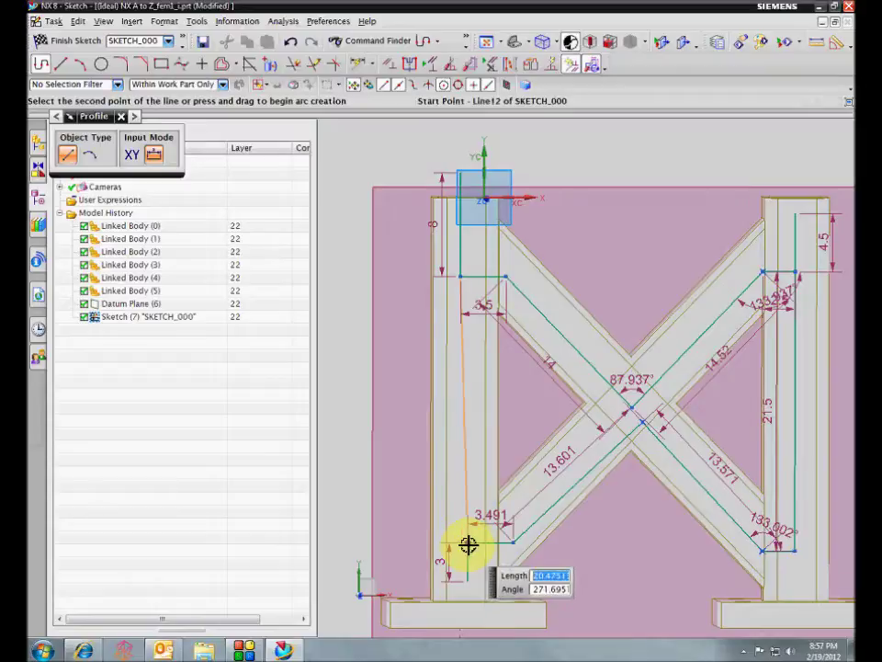
pyautogui.click(469, 544)
pyautogui.scroll(2, 748, 565)
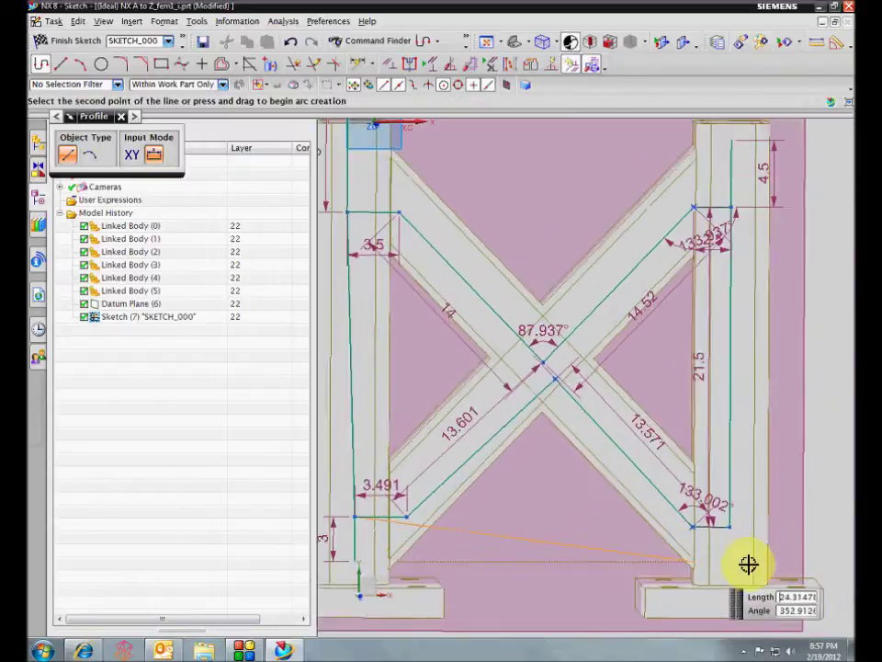
pyautogui.press('Escape')
# Sketch a vertical line about 2.35 in down from the right column's lower corner point toward its base plate
pyautogui.click(711, 516)
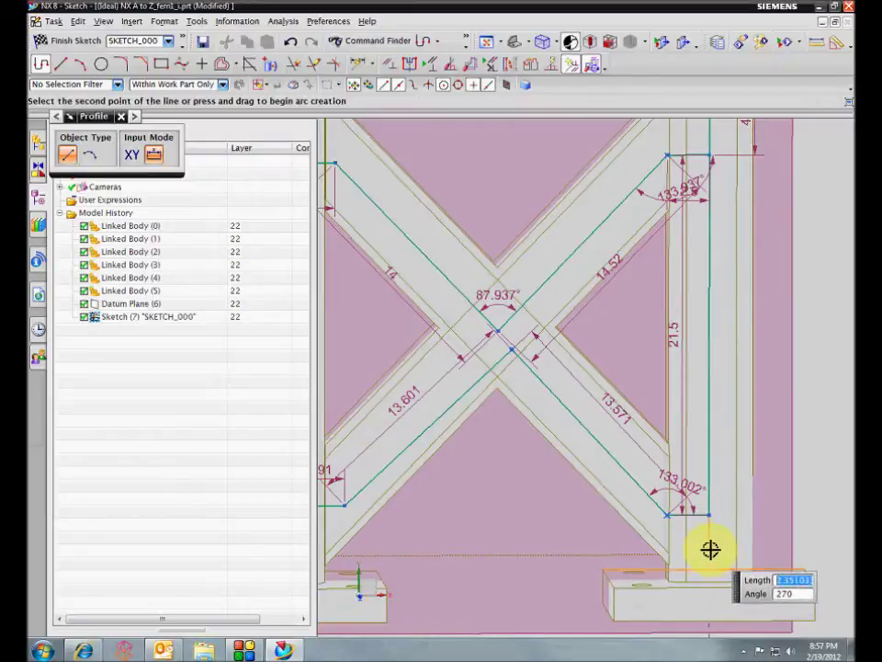
pyautogui.click(727, 551)
pyautogui.moveTo(787, 553); pyautogui.dragTo(796, 585, button='middle')
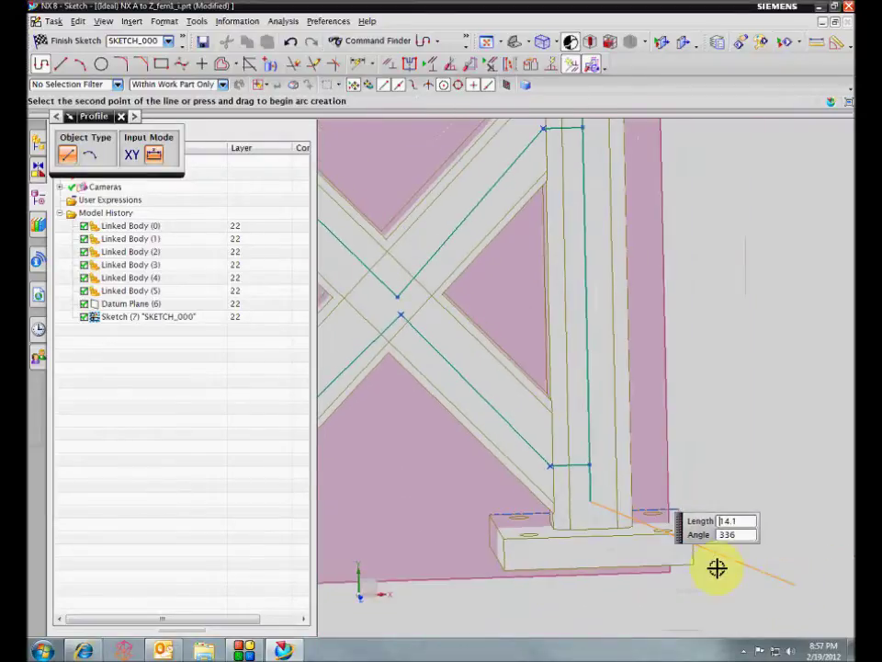
pyautogui.press('Escape')
pyautogui.scroll(-5, 643, 564)
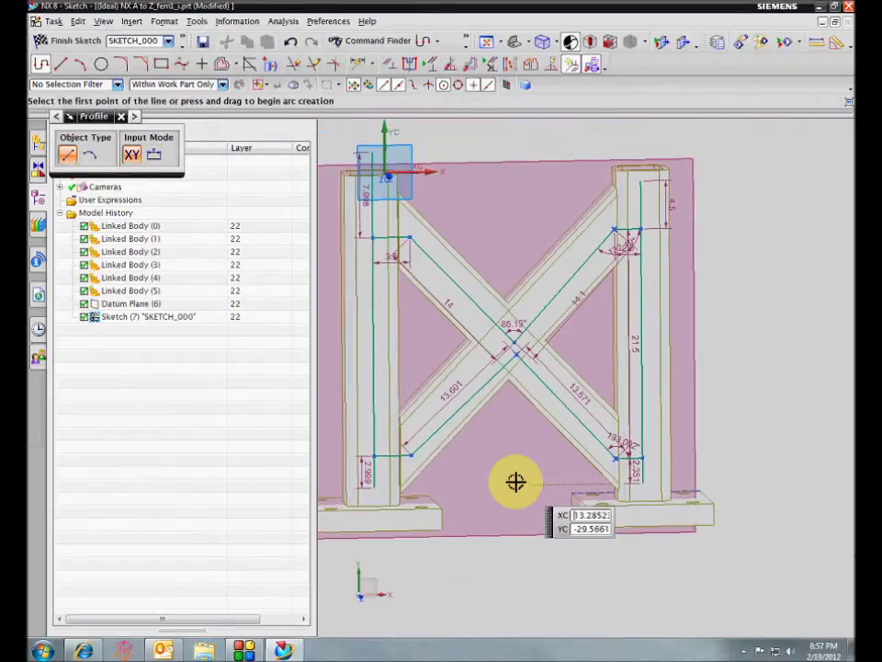
pyautogui.press('Escape')
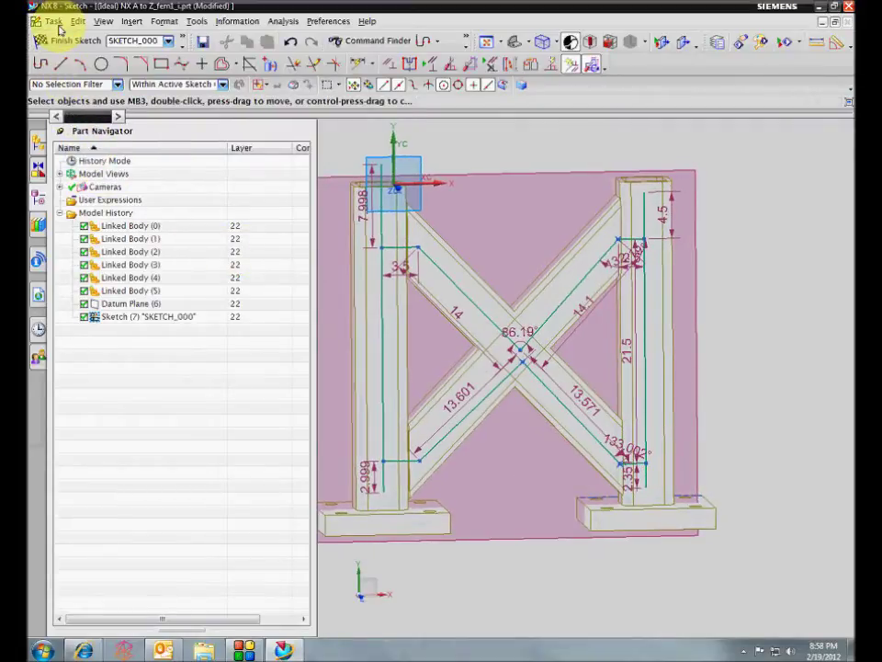
pyautogui.click(53, 21)
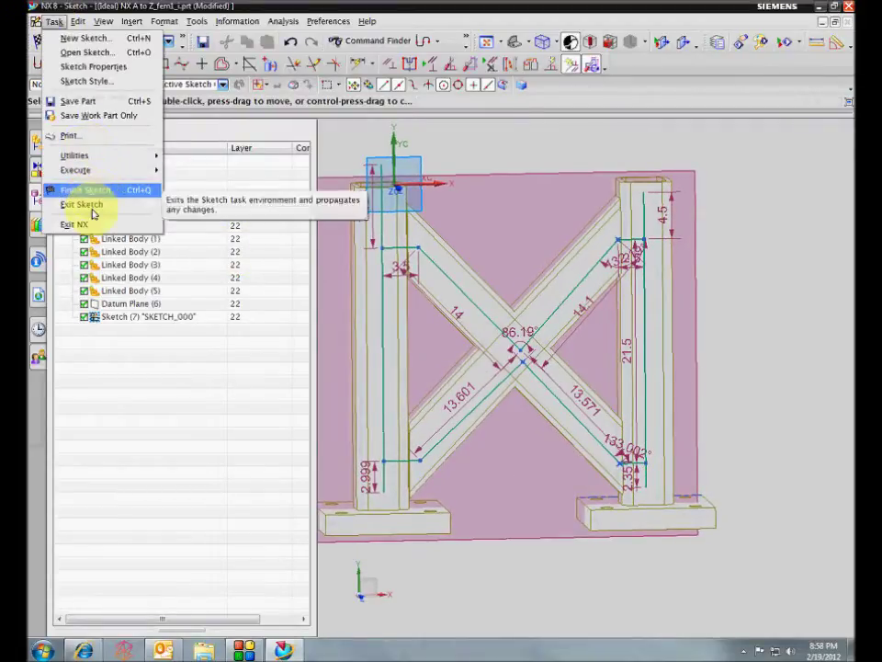
pyautogui.click(92, 204)
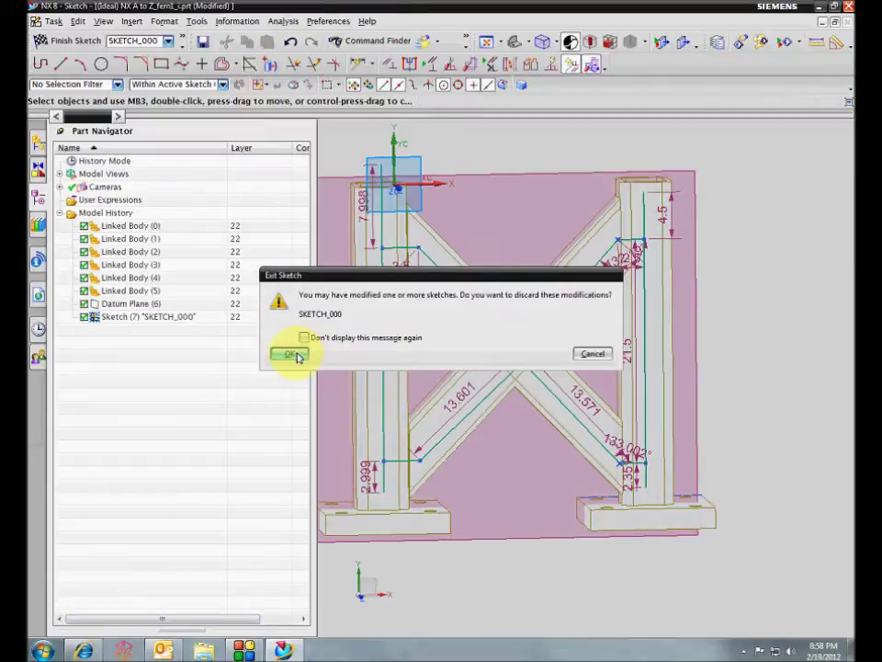
pyautogui.click(584, 356)
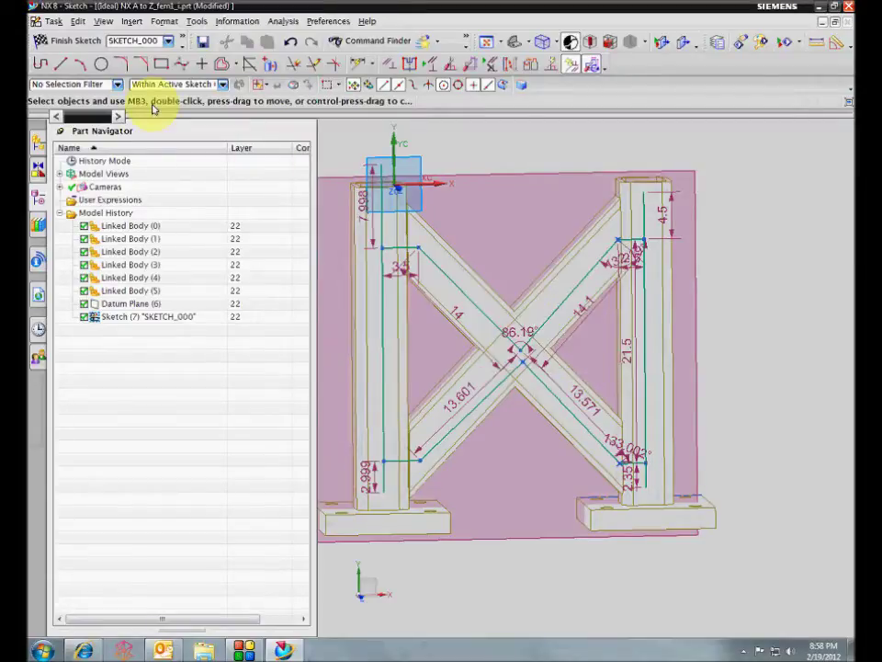
pyautogui.click(53, 21)
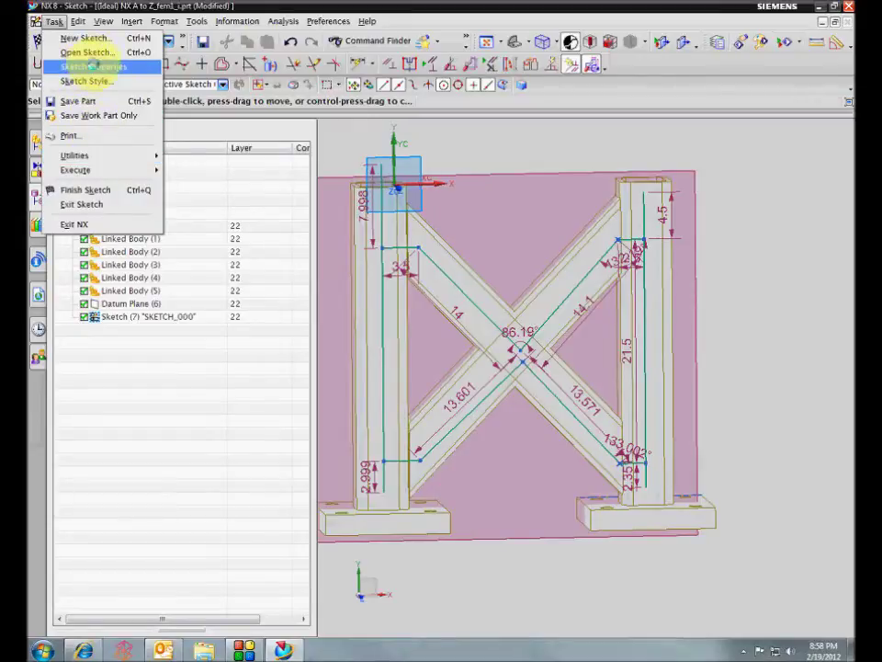
pyautogui.click(92, 66)
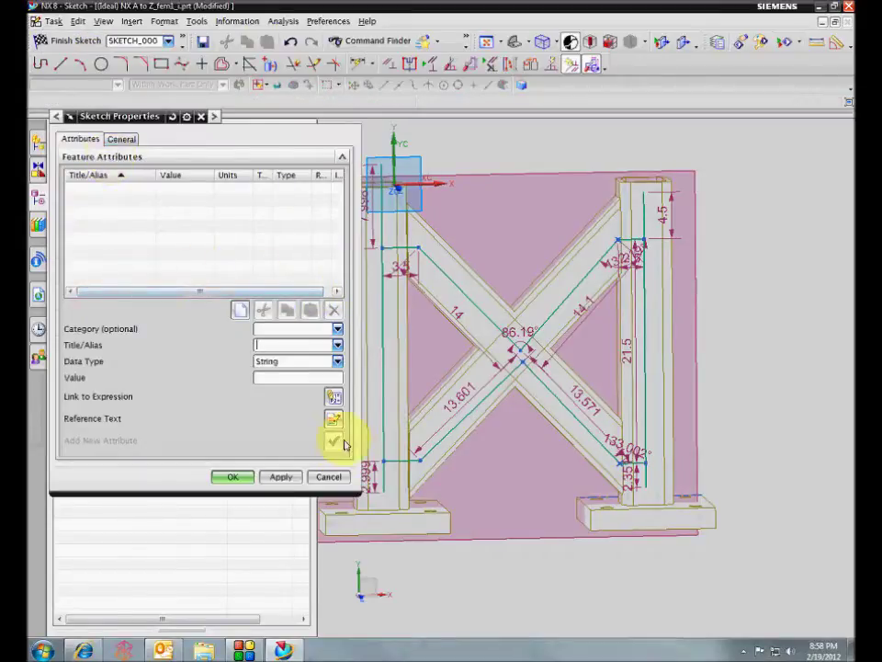
pyautogui.click(329, 477)
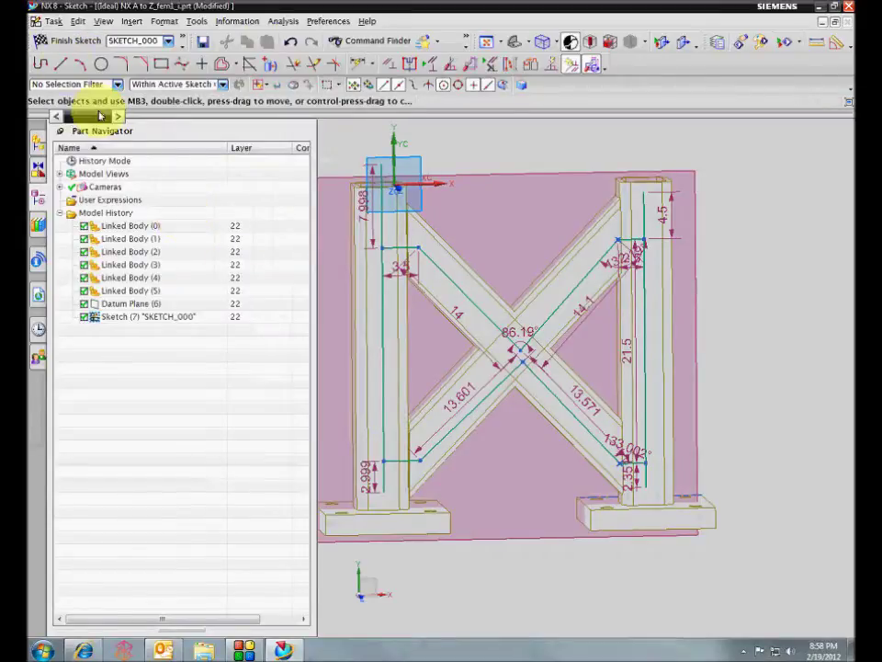
pyautogui.click(64, 21)
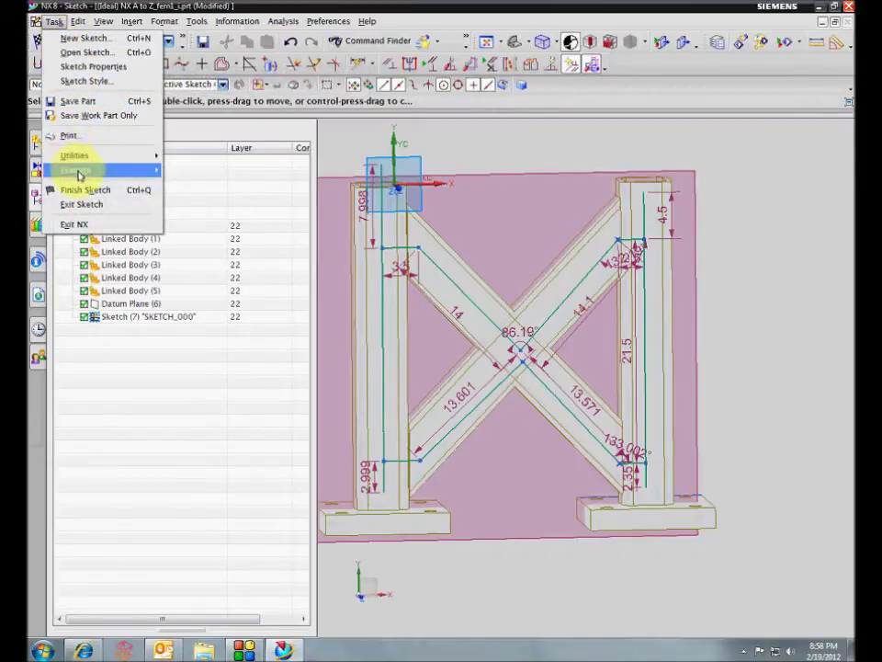
# Open the sketch preferences and accept the style settings for new sketches
pyautogui.click(328, 21)
pyautogui.click(321, 157)
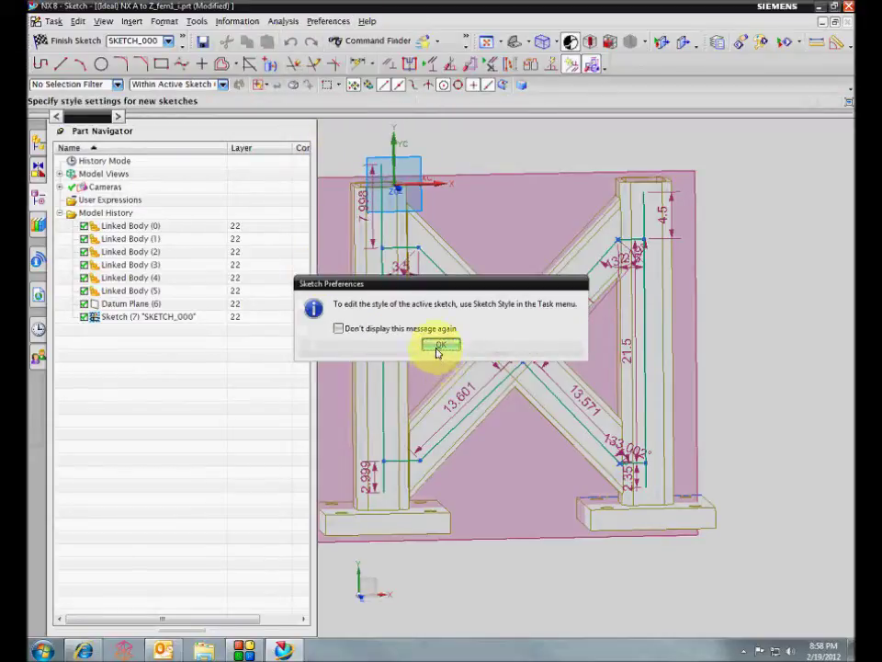
pyautogui.click(438, 348)
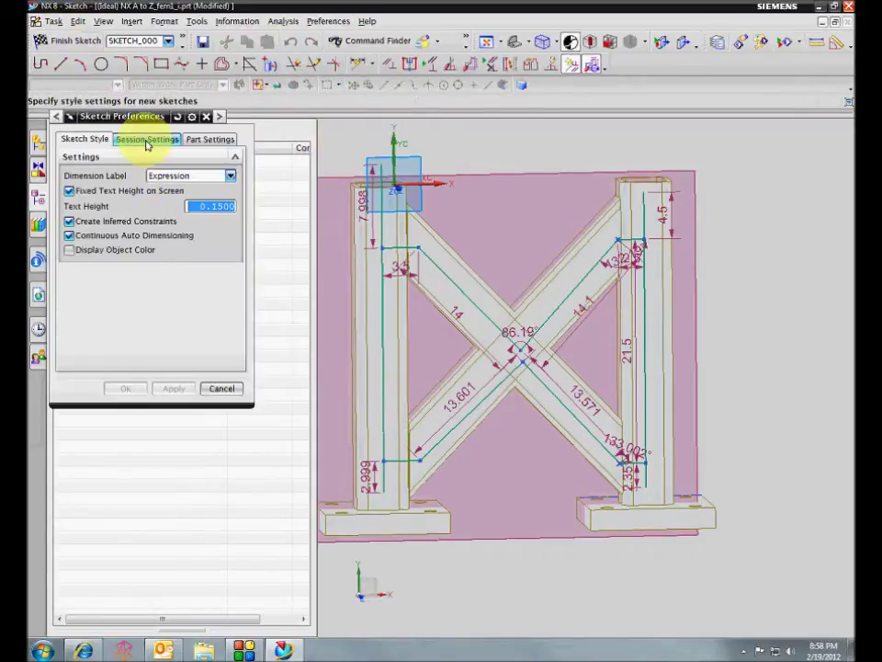
pyautogui.click(115, 391)
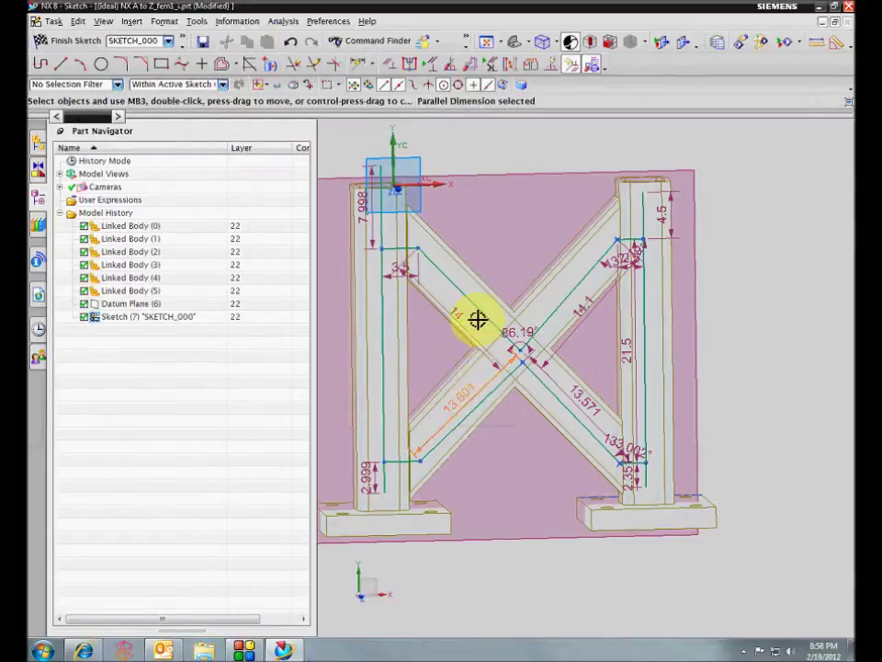
# Try to delete the lower left brace's length dimension and the angle dimension at the brace crossing
pyautogui.press('Delete')
pyautogui.click(452, 349)
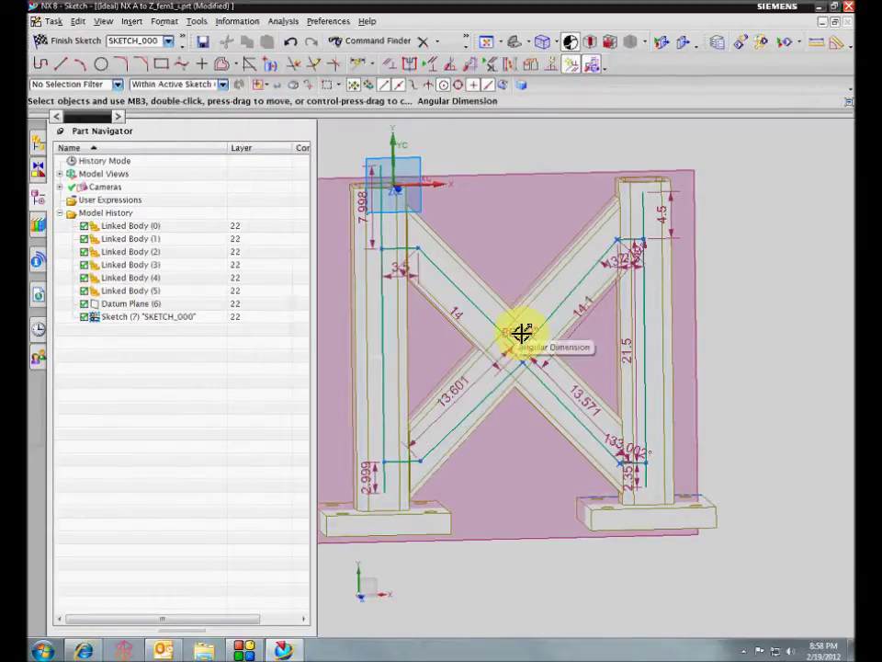
pyautogui.click(521, 333)
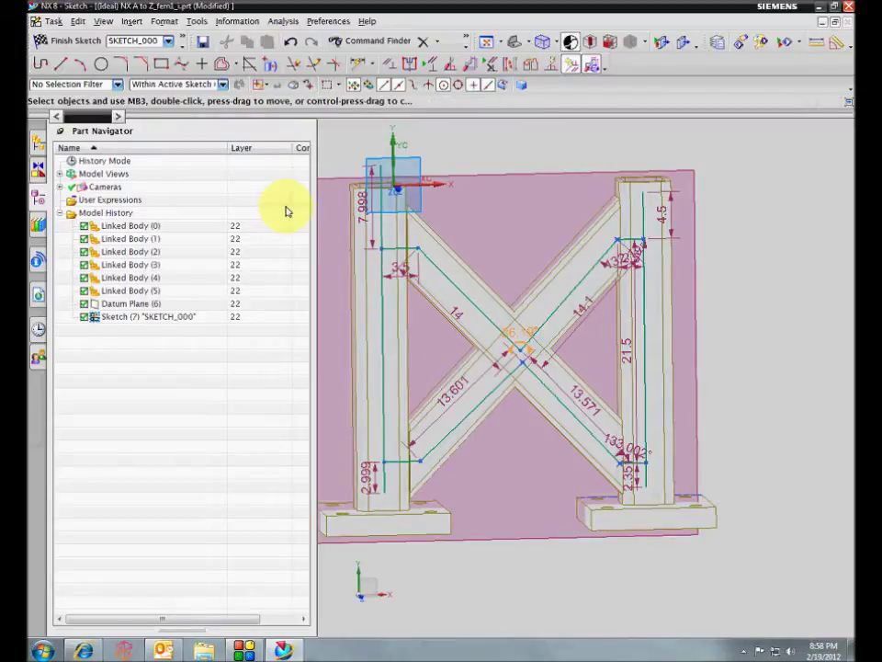
# Turn off Continuous Auto Dimensioning in the active sketch's style
pyautogui.click(52, 21)
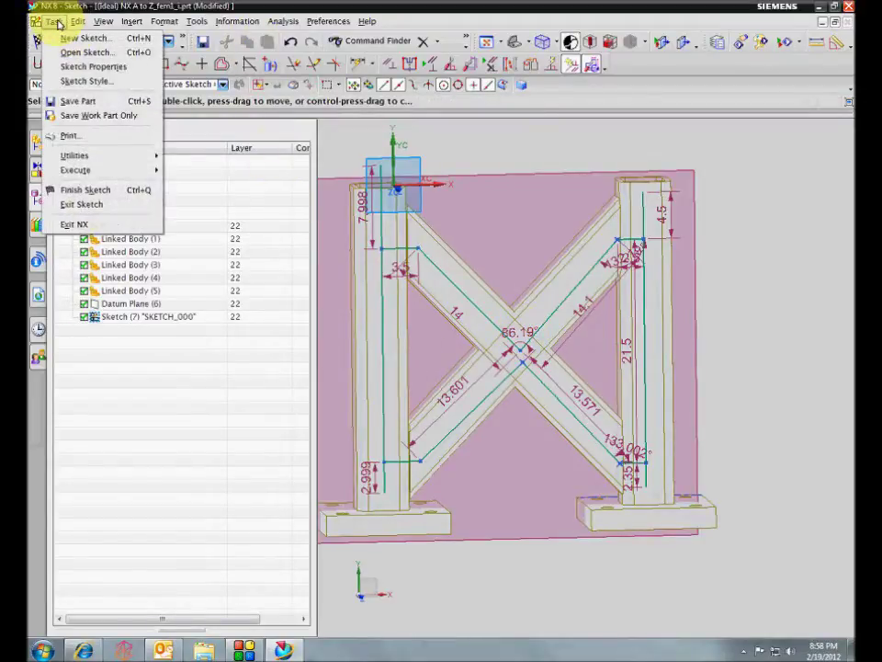
pyautogui.click(78, 81)
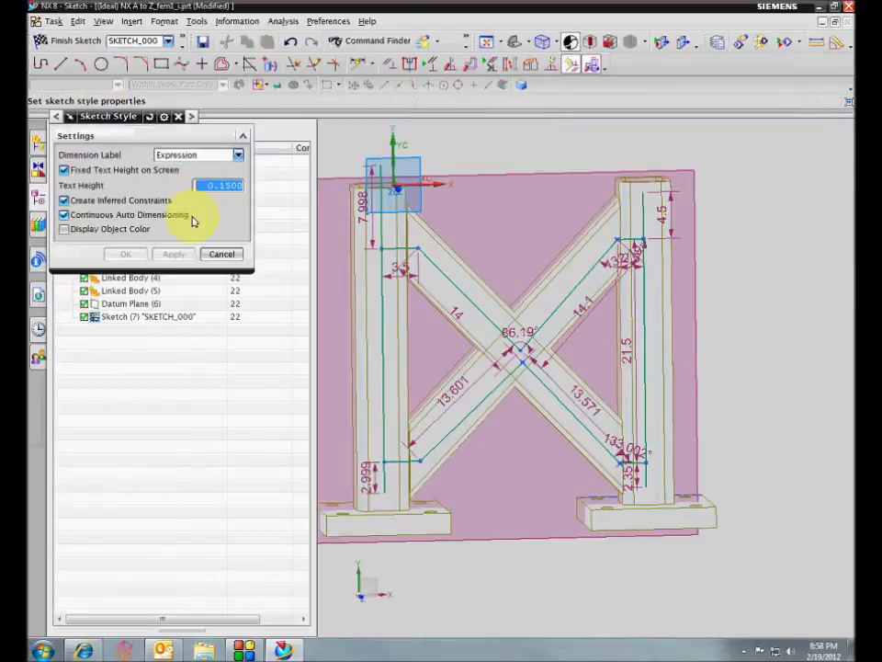
pyautogui.click(113, 256)
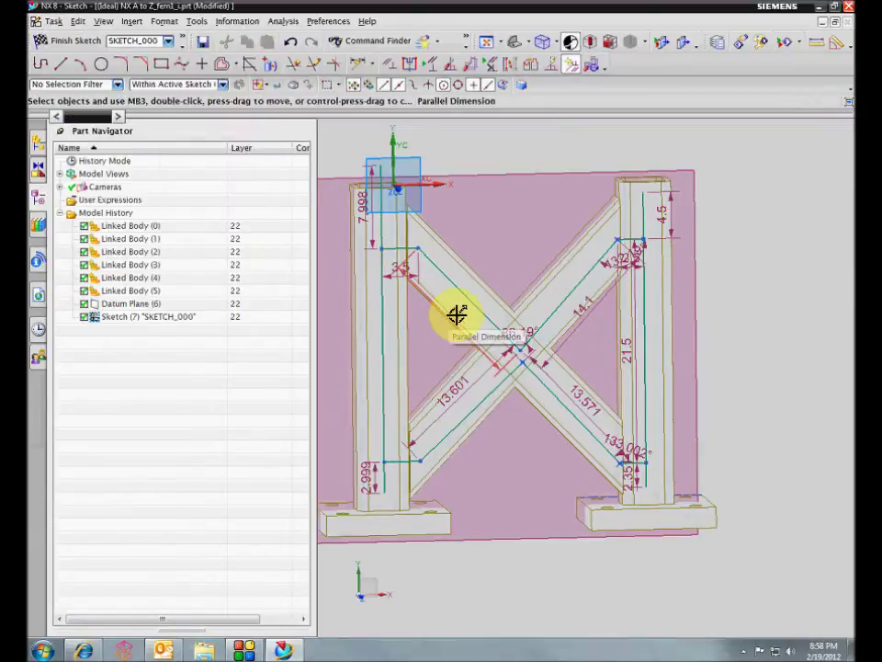
# Delete the automatic dimensions on both upper braces, the lower right brace and the right column's upper and middle lines, including the crossing angle
pyautogui.click(518, 331)
pyautogui.press('Delete')
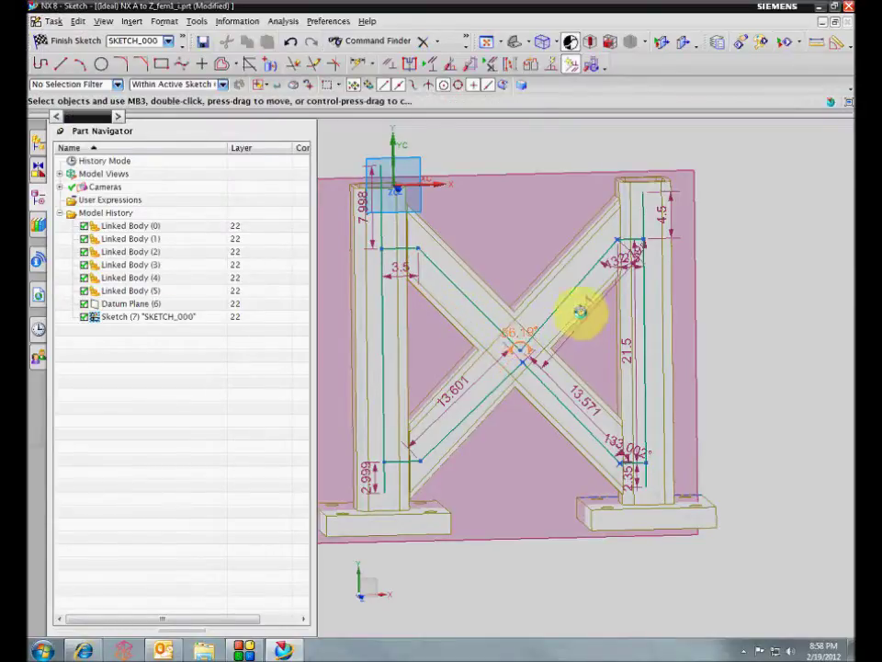
pyautogui.click(581, 310)
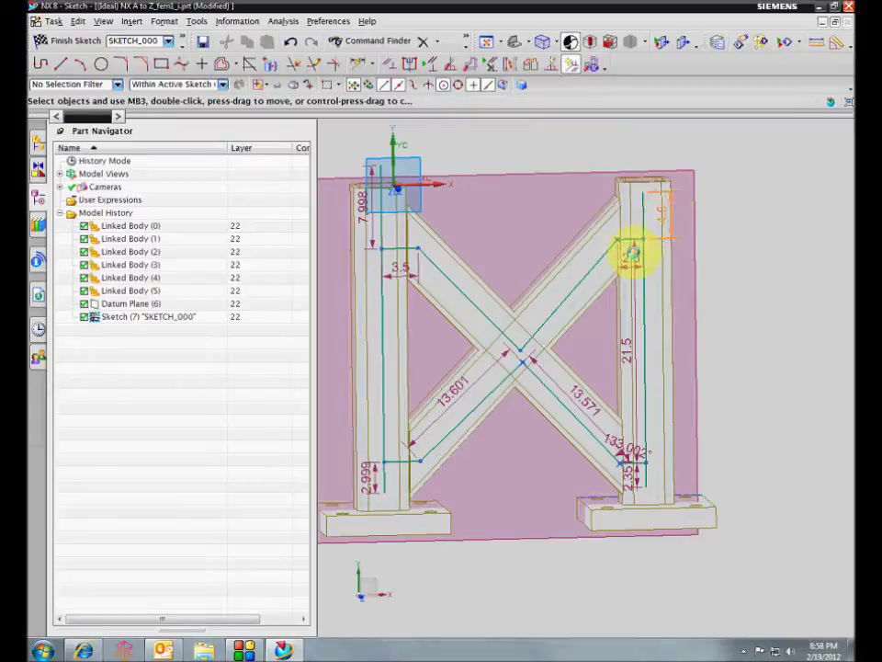
pyautogui.click(623, 357)
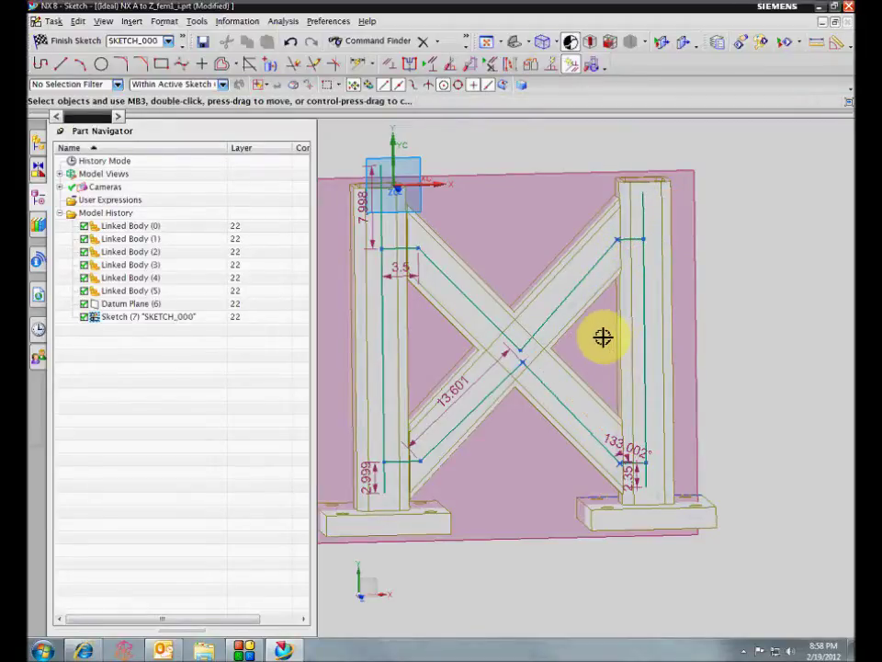
# Delete the Point on Curve constraint at the corner where the upper right brace line meets the short horizontal line
pyautogui.scroll(5, 603, 337)
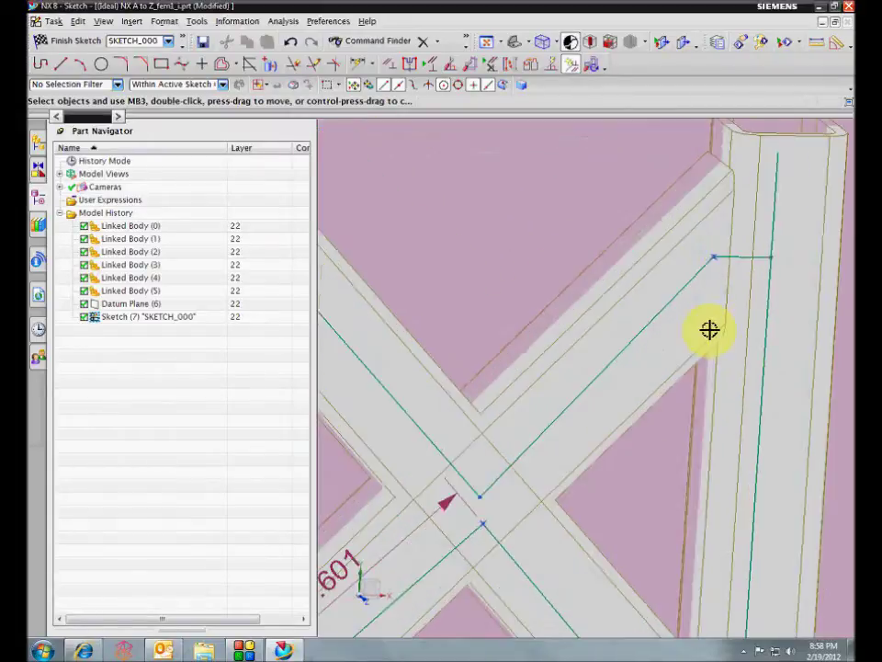
pyautogui.scroll(1, 703, 324)
pyautogui.click(706, 310)
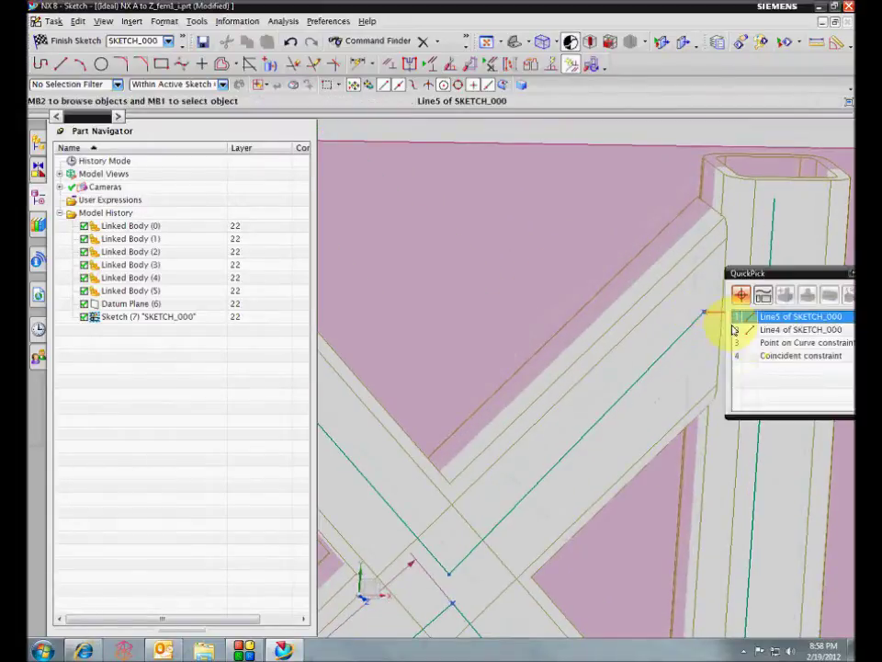
pyautogui.click(772, 344)
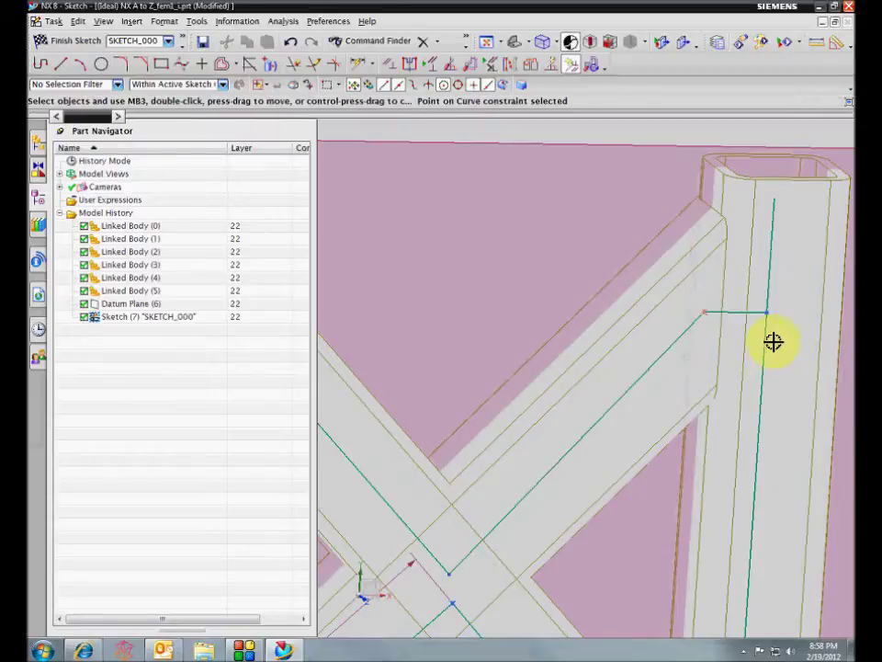
pyautogui.hotkey('ctrl', 'f')
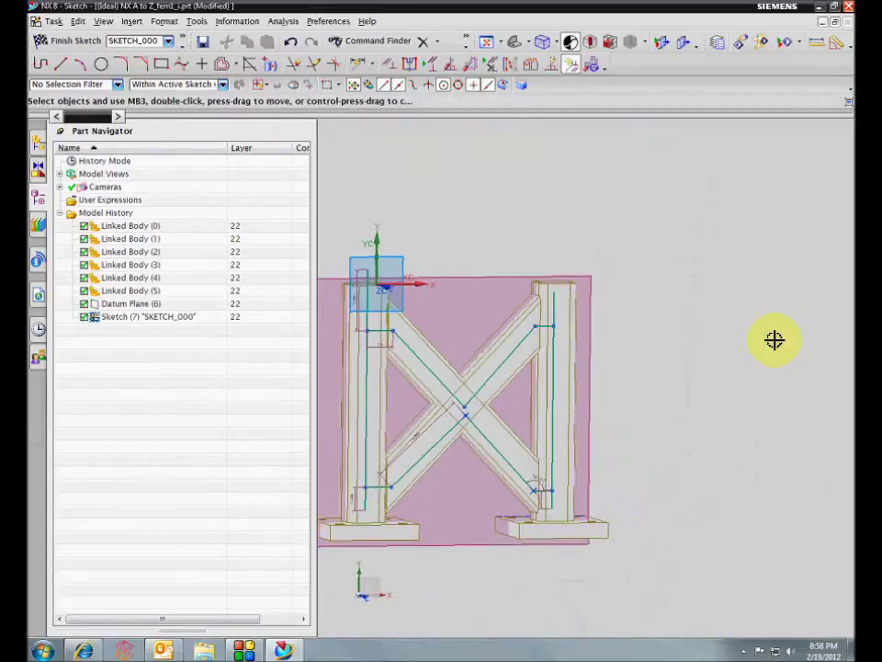
# Constrain the upper end of the right column's centerline onto the column's rear inner top edge and align it with that edge's midpoint
pyautogui.scroll(1, 775, 340)
pyautogui.scroll(4, 623, 310)
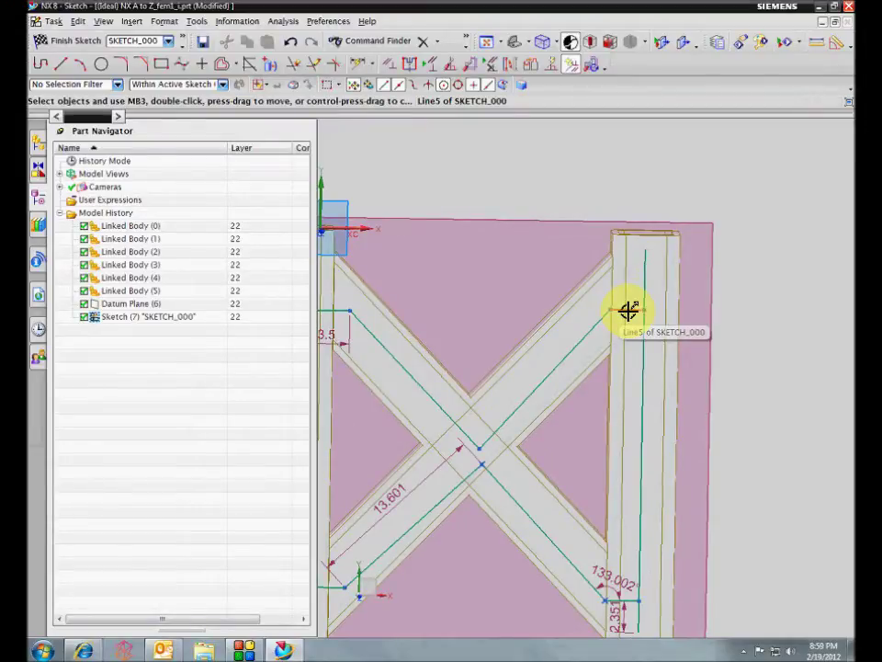
pyautogui.scroll(-3, 634, 443)
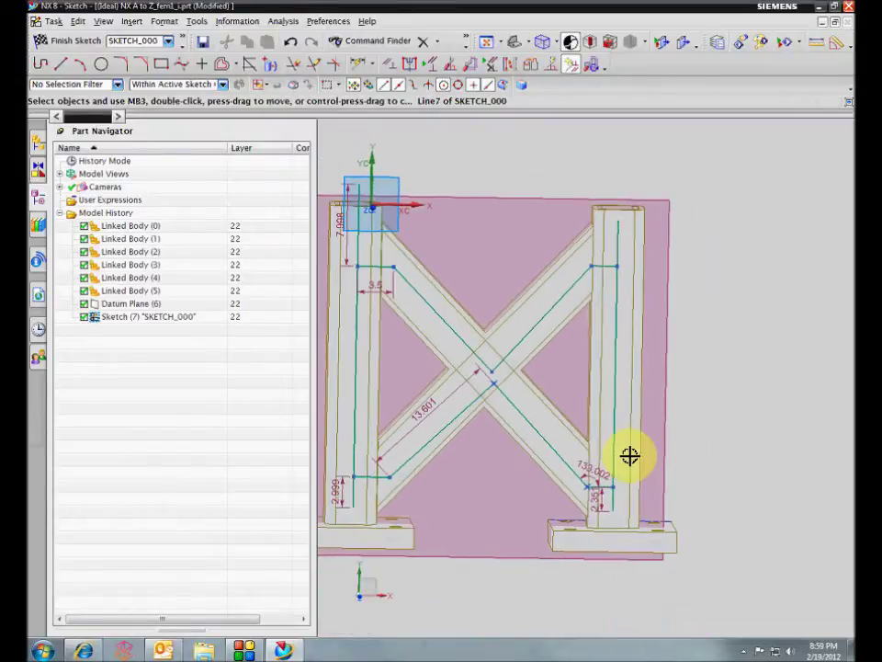
pyautogui.moveTo(681, 369); pyautogui.dragTo(678, 339, button='middle')
pyautogui.moveTo(552, 234); pyautogui.dragTo(440, 112, button='middle')
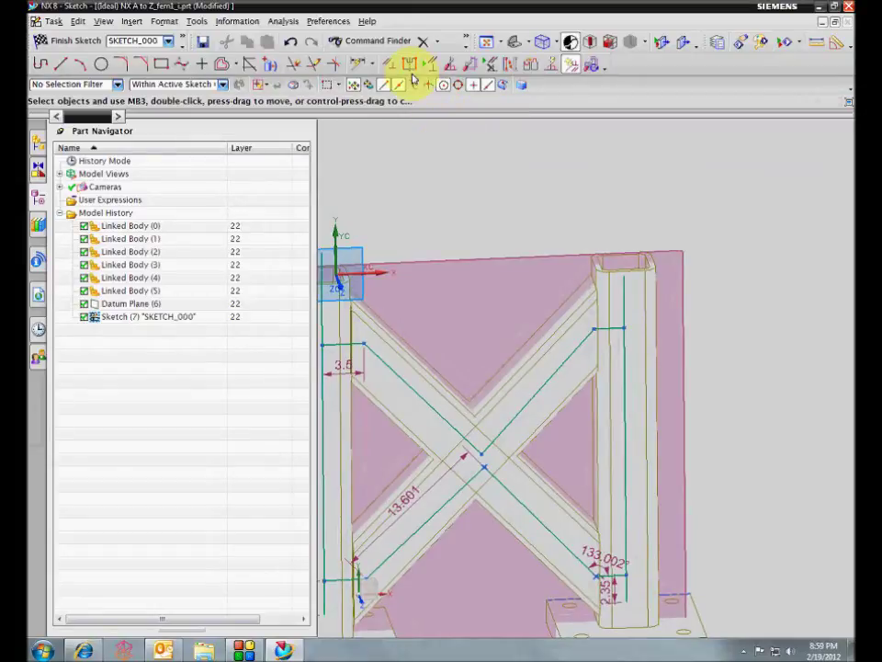
pyautogui.scroll(5, 597, 250)
pyautogui.moveTo(742, 327)
pyautogui.mouseDown(button='middle')
pyautogui.moveTo(769, 390)
pyautogui.moveTo(763, 417)
pyautogui.moveTo(725, 405)
pyautogui.moveTo(694, 370)
pyautogui.moveTo(634, 267)
pyautogui.moveTo(667, 348)
pyautogui.moveTo(645, 314)
pyautogui.mouseUp(button='middle')
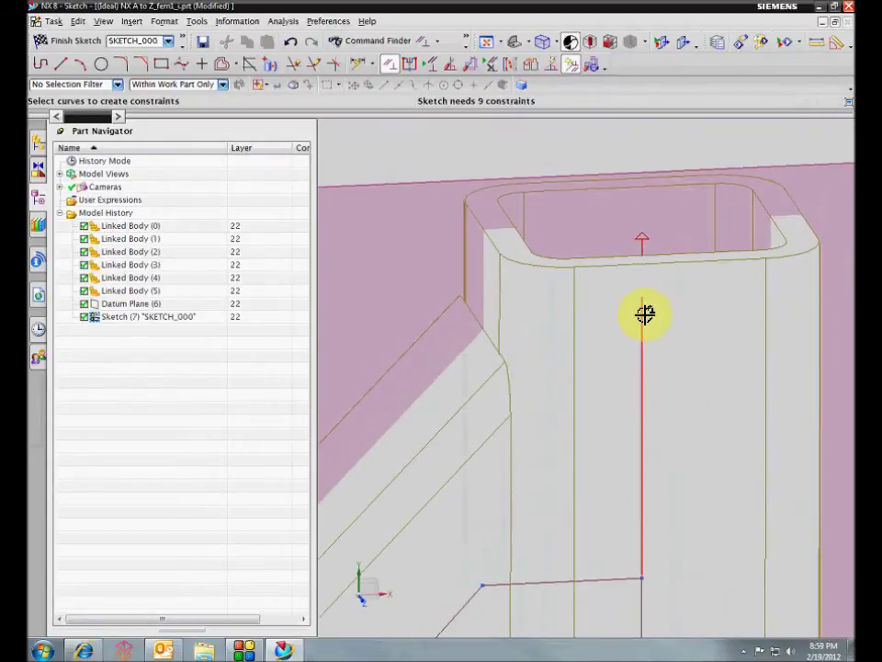
pyautogui.click(642, 296)
pyautogui.click(601, 191)
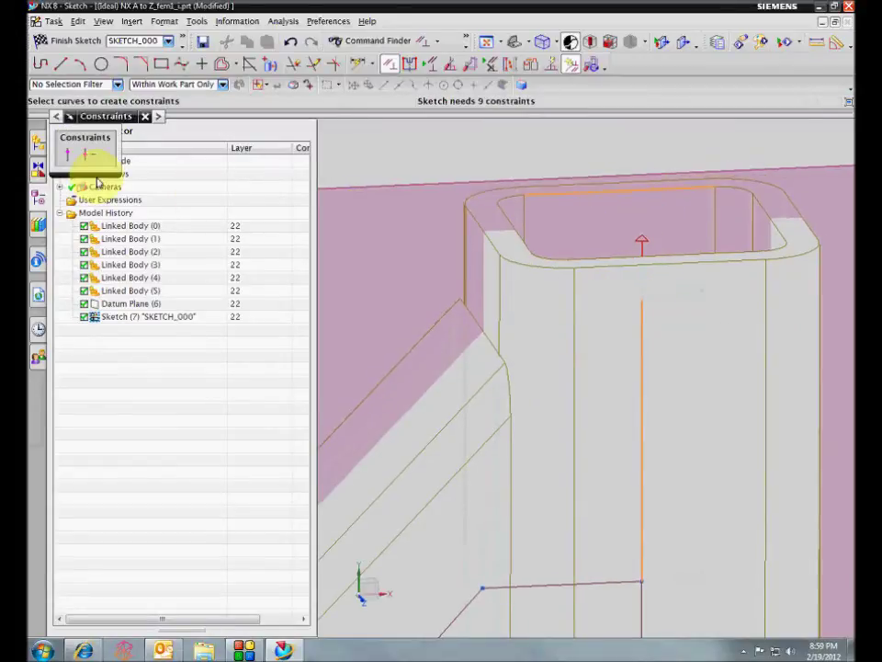
pyautogui.click(69, 168)
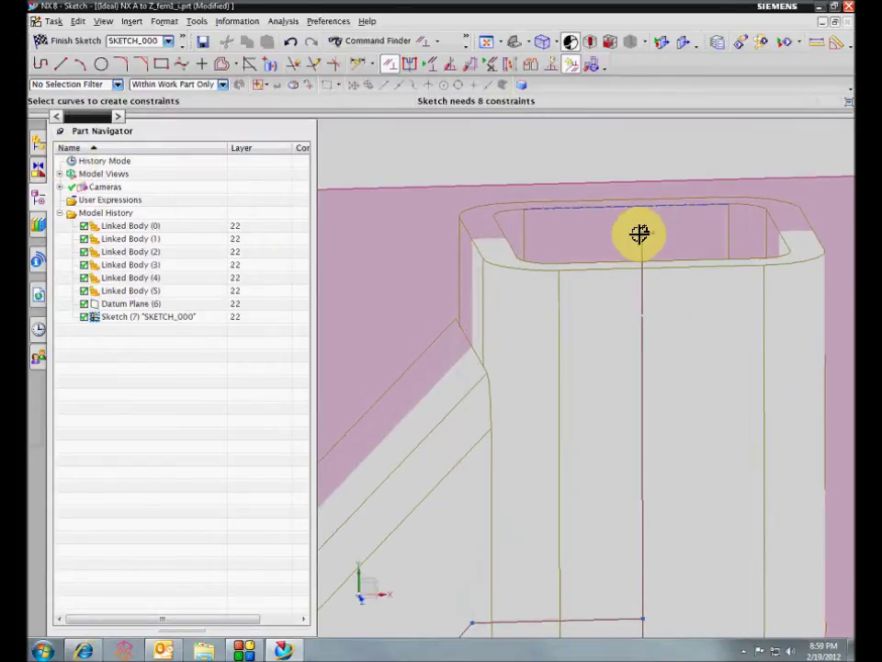
pyautogui.click(588, 223)
pyautogui.click(574, 209)
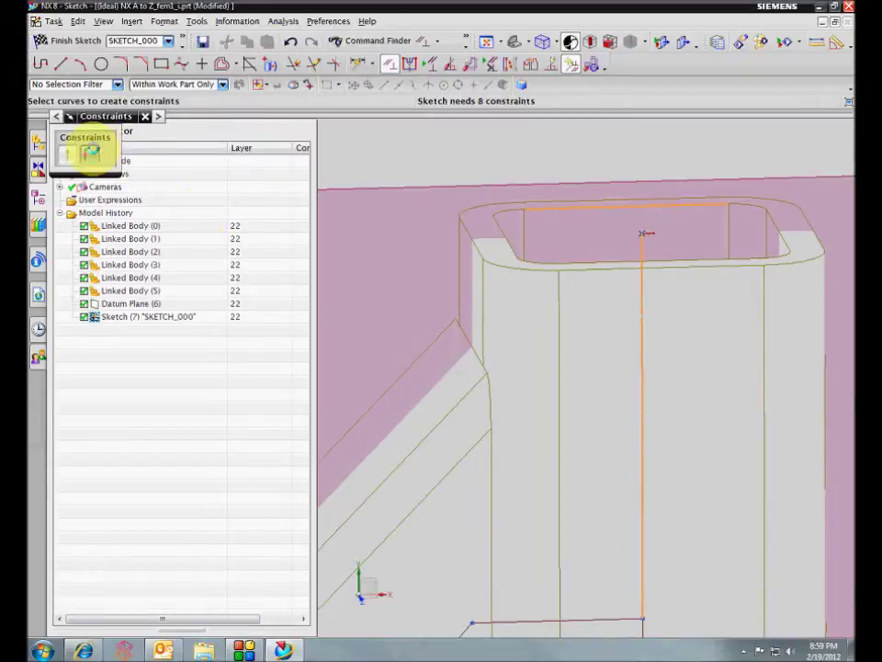
pyautogui.click(90, 152)
# Constrain the lower end of the right column's centerline onto the column's front bottom edge and align it with that edge's midpoint
pyautogui.scroll(-5, 746, 410)
pyautogui.scroll(4, 626, 493)
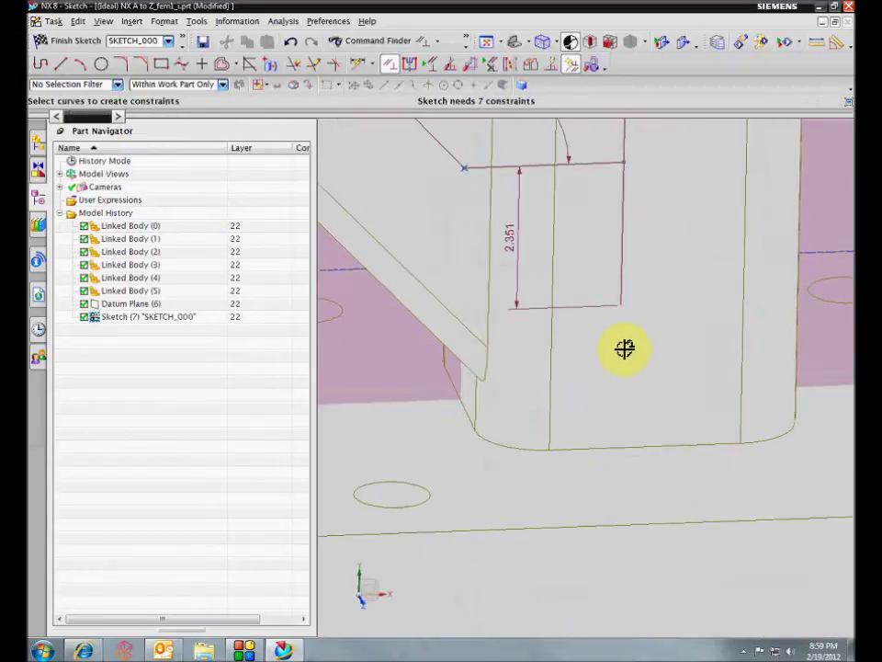
pyautogui.click(622, 305)
pyautogui.moveTo(651, 348); pyautogui.dragTo(637, 417, button='middle')
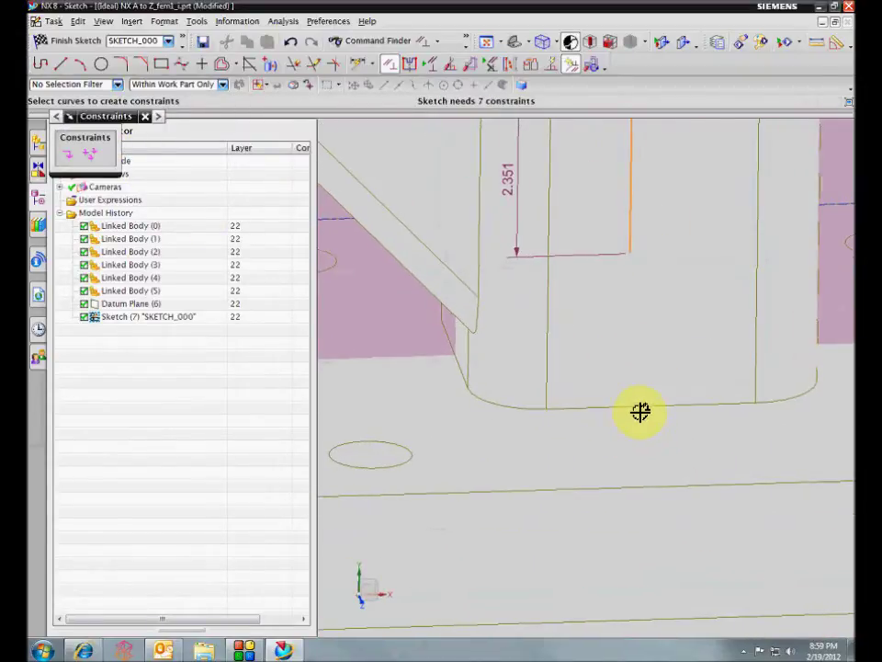
pyautogui.click(605, 402)
pyautogui.click(65, 155)
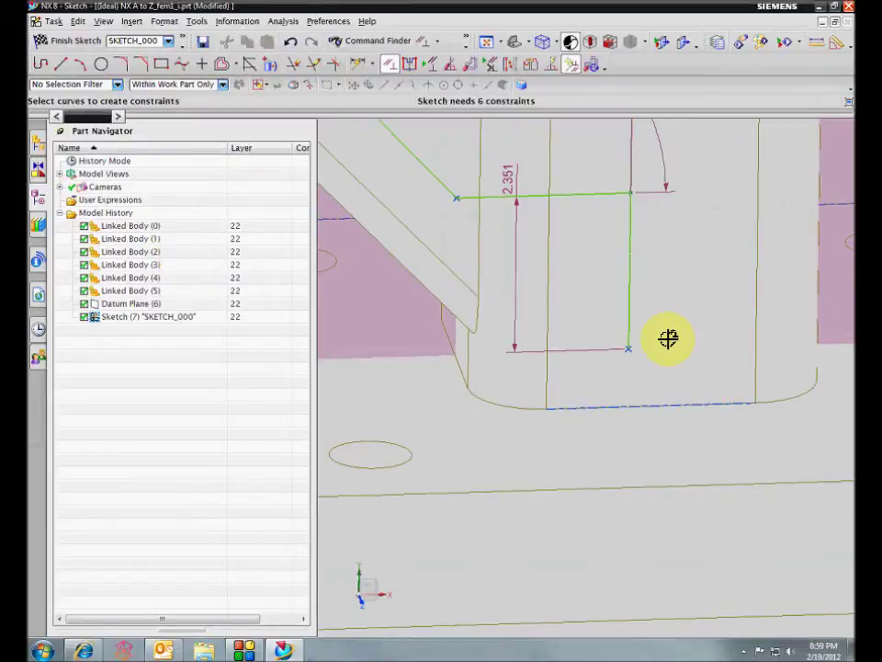
pyautogui.click(628, 351)
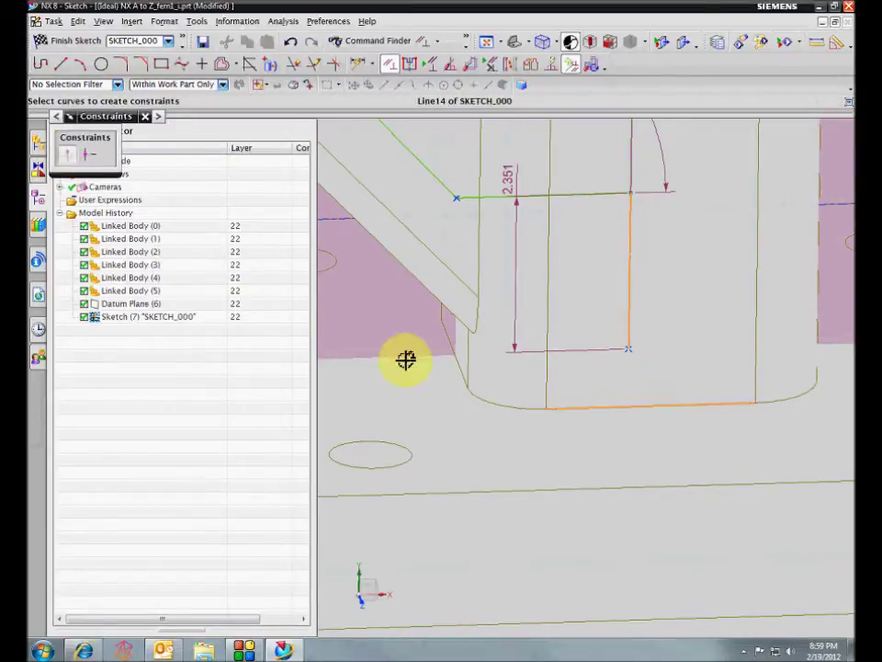
pyautogui.click(89, 154)
pyautogui.moveTo(345, 258); pyautogui.dragTo(803, 488, button='middle')
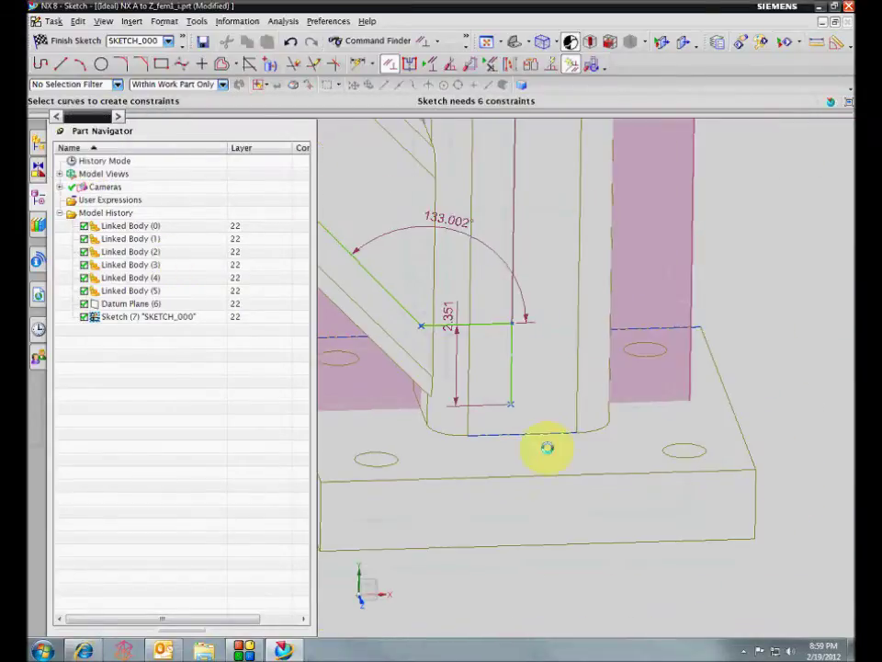
# Delete the automatic angle and length dimensions at the right column's base and both automatic dimensions near the left column's upper end
pyautogui.press('Escape')
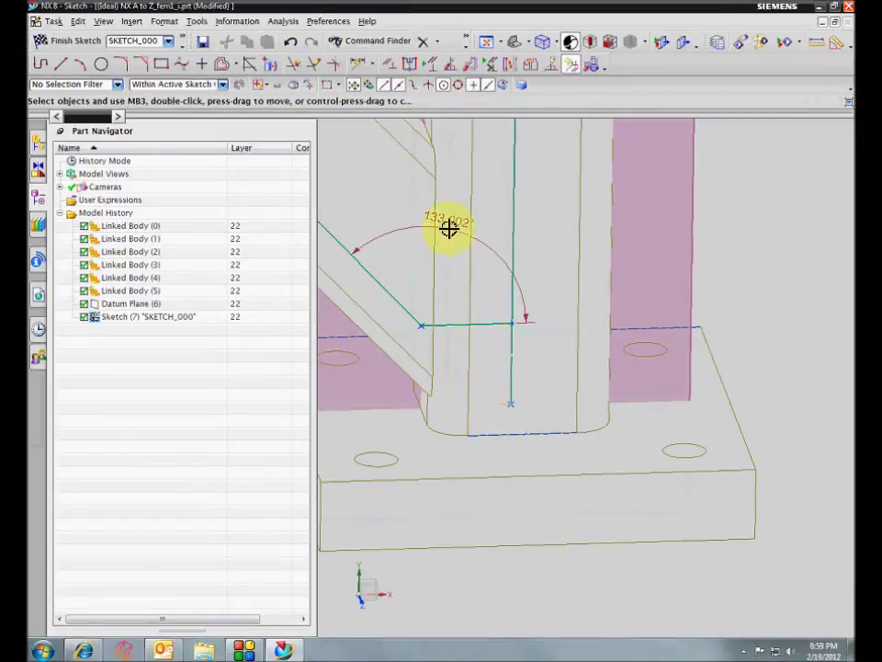
pyautogui.scroll(-5, 539, 473)
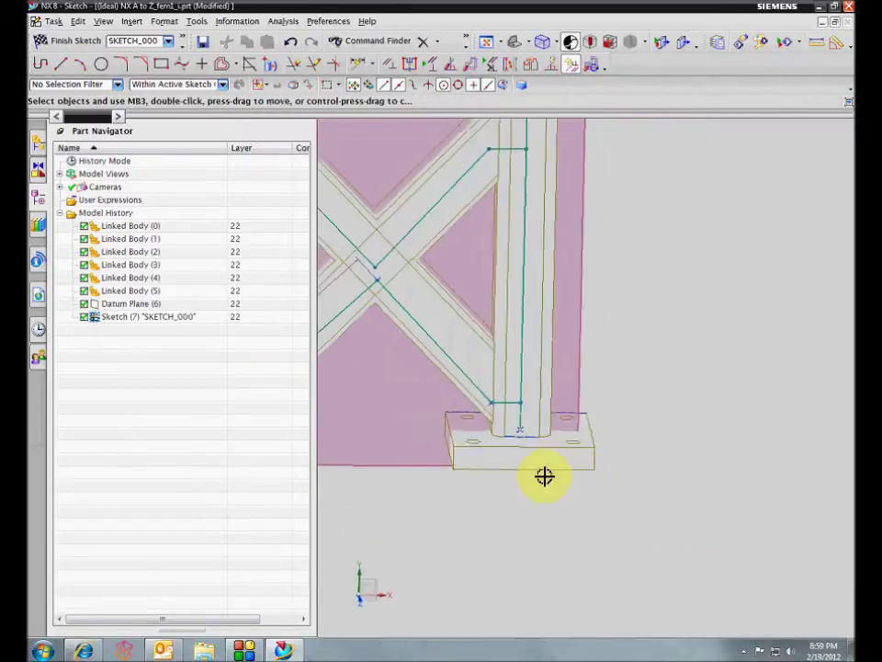
pyautogui.moveTo(543, 477); pyautogui.dragTo(506, 285, button='middle')
pyautogui.scroll(-2, 486, 381)
pyautogui.keyDown('shift'); pyautogui.moveTo(486, 381); pyautogui.dragTo(634, 514, button='middle'); pyautogui.keyUp('shift')
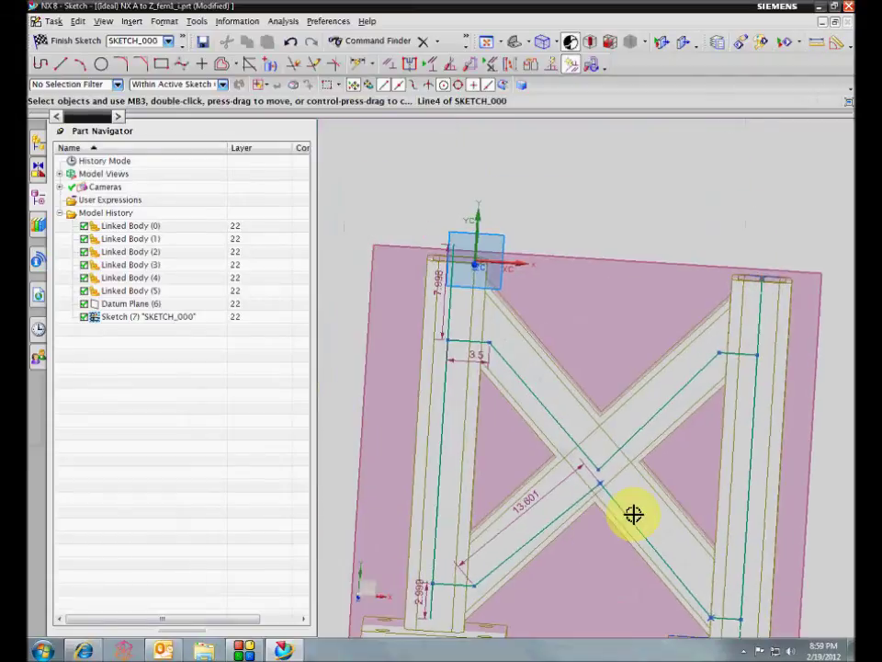
pyautogui.scroll(3, 593, 508)
pyautogui.scroll(2, 520, 307)
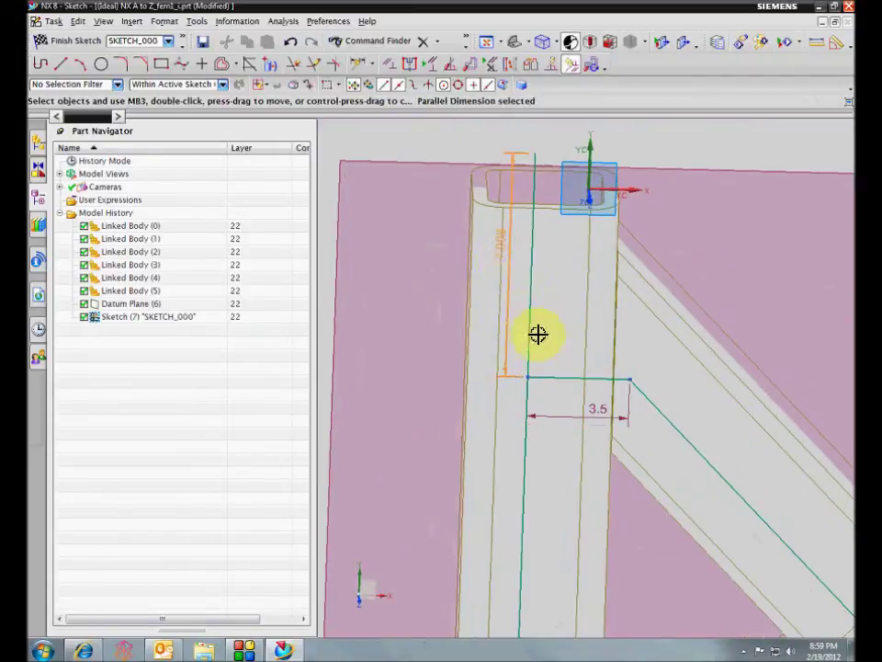
pyautogui.click(575, 416)
pyautogui.press('Delete')
# Constrain the upper end of the left column's centerline onto the column's rear inner top edge and align it with that edge's midpoint
pyautogui.moveTo(357, 394); pyautogui.dragTo(504, 148, button='middle')
pyautogui.click(389, 67)
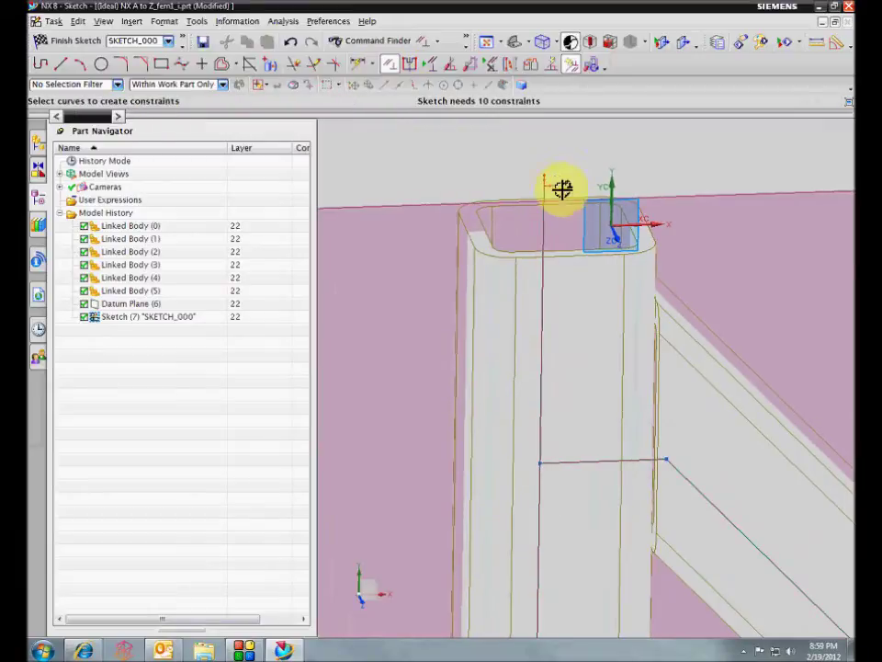
pyautogui.click(543, 197)
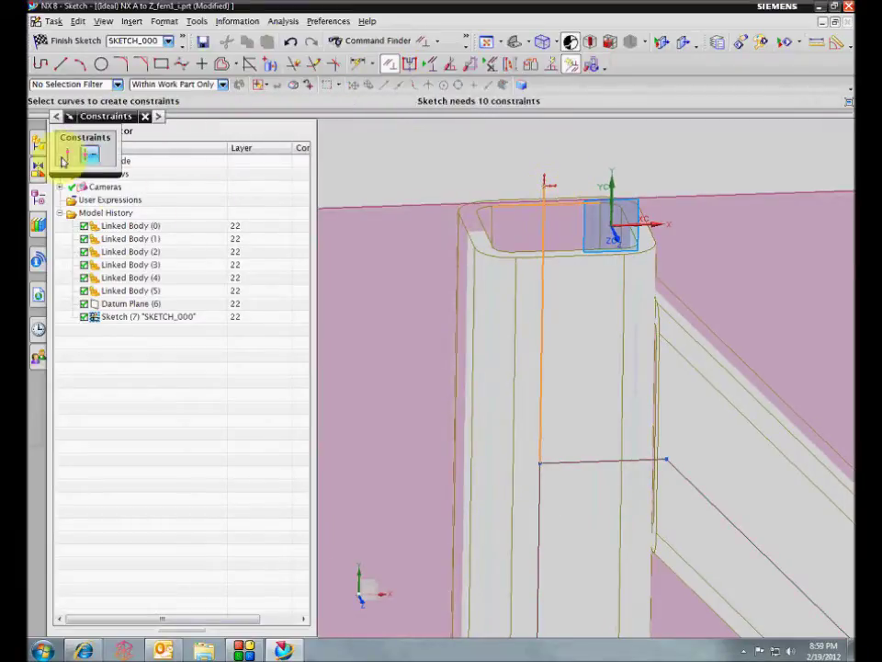
pyautogui.click(66, 154)
pyautogui.click(544, 228)
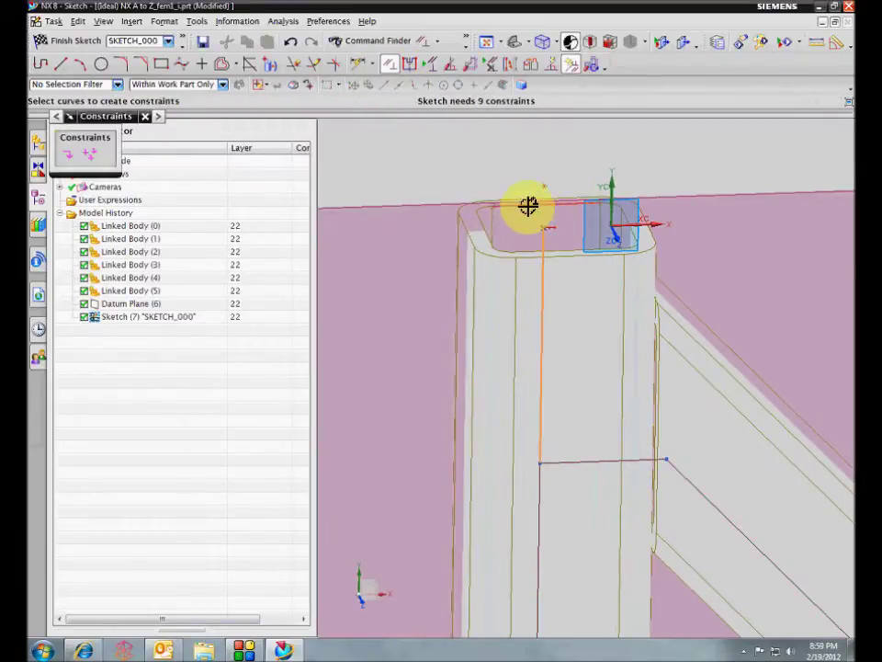
pyautogui.click(88, 156)
# Constrain the lower end of the left column's centerline onto the column's front bottom edge and align it with that edge's midpoint
pyautogui.scroll(-3, 736, 510)
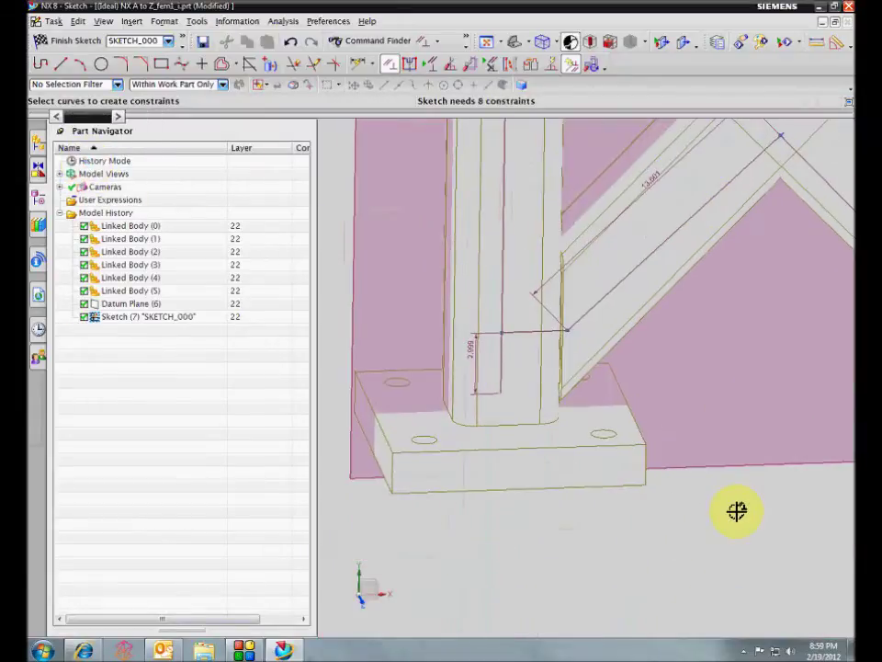
pyautogui.scroll(8, 740, 509)
pyautogui.scroll(-3, 532, 429)
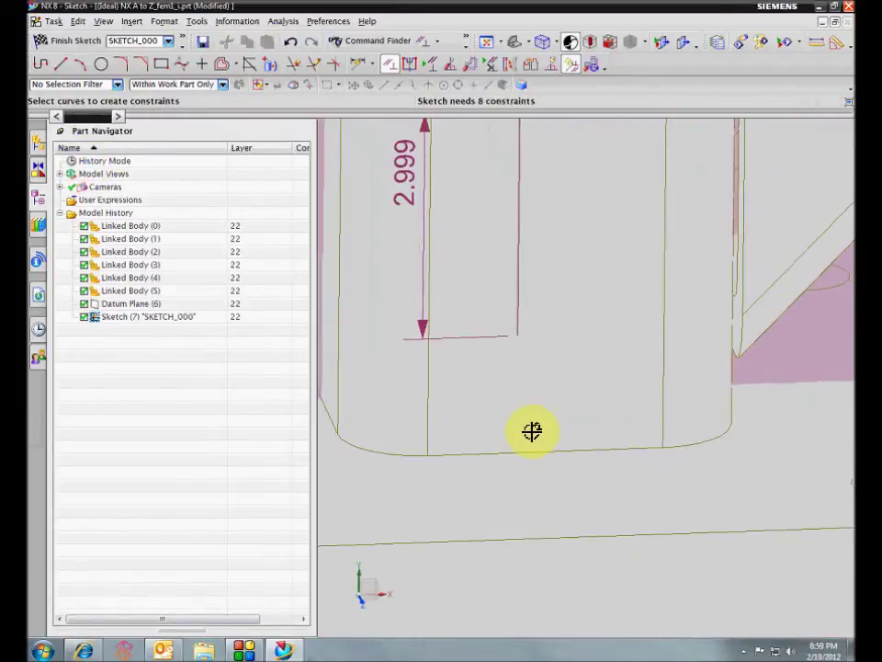
pyautogui.click(529, 367)
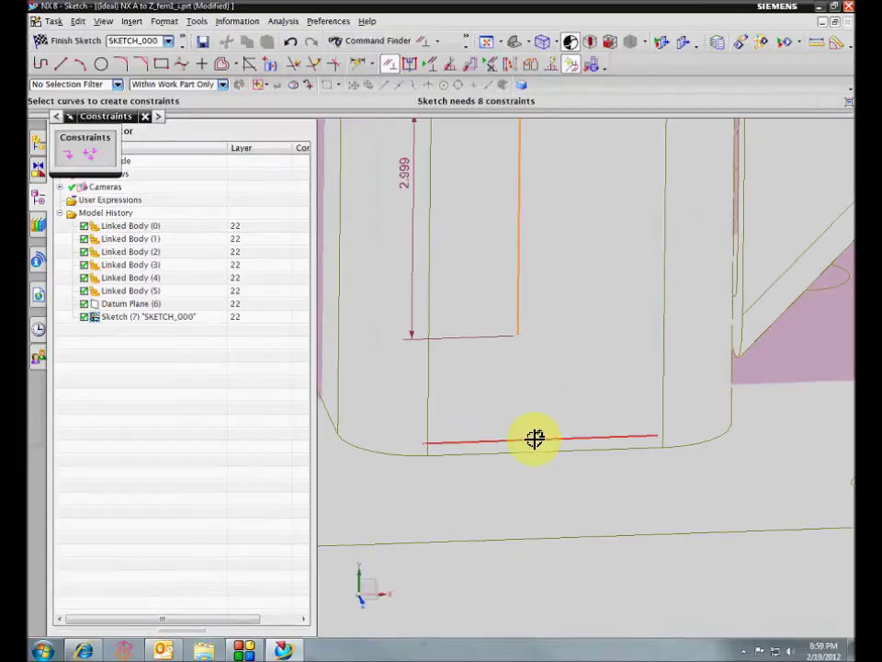
pyautogui.click(507, 441)
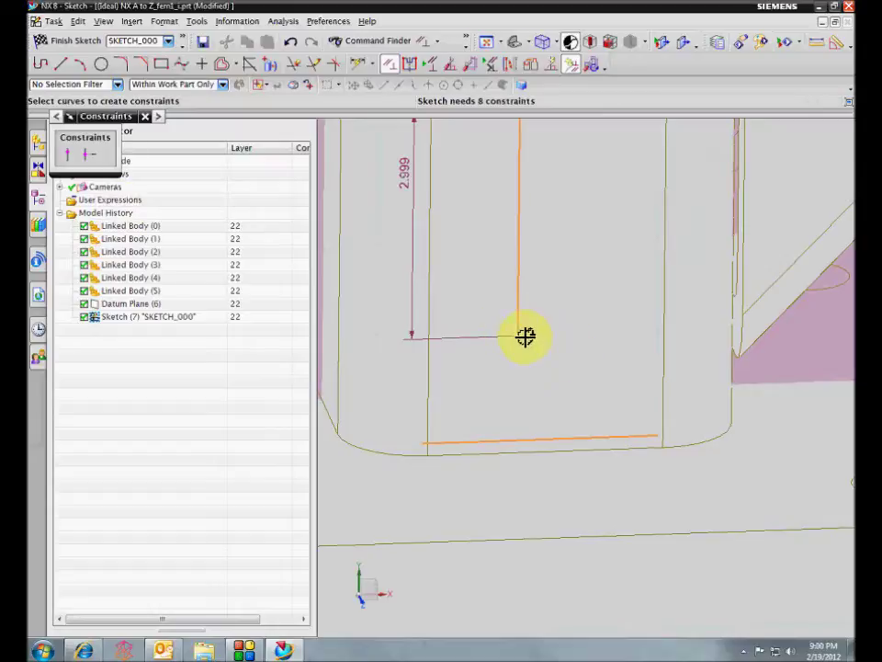
pyautogui.click(71, 157)
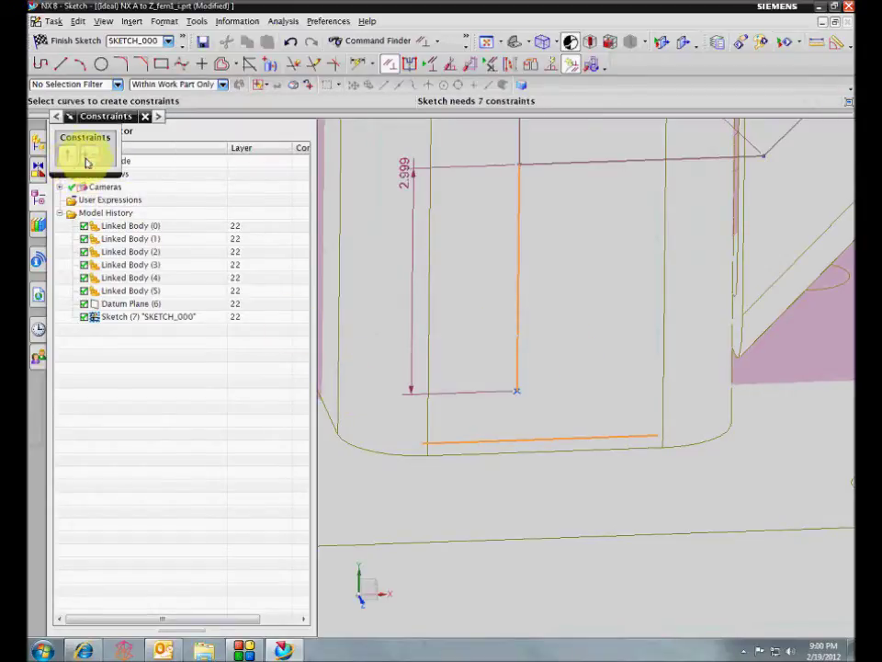
# Delete the automatic length dimensions on the left column's lowest line and on the lower left brace line
pyautogui.press('Escape')
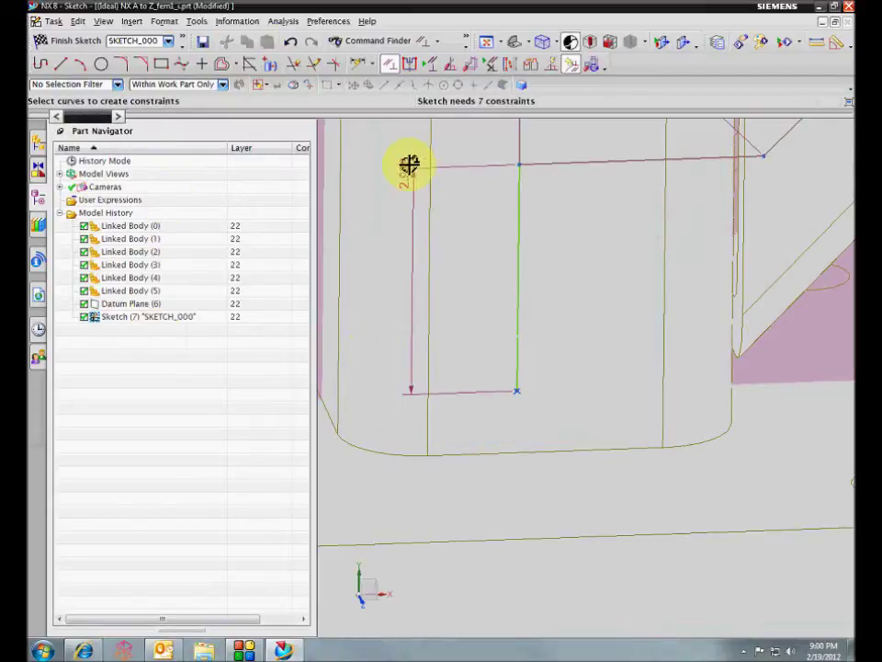
pyautogui.press('Escape')
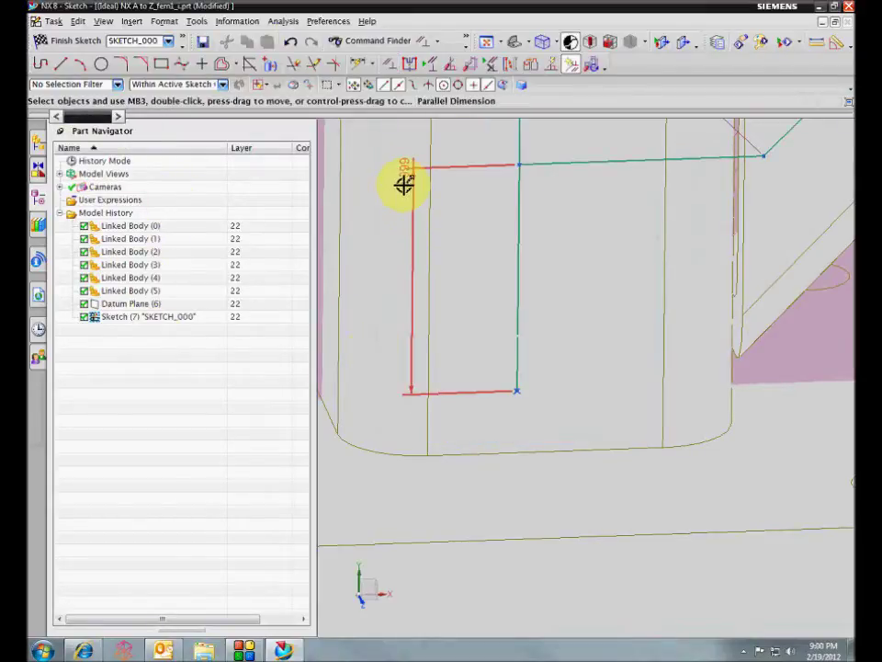
pyautogui.scroll(-6, 402, 184)
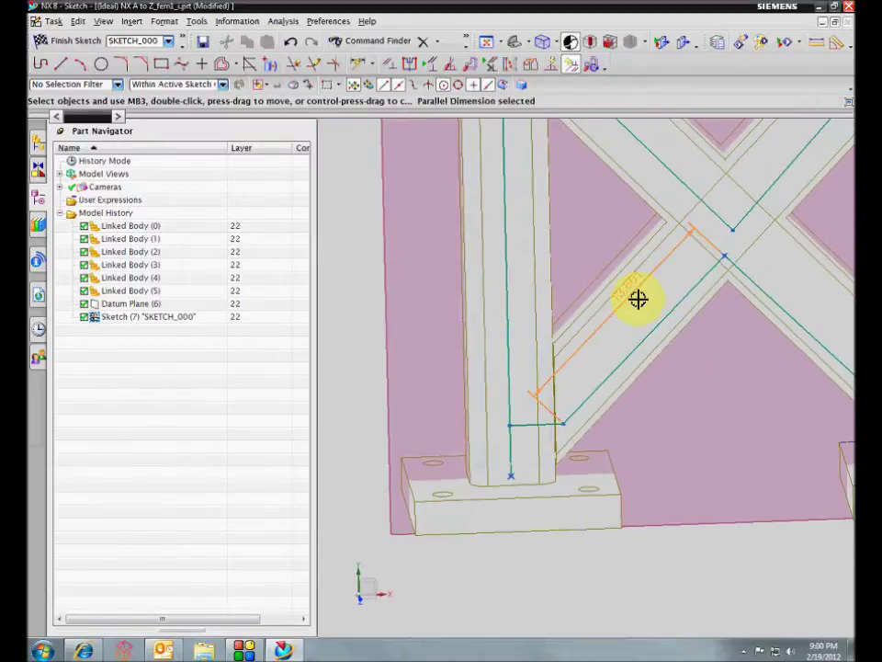
pyautogui.scroll(-5, 637, 298)
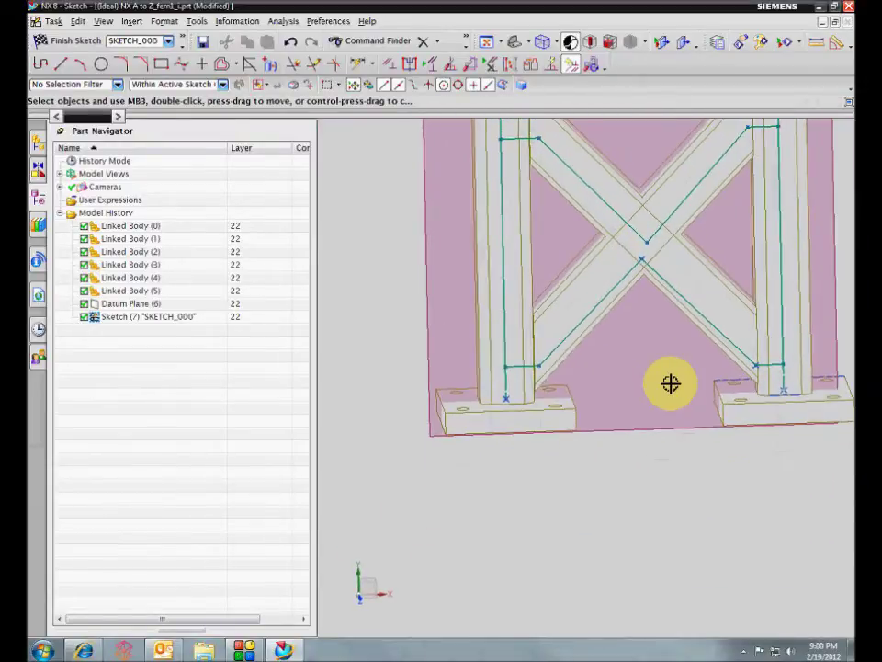
# Sketch two connected lines inside the brace crossing: a short one sloping down to the right and one about 2 long sloping down to the left
pyautogui.scroll(5, 537, 415)
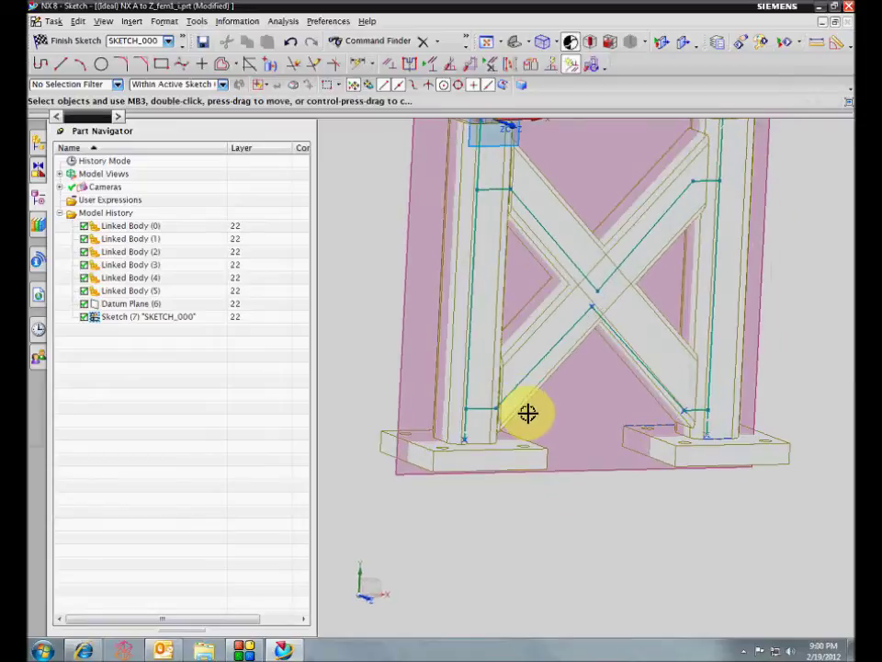
pyautogui.scroll(2, 541, 433)
pyautogui.hotkey('ctrl', 'f')
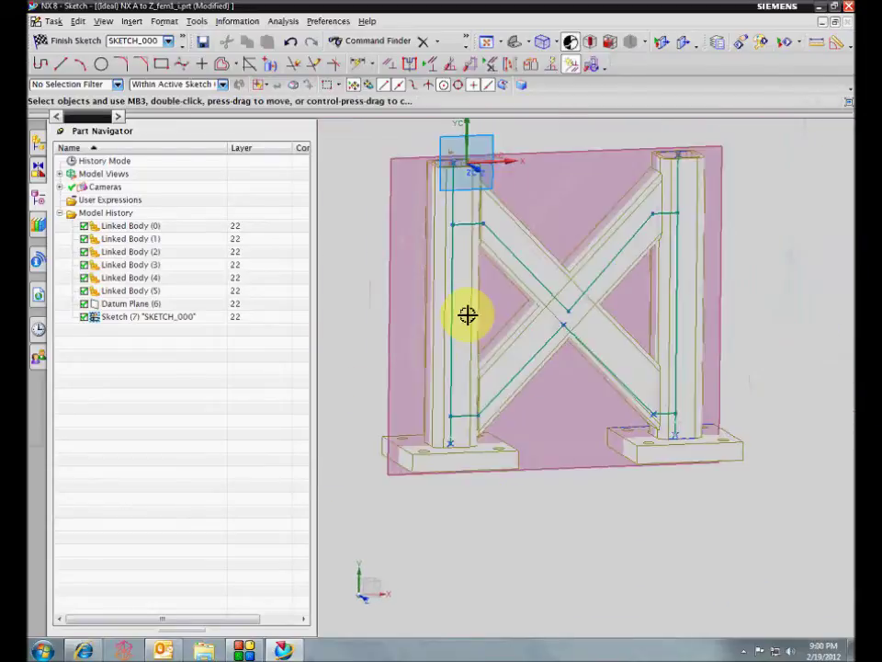
pyautogui.scroll(3, 479, 368)
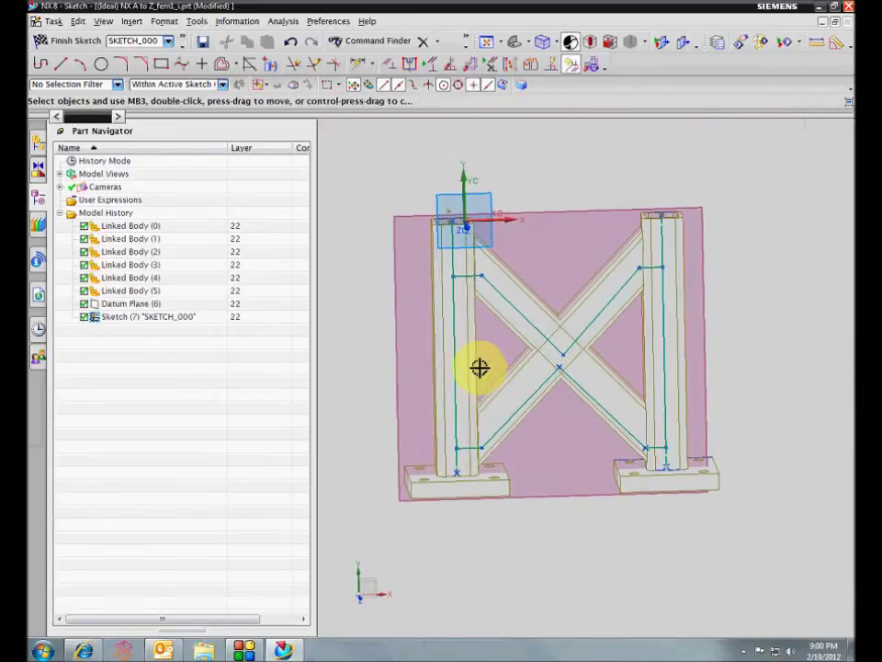
pyautogui.scroll(4, 479, 368)
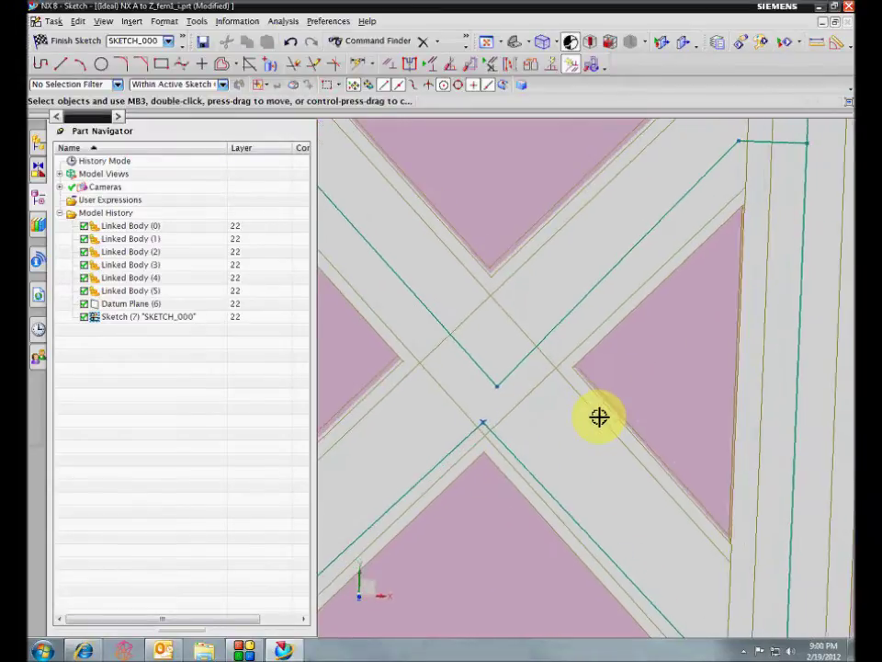
pyautogui.scroll(-1, 599, 417)
pyautogui.scroll(-3, 498, 284)
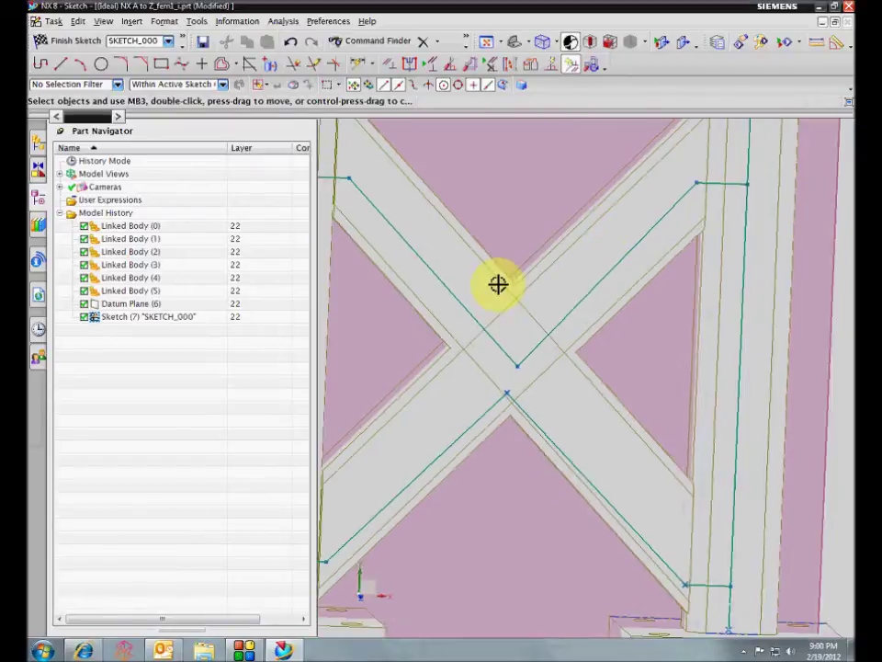
pyautogui.click(61, 63)
pyautogui.scroll(3, 757, 368)
pyautogui.scroll(2, 591, 311)
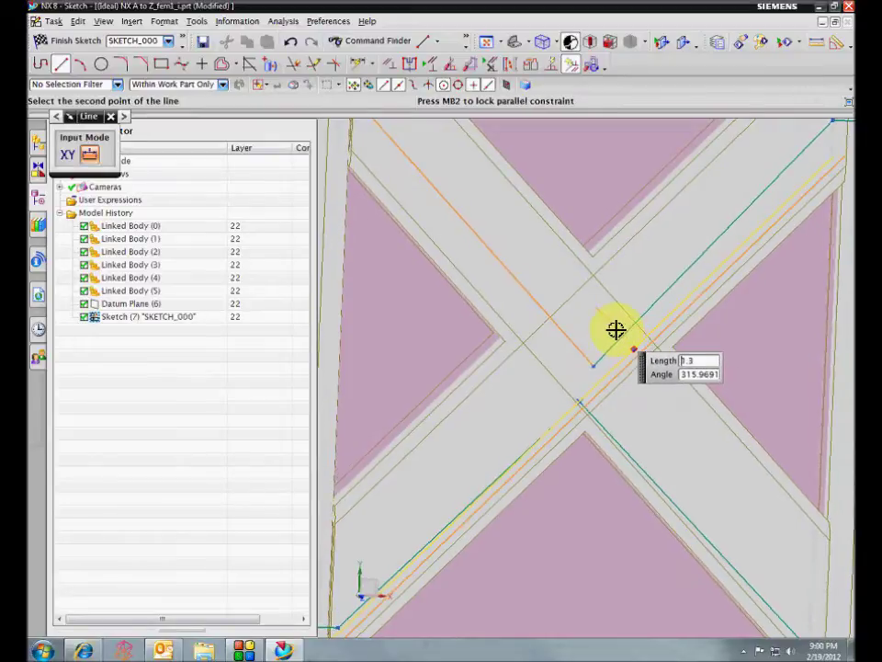
pyautogui.scroll(6, 611, 328)
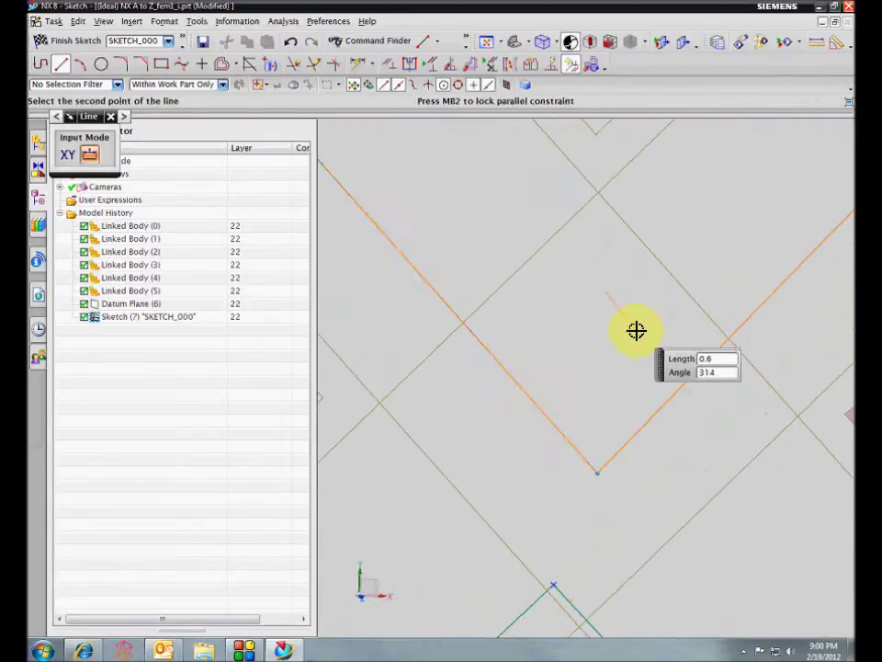
pyautogui.click(641, 341)
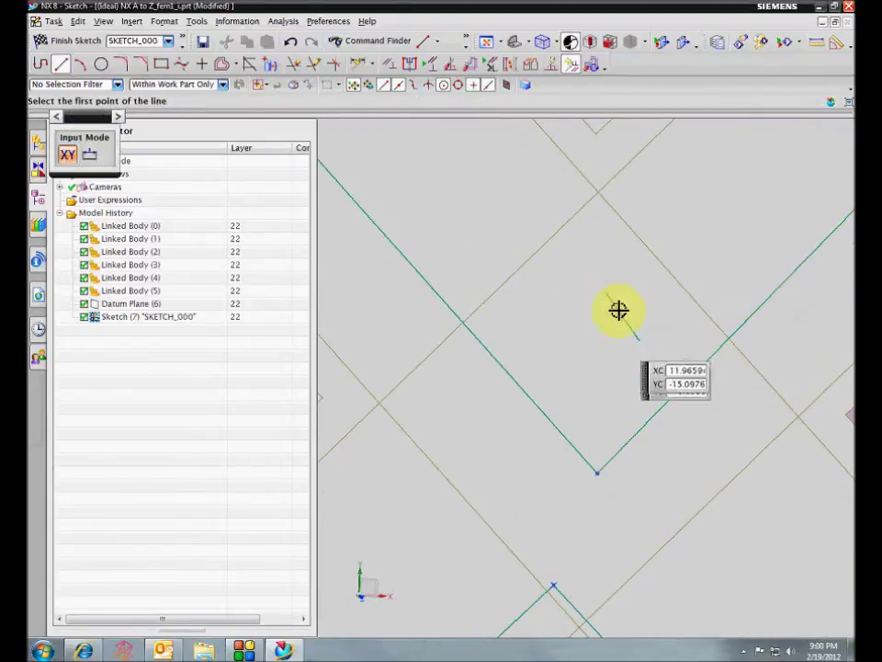
pyautogui.click(603, 291)
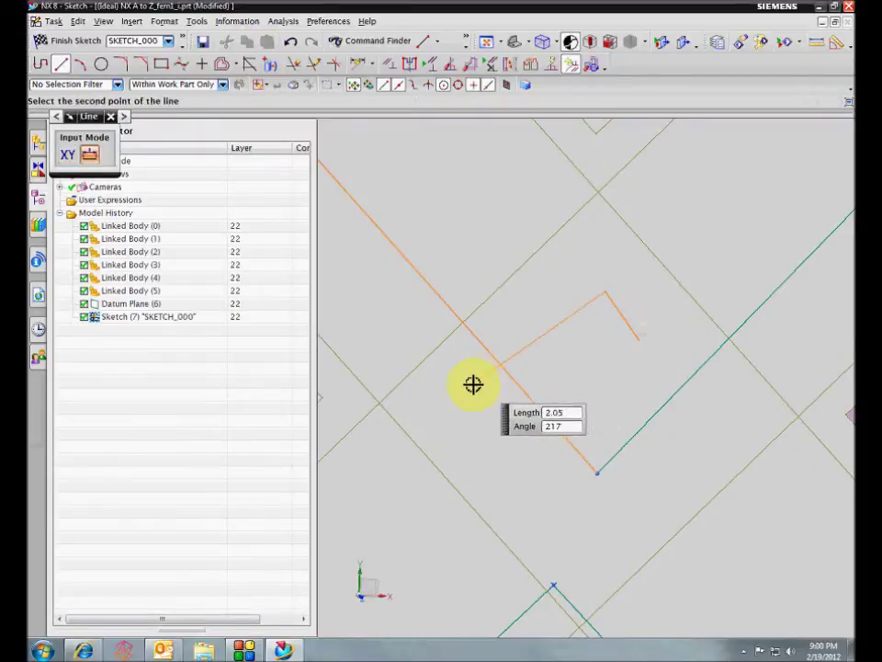
pyautogui.click(478, 397)
pyautogui.scroll(-2, 643, 464)
pyautogui.press('Escape')
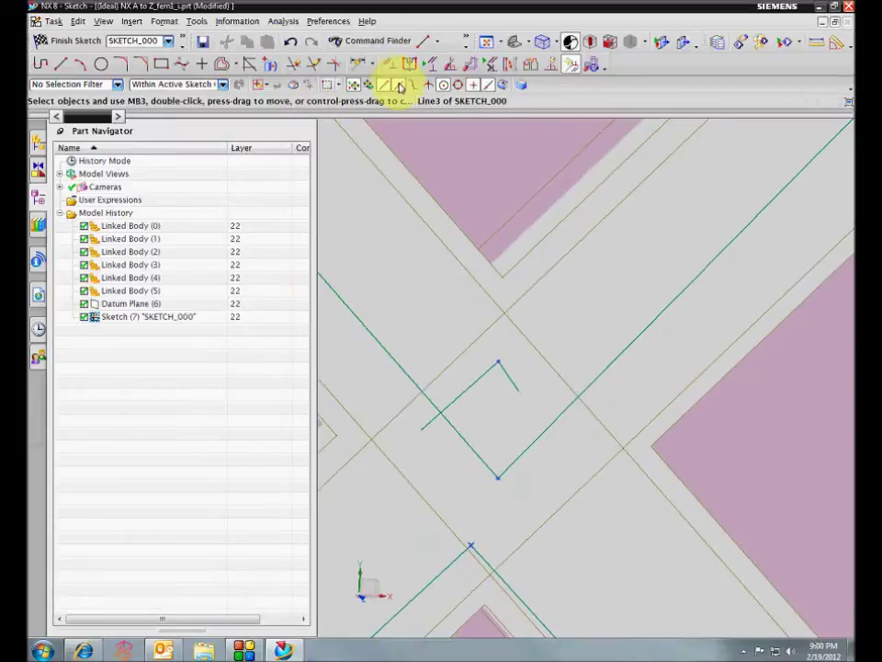
# Constrain the free end of the shorter crossing line onto the lower edge of the brace rising to the right with Point on Curve
pyautogui.click(390, 64)
pyautogui.scroll(1, 538, 361)
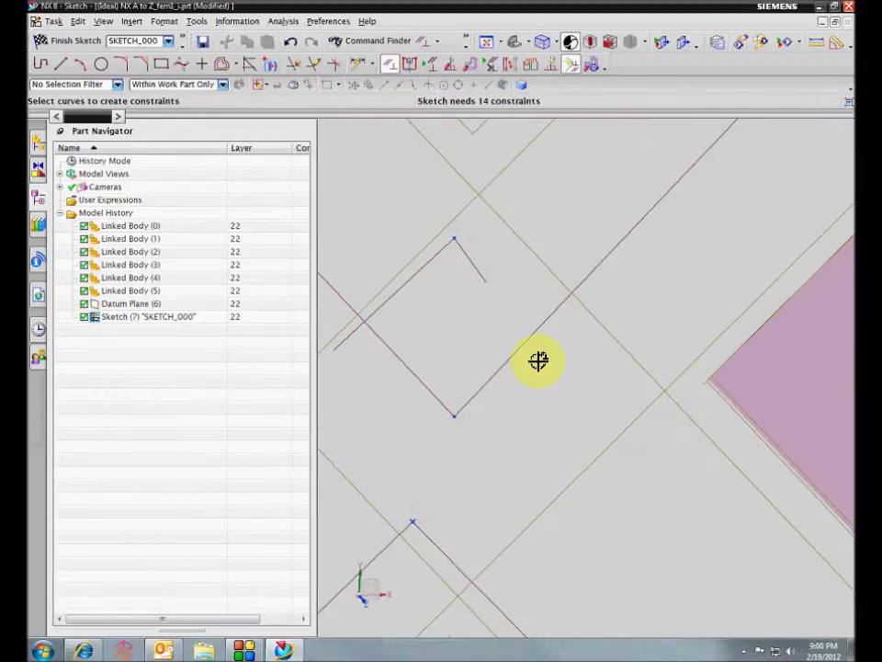
pyautogui.click(482, 279)
pyautogui.scroll(-1, 521, 269)
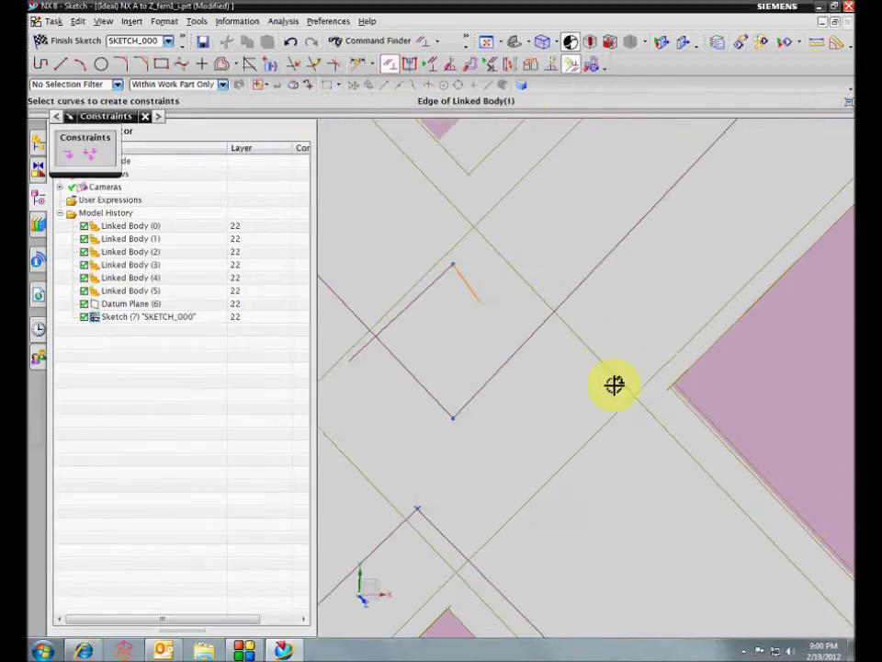
pyautogui.scroll(-4, 764, 515)
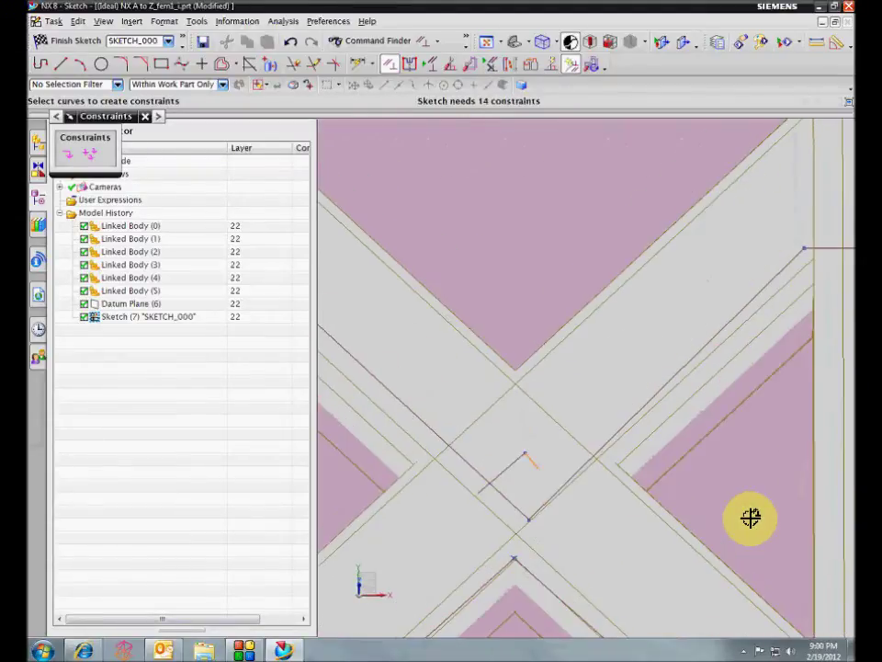
pyautogui.scroll(5, 742, 516)
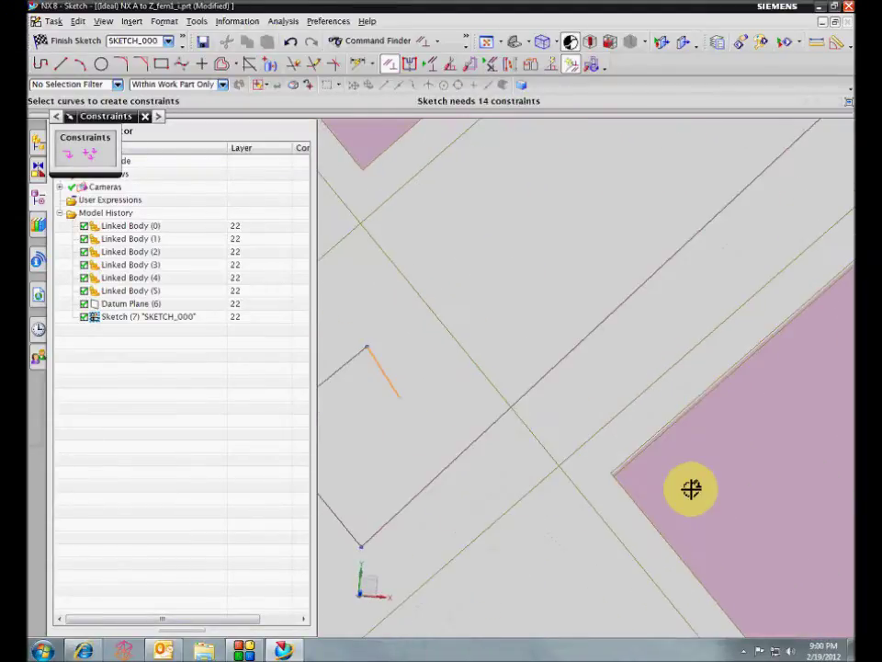
pyautogui.click(586, 416)
pyautogui.scroll(-1, 514, 385)
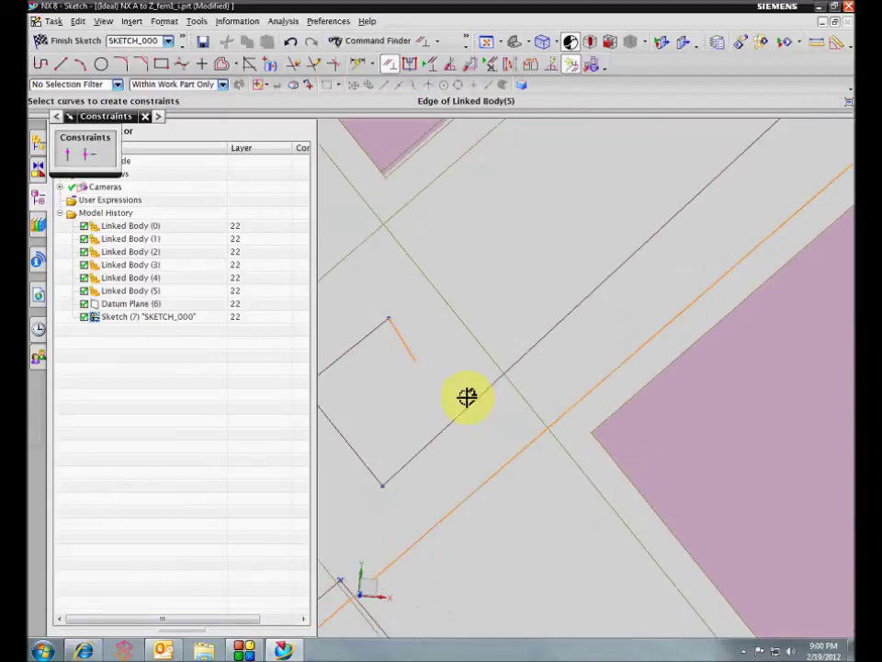
pyautogui.click(66, 154)
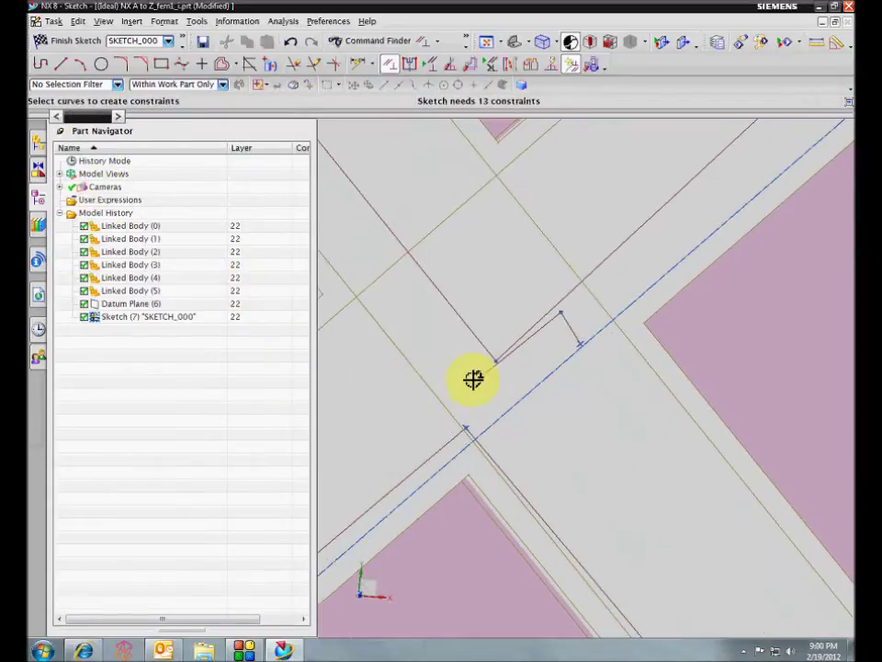
# Constrain the free end of the longer crossing line onto the lower edge of the brace descending to the right with Point on Curve
pyautogui.click(478, 379)
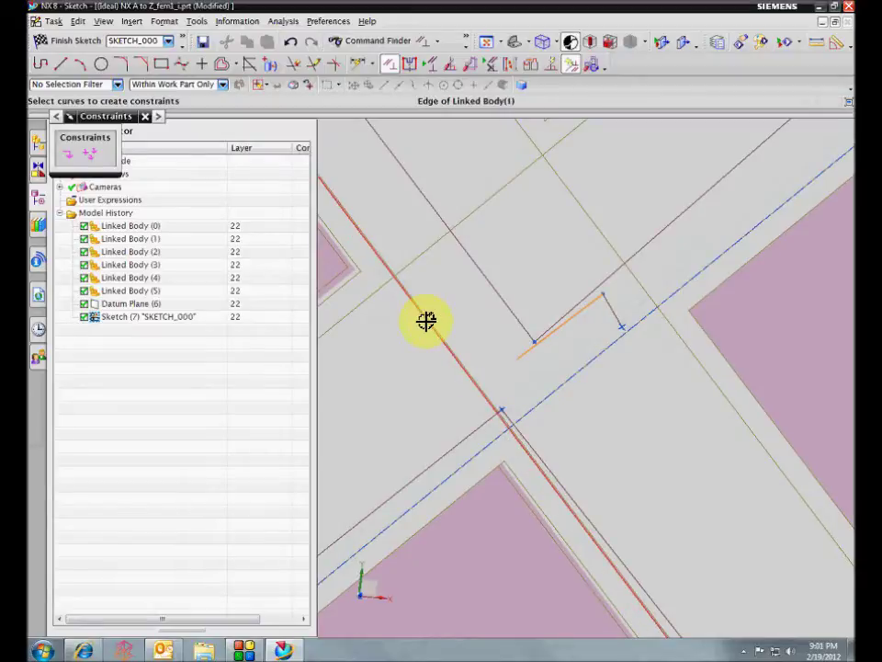
pyautogui.click(427, 317)
pyautogui.moveTo(340, 327); pyautogui.dragTo(409, 352, button='middle')
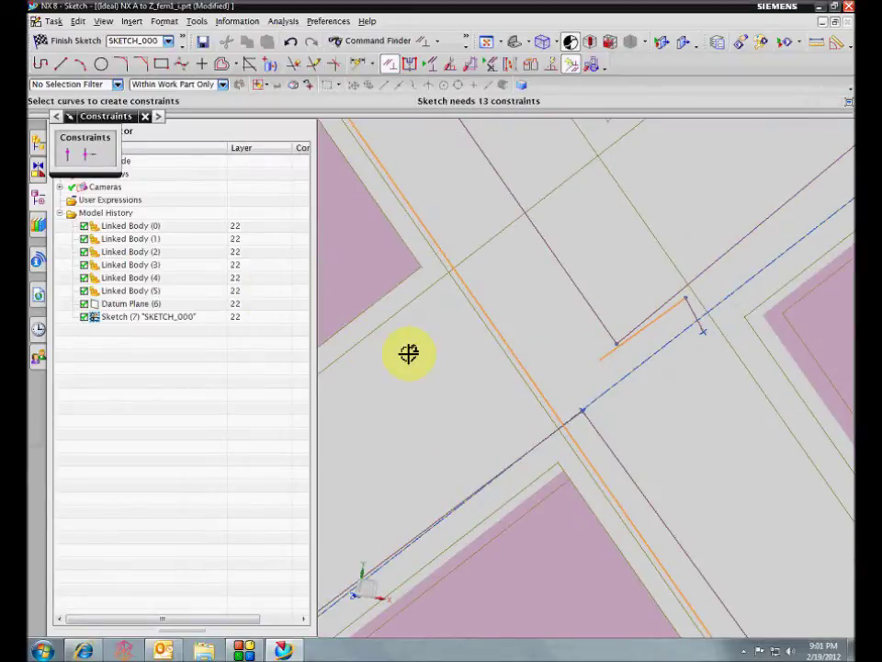
pyautogui.keyDown('shift'); pyautogui.click(484, 308); pyautogui.keyUp('shift')
pyautogui.click(472, 310)
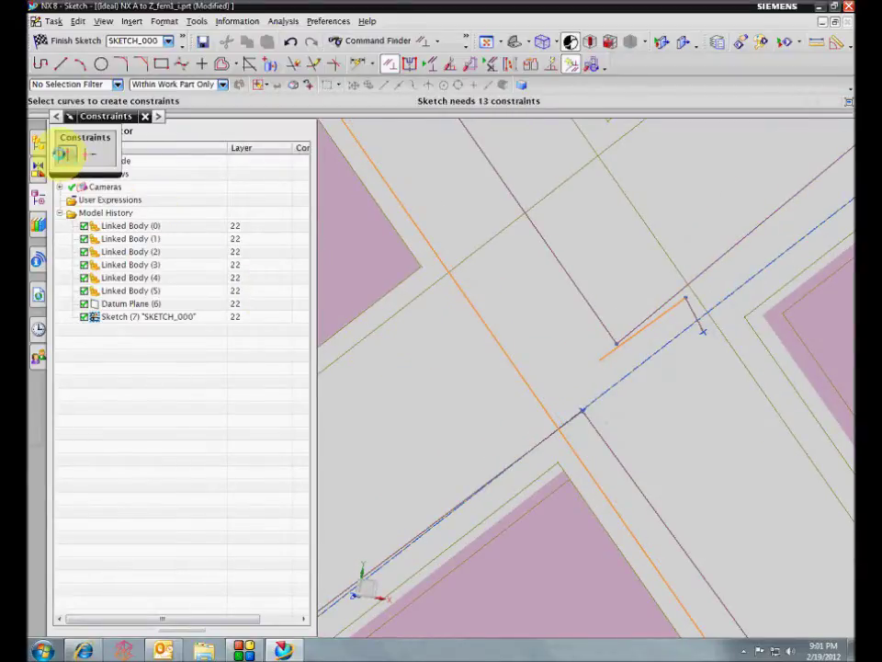
pyautogui.click(64, 154)
# Constrain the corner shared by the two crossing lines onto the upper edges of both braces with Point on Curve
pyautogui.scroll(1, 540, 147)
pyautogui.moveTo(660, 364); pyautogui.dragTo(666, 361, button='middle')
pyautogui.click(668, 360)
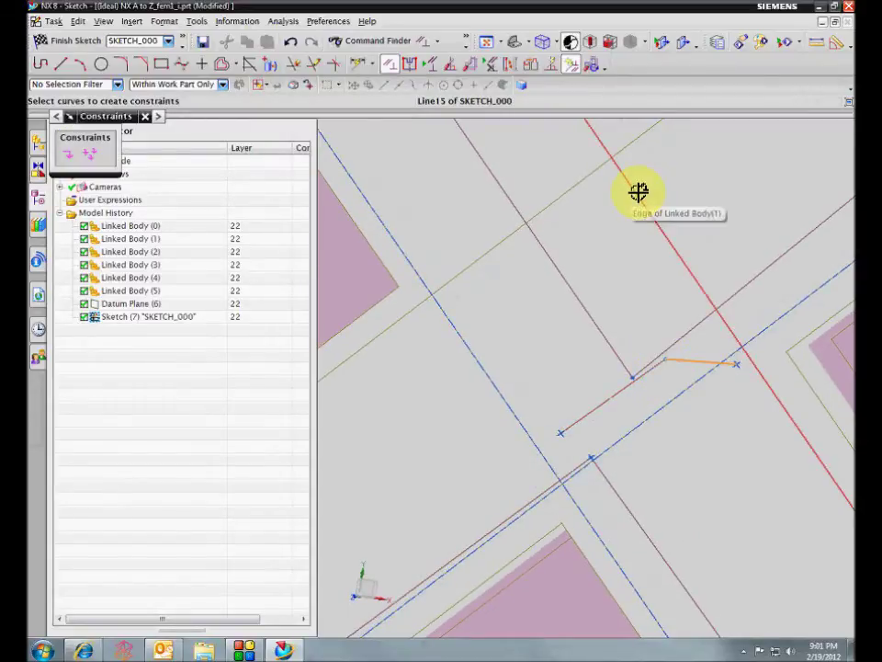
pyautogui.click(639, 192)
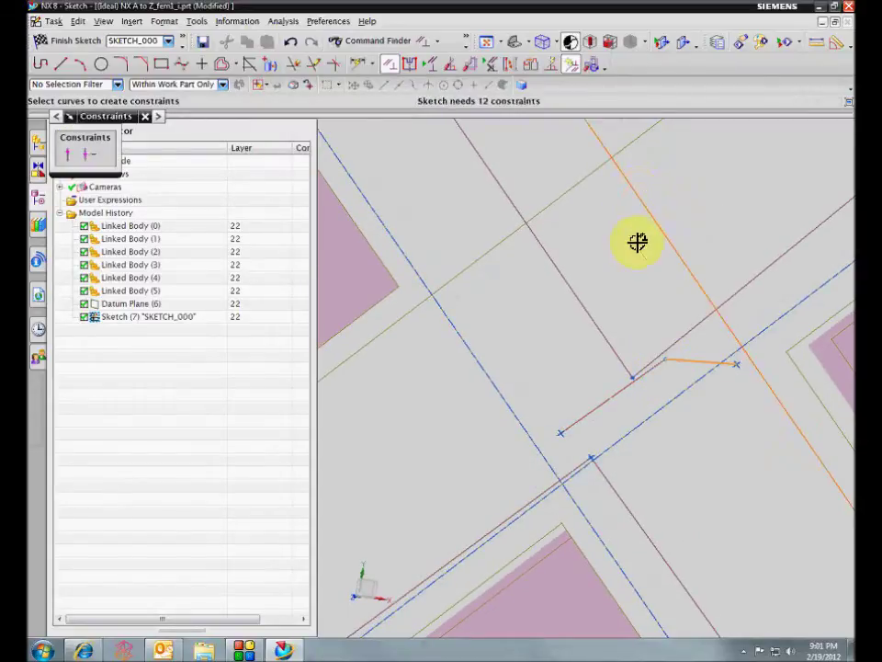
pyautogui.click(73, 158)
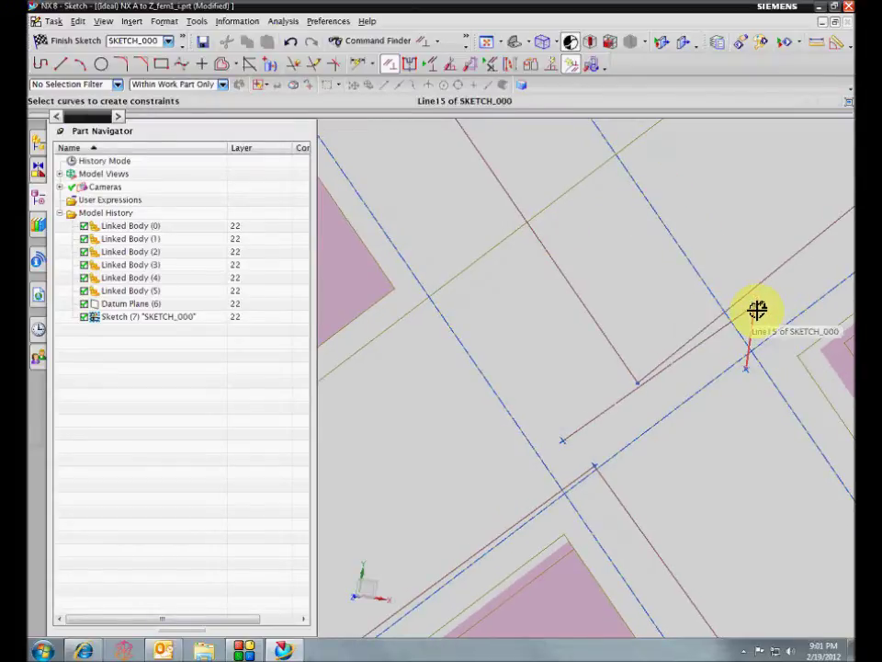
pyautogui.moveTo(758, 310)
pyautogui.mouseDown(button='middle')
pyautogui.moveTo(853, 377)
pyautogui.moveTo(848, 403)
pyautogui.moveTo(729, 428)
pyautogui.moveTo(620, 389)
pyautogui.mouseUp(button='middle')
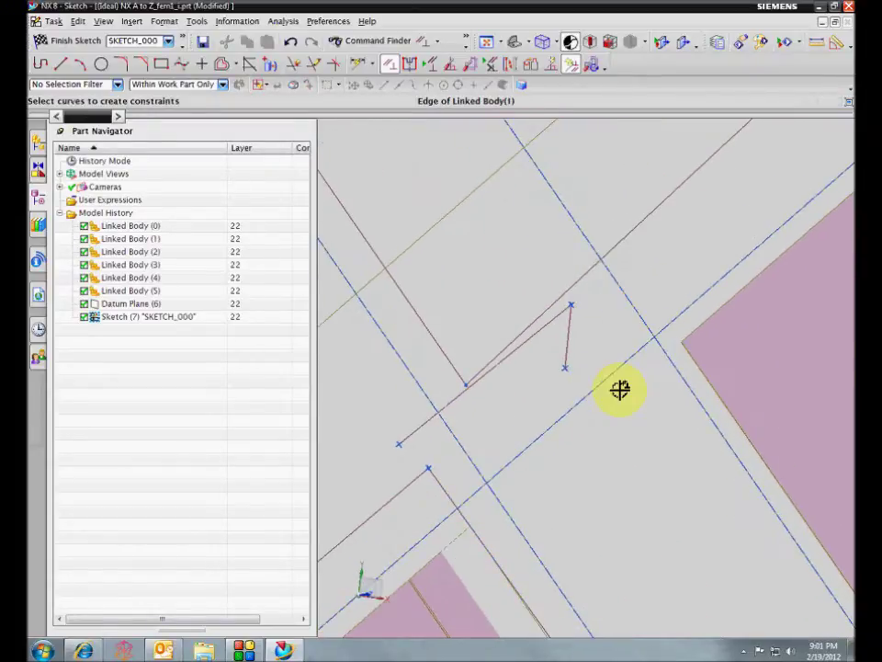
pyautogui.click(574, 307)
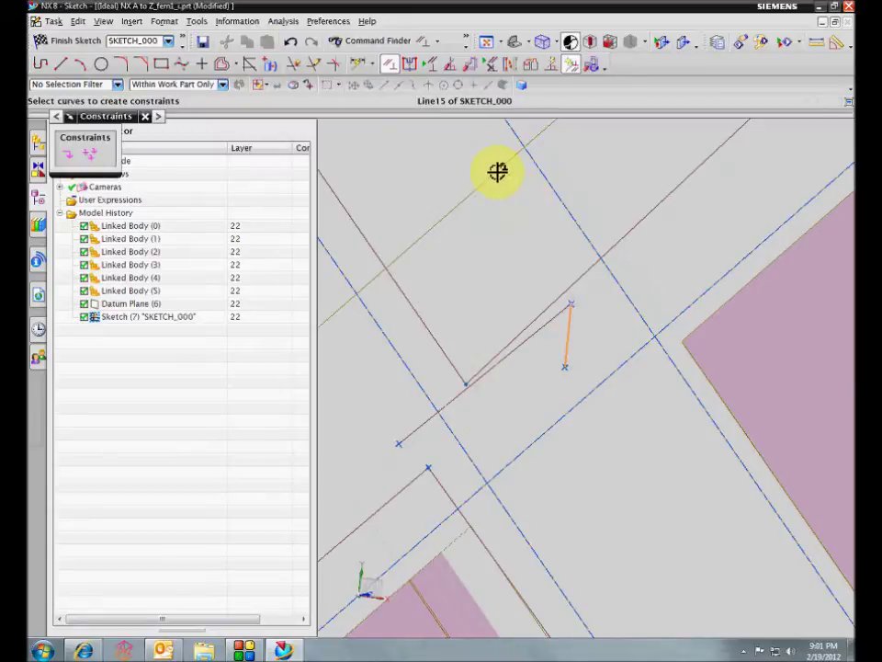
pyautogui.click(68, 156)
pyautogui.scroll(-5, 434, 375)
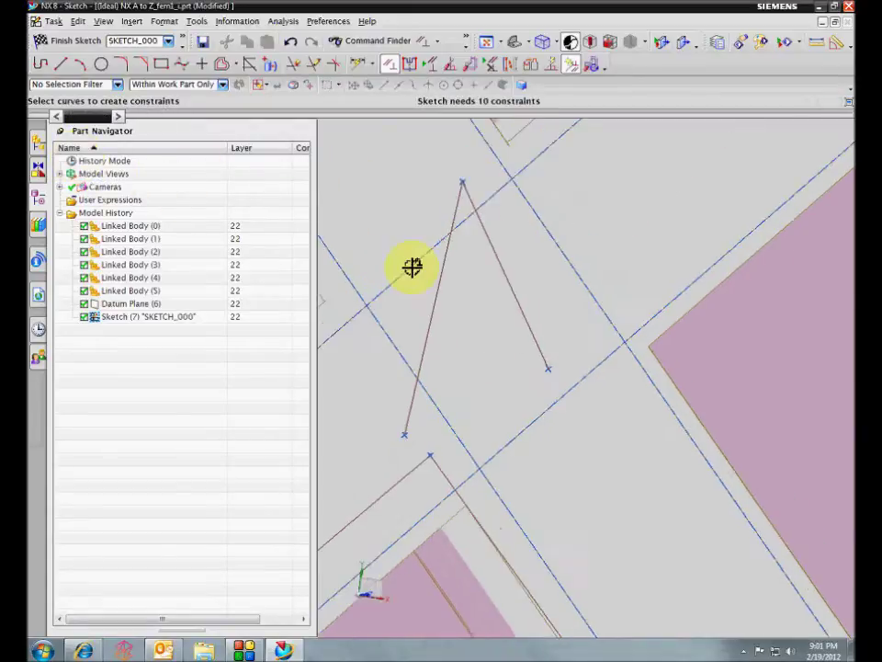
# Constrain the lower end of each crossing line onto the upper edge of the brace it spans with Point on Curve
pyautogui.moveTo(828, 412); pyautogui.dragTo(753, 467, button='middle')
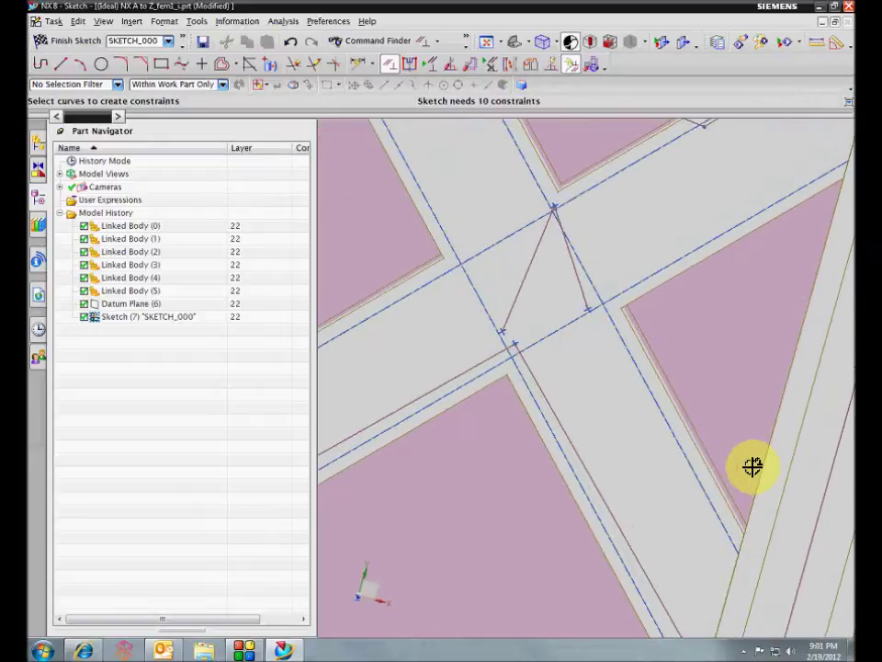
pyautogui.scroll(-2, 753, 467)
pyautogui.press('F8')
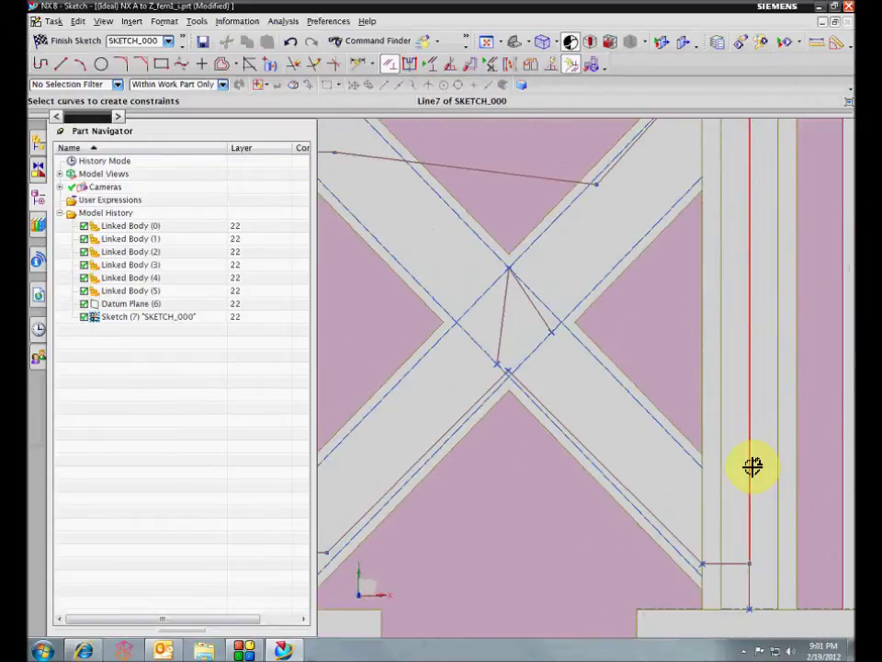
pyautogui.scroll(5, 569, 419)
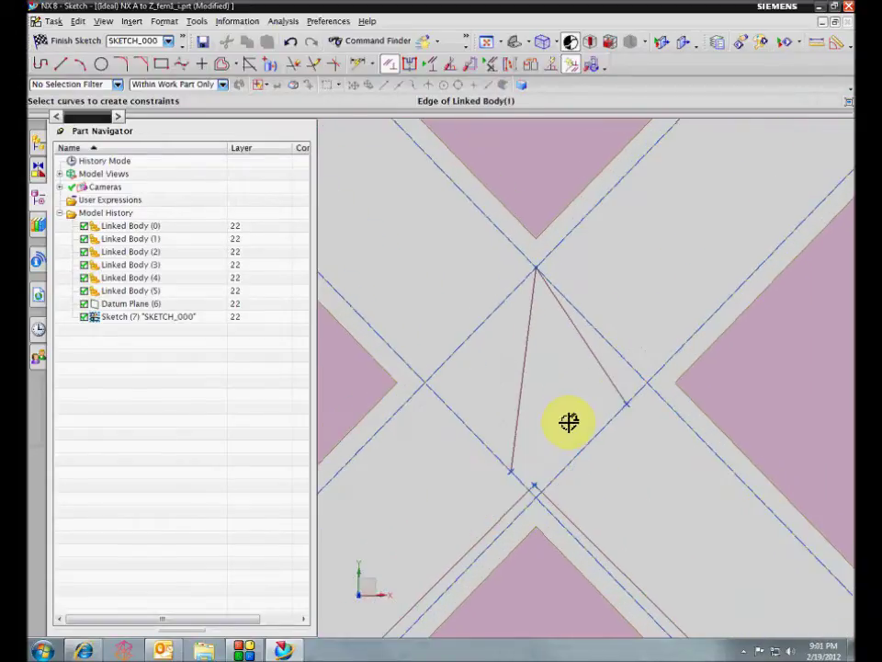
pyautogui.click(622, 433)
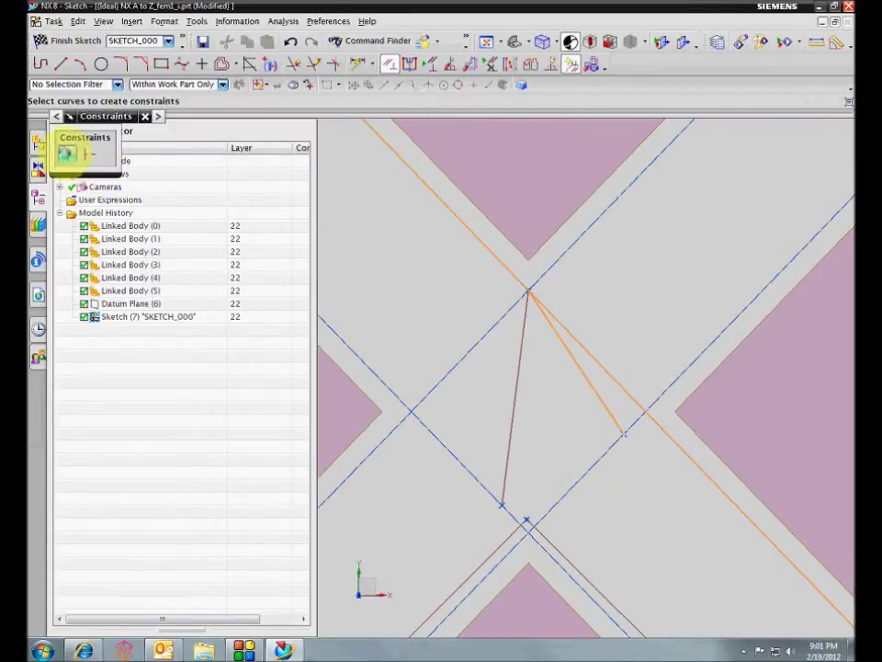
pyautogui.press('Escape')
pyautogui.click(501, 502)
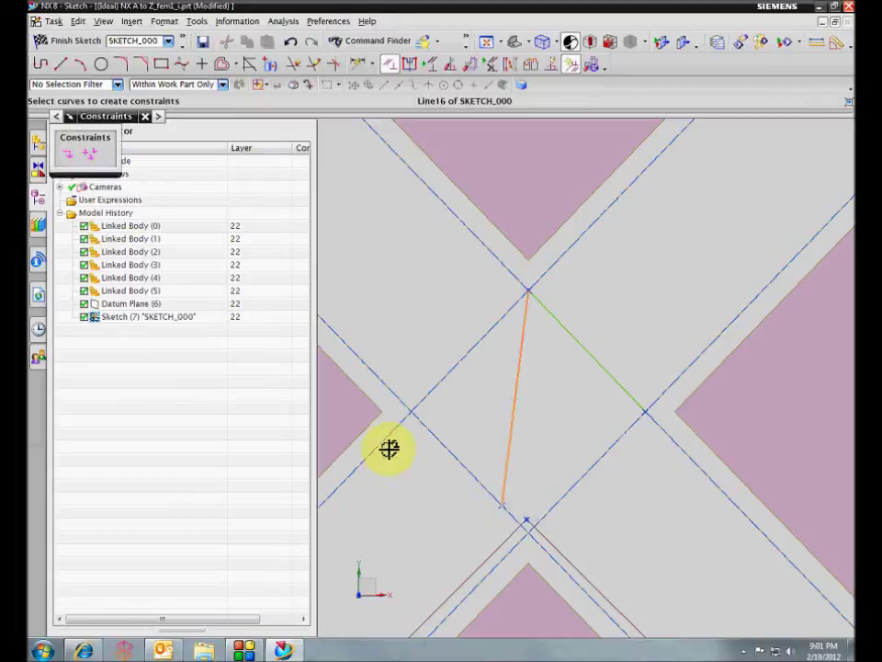
pyautogui.click(383, 437)
pyautogui.click(69, 158)
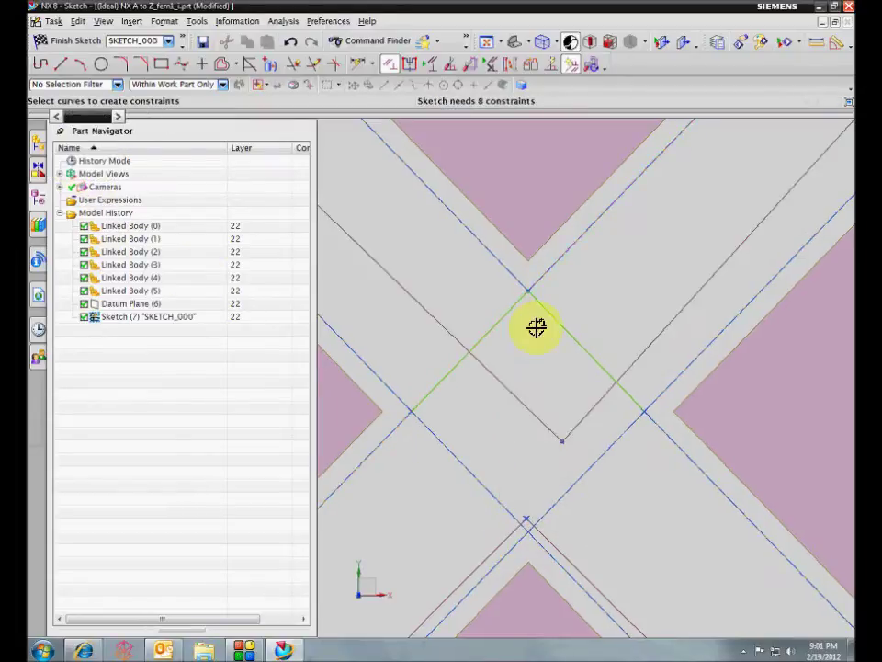
# Align the shared lower end of the two upper brace centerlines with the midpoints of both crossing lines using Midpoint constraints
pyautogui.scroll(-2, 536, 327)
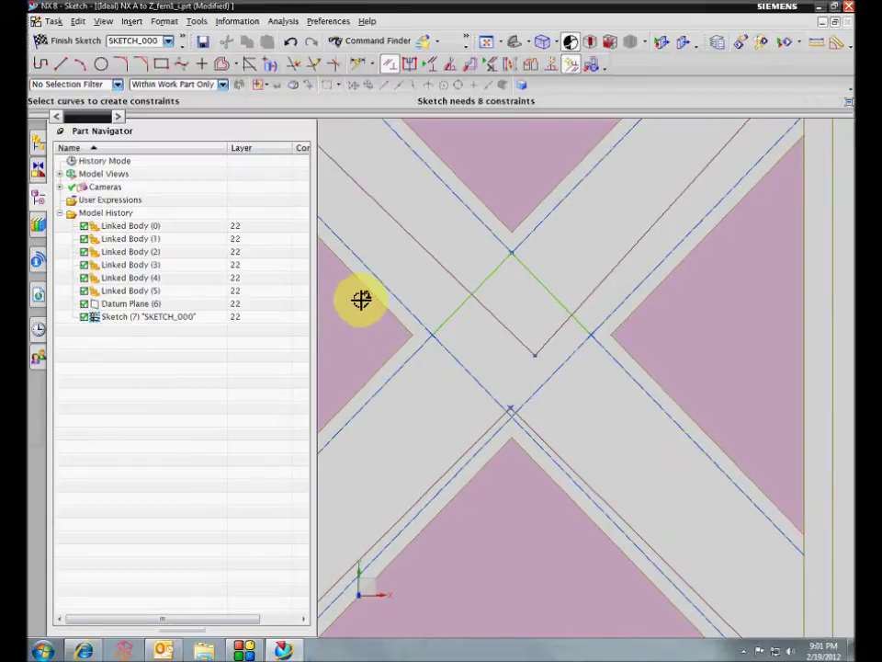
pyautogui.click(536, 355)
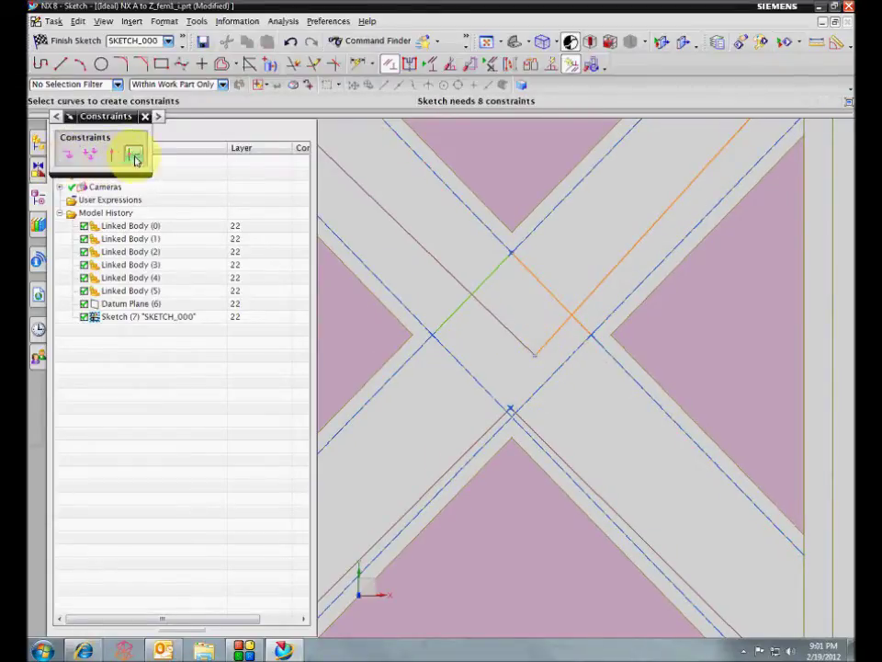
pyautogui.click(135, 158)
pyautogui.click(511, 329)
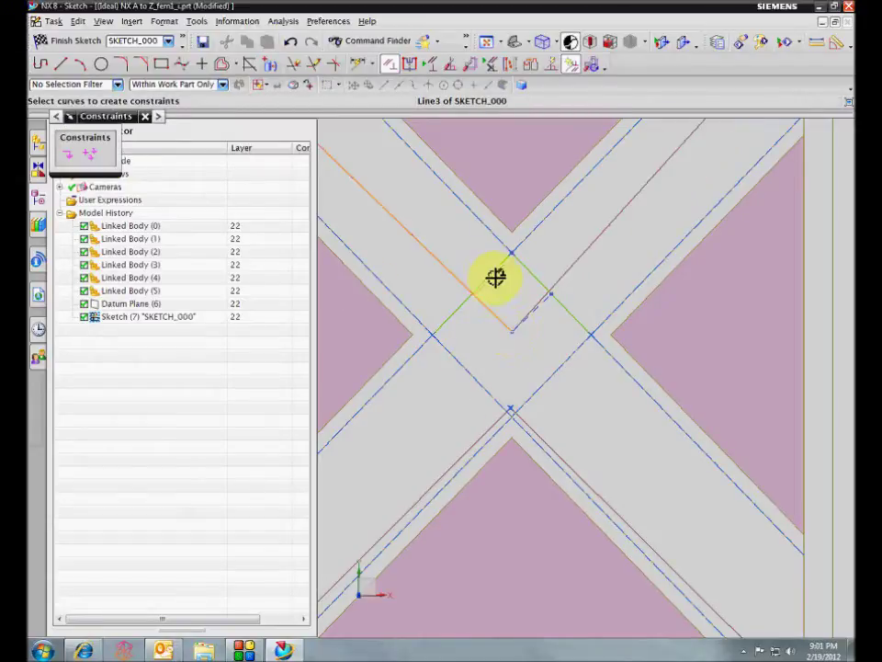
pyautogui.click(117, 156)
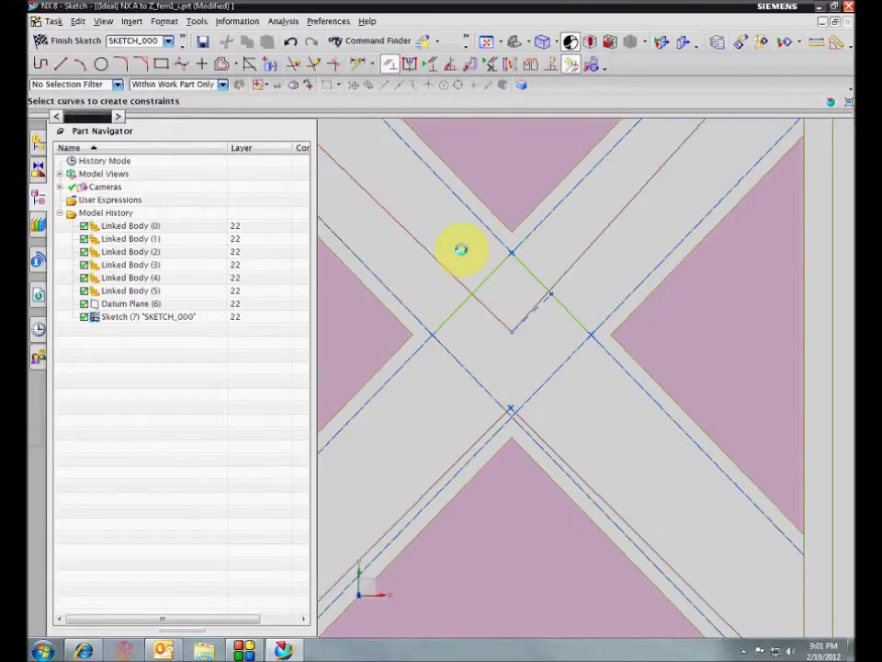
# Make the upper right and upper left brace centerlines parallel to the upper edges of their respective braces
pyautogui.scroll(1, 602, 228)
pyautogui.keyDown('shift'); pyautogui.moveTo(603, 229); pyautogui.dragTo(604, 277, button='middle'); pyautogui.keyUp('shift')
pyautogui.click(605, 277)
pyautogui.click(566, 242)
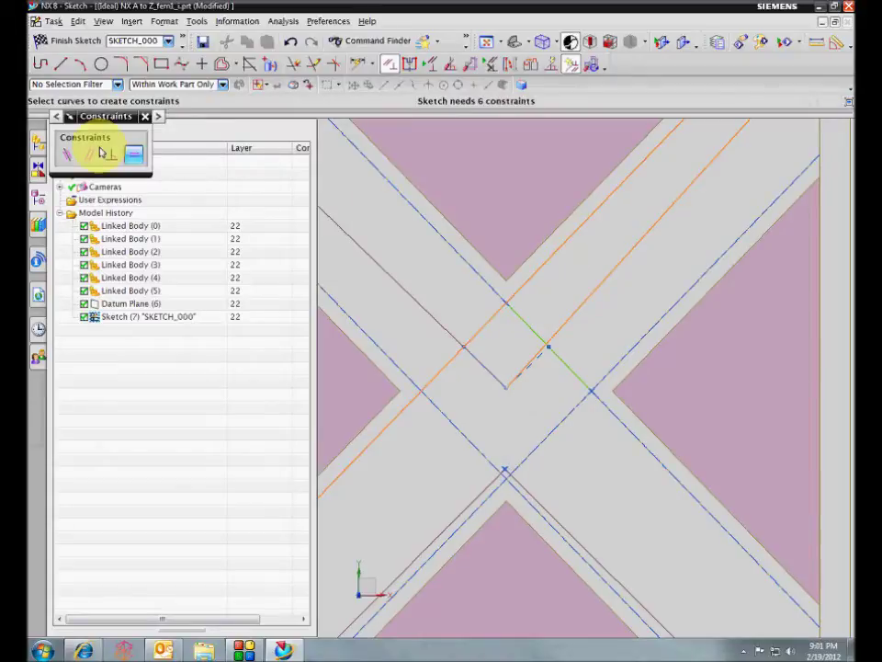
pyautogui.click(88, 156)
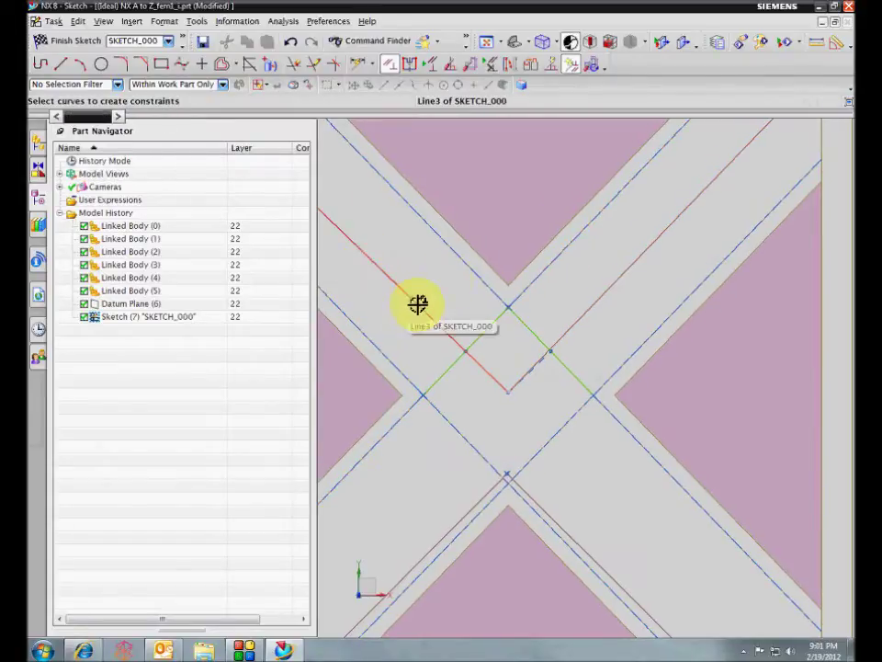
pyautogui.click(457, 261)
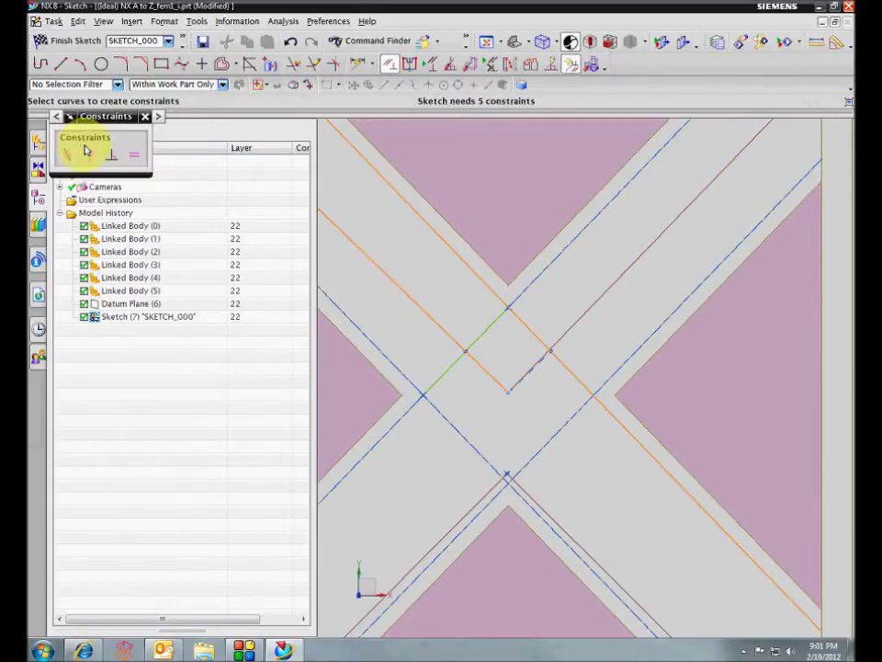
pyautogui.click(88, 153)
pyautogui.scroll(-2, 567, 465)
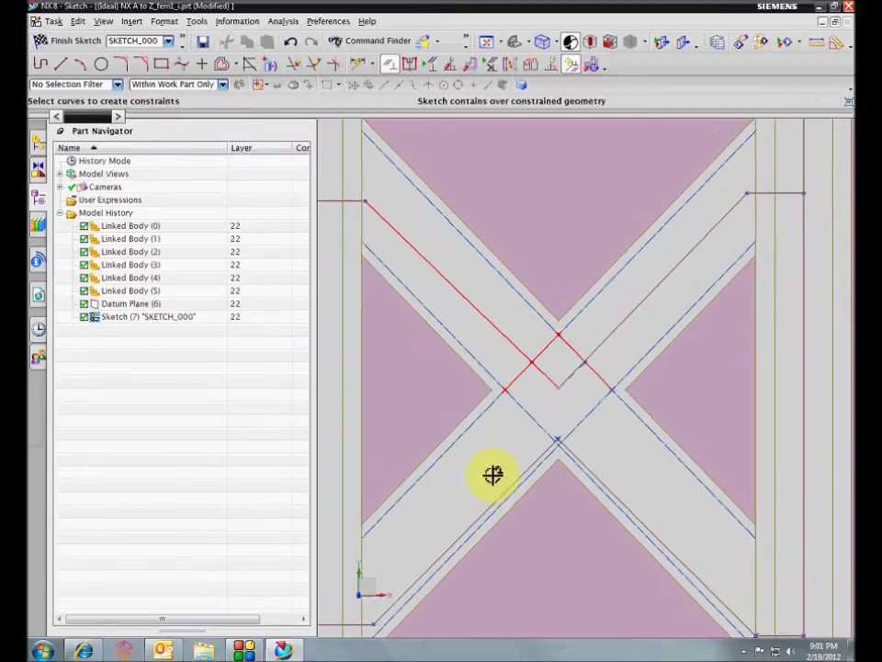
# Display the sketch constraints and delete the perpendicular constraint between the upper left brace centerline and the left crossing line
pyautogui.scroll(5, 494, 474)
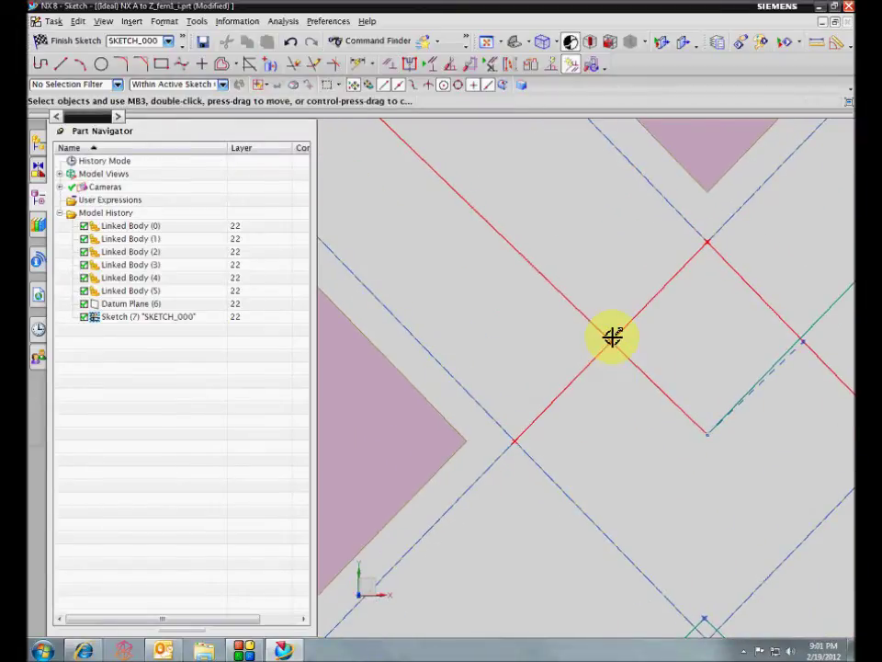
pyautogui.click(611, 336)
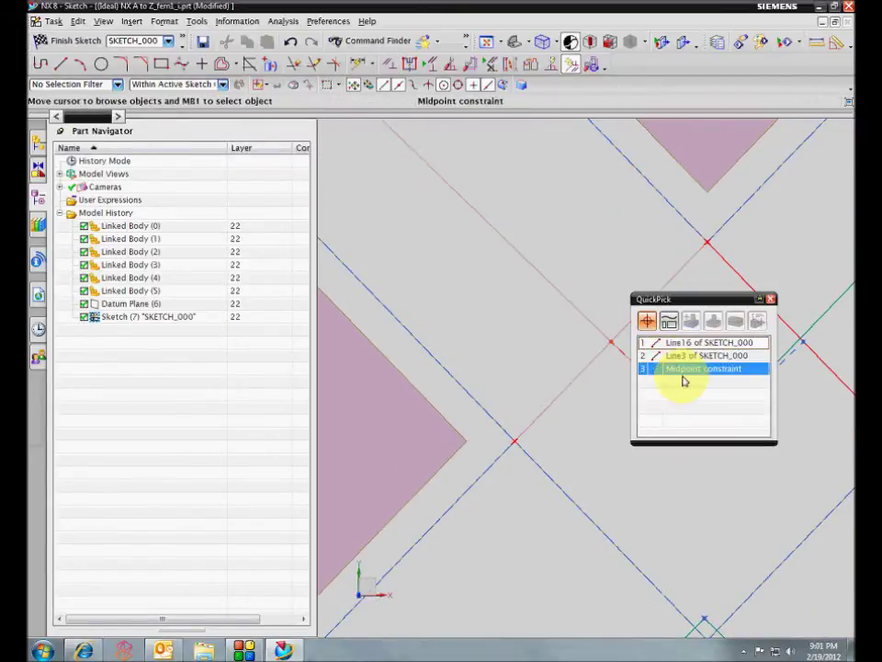
pyautogui.scroll(3, 780, 464)
pyautogui.scroll(-4, 663, 465)
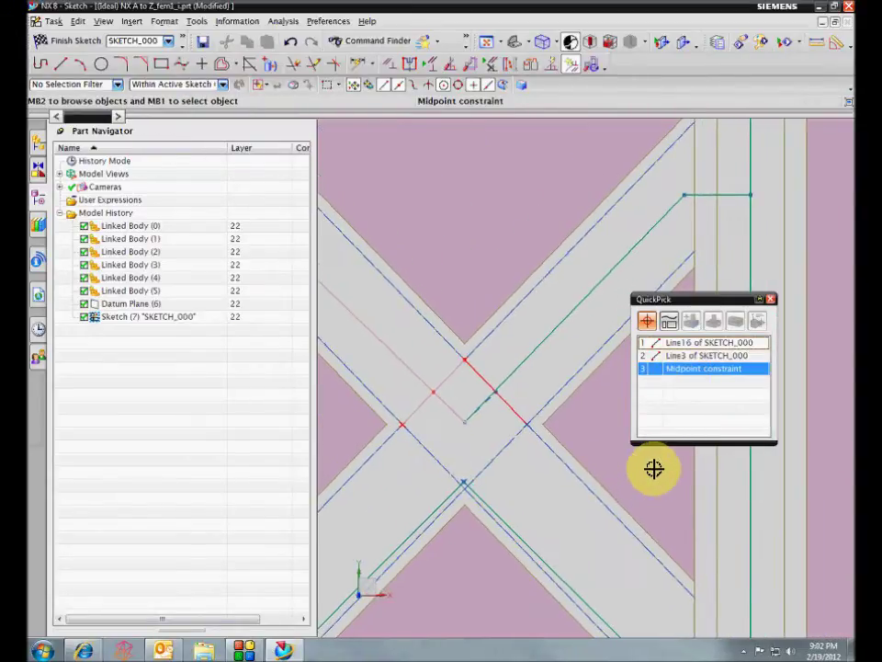
pyautogui.scroll(5, 634, 464)
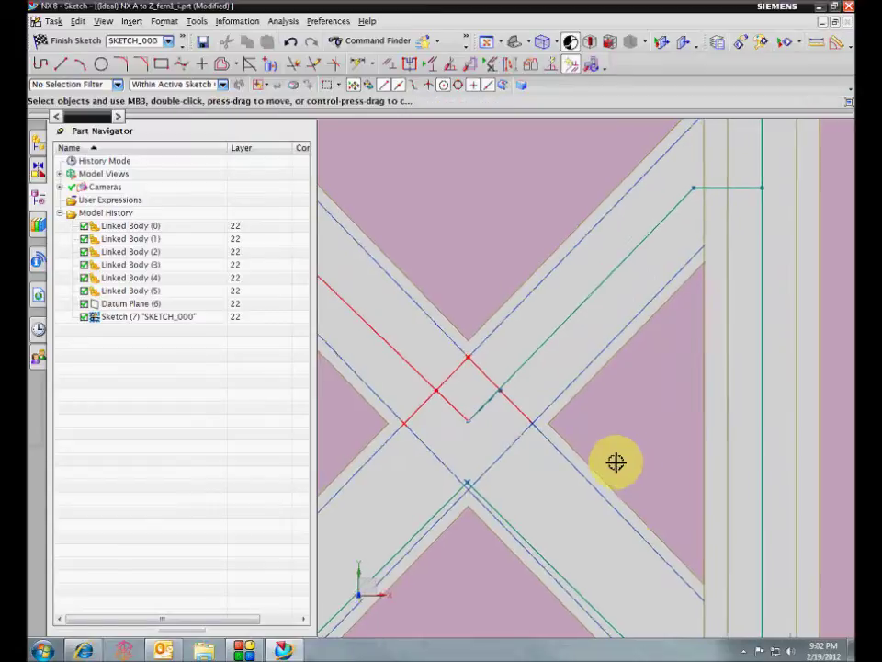
pyautogui.scroll(3, 589, 459)
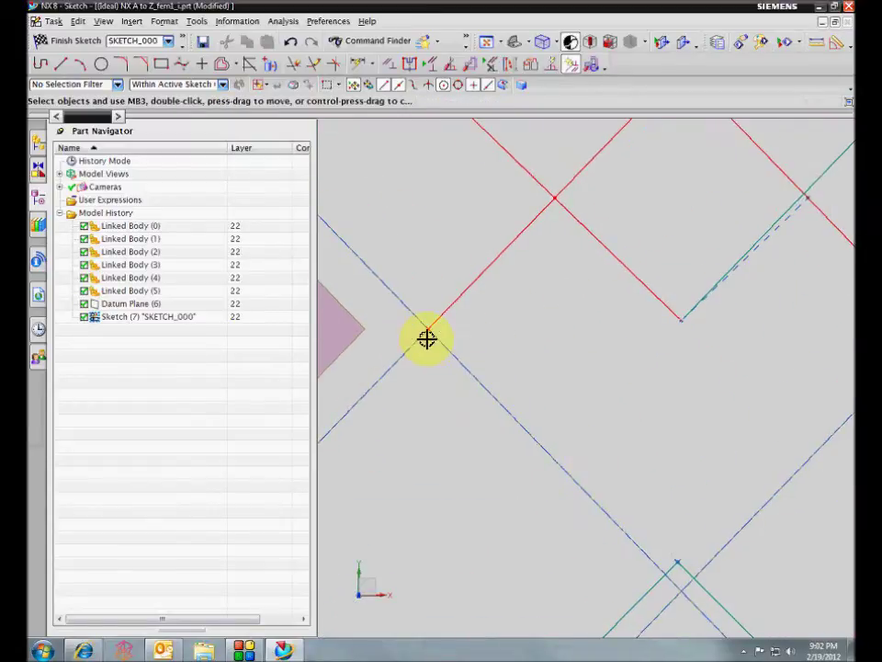
pyautogui.click(430, 66)
pyautogui.scroll(2, 522, 236)
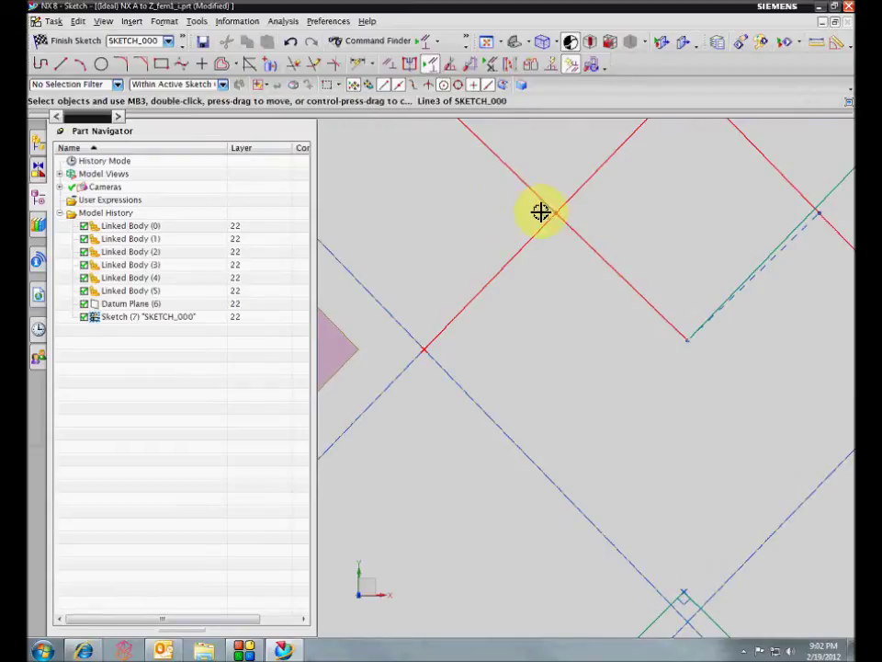
pyautogui.scroll(3, 561, 276)
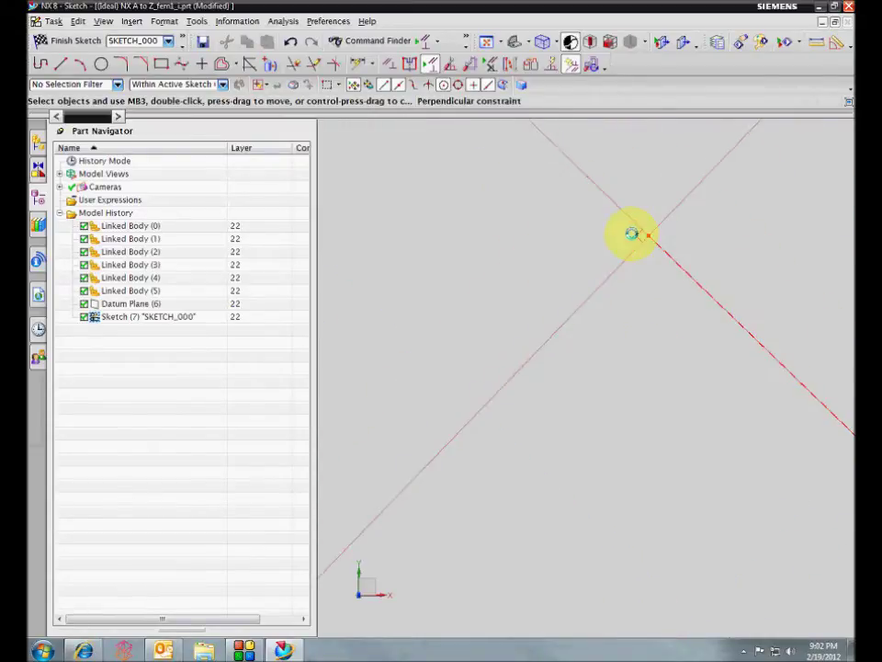
pyautogui.click(632, 233)
pyautogui.scroll(-5, 661, 400)
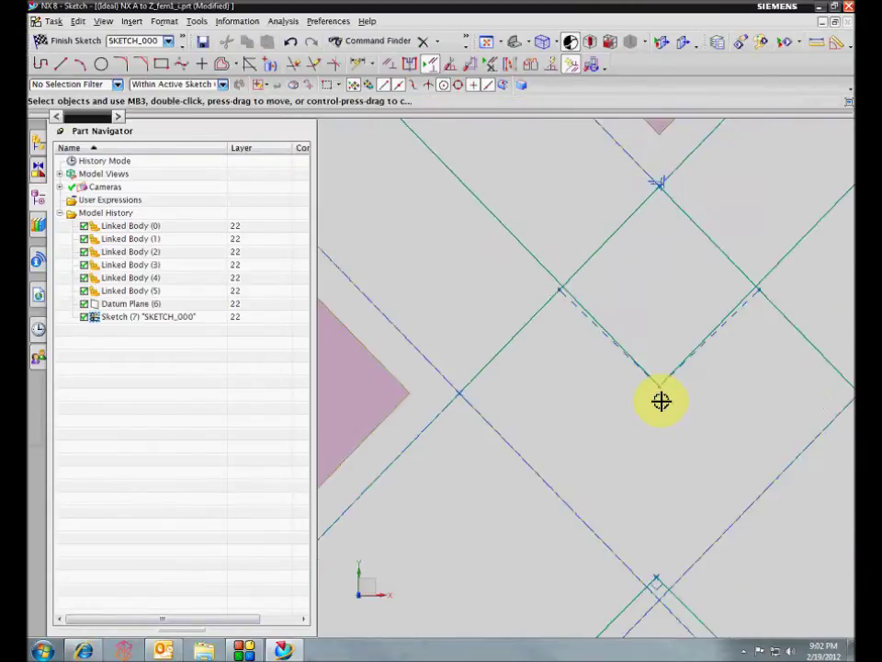
pyautogui.scroll(-3, 729, 542)
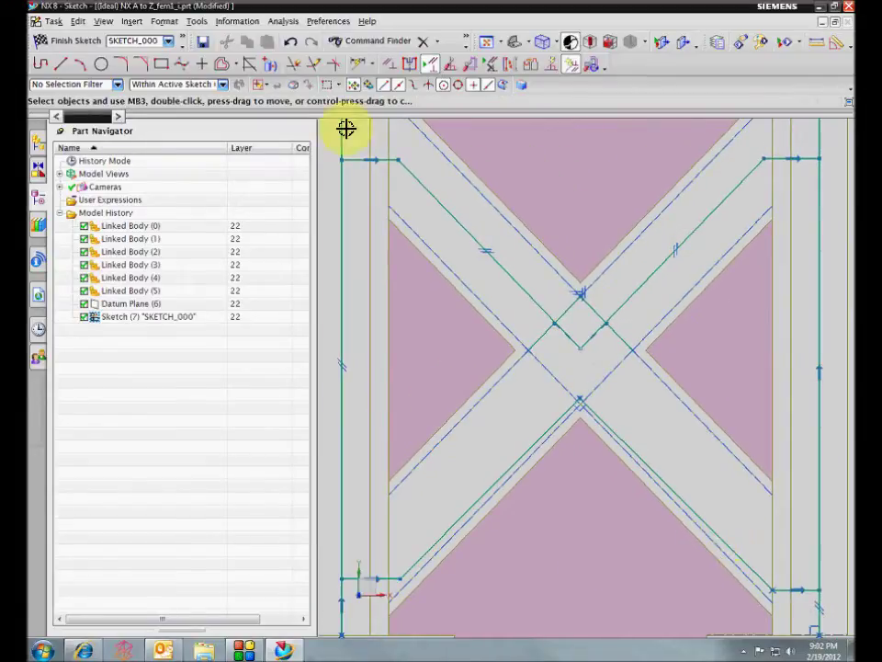
# Delete the Point on Curve constraint at the shared upper end of the two lower brace centerlines
pyautogui.click(391, 65)
pyautogui.scroll(5, 724, 429)
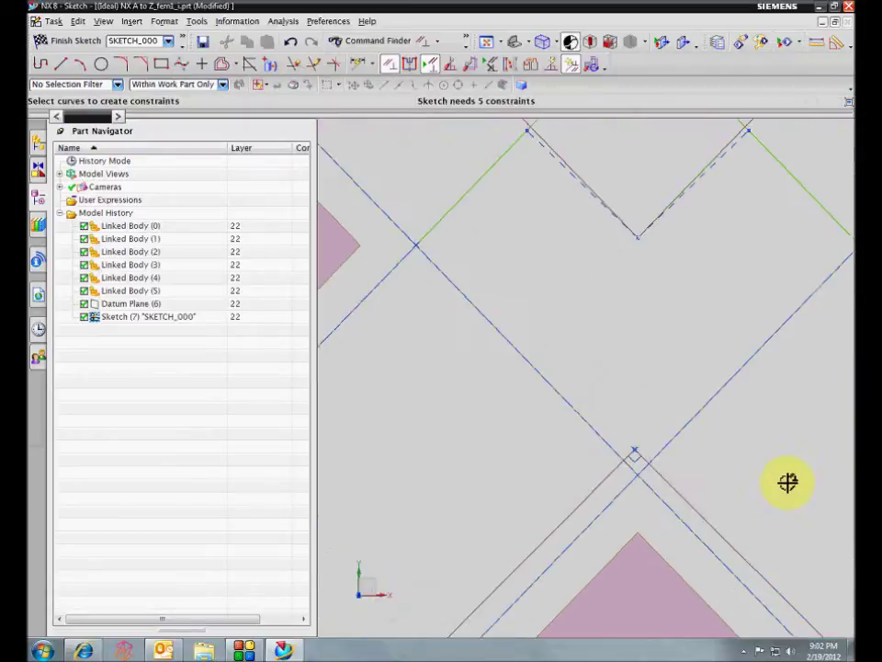
pyautogui.press('Escape')
pyautogui.scroll(3, 614, 473)
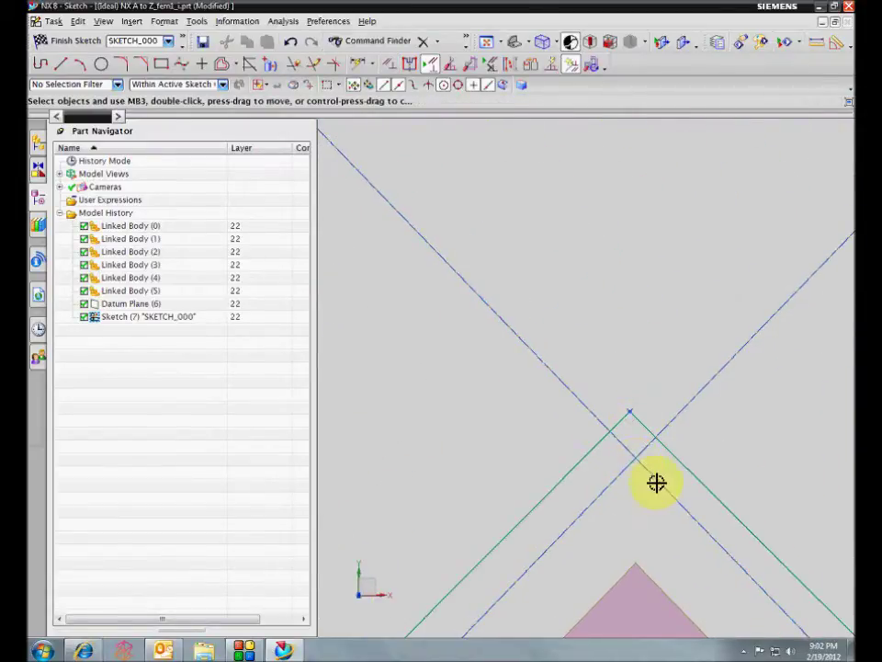
pyautogui.click(630, 410)
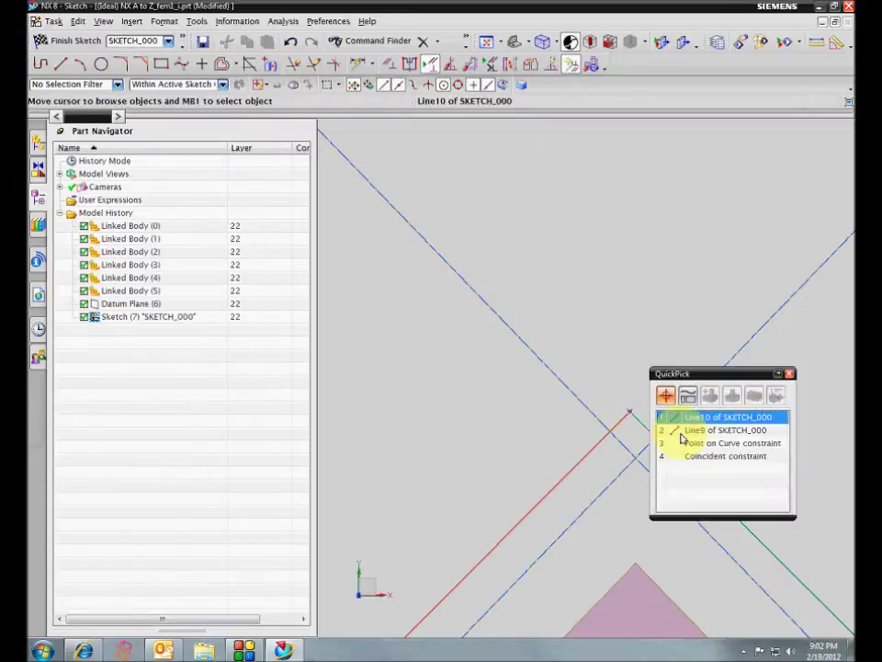
pyautogui.click(699, 447)
pyautogui.scroll(-5, 698, 444)
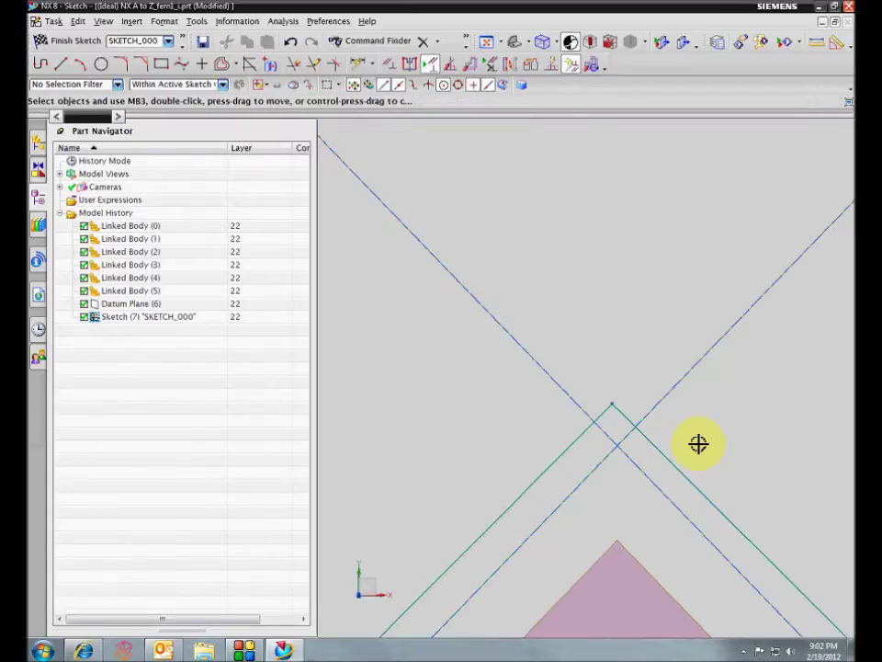
# Make the shared upper end of the lower brace centerlines coincident with the shared lower end of the upper brace centerlines
pyautogui.click(391, 65)
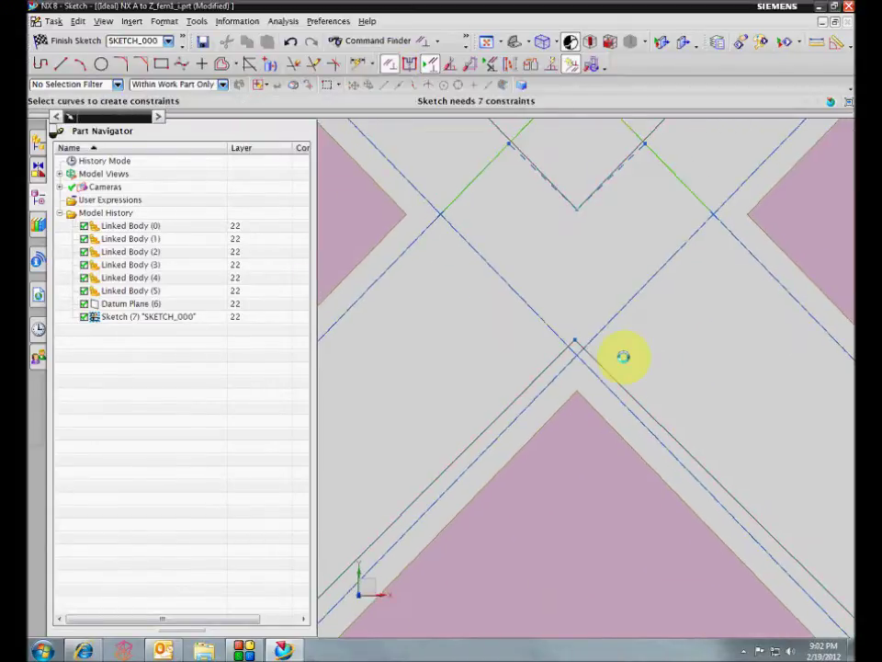
pyautogui.click(575, 342)
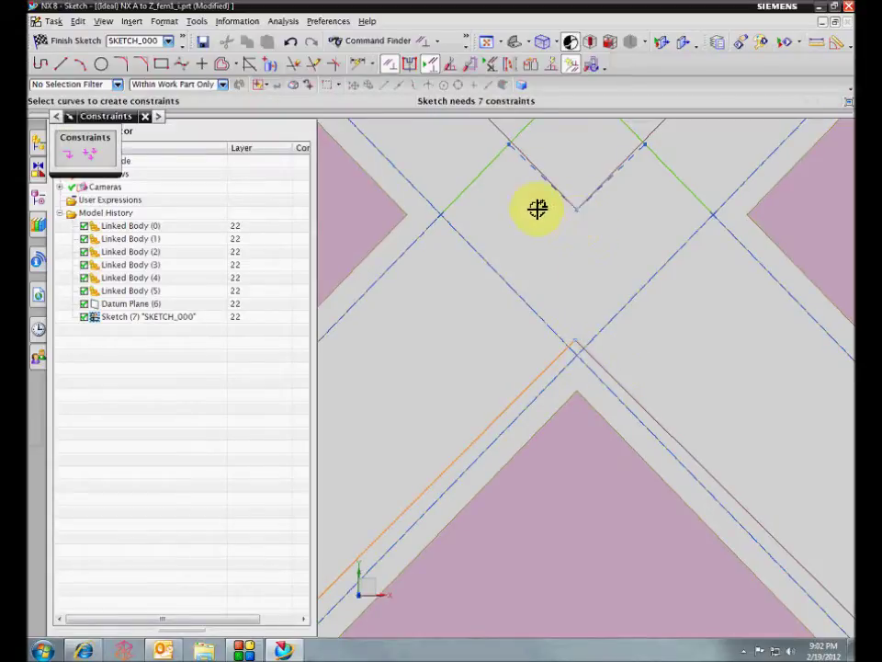
pyautogui.click(112, 158)
pyautogui.scroll(-2, 665, 584)
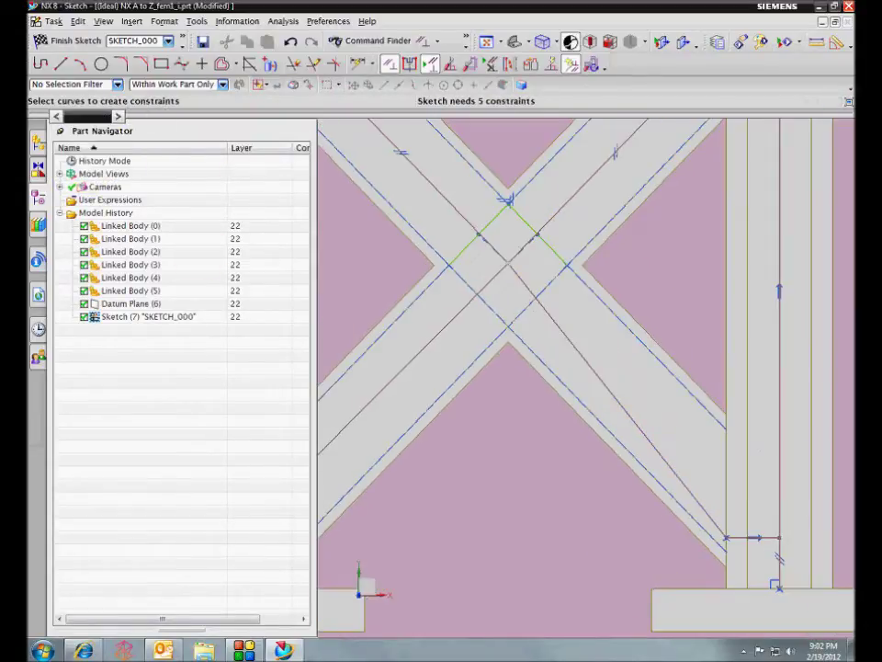
# Make the lower right and lower left brace centerlines parallel to the upper edges of their respective braces
pyautogui.scroll(5, 722, 499)
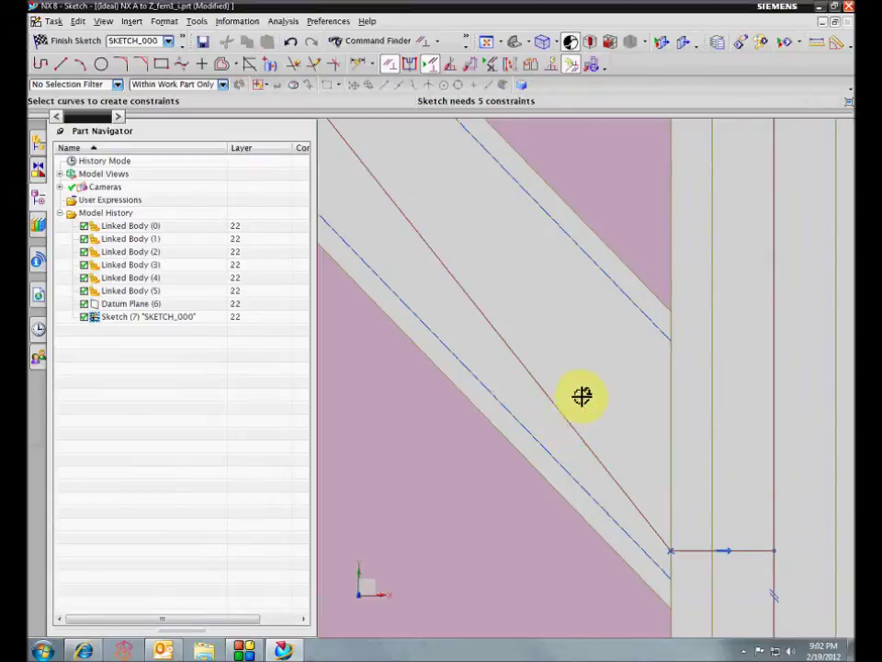
pyautogui.click(553, 395)
pyautogui.click(625, 299)
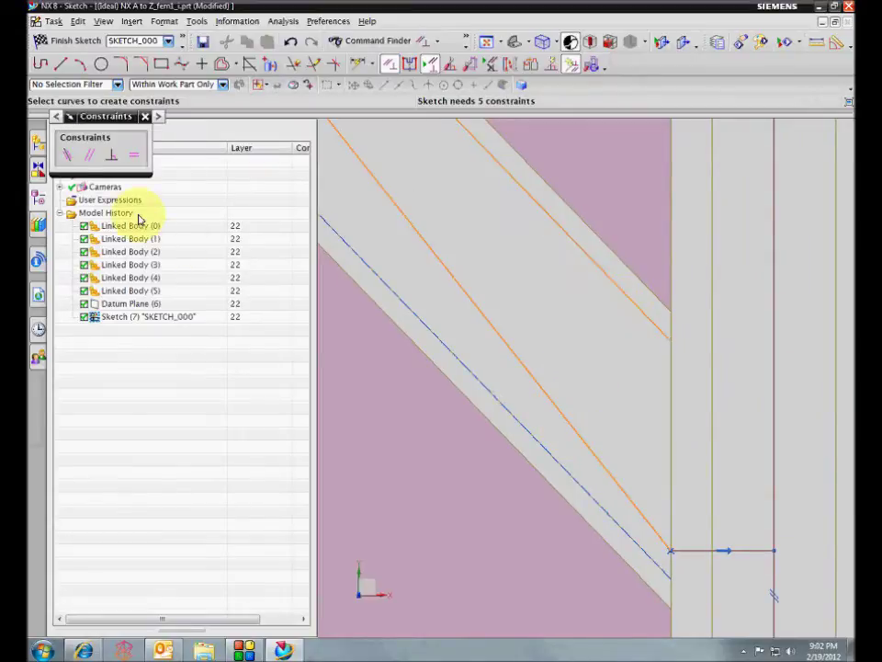
pyautogui.click(81, 156)
pyautogui.scroll(-3, 374, 421)
pyautogui.scroll(1, 449, 345)
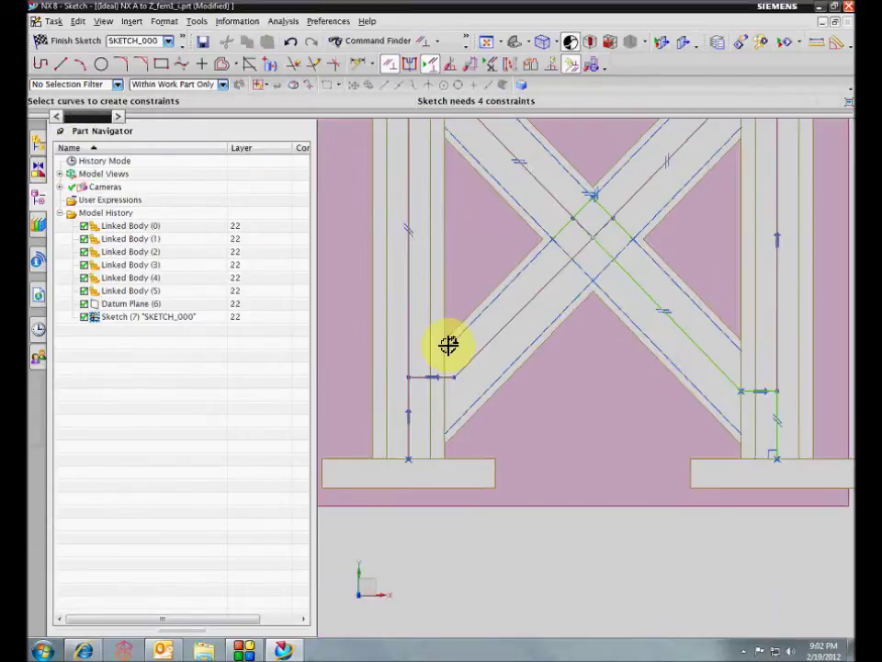
pyautogui.click(511, 318)
pyautogui.click(507, 310)
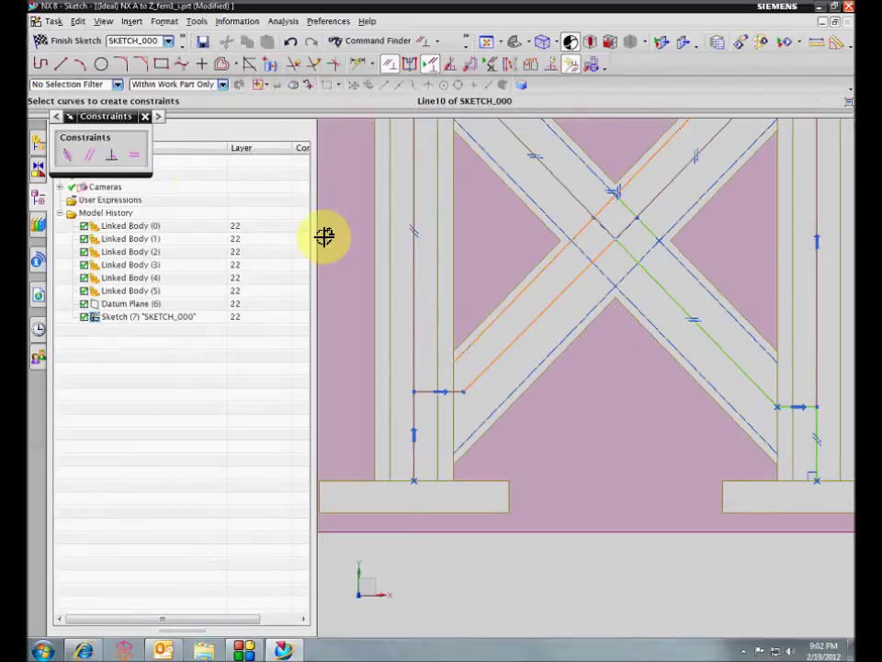
pyautogui.click(89, 156)
pyautogui.scroll(-1, 508, 403)
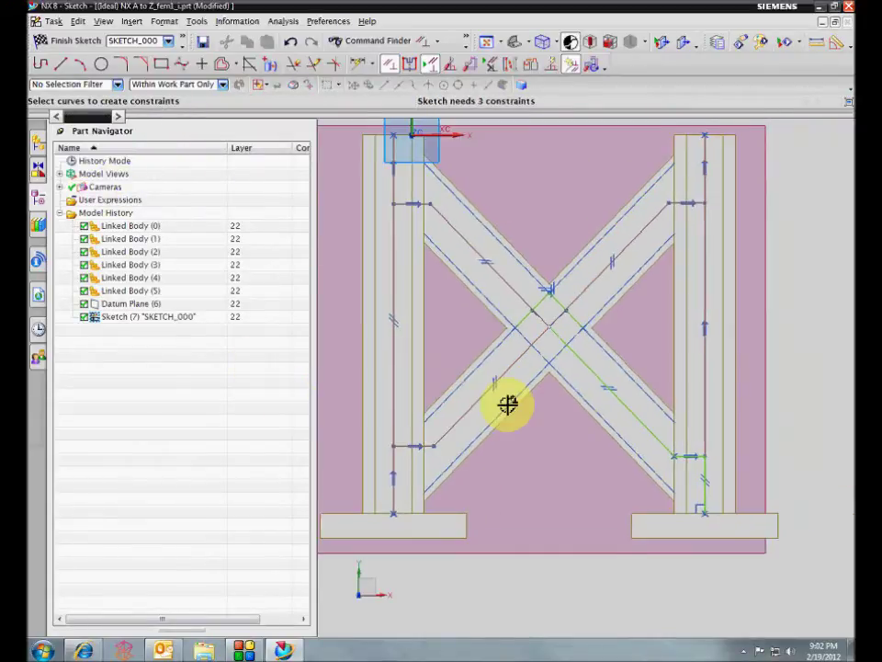
# Constrain the outer end of the upper right brace centerline onto the brace's vertical end edge with Point on Curve
pyautogui.scroll(4, 583, 398)
pyautogui.scroll(5, 634, 466)
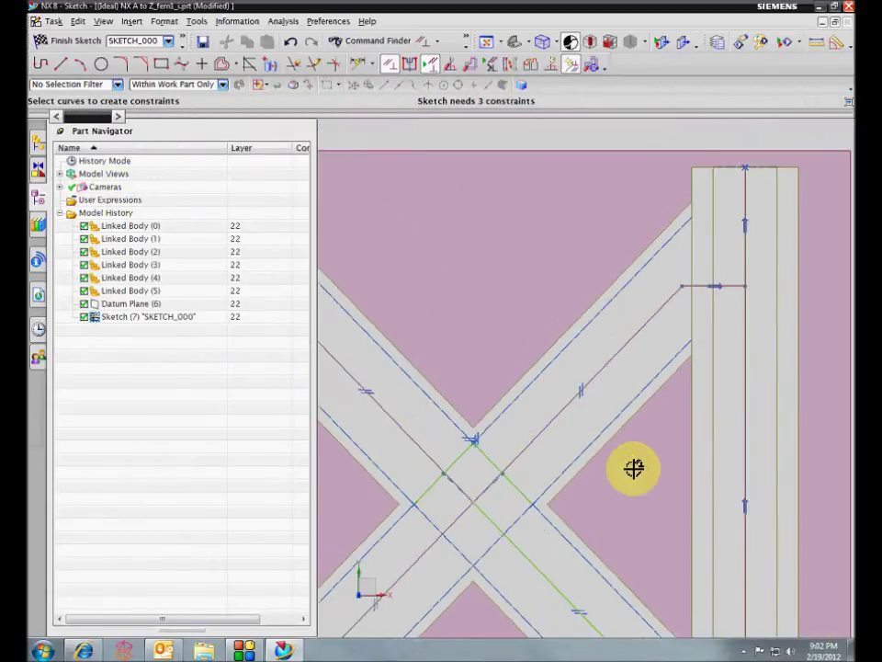
pyautogui.click(662, 385)
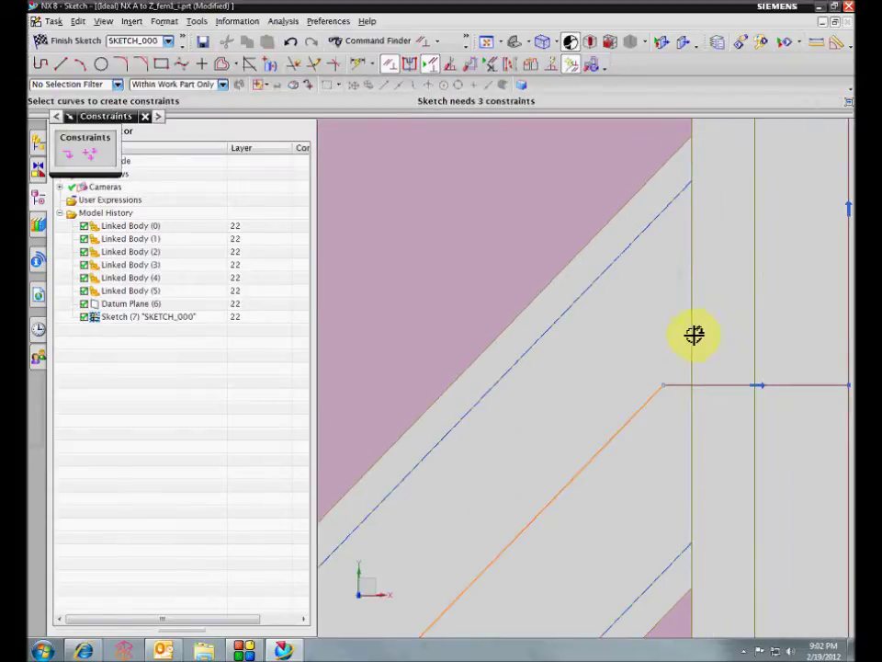
pyautogui.click(693, 335)
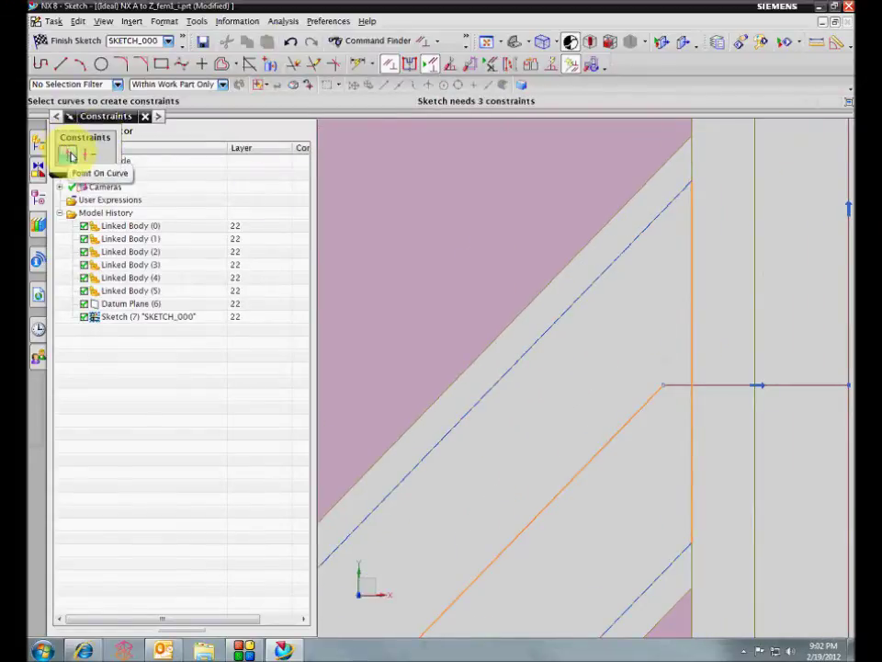
pyautogui.click(70, 156)
pyautogui.scroll(-2, 632, 534)
# Constrain the outer ends of the lower left and upper left brace centerlines onto their braces' vertical end edges with Point on Curve
pyautogui.scroll(5, 632, 538)
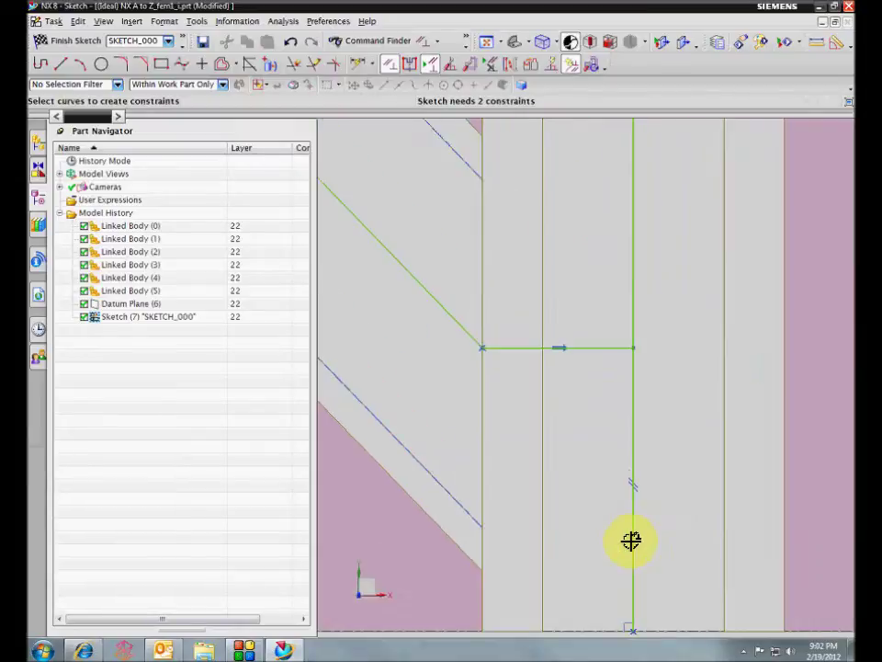
pyautogui.scroll(-4, 624, 542)
pyautogui.scroll(5, 576, 553)
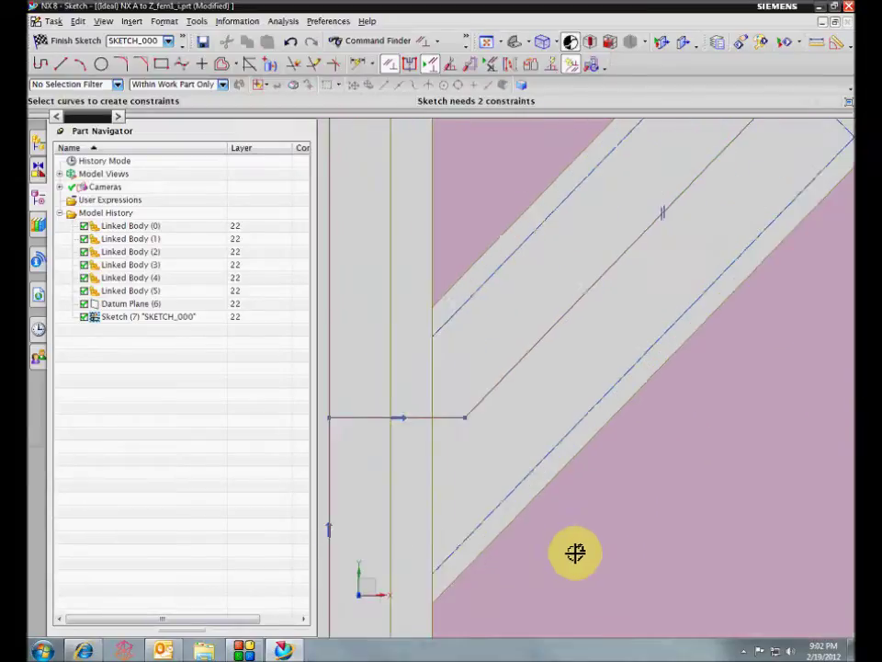
pyautogui.click(457, 418)
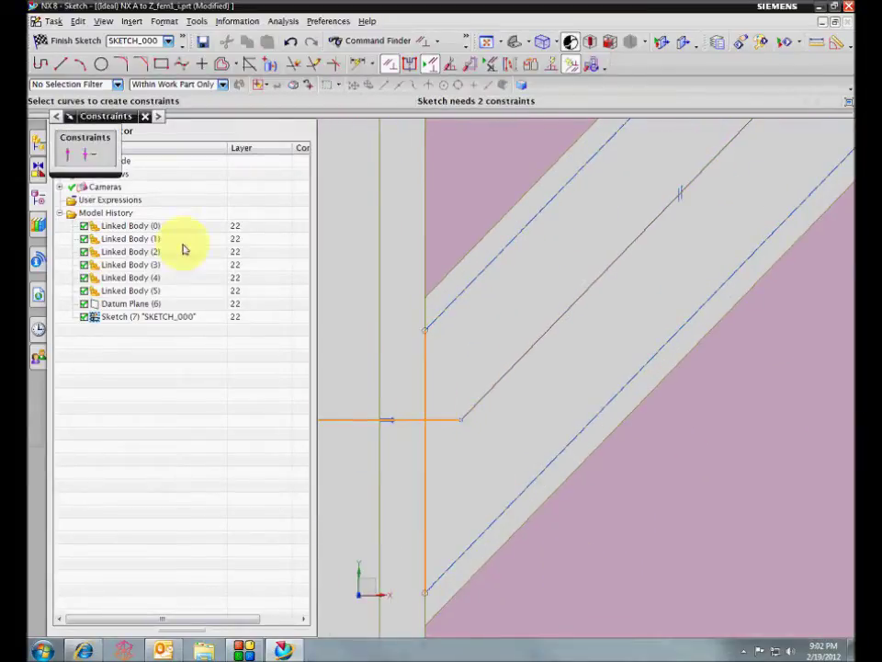
pyautogui.click(67, 158)
pyautogui.scroll(-3, 516, 408)
pyautogui.scroll(4, 514, 477)
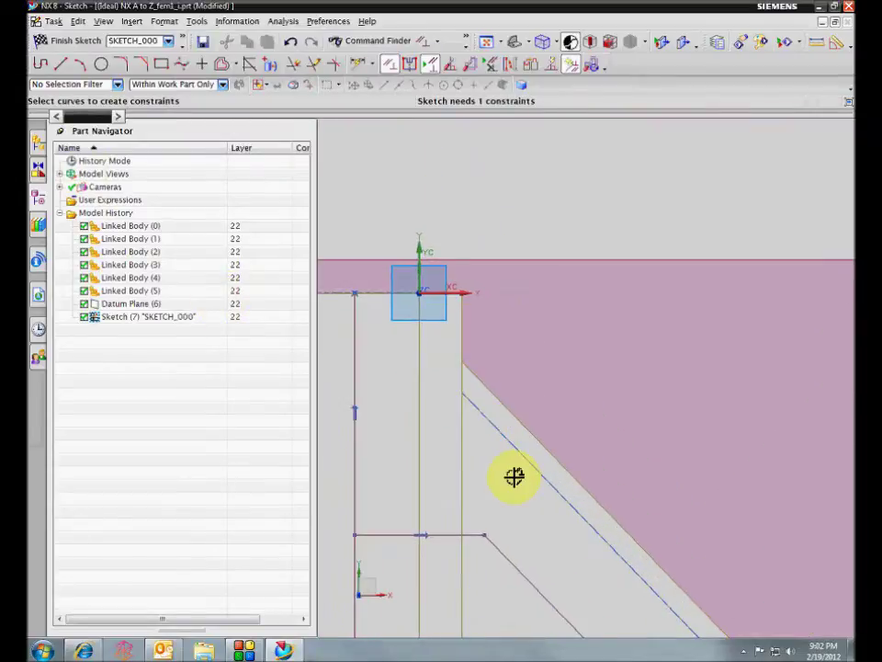
pyautogui.click(486, 512)
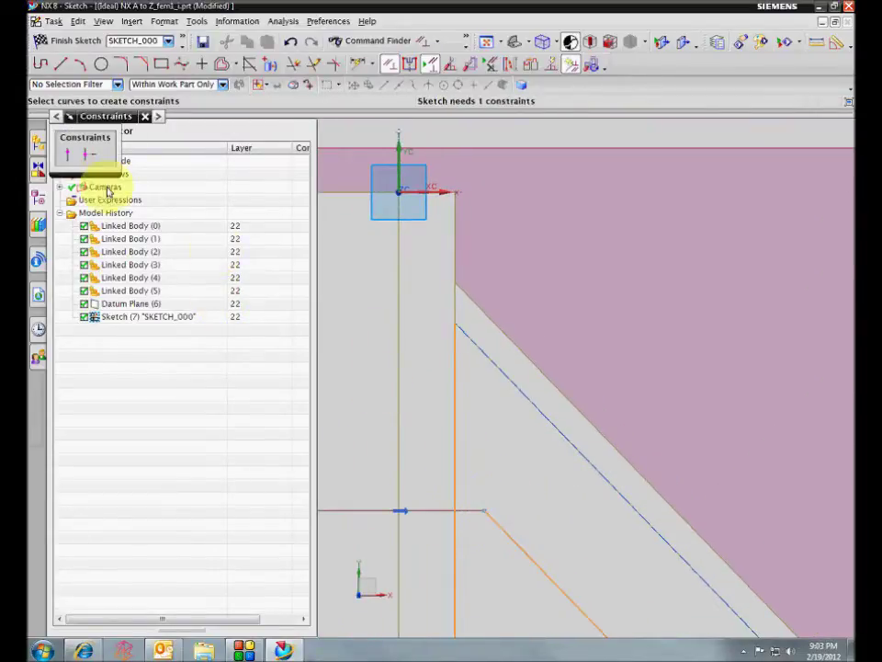
pyautogui.click(67, 156)
pyautogui.hotkey('ctrl', 'f')
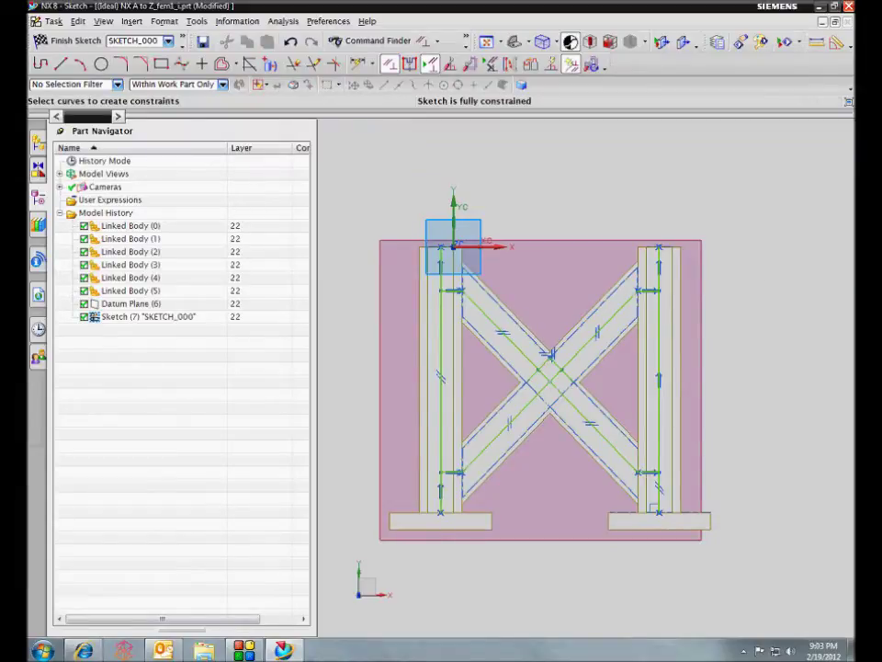
# Inspect the constrained centerlines across the frame in an angled view and finish the sketch
pyautogui.moveTo(549, 379)
pyautogui.mouseDown(button='middle')
pyautogui.moveTo(624, 409)
pyautogui.moveTo(616, 386)
pyautogui.moveTo(561, 363)
pyautogui.moveTo(574, 419)
pyautogui.moveTo(570, 460)
pyautogui.moveTo(554, 440)
pyautogui.moveTo(549, 464)
pyautogui.mouseUp(button='middle')
pyautogui.moveTo(666, 372)
pyautogui.mouseDown(button='middle')
pyautogui.moveTo(685, 381)
pyautogui.moveTo(662, 365)
pyautogui.mouseUp(button='middle')
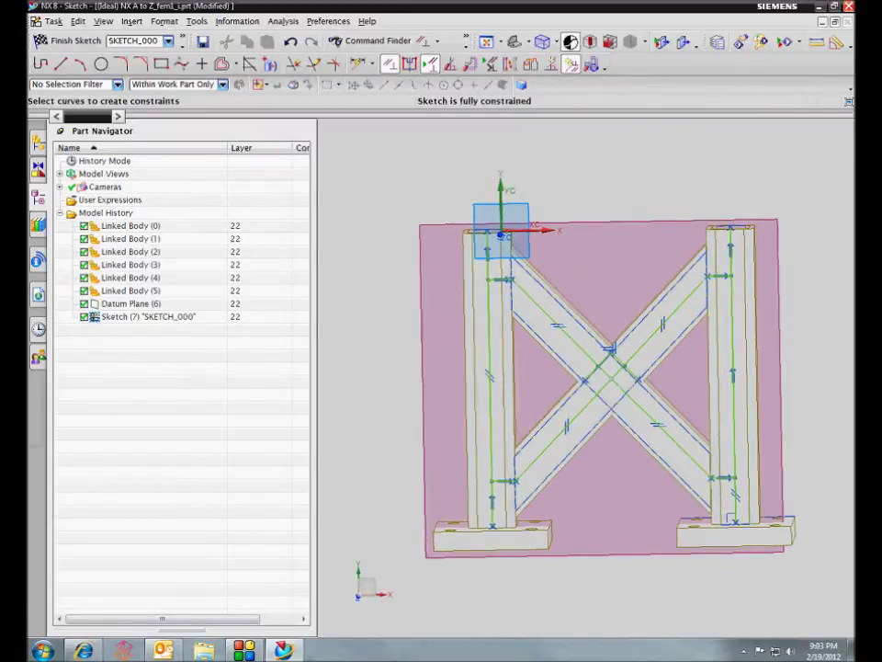
pyautogui.moveTo(663, 364); pyautogui.dragTo(660, 363, button='middle')
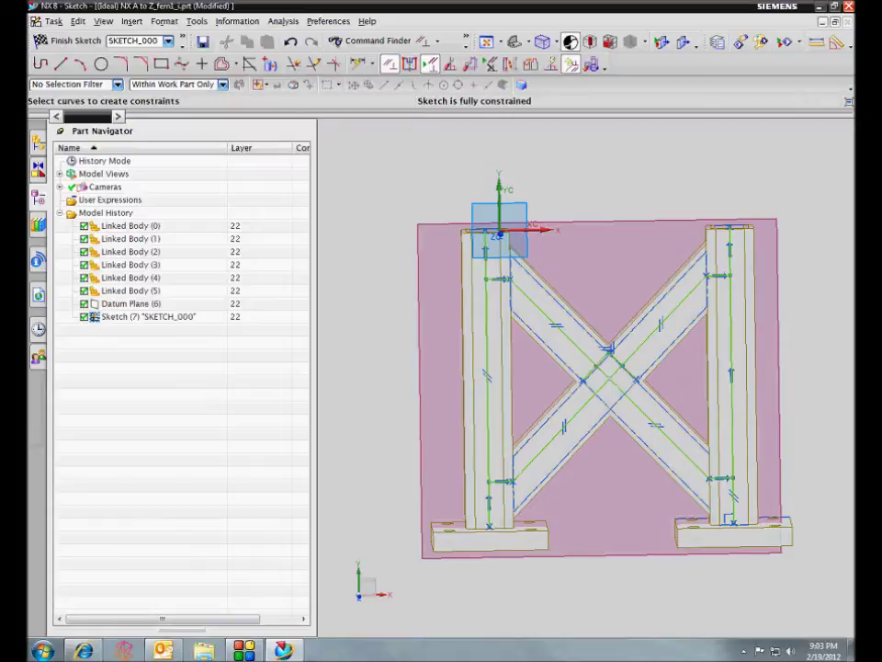
pyautogui.moveTo(588, 368)
pyautogui.mouseDown(button='middle')
pyautogui.moveTo(624, 386)
pyautogui.moveTo(596, 373)
pyautogui.mouseUp(button='middle')
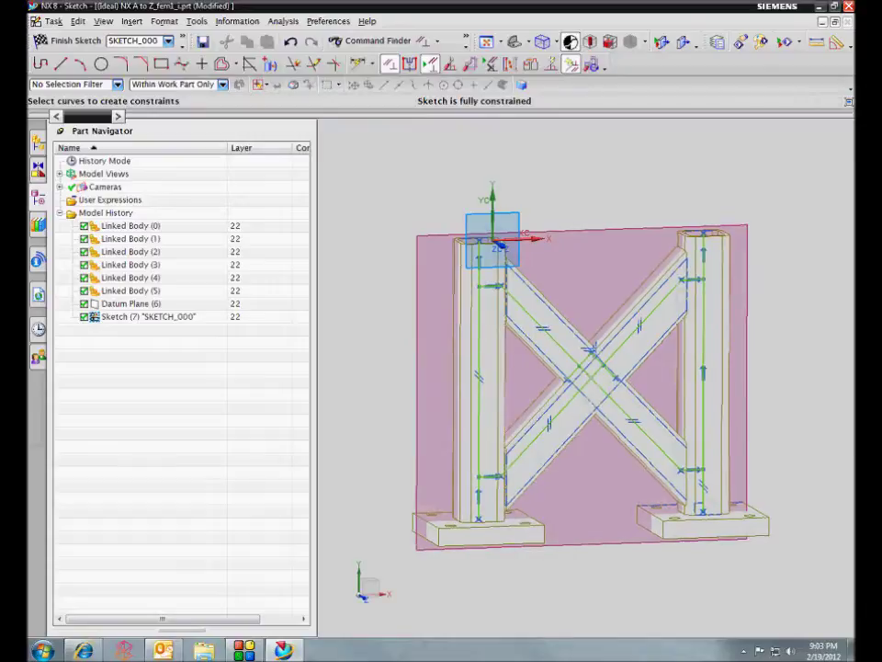
pyautogui.click(66, 42)
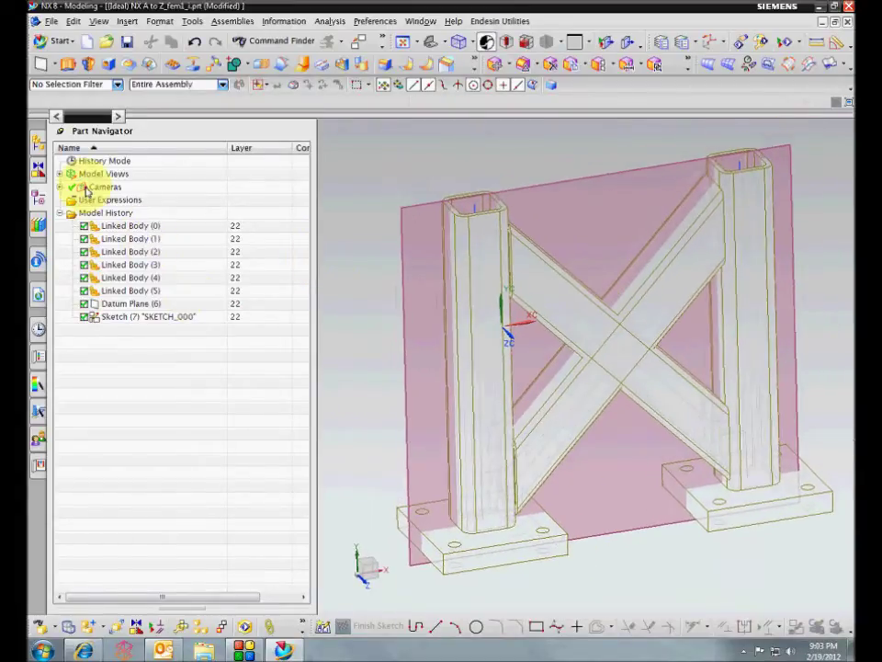
# Make the first Vertical_5x5xHalf_Tube component of the NX A to Z assembly the work part
pyautogui.click(38, 142)
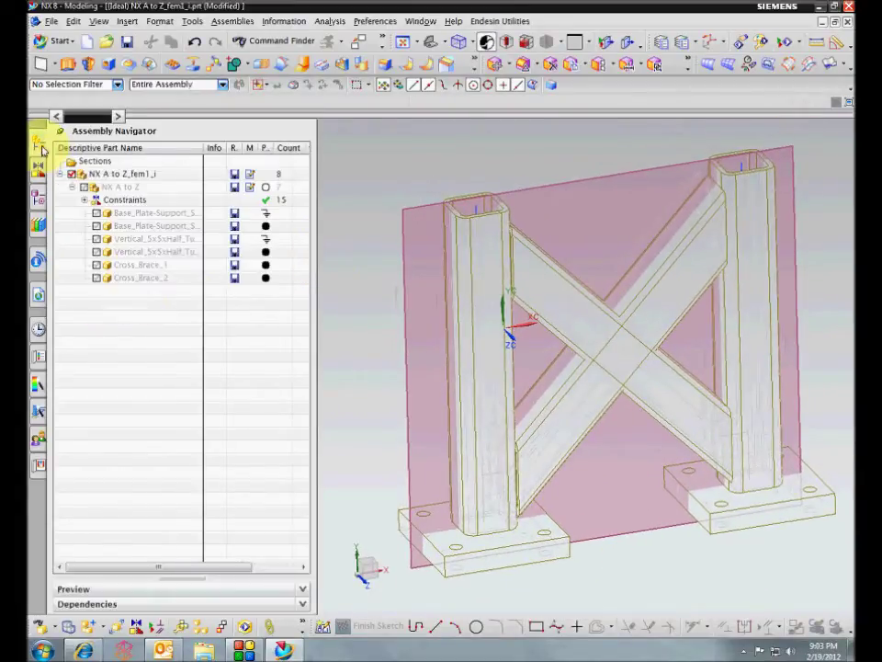
pyautogui.click(127, 242)
pyautogui.rightClick(127, 243)
pyautogui.click(98, 316)
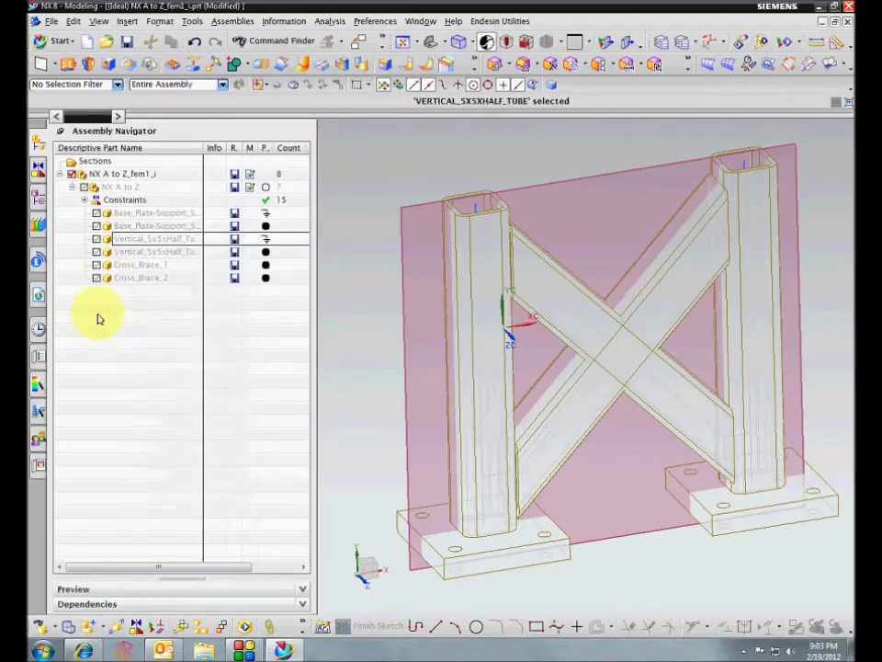
pyautogui.doubleClick(127, 241)
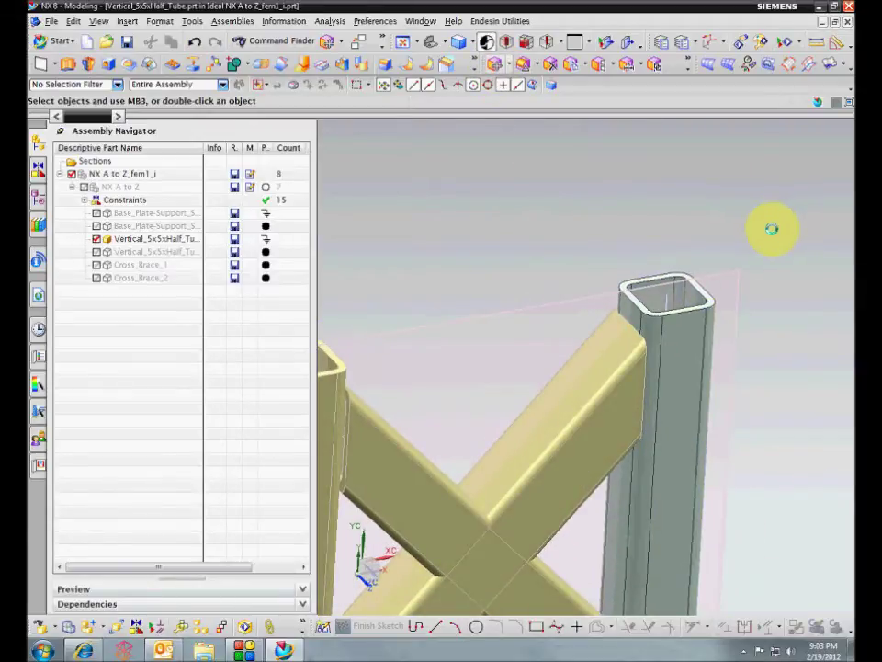
# Move the top face of the vertical tube upward by 5.4 in with Move Face
pyautogui.scroll(6, 759, 247)
pyautogui.click(742, 307)
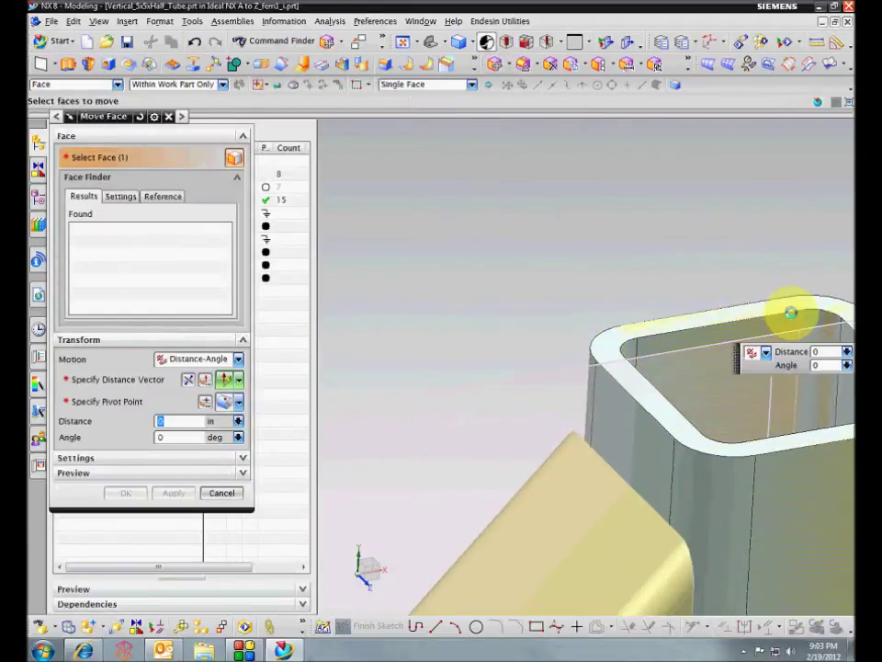
pyautogui.scroll(-3, 788, 309)
pyautogui.moveTo(619, 239); pyautogui.dragTo(577, 159)
pyautogui.scroll(-5, 611, 368)
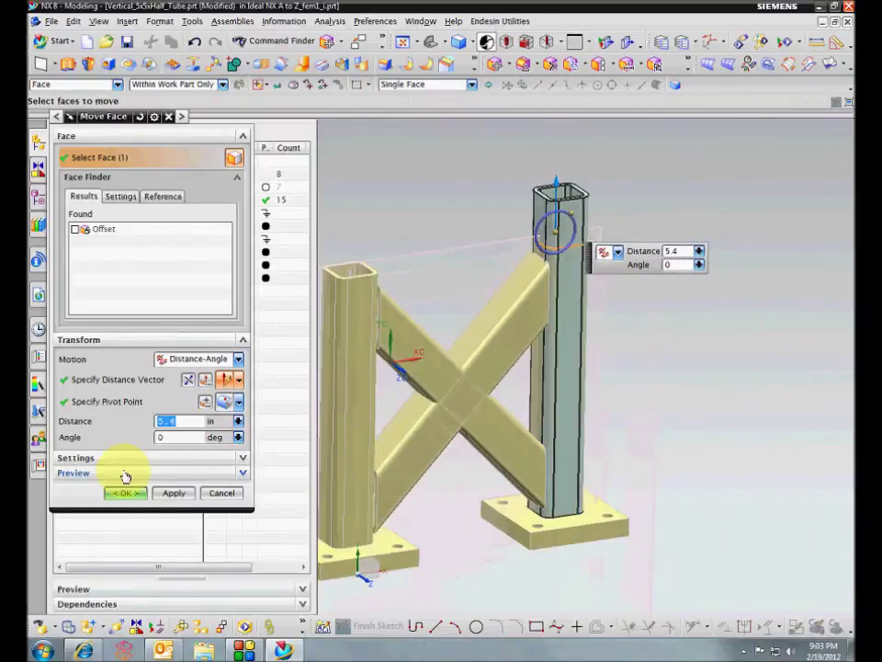
pyautogui.click(123, 492)
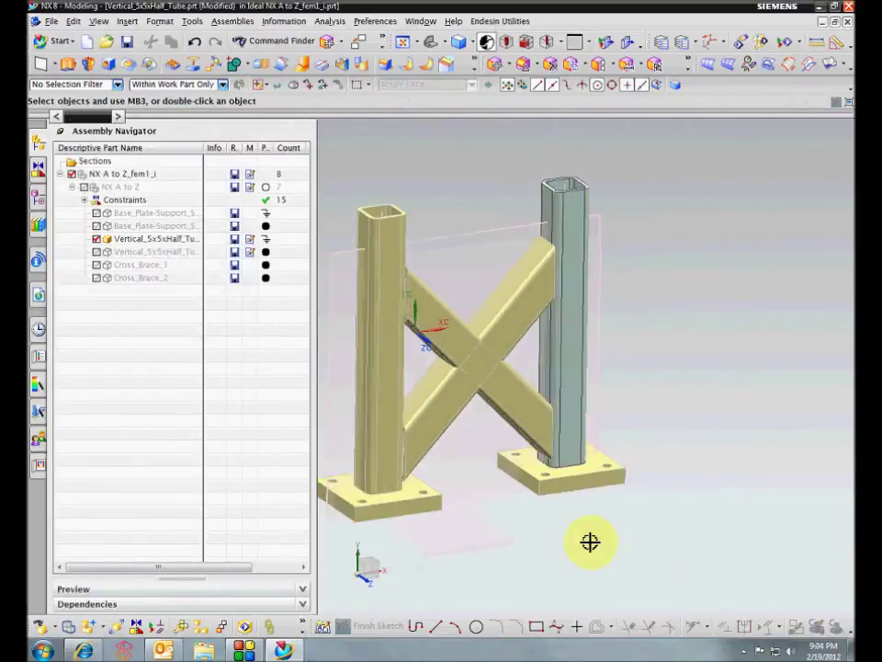
# Make the idealized part NX A to Z_fem1_i the work part again and view the top of the lengthened column
pyautogui.hotkey('ctrl', 'alt', 'f')
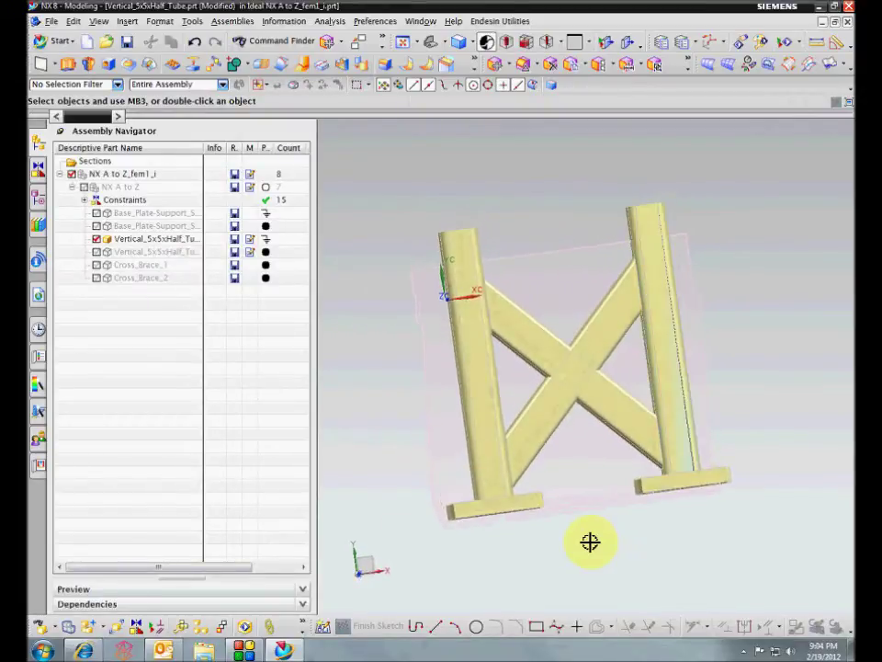
pyautogui.moveTo(589, 542); pyautogui.dragTo(474, 460, button='middle')
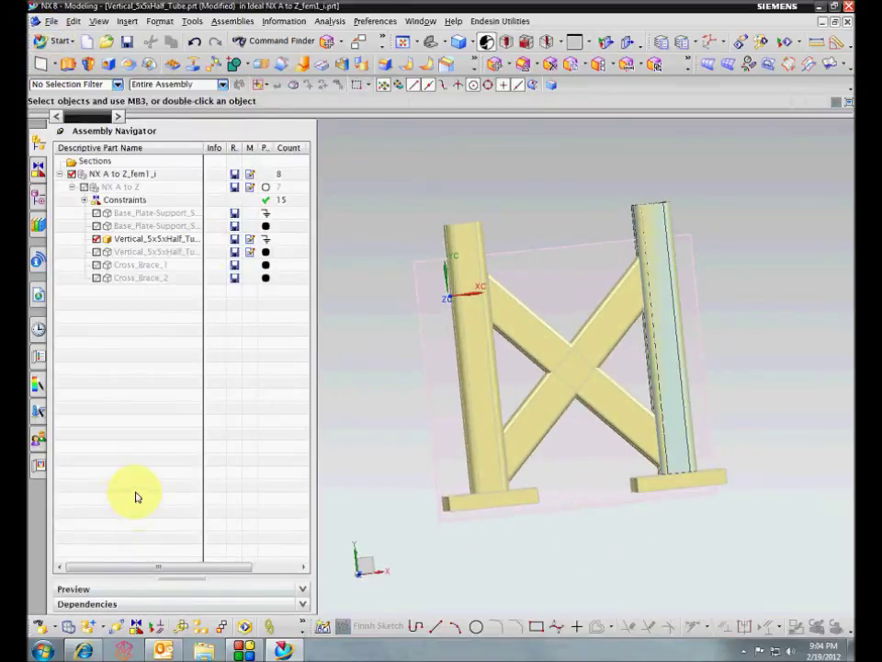
pyautogui.doubleClick(120, 174)
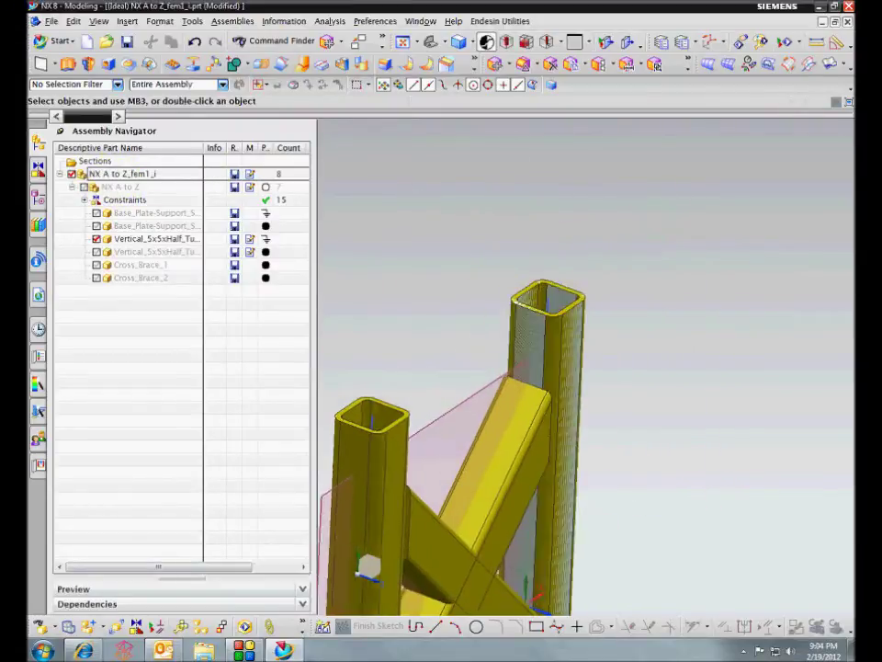
pyautogui.scroll(5, 597, 342)
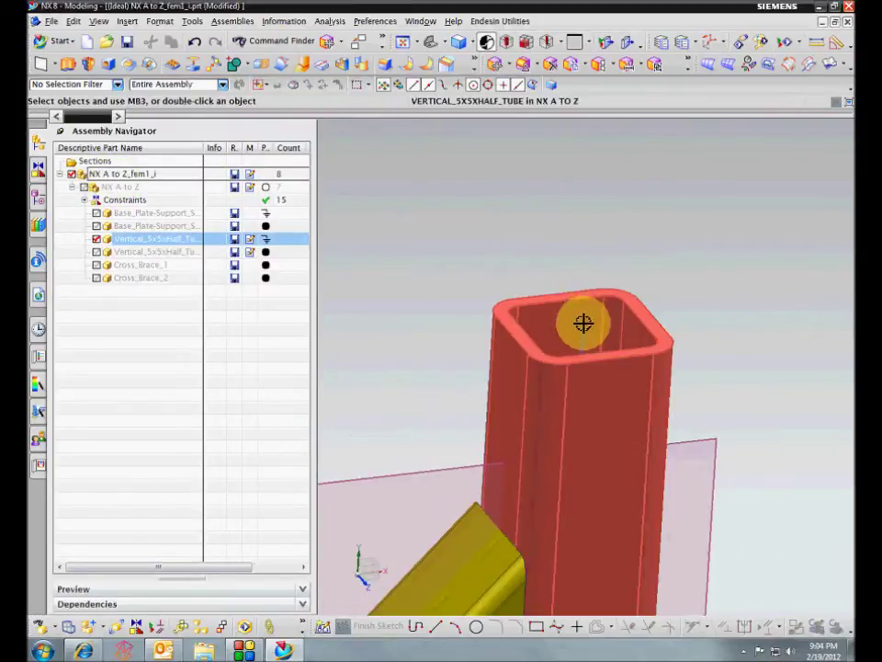
# Hide the lengthened Vertical_5x5xHalf_Tube component so only the idealized part's linked bodies are displayed
pyautogui.scroll(-4, 775, 451)
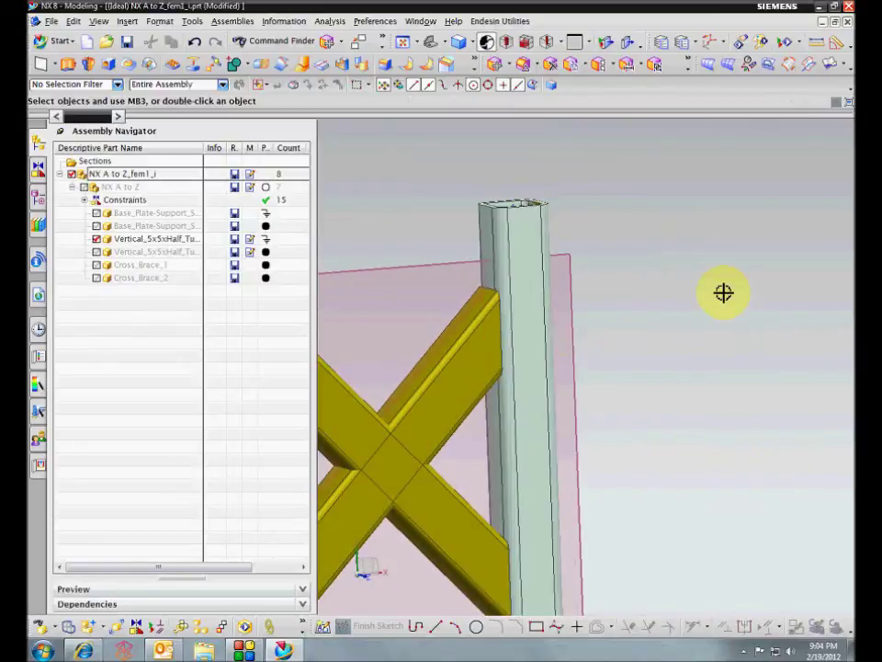
pyautogui.scroll(-5, 723, 292)
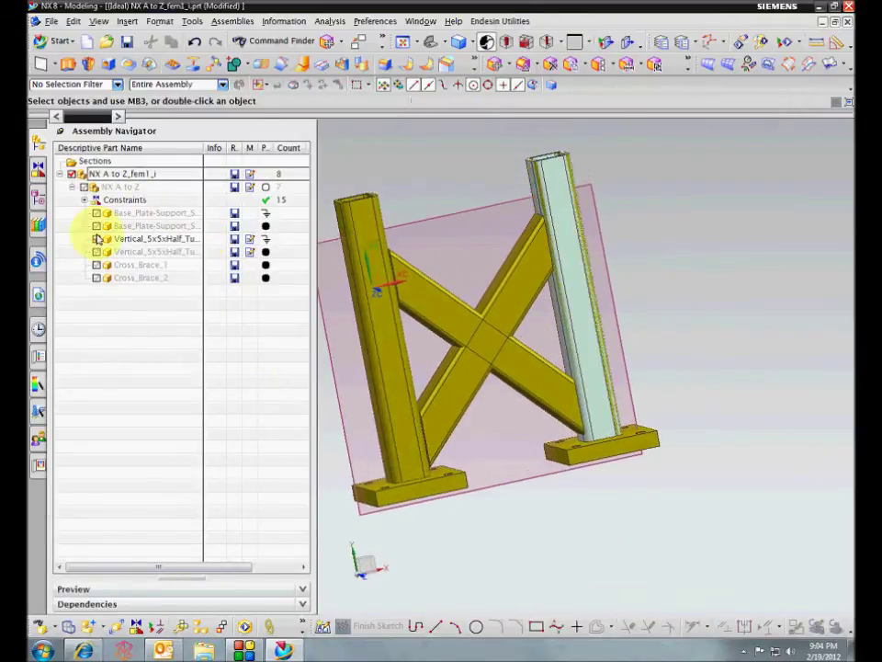
pyautogui.click(97, 239)
pyautogui.moveTo(393, 372); pyautogui.dragTo(635, 409, button='middle')
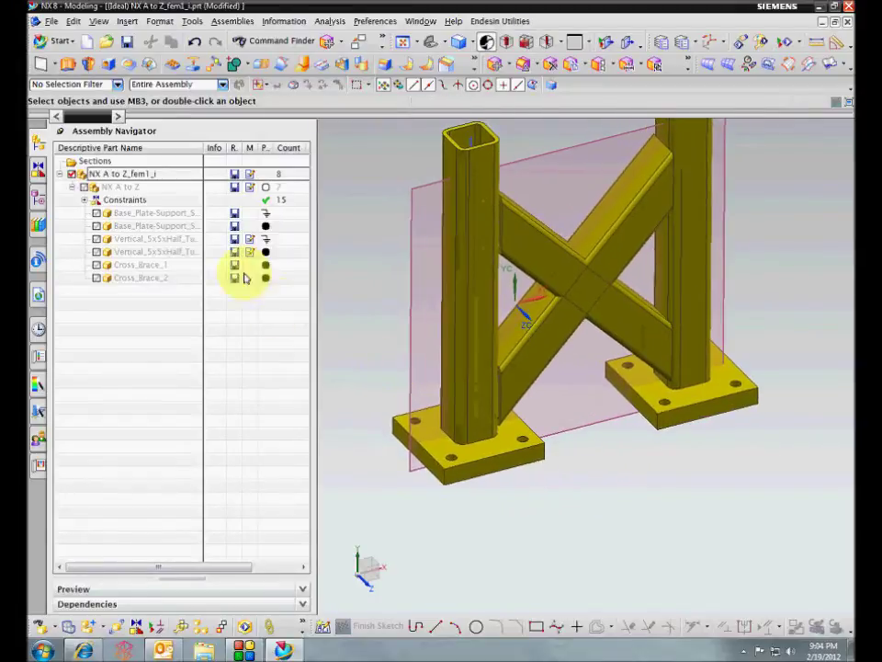
# Extract the top face of each of the two base plates with Extract Body, using the Face type
pyautogui.click(190, 66)
pyautogui.scroll(5, 543, 505)
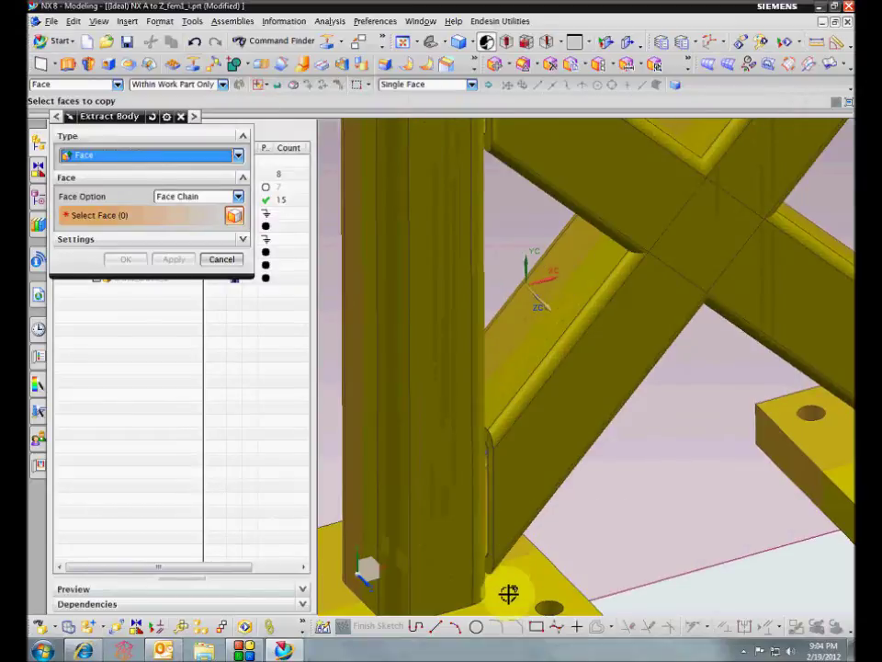
pyautogui.click(508, 591)
pyautogui.scroll(-2, 731, 452)
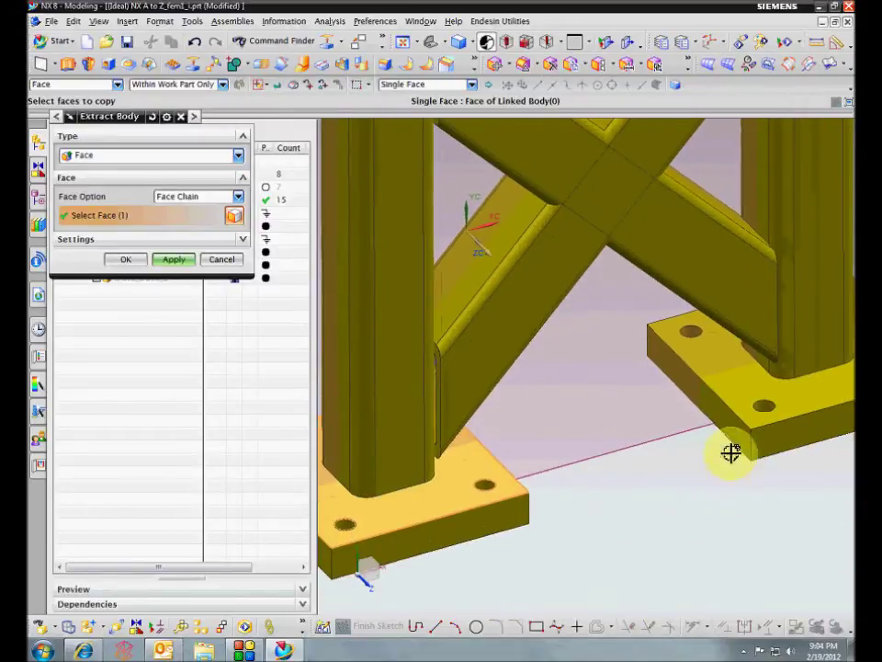
pyautogui.click(173, 259)
pyautogui.click(743, 386)
pyautogui.click(174, 259)
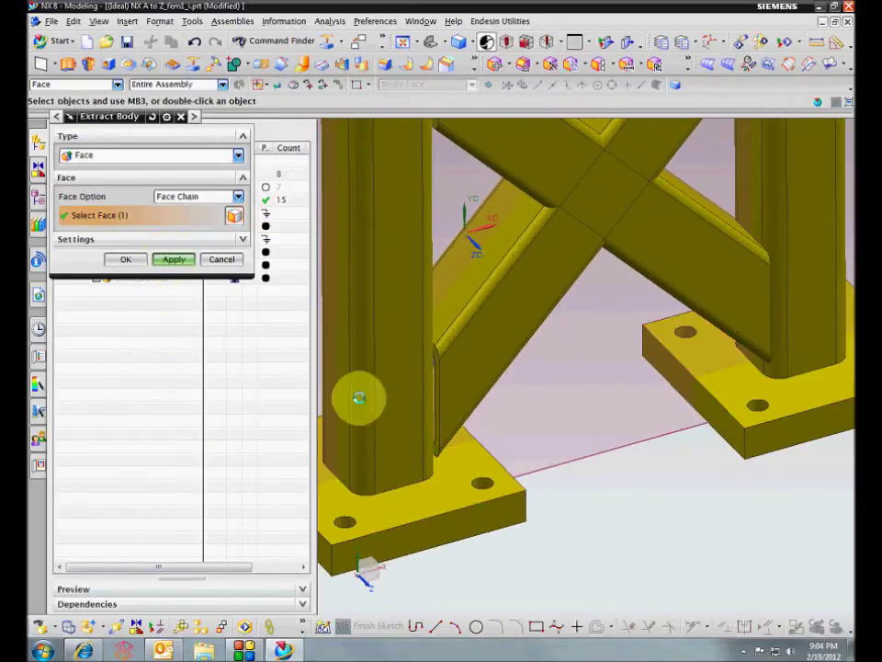
pyautogui.scroll(-3, 542, 480)
pyautogui.scroll(-3, 583, 487)
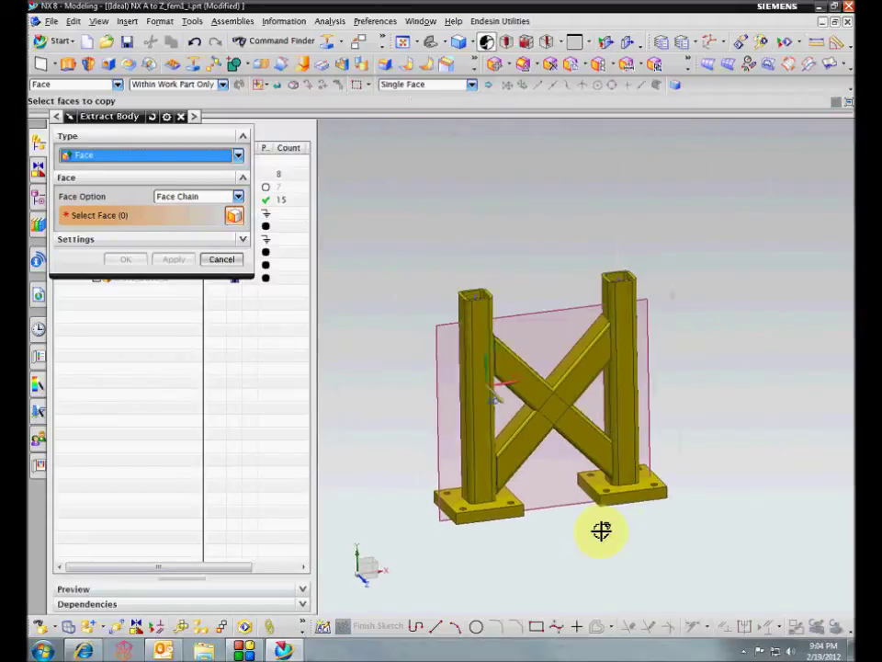
pyautogui.scroll(5, 603, 560)
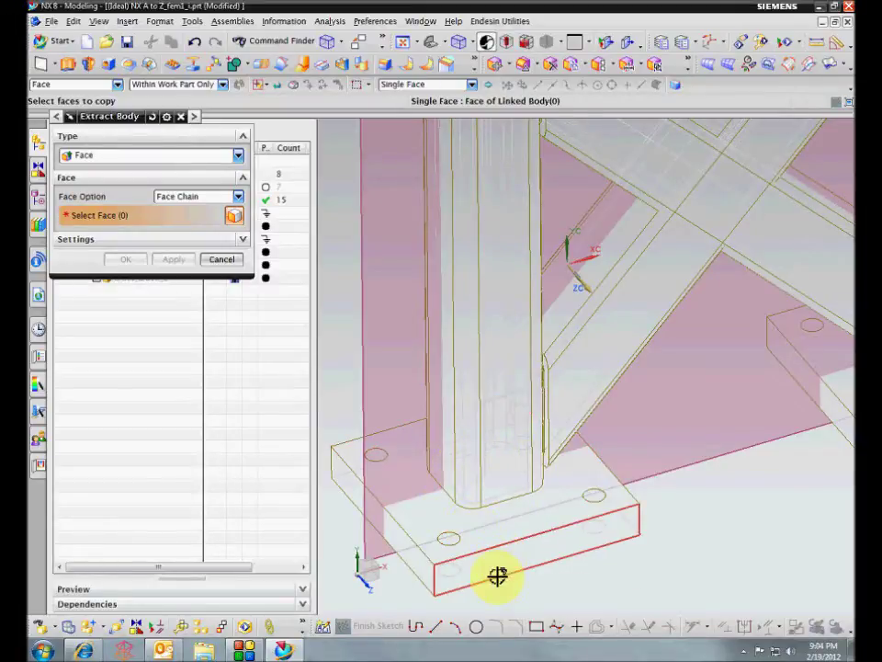
pyautogui.scroll(-2, 331, 386)
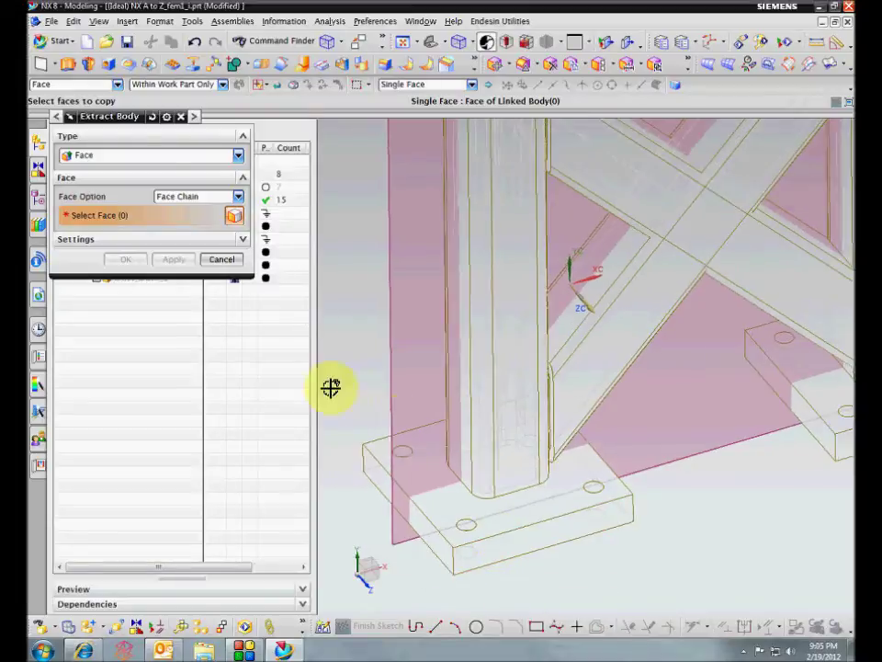
pyautogui.click(225, 260)
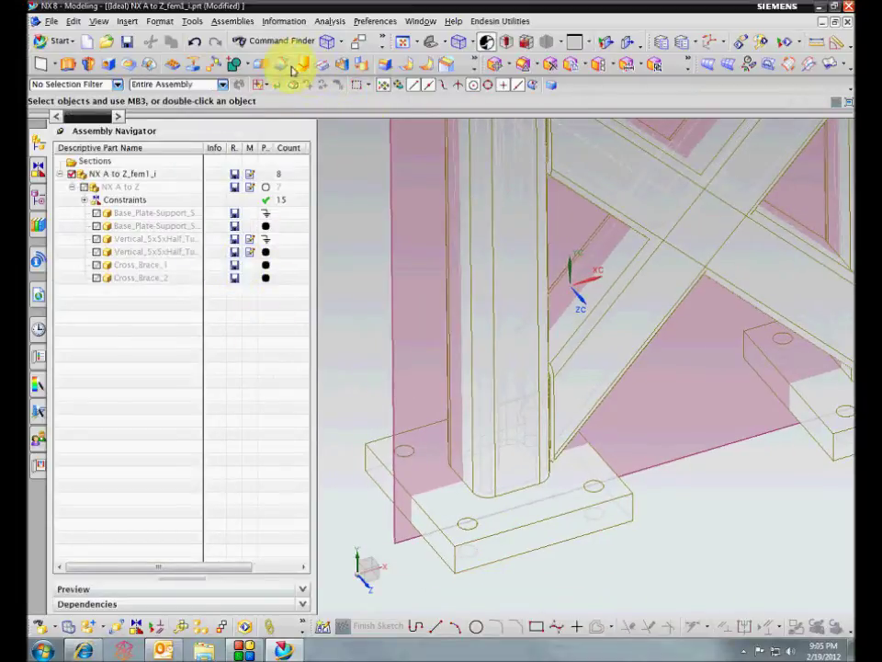
# Divide the first base plate's top face along the outer bottom edge loop of its vertical tube, using the Tangent Curves rule
pyautogui.click(322, 68)
pyautogui.scroll(5, 477, 350)
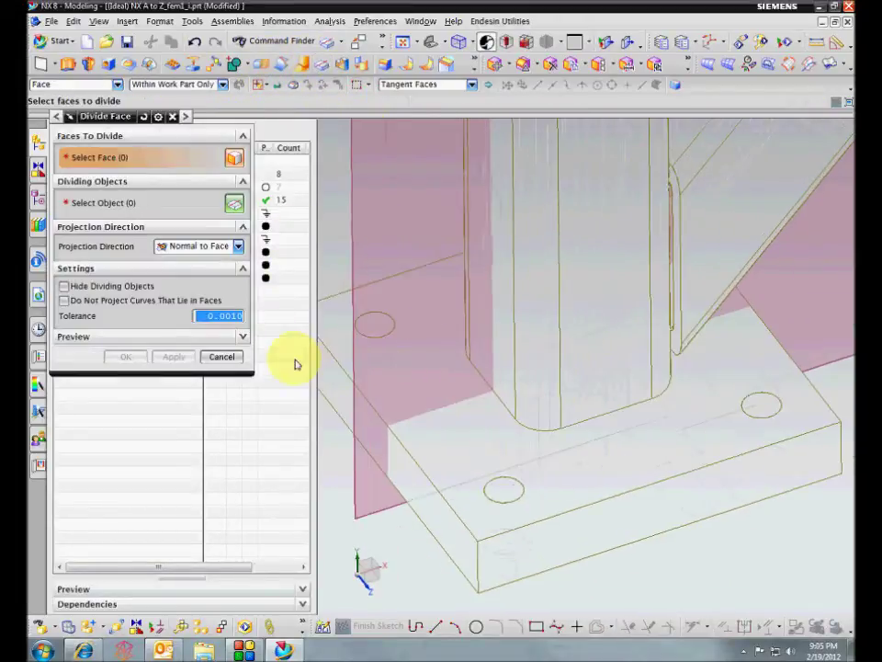
pyautogui.click(422, 438)
pyautogui.scroll(2, 422, 437)
pyautogui.click(158, 201)
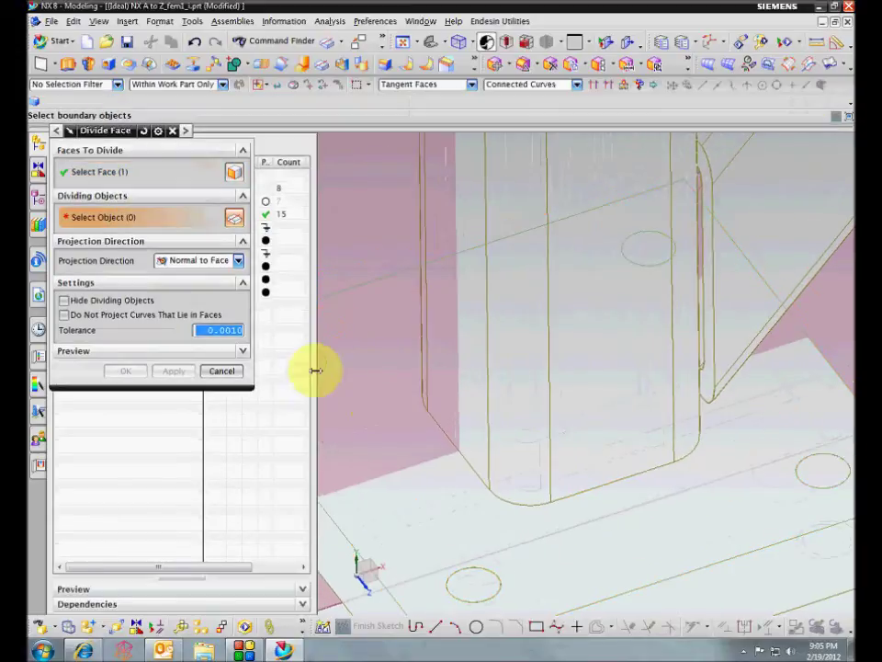
pyautogui.click(515, 86)
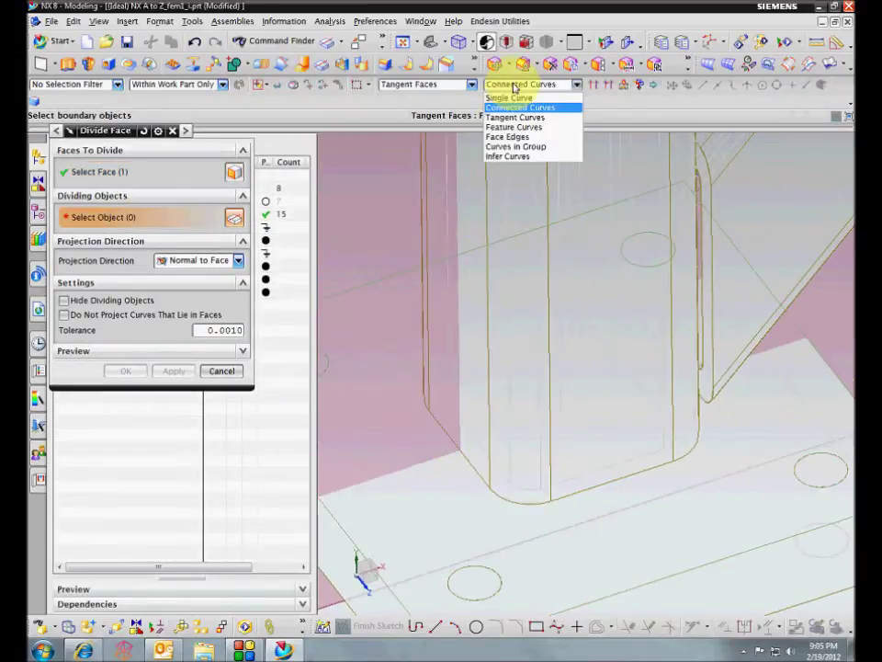
pyautogui.click(515, 118)
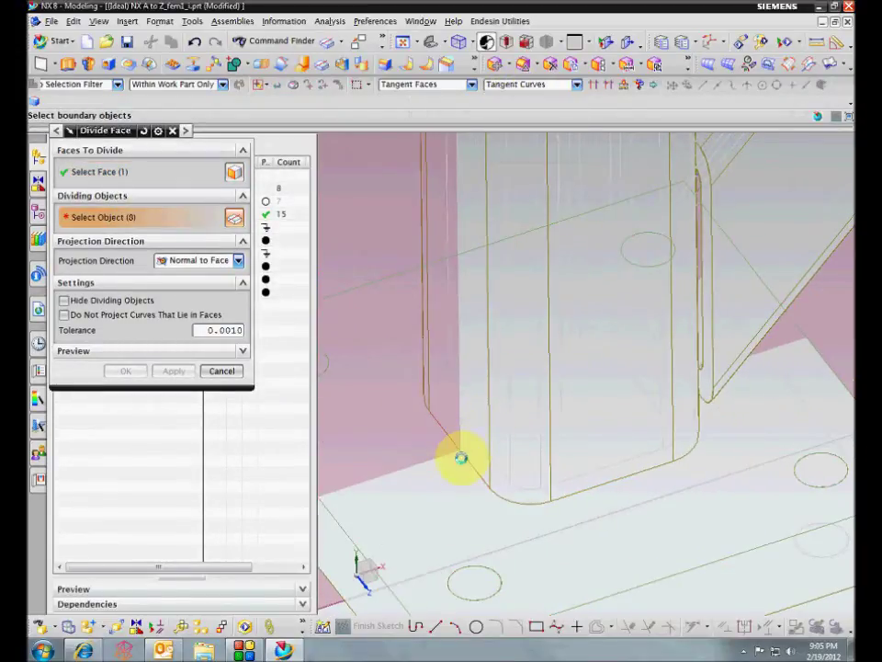
pyautogui.click(461, 456)
pyautogui.click(171, 372)
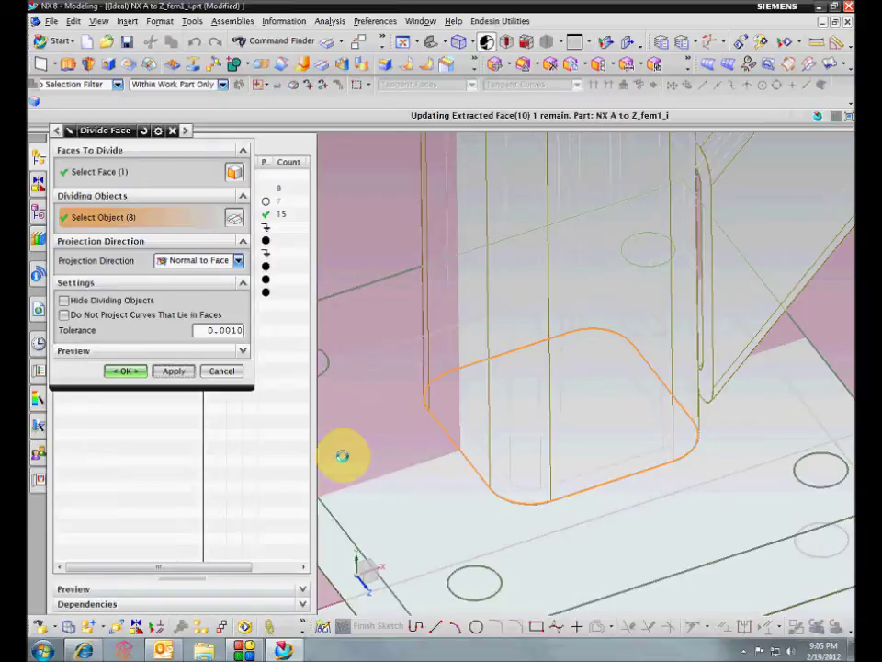
pyautogui.moveTo(343, 455); pyautogui.dragTo(425, 477, button='middle')
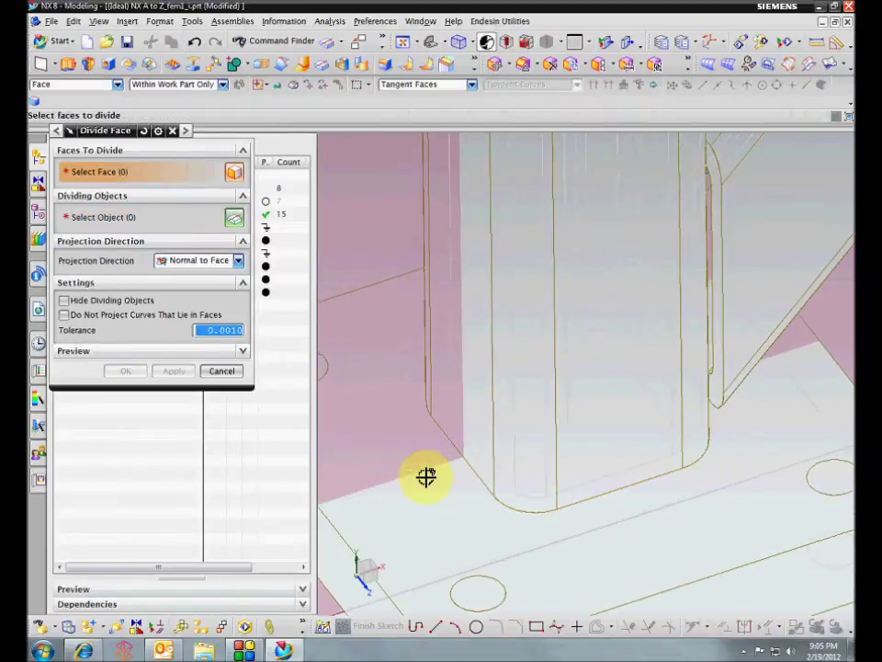
# Divide the first base plate's top face along the inner bottom edge loop of its vertical tube
pyautogui.click(381, 435)
pyautogui.click(132, 220)
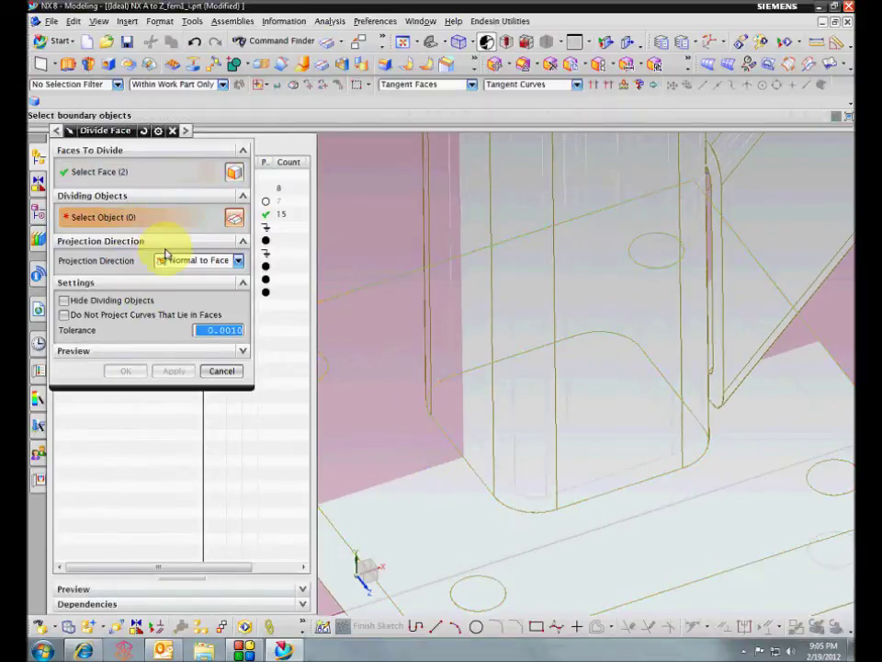
pyautogui.click(479, 439)
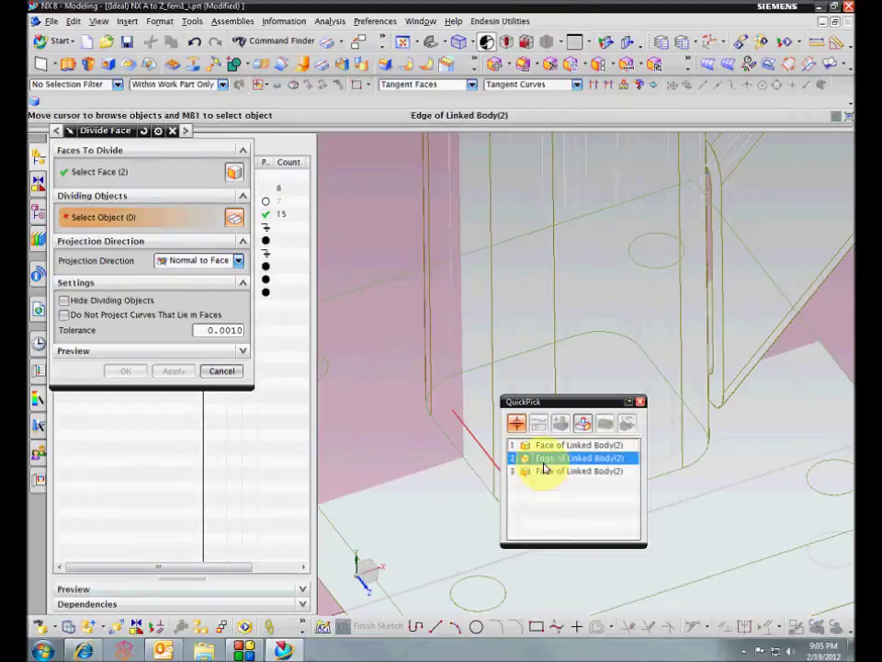
pyautogui.click(535, 458)
pyautogui.click(173, 370)
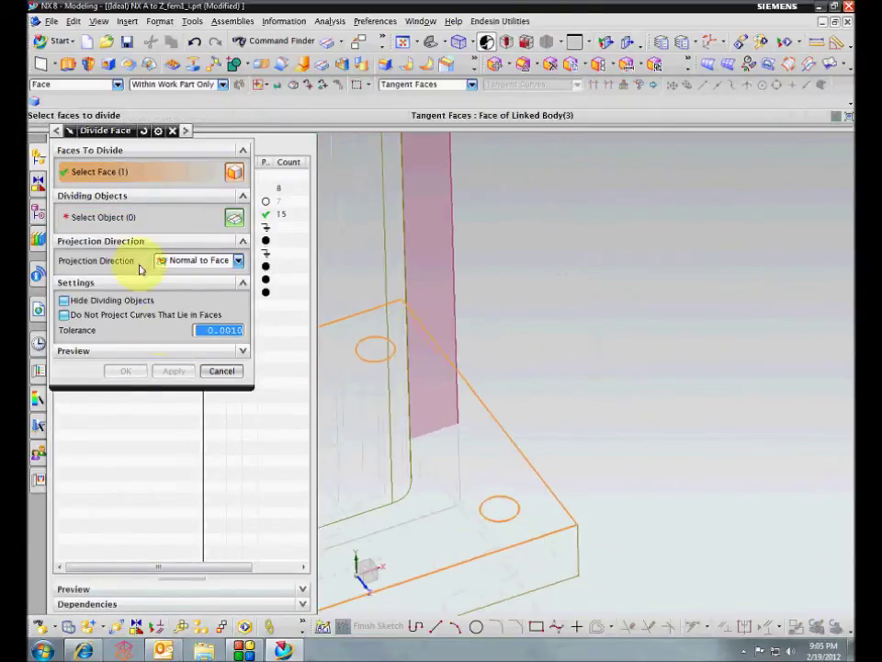
# Divide the second base plate's top face along the outer bottom edge loop of its vertical tube
pyautogui.click(119, 218)
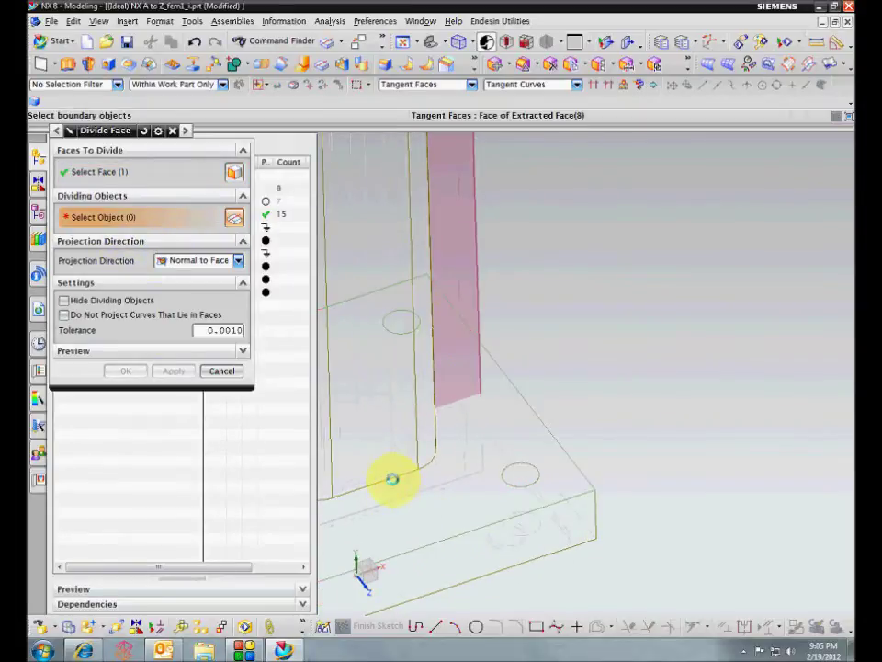
pyautogui.click(393, 479)
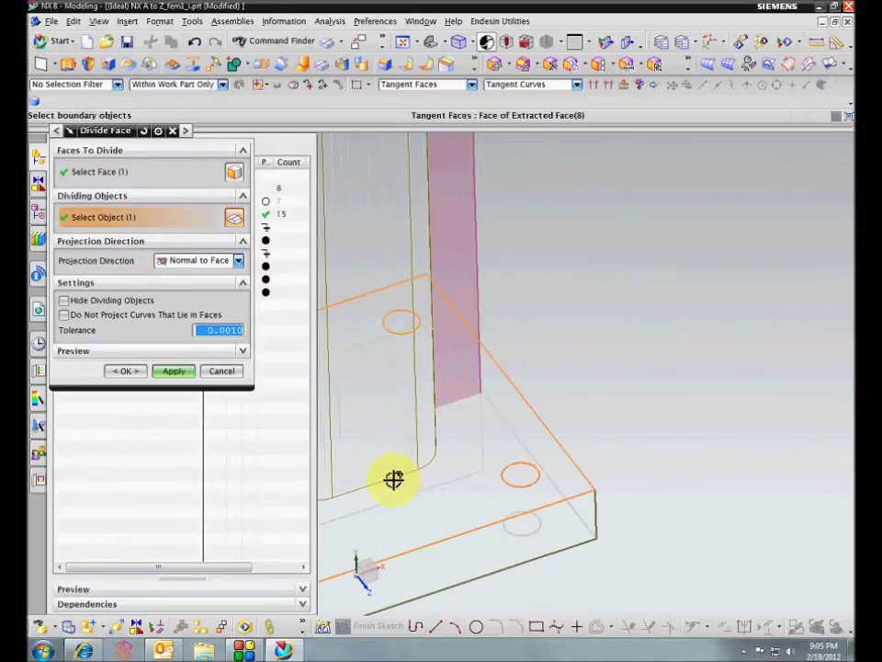
pyautogui.click(309, 88)
pyautogui.scroll(1, 567, 431)
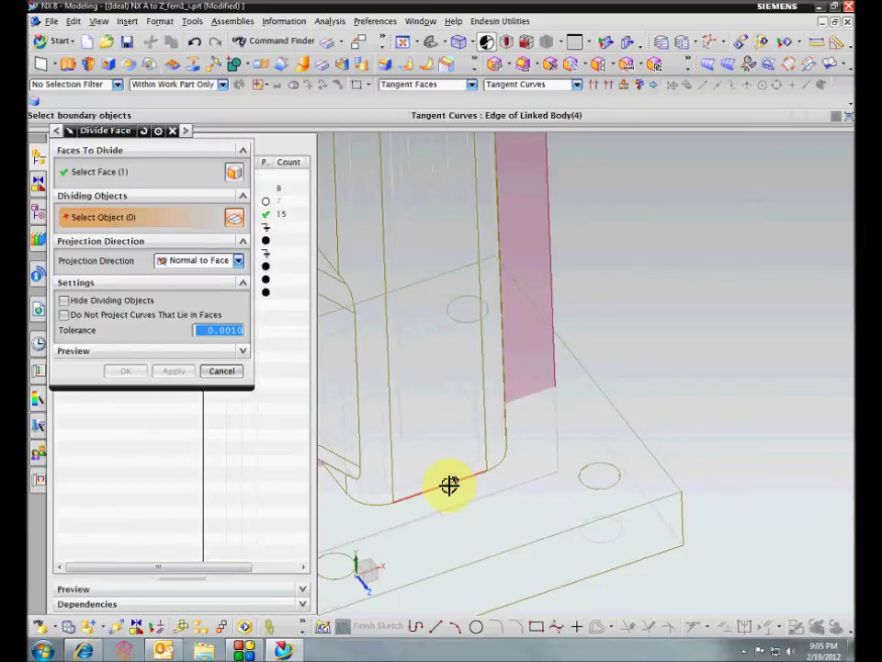
pyautogui.click(450, 485)
pyautogui.middleClick(786, 339)
pyautogui.moveTo(786, 338); pyautogui.dragTo(689, 408, button='middle')
# Divide the second base plate's top face along the inner bottom edge loop of its tube and finish Divide Face
pyautogui.click(671, 378)
pyautogui.middleClick(715, 324)
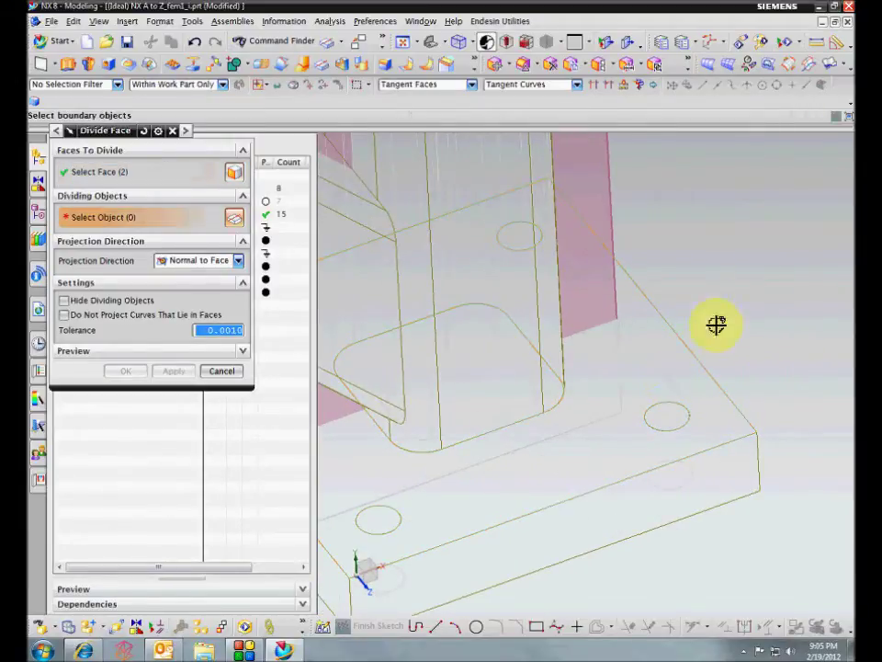
pyautogui.click(521, 408)
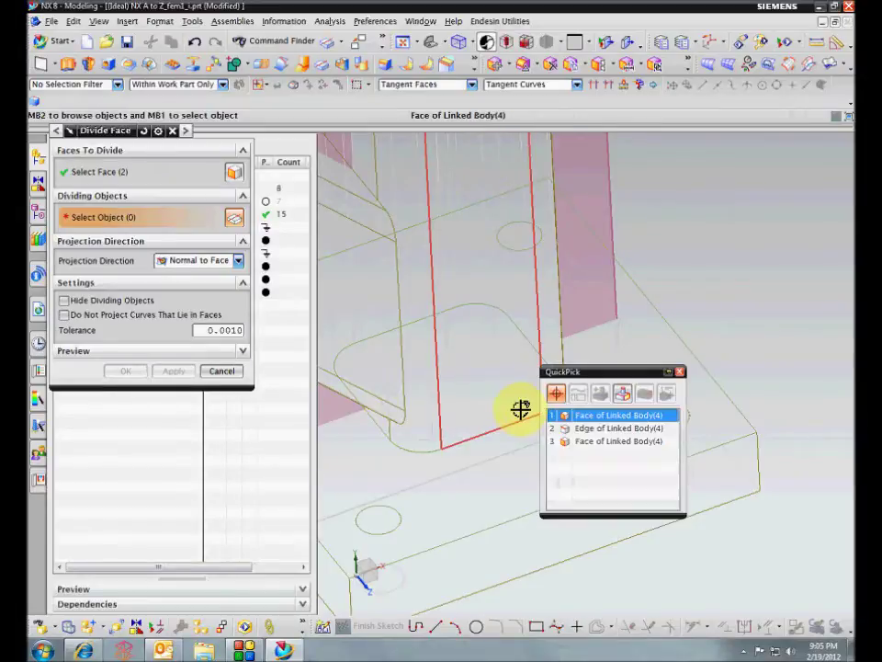
pyautogui.click(579, 428)
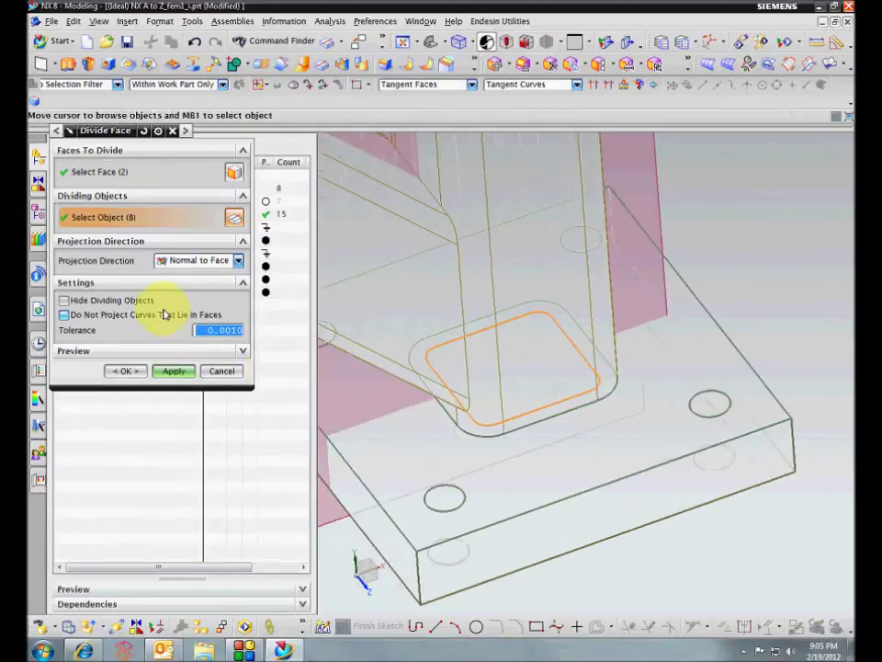
pyautogui.click(129, 372)
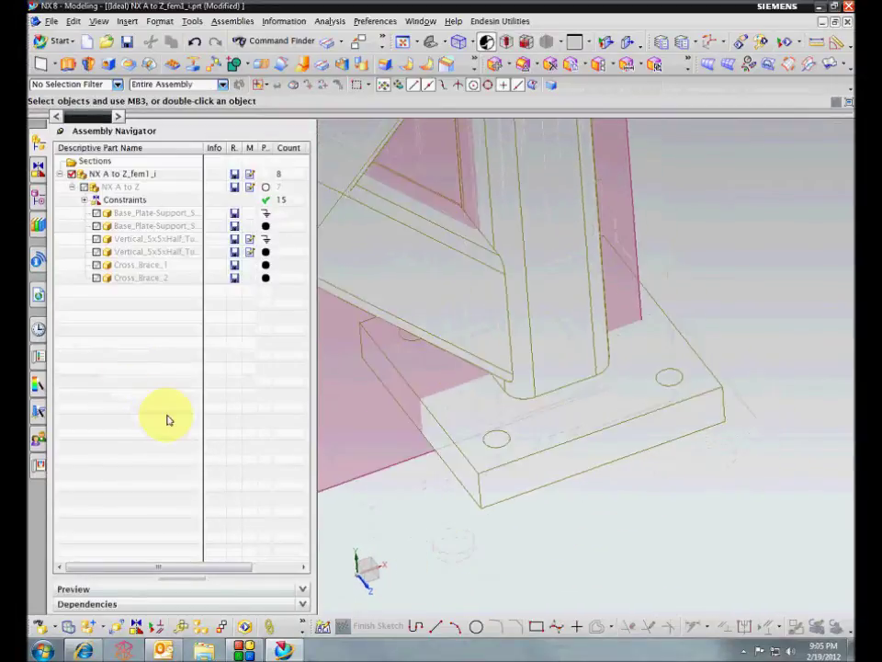
# Check the two extracted faces in the model history and show the whole frame in shaded display
pyautogui.click(38, 199)
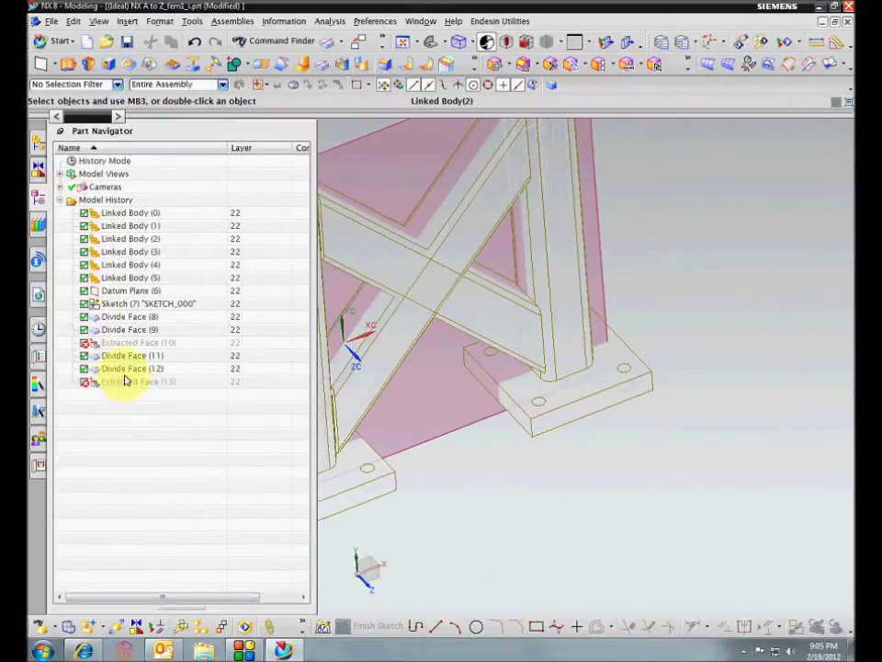
pyautogui.click(119, 342)
pyautogui.click(134, 383)
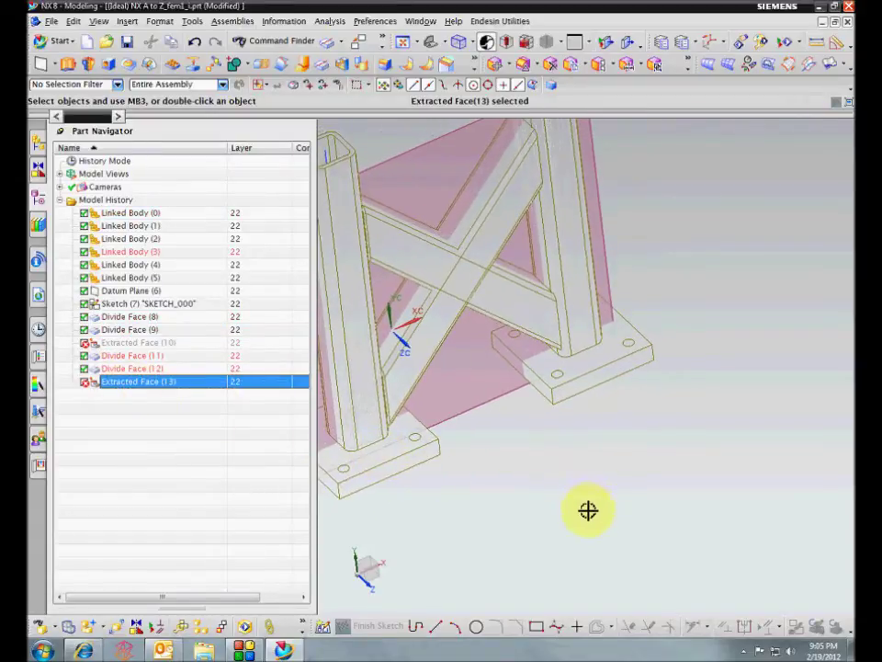
pyautogui.hotkey('ctrl', 'b')
pyautogui.hotkey('ctrl', 'f')
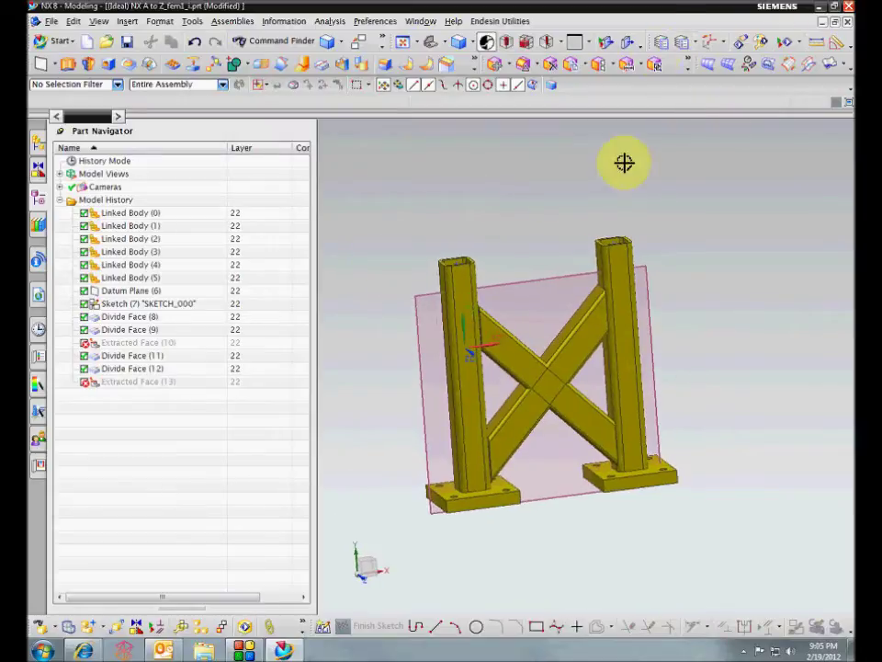
# Hide both vertical tube bodies to expose the divided areas on the base plates
pyautogui.rightClick(669, 195)
pyautogui.click(616, 240)
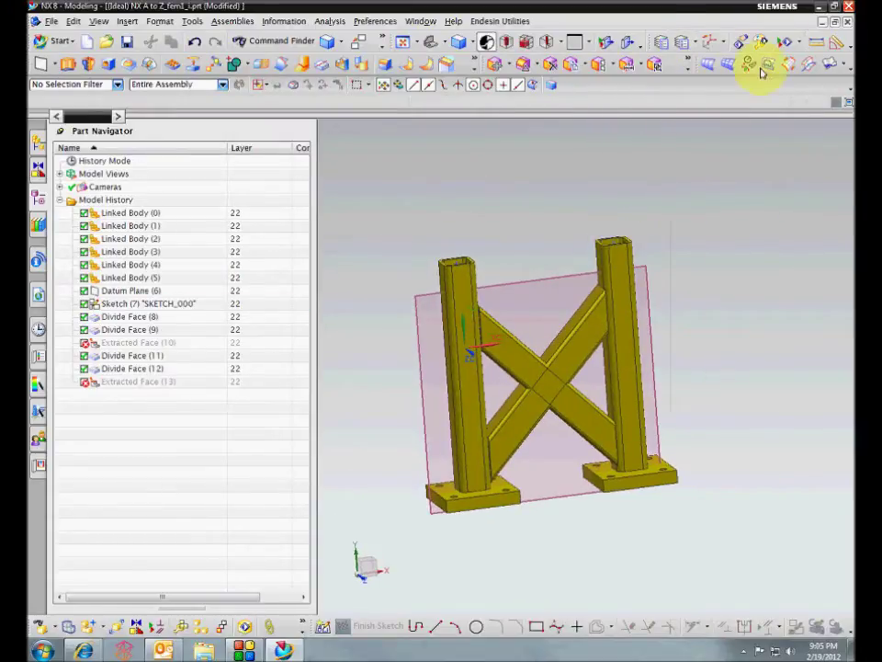
pyautogui.click(798, 46)
pyautogui.click(766, 92)
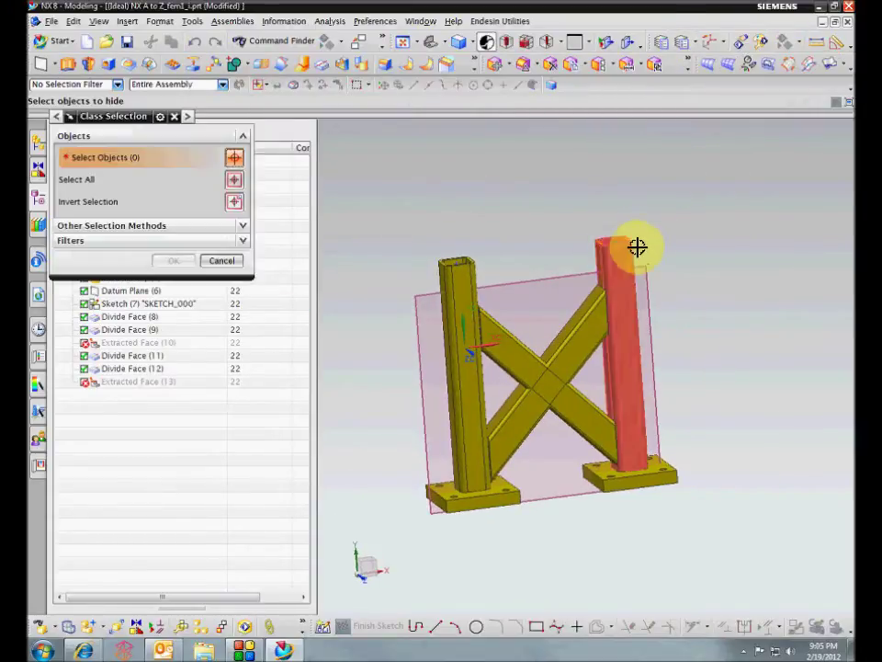
pyautogui.click(596, 325)
pyautogui.click(465, 350)
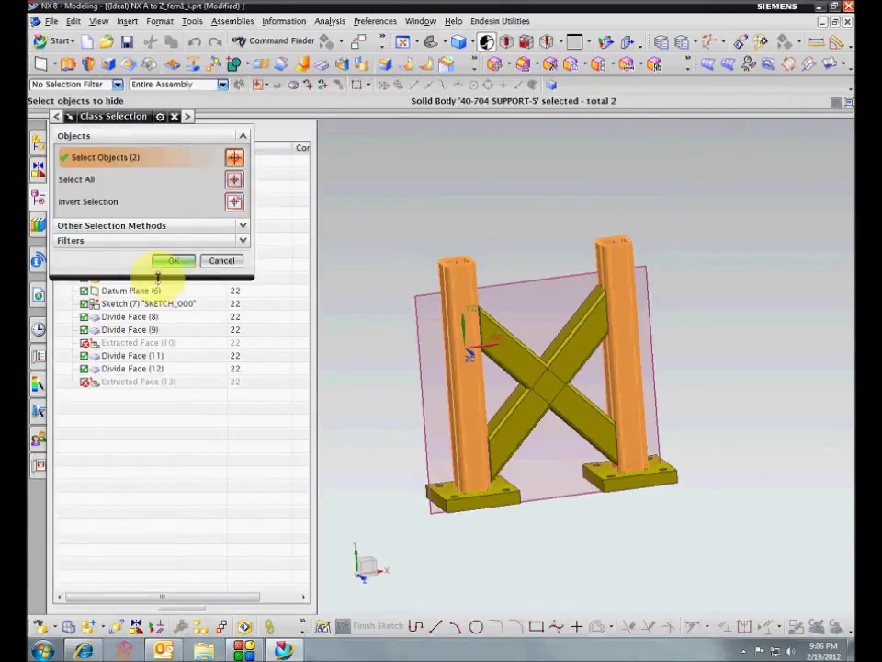
pyautogui.click(171, 260)
pyautogui.scroll(4, 588, 386)
pyautogui.moveTo(597, 368); pyautogui.dragTo(695, 382, button='middle')
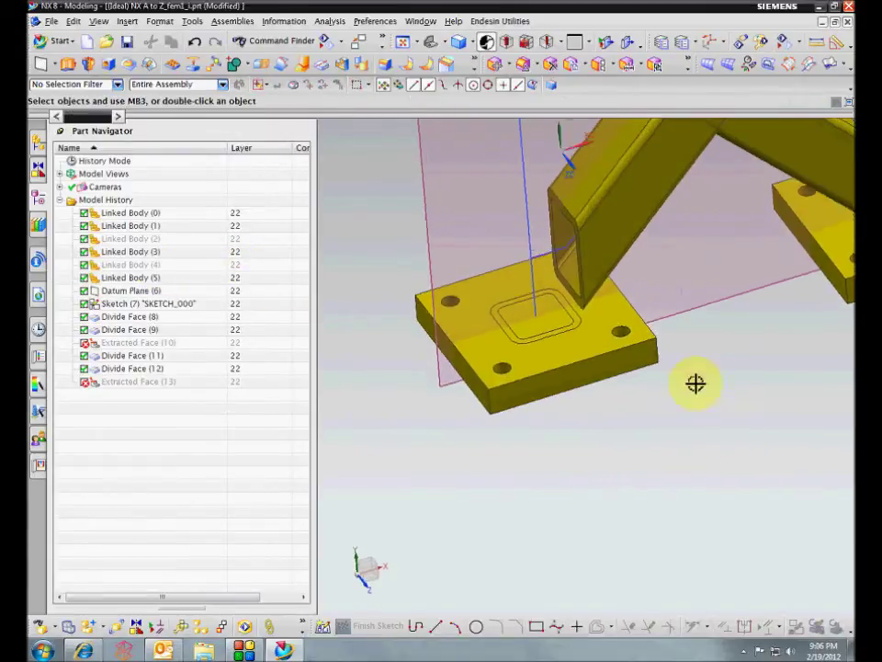
# Delete the features Extracted Face (13) and Extracted Face (10) from the model history
pyautogui.click(134, 382)
pyautogui.moveTo(396, 464); pyautogui.dragTo(486, 491, button='middle')
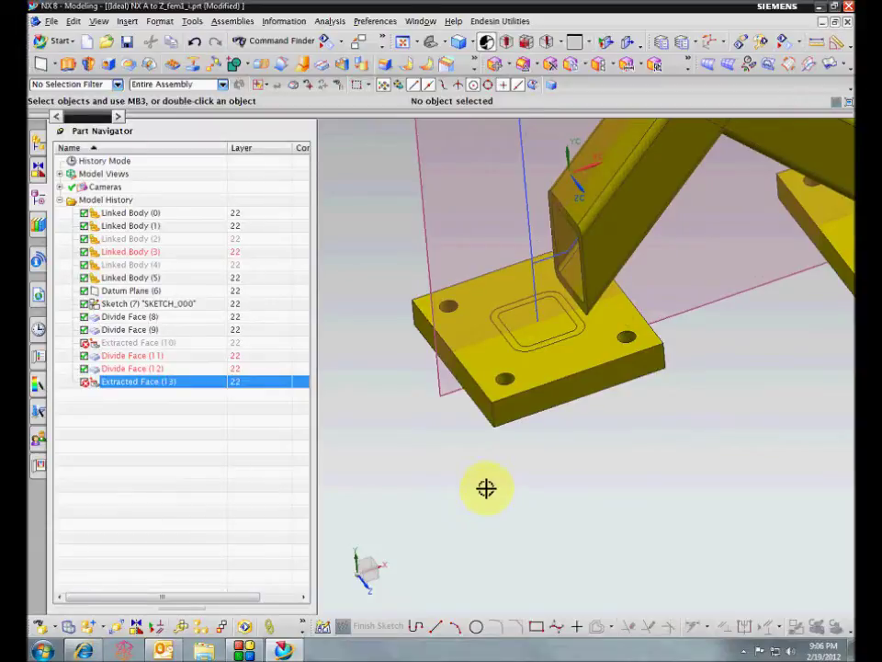
pyautogui.press('Escape')
pyautogui.click(118, 382)
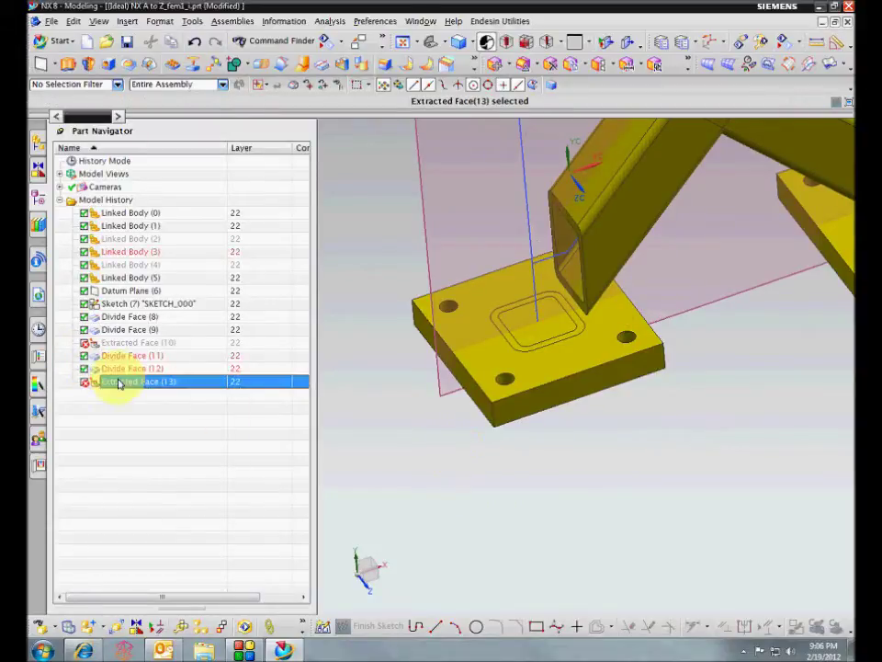
pyautogui.press('Delete')
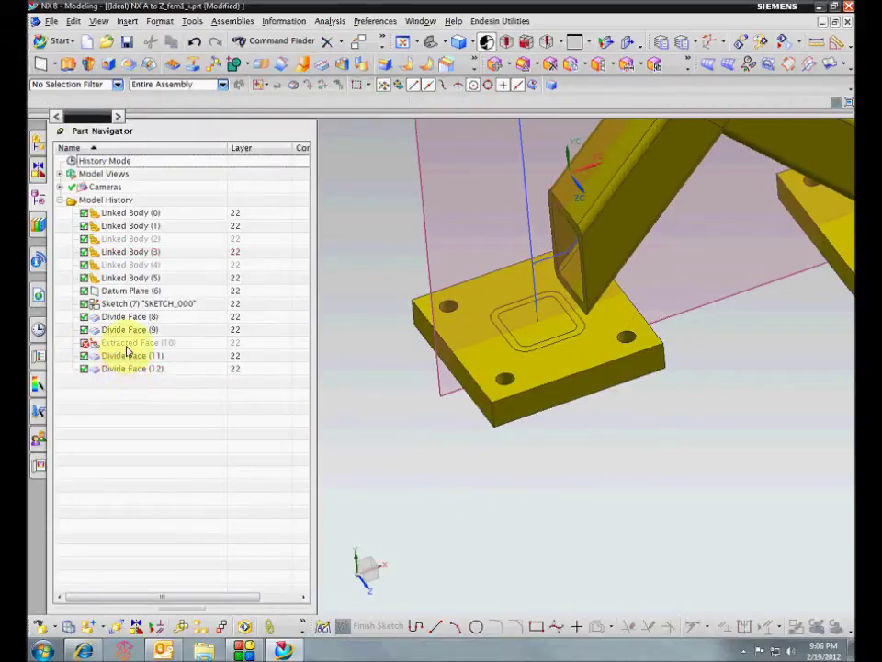
pyautogui.click(127, 345)
pyautogui.press('Delete')
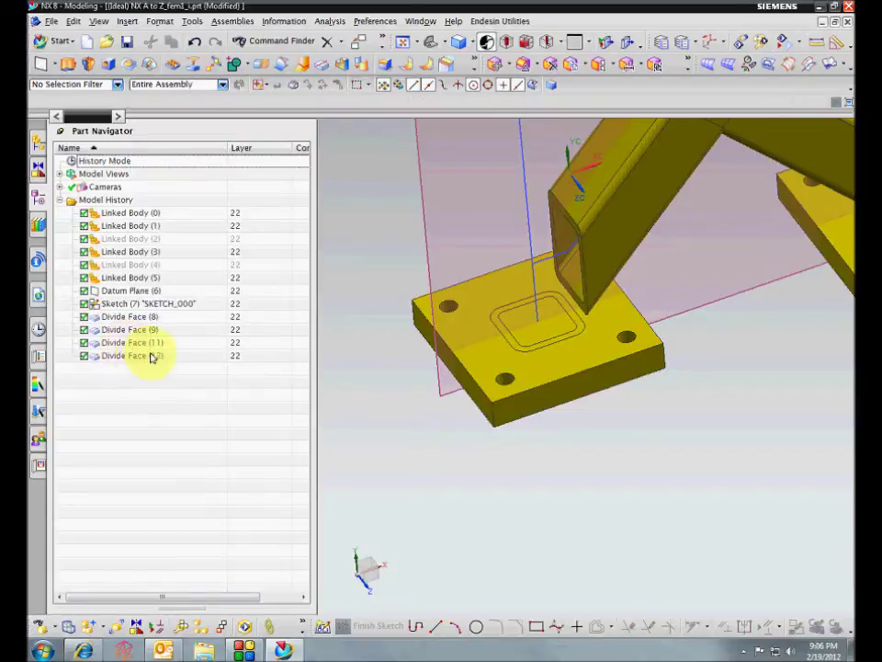
# Delete all four Divide Face features so the solid base plates' top faces are undivided
pyautogui.click(152, 355)
pyautogui.click(160, 342)
pyautogui.click(154, 329)
pyautogui.click(154, 316)
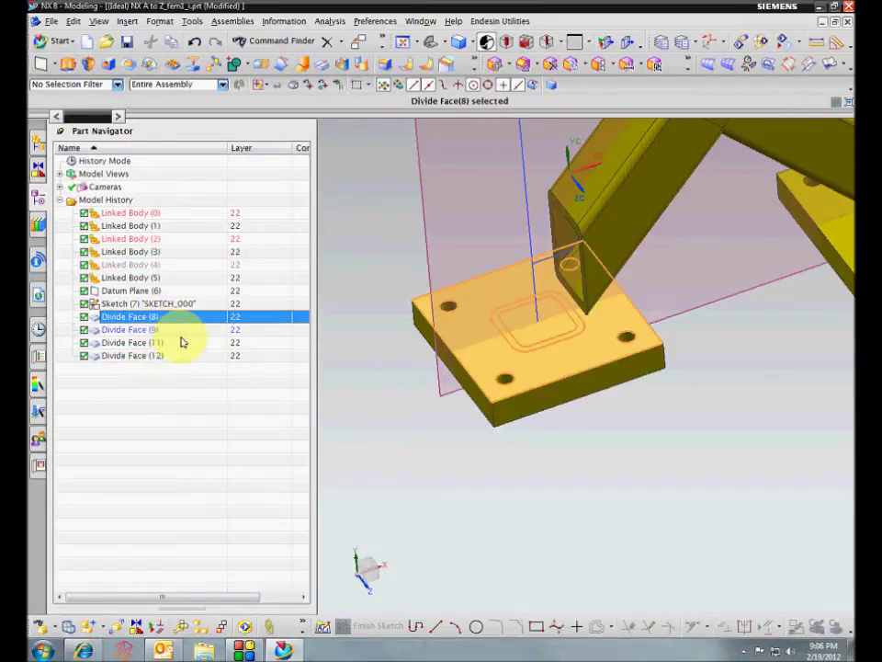
pyautogui.scroll(4, 508, 466)
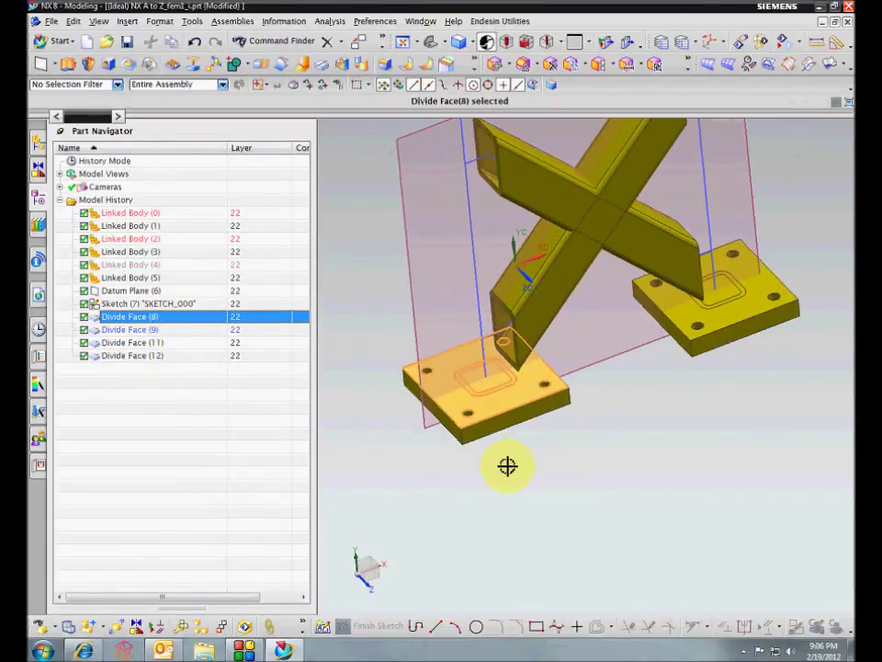
pyautogui.press('Escape')
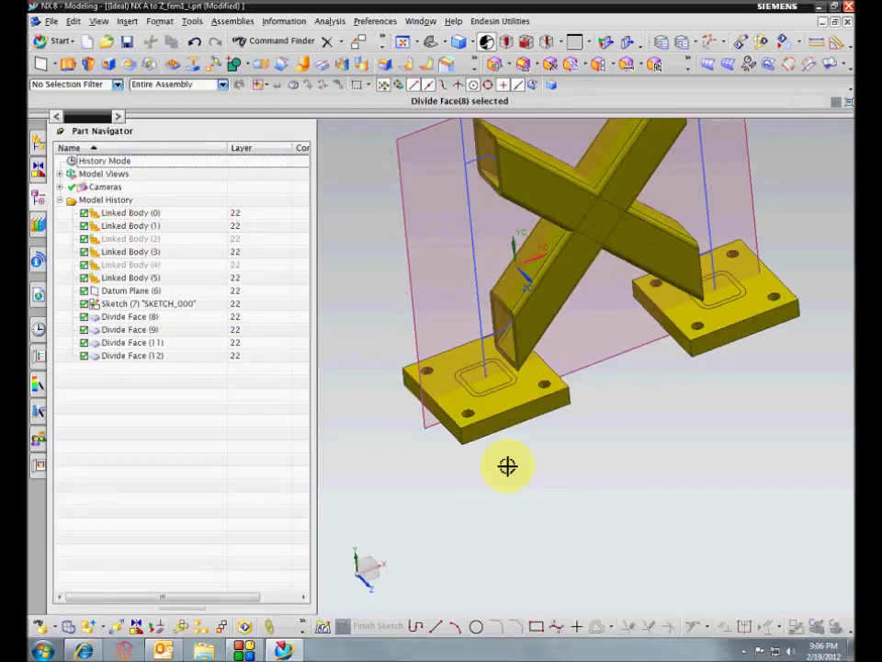
pyautogui.click(147, 359)
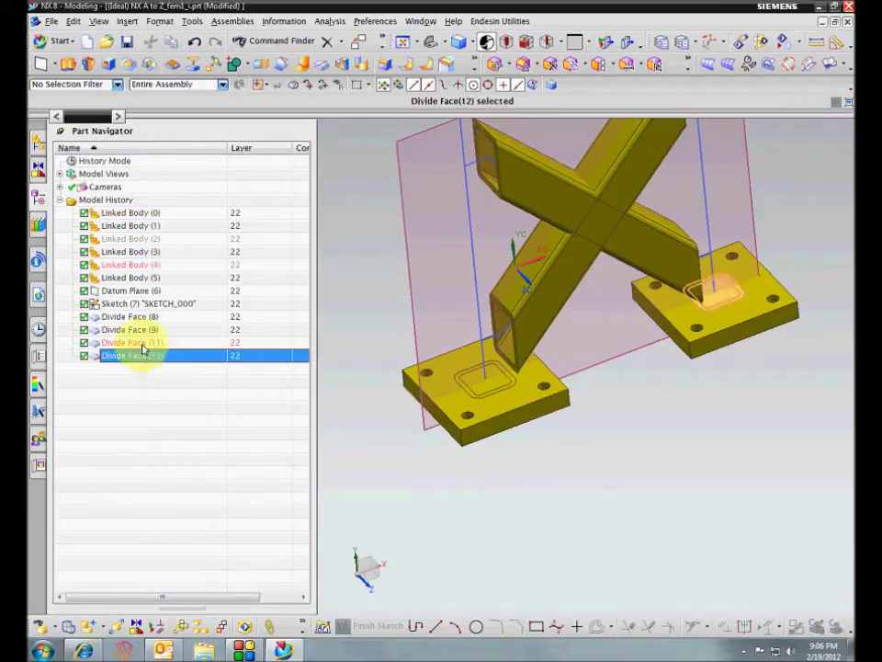
pyautogui.keyDown('shift'); pyautogui.click(134, 326); pyautogui.keyUp('shift')
pyautogui.press('Delete')
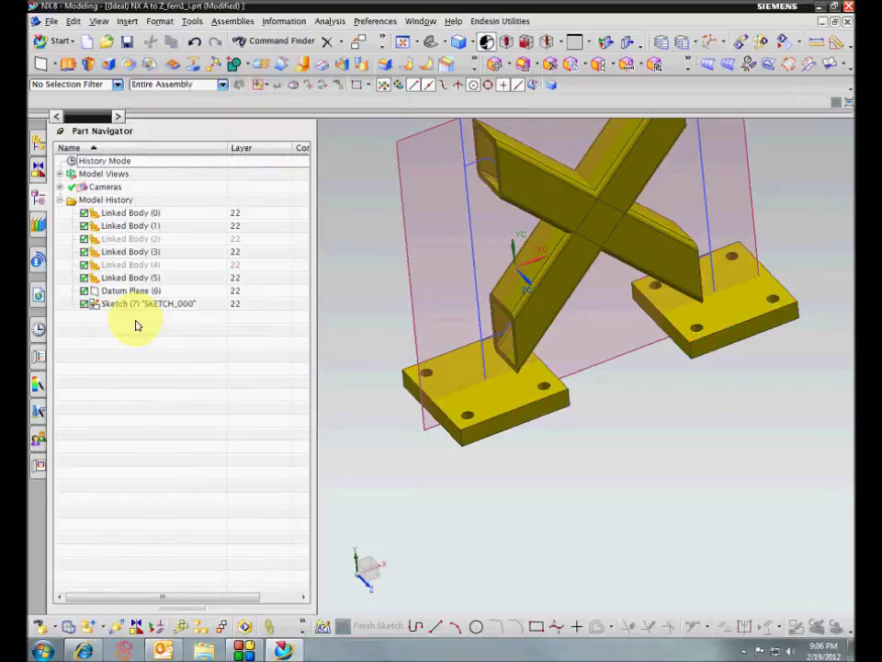
# Show both hidden vertical tube bodies again
pyautogui.moveTo(349, 395); pyautogui.dragTo(674, 318, button='middle')
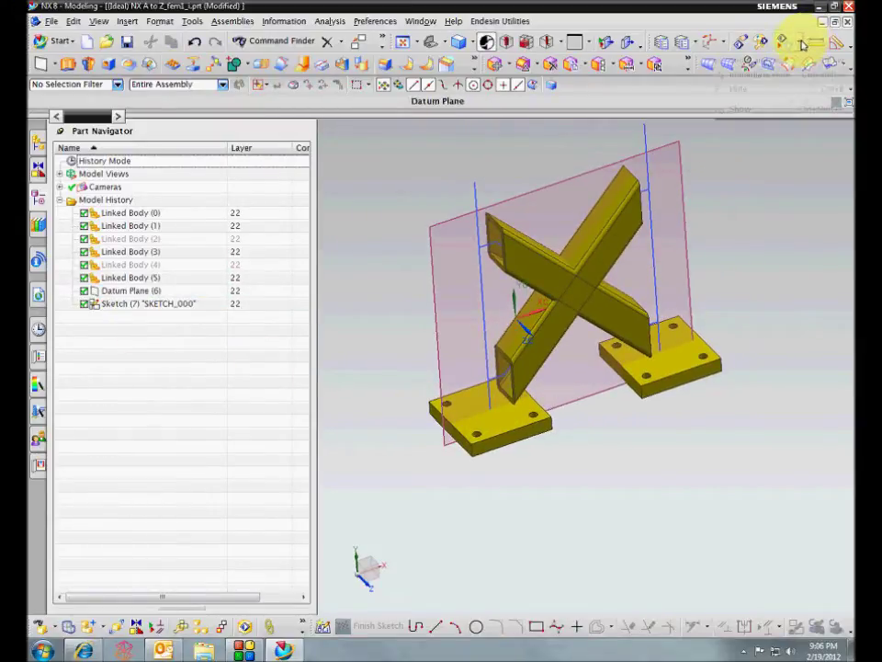
pyautogui.click(742, 109)
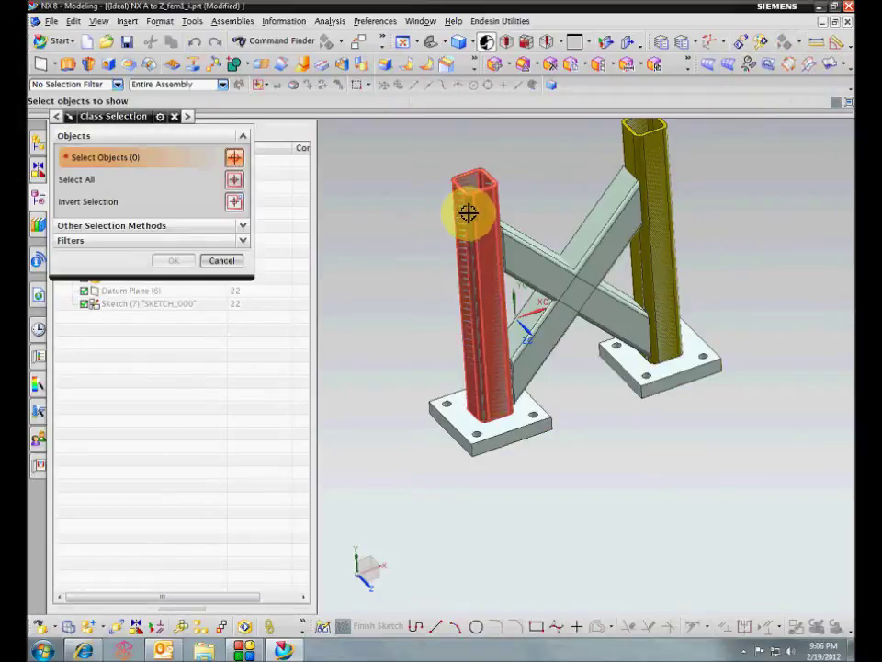
pyautogui.click(469, 212)
pyautogui.click(653, 191)
pyautogui.click(167, 260)
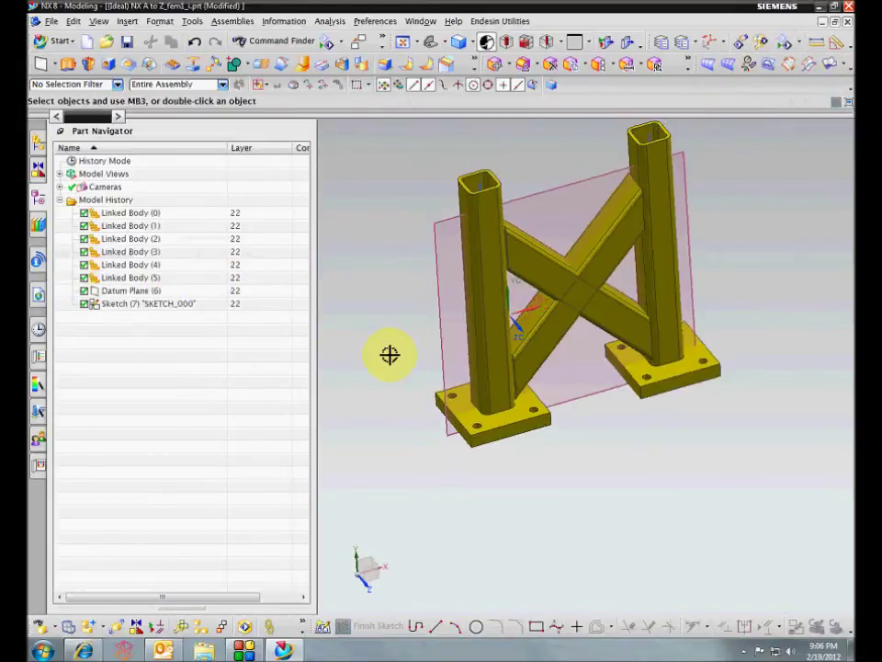
# Extract the top faces of both base plates using Extract Body with type Face and the Face Chain option
pyautogui.scroll(5, 429, 427)
pyautogui.scroll(1, 377, 423)
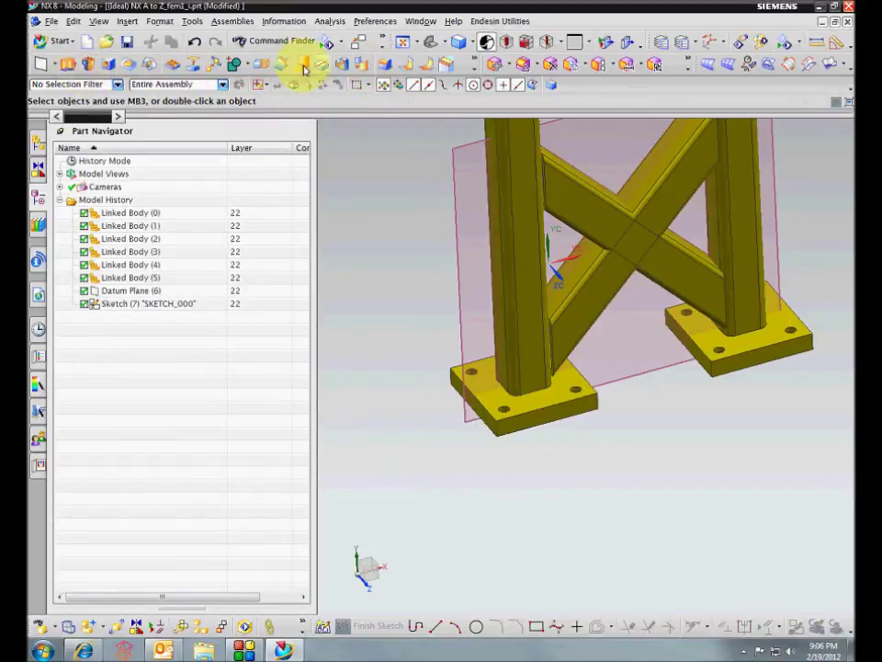
pyautogui.click(195, 64)
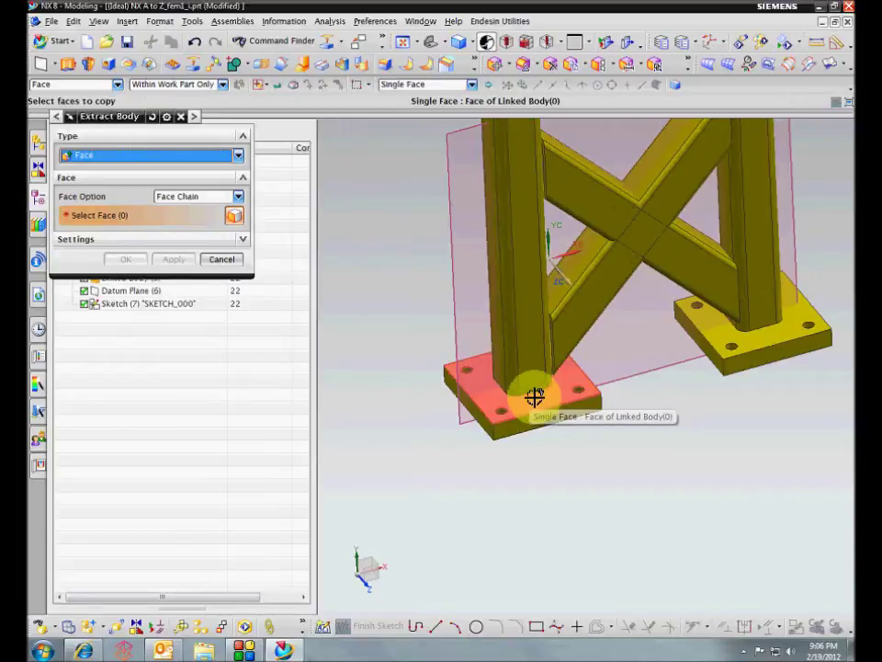
pyautogui.click(534, 398)
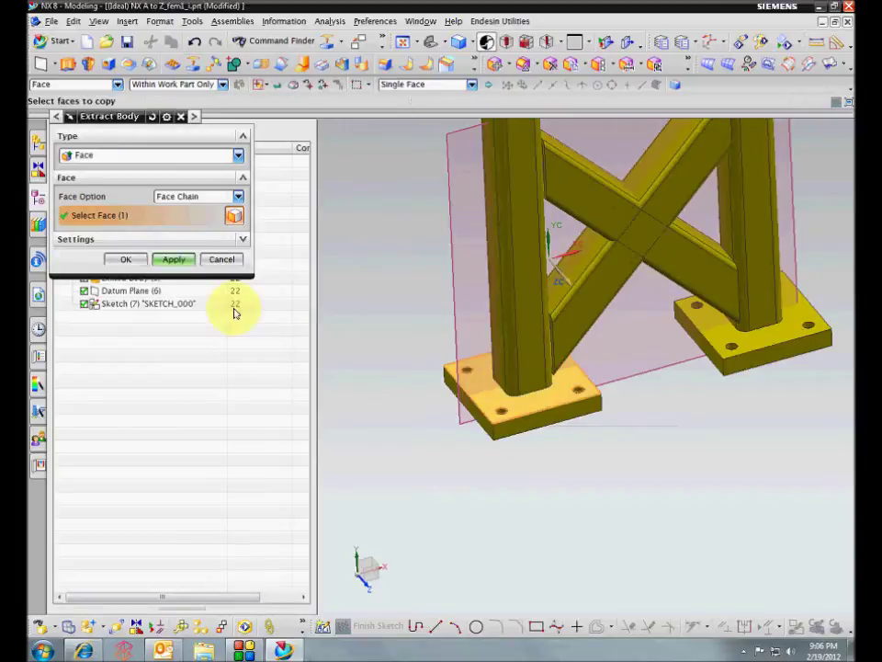
pyautogui.click(764, 335)
pyautogui.click(171, 261)
pyautogui.click(220, 259)
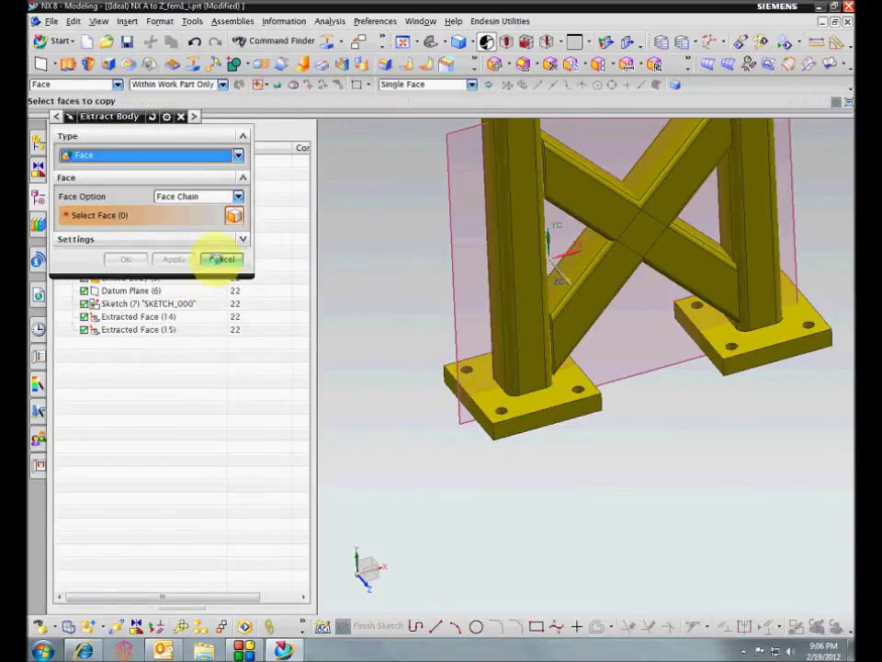
# Hide both solid base plate bodies, leaving only their extracted top faces visible
pyautogui.click(798, 45)
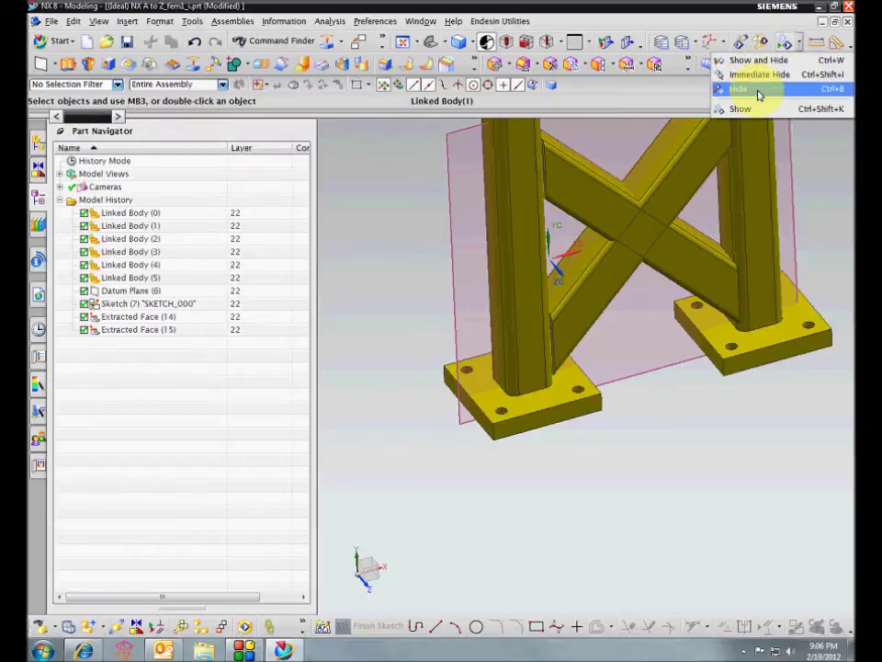
pyautogui.click(759, 86)
pyautogui.click(795, 326)
pyautogui.click(543, 399)
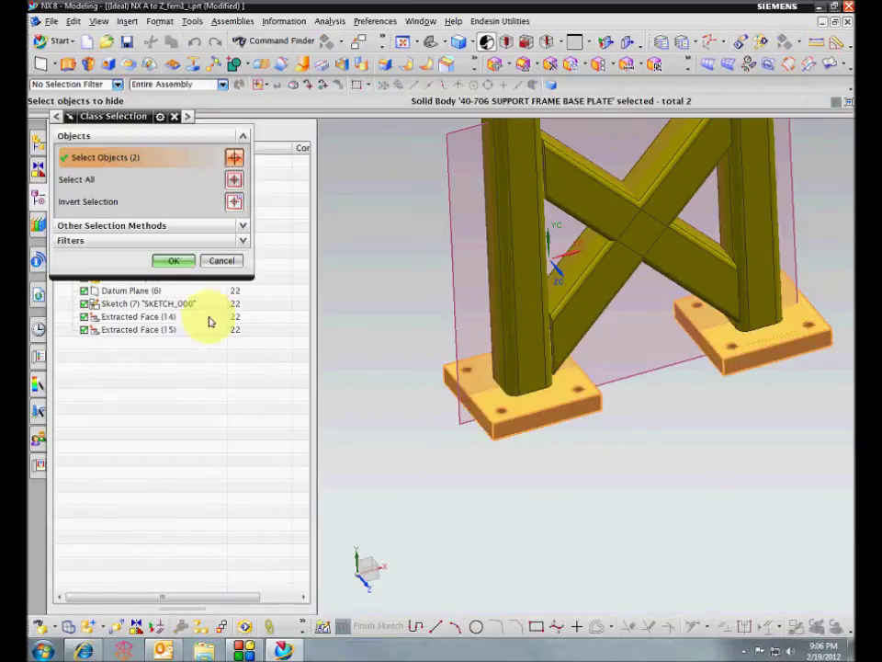
pyautogui.click(184, 264)
# Divide the first extracted base plate face along the outer bottom edge loop of its vertical tube
pyautogui.scroll(1, 487, 191)
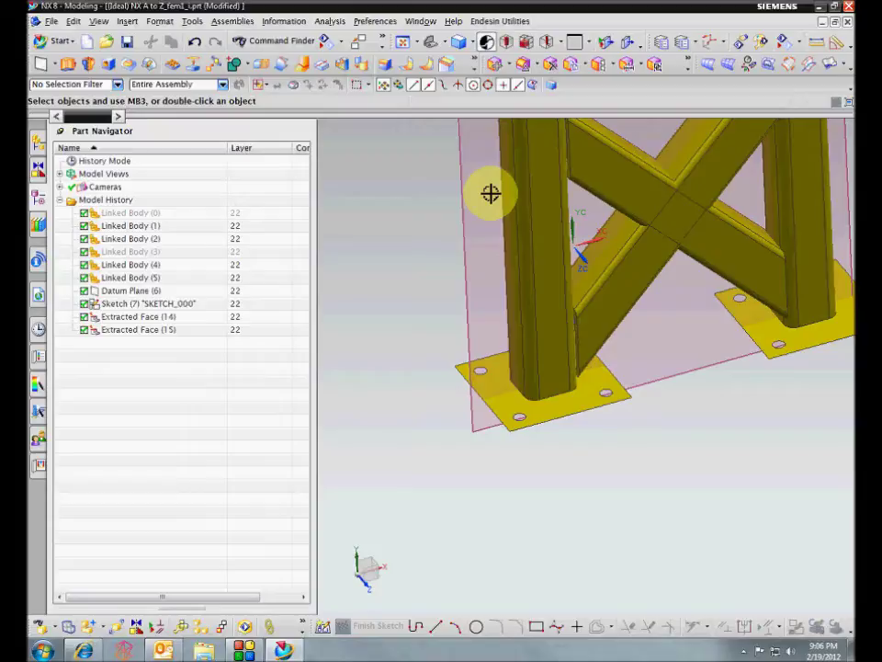
pyautogui.click(322, 69)
pyautogui.scroll(-4, 437, 203)
pyautogui.click(484, 385)
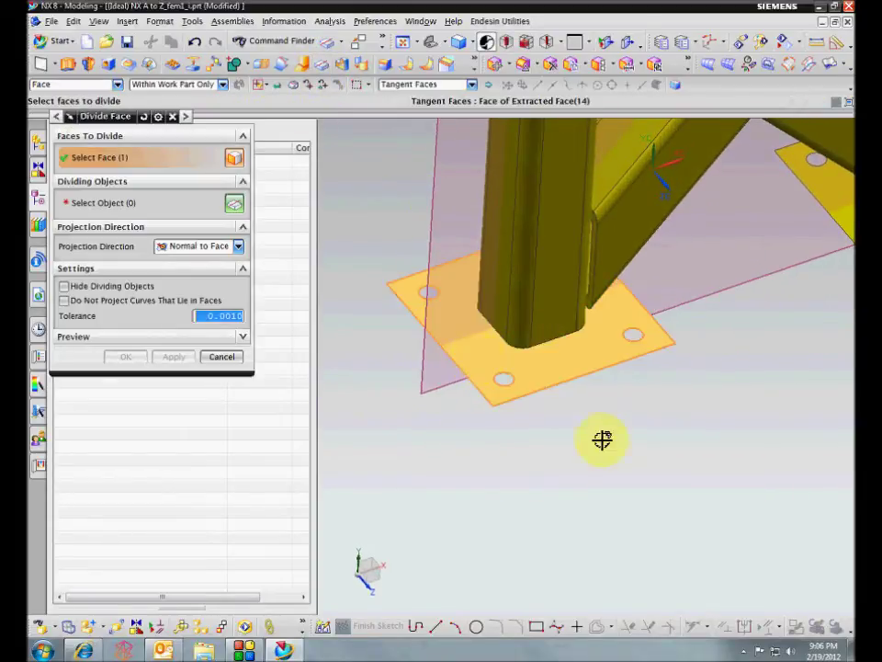
pyautogui.middleClick(637, 421)
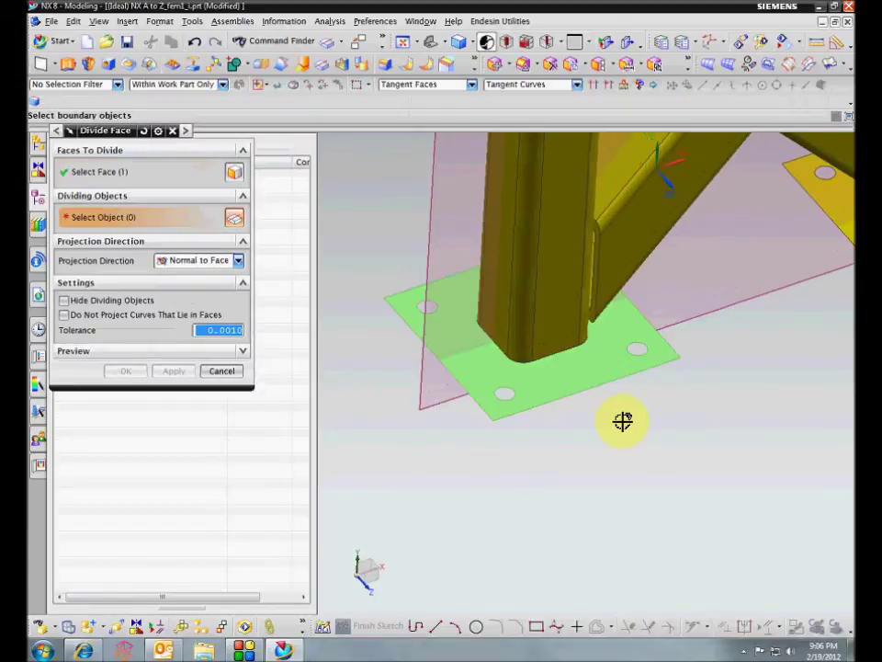
pyautogui.click(551, 358)
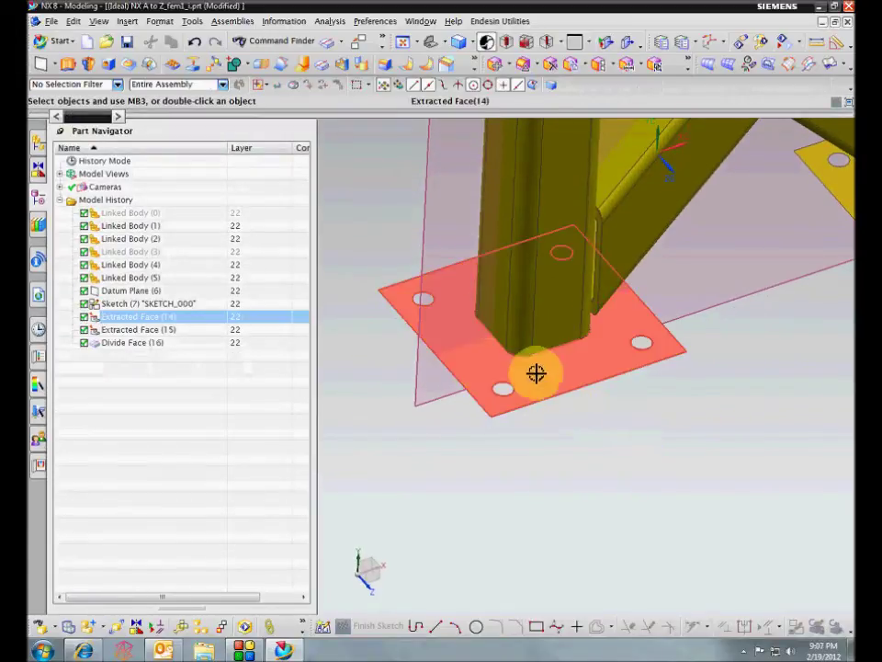
# Divide the first extracted base plate face along the inner bottom edge loop of its tube, picking the edges in wireframe display
pyautogui.click(322, 69)
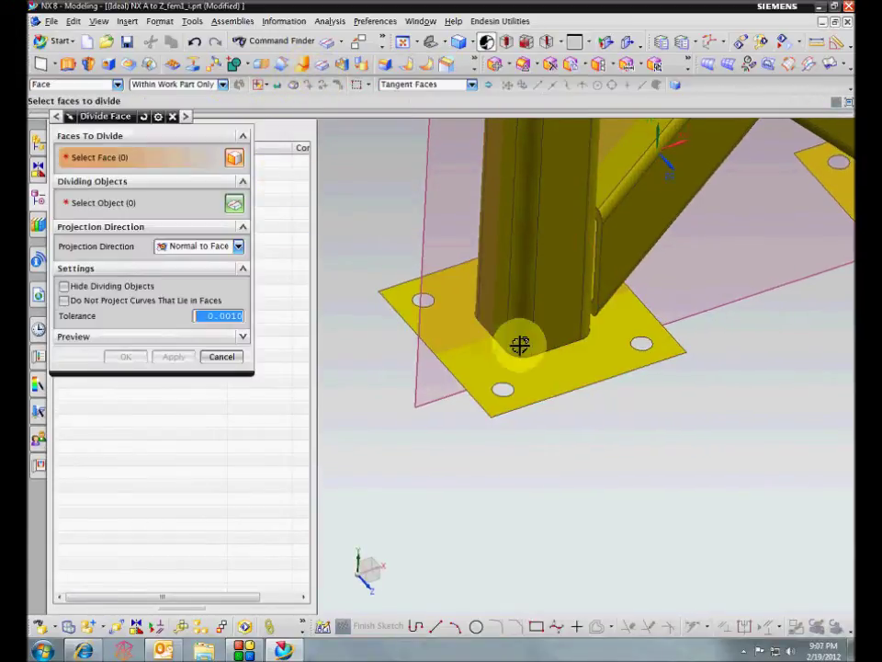
pyautogui.click(549, 367)
pyautogui.middleClick(762, 385)
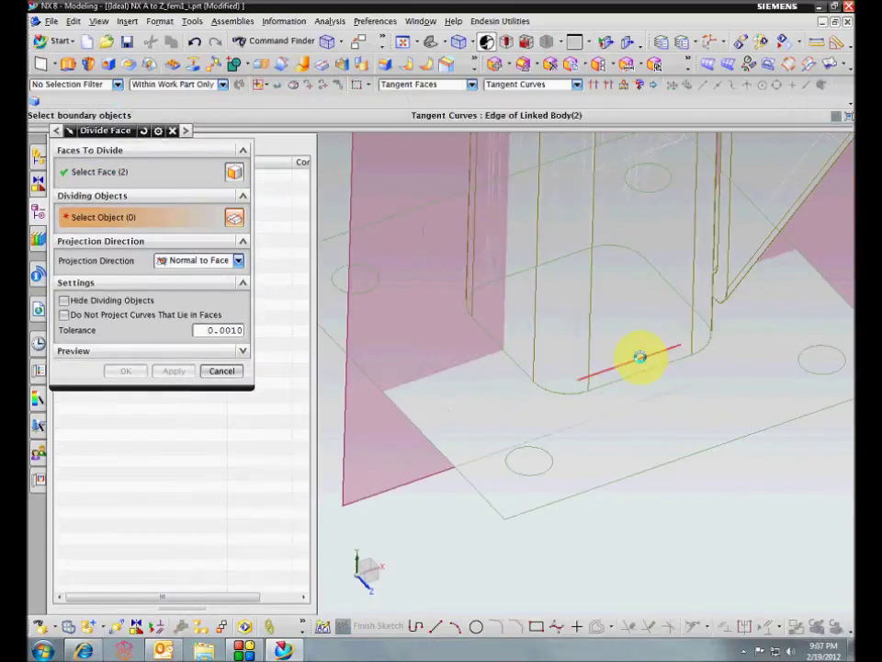
pyautogui.click(640, 356)
pyautogui.click(698, 362)
pyautogui.scroll(-4, 732, 448)
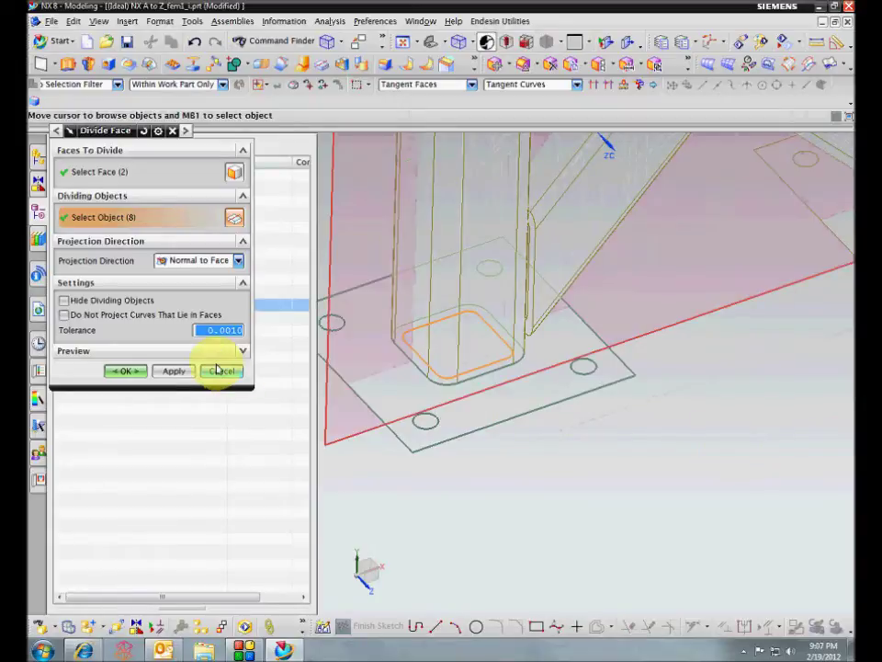
pyautogui.click(176, 370)
# Divide the second extracted base plate face along the outer bottom edge loop of its vertical tube
pyautogui.moveTo(541, 429); pyautogui.dragTo(625, 375, button='middle')
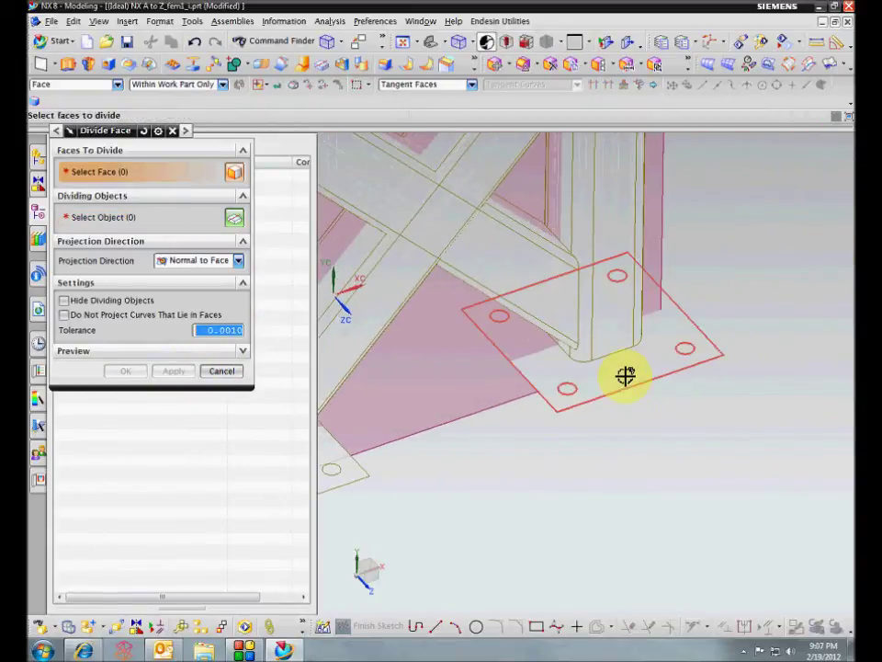
pyautogui.click(625, 375)
pyautogui.middleClick(624, 347)
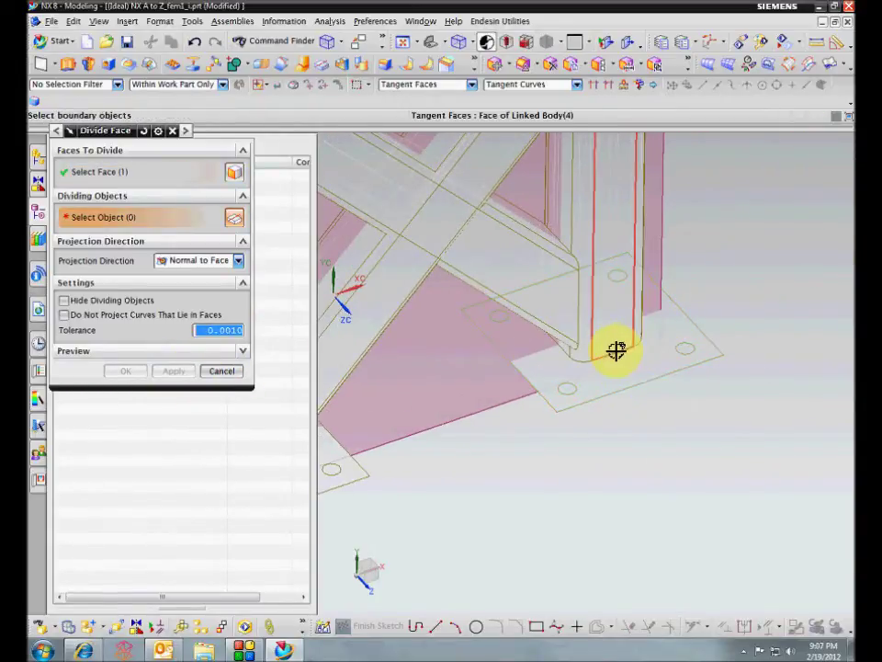
pyautogui.click(617, 350)
pyautogui.middleClick(729, 315)
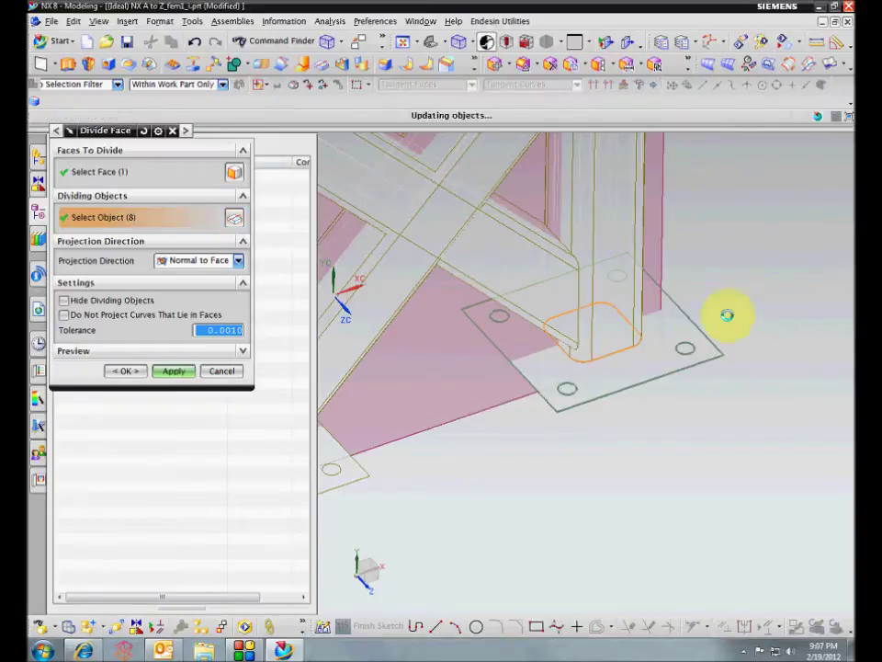
# Divide the second extracted base plate face along its tube's inner bottom edge loop, then return the model to shaded display
pyautogui.click(639, 360)
pyautogui.middleClick(759, 292)
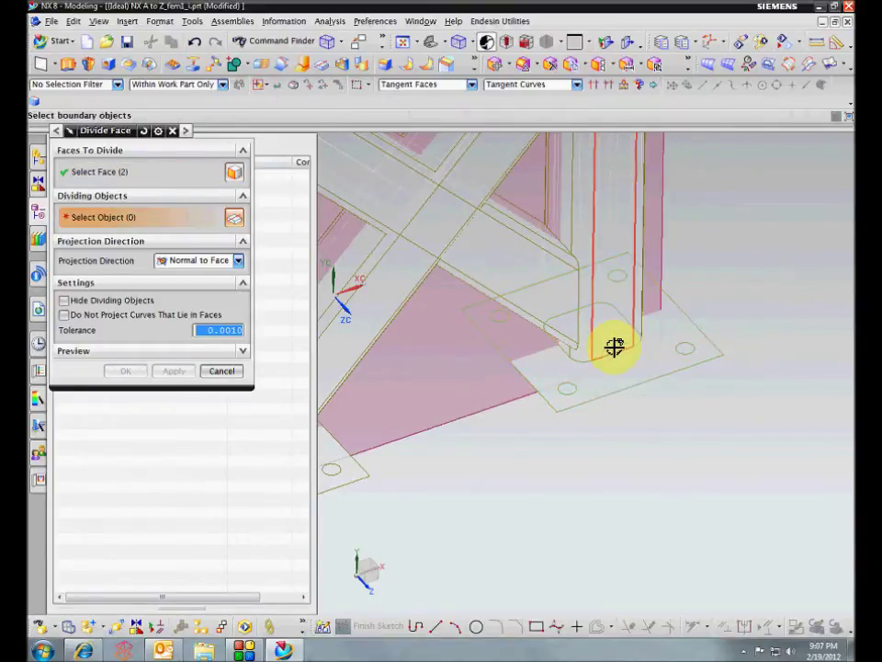
pyautogui.click(614, 346)
pyautogui.middleClick(762, 306)
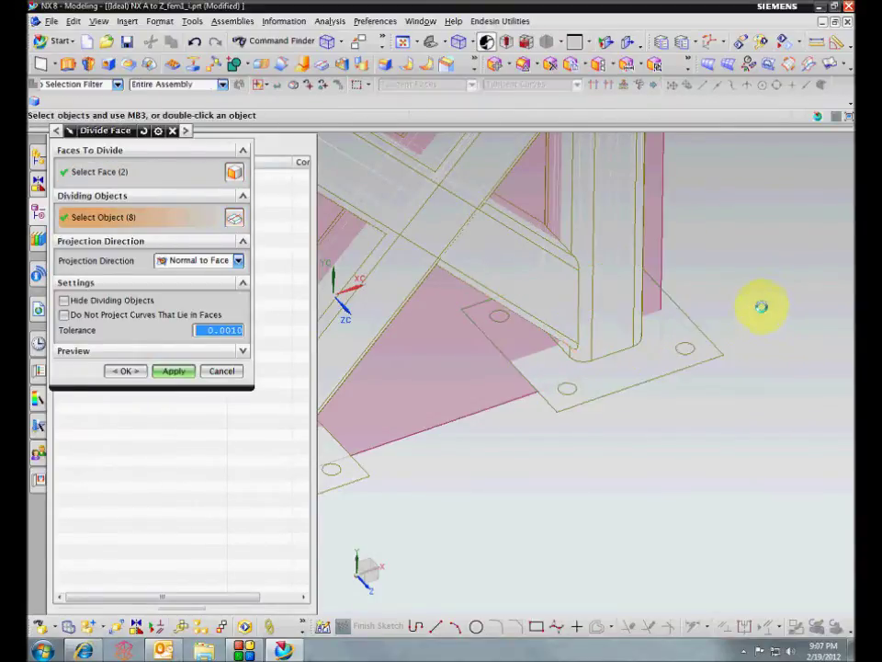
pyautogui.scroll(-5, 370, 394)
pyautogui.click(221, 371)
pyautogui.scroll(-3, 461, 435)
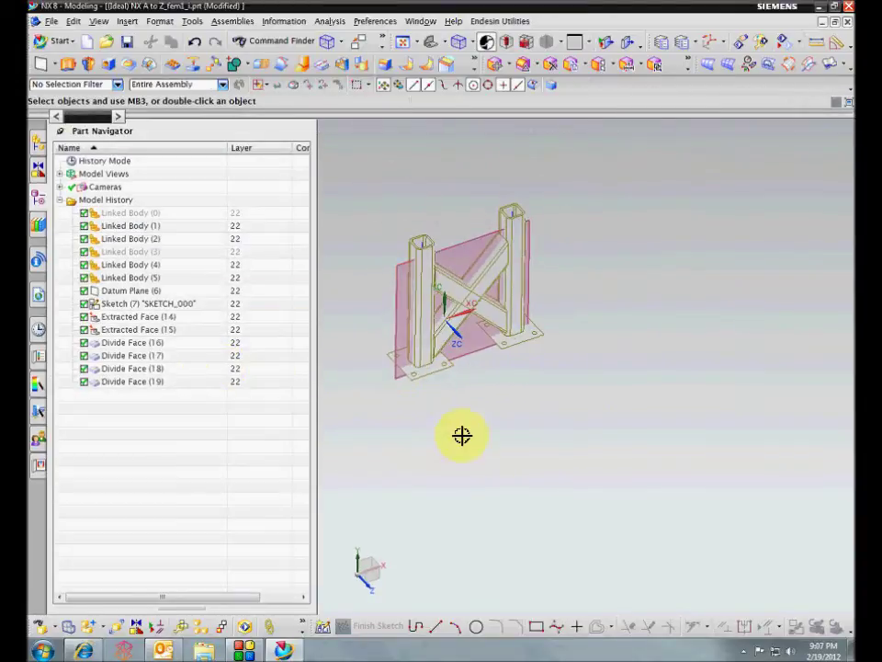
pyautogui.moveTo(702, 398); pyautogui.dragTo(713, 230, button='right')
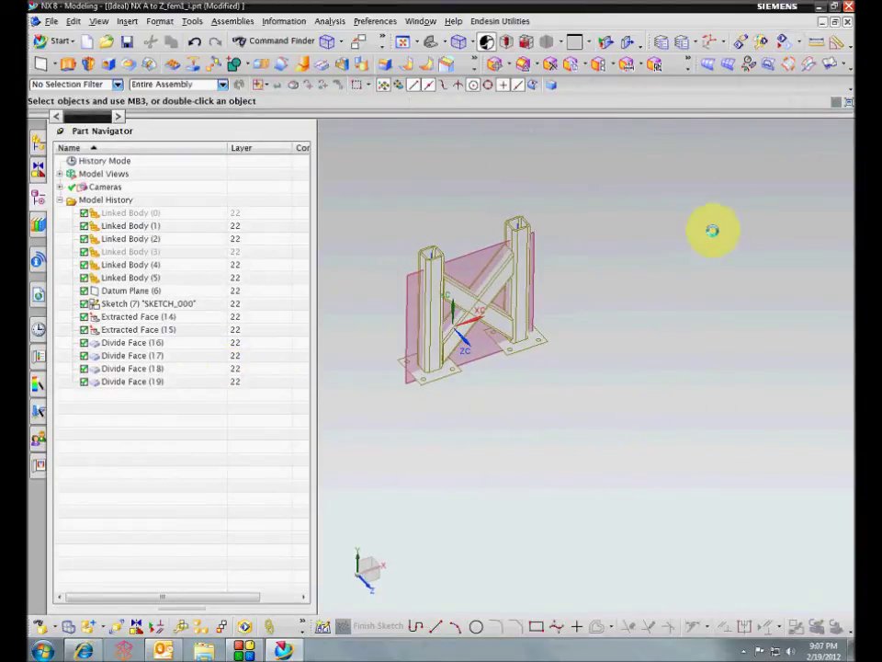
pyautogui.scroll(2, 709, 337)
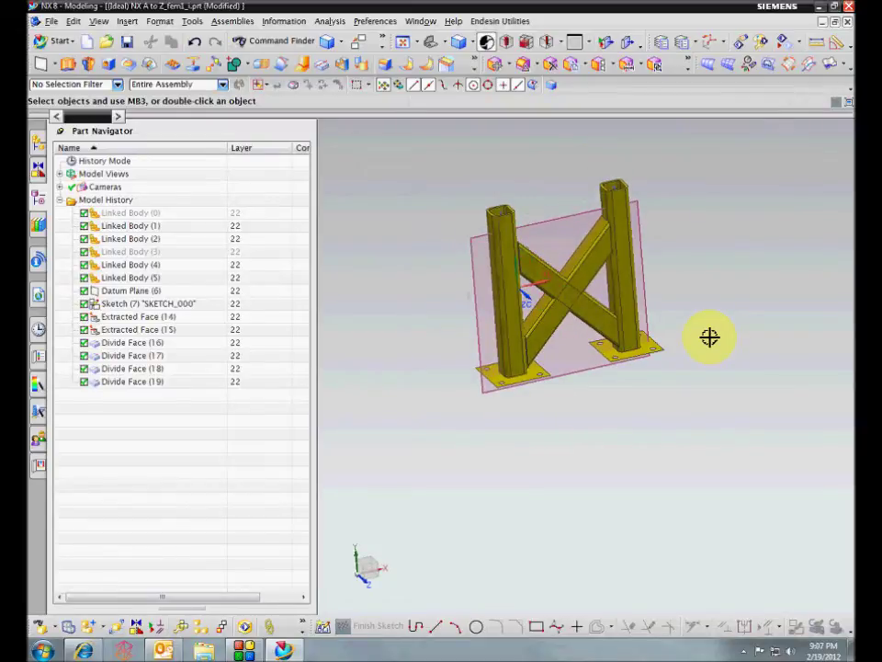
# Hide the four solid bodies of the vertical tubes and the cross braces, keeping the centerlines and base plate faces
pyautogui.click(782, 43)
pyautogui.scroll(2, 834, 147)
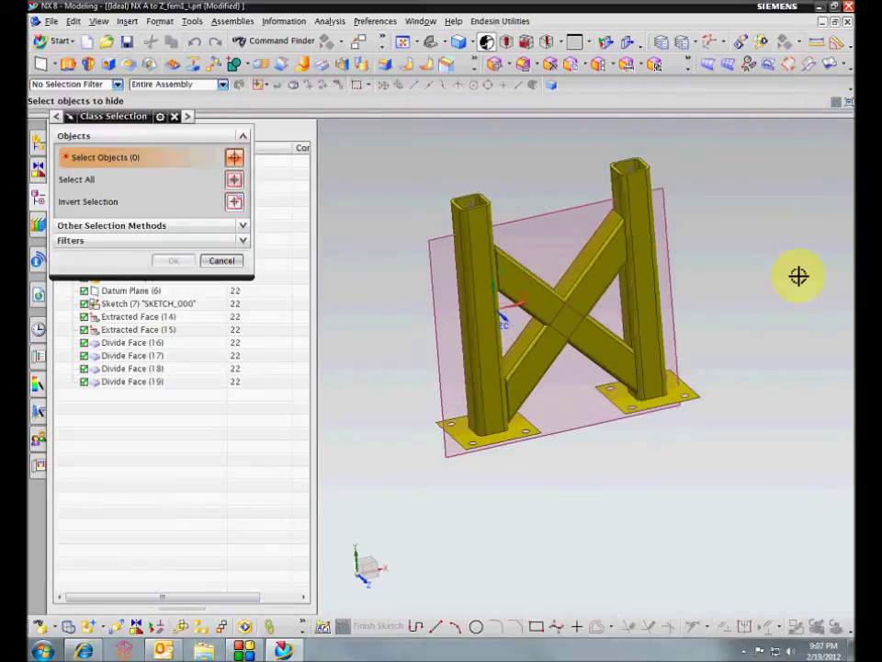
pyautogui.click(642, 256)
pyautogui.click(599, 284)
pyautogui.click(602, 343)
pyautogui.click(482, 272)
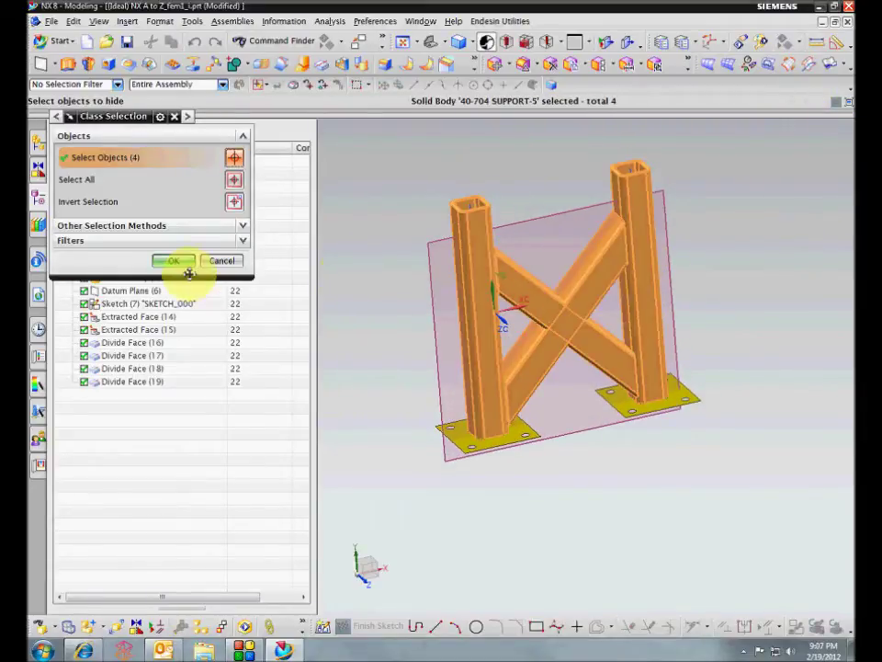
pyautogui.click(174, 261)
pyautogui.moveTo(754, 306); pyautogui.dragTo(769, 134, button='middle')
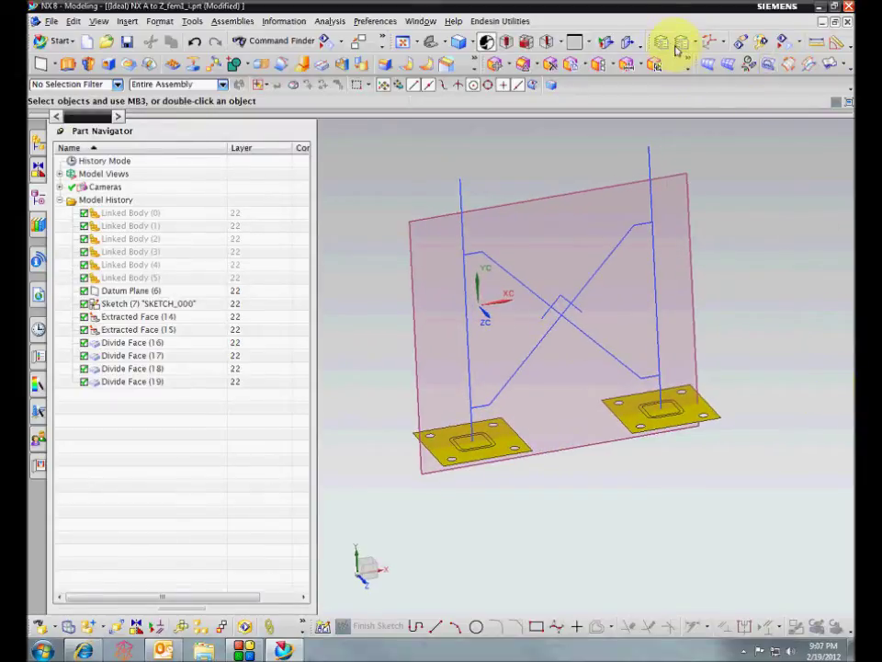
# Hide the datum plane running through the frame centerlines
pyautogui.rightClick(693, 191)
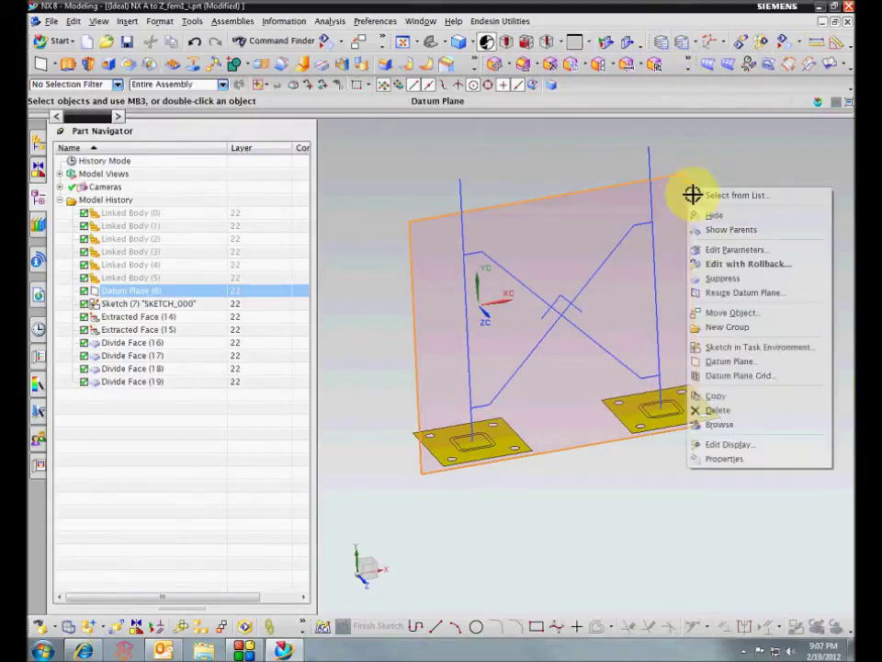
pyautogui.click(703, 215)
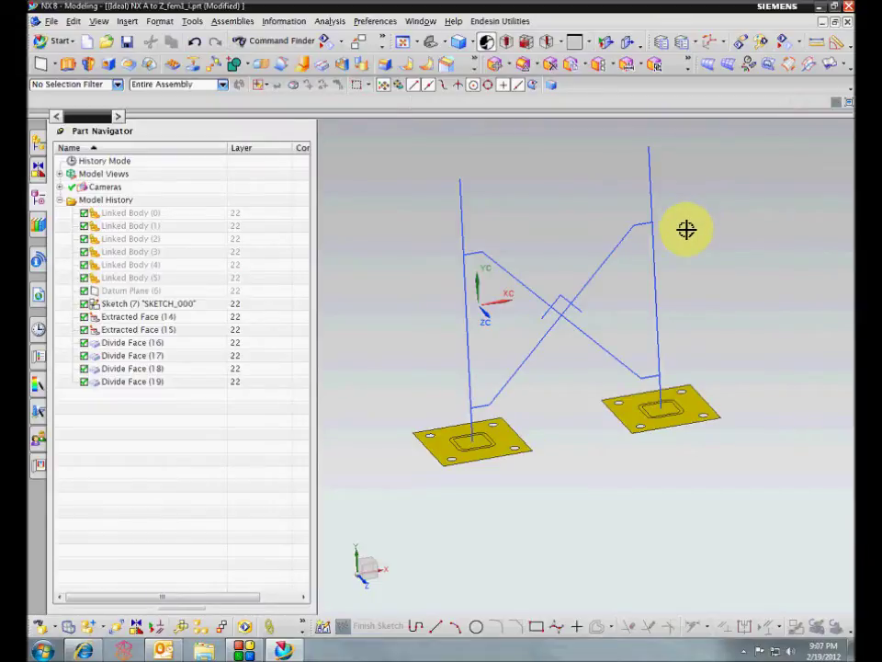
pyautogui.moveTo(686, 229)
pyautogui.mouseDown(button='middle')
pyautogui.moveTo(380, 270)
pyautogui.moveTo(345, 308)
pyautogui.mouseUp(button='middle')
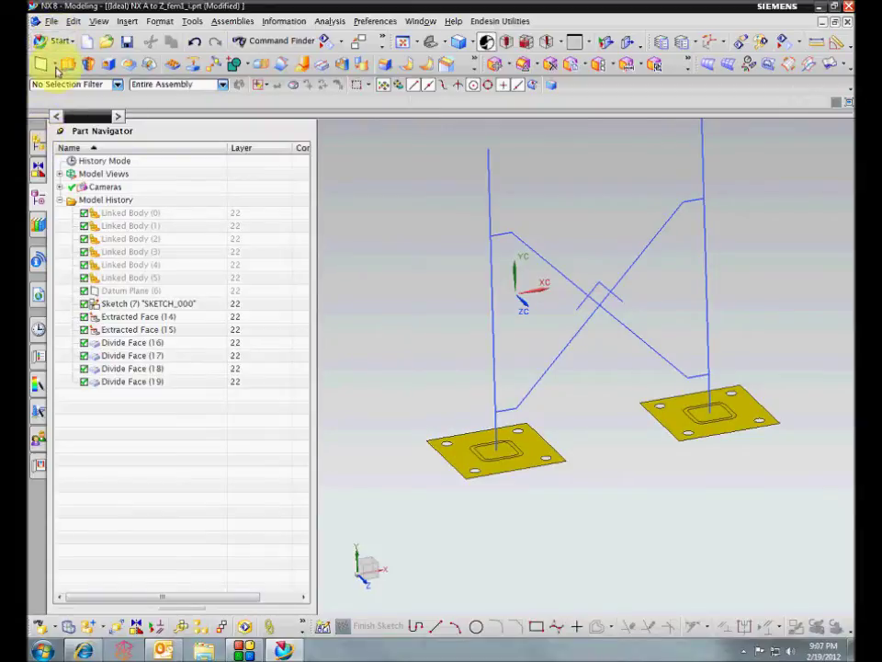
# Switch from Modeling to Advanced Simulation and display the FEM file NX A to Z_fem1.fem
pyautogui.click(57, 41)
pyautogui.click(66, 104)
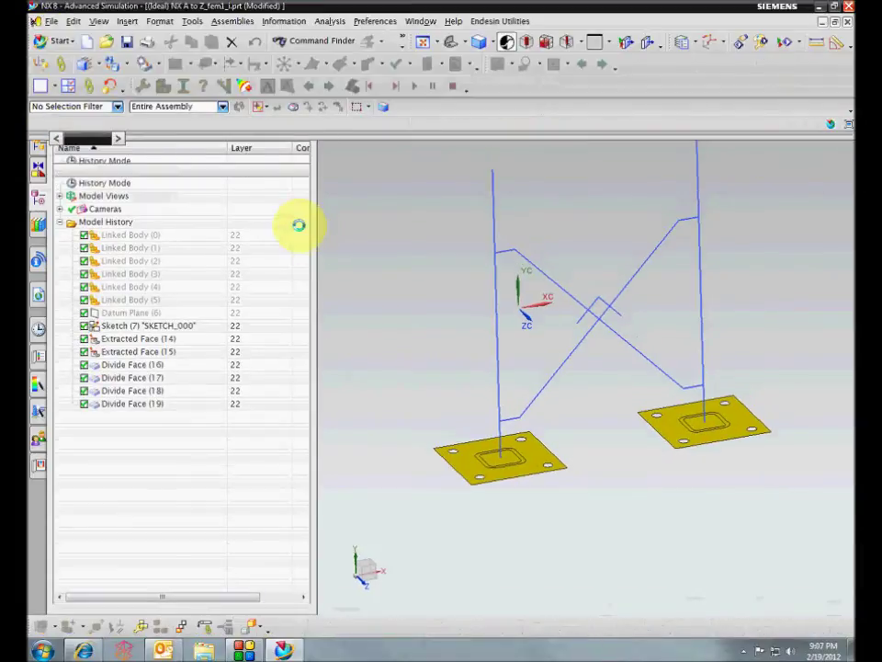
pyautogui.rightClick(73, 183)
pyautogui.moveTo(137, 193)
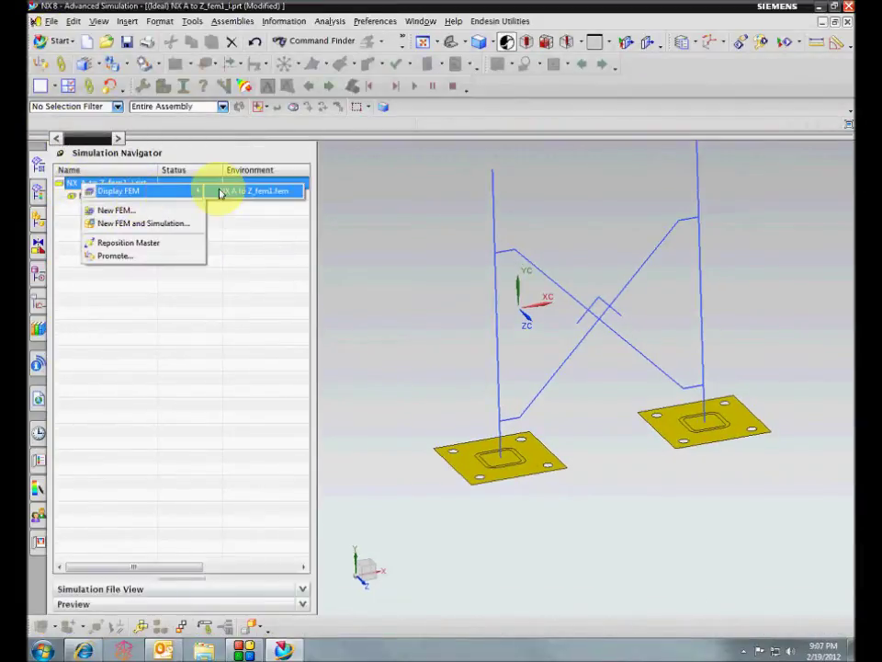
pyautogui.click(217, 192)
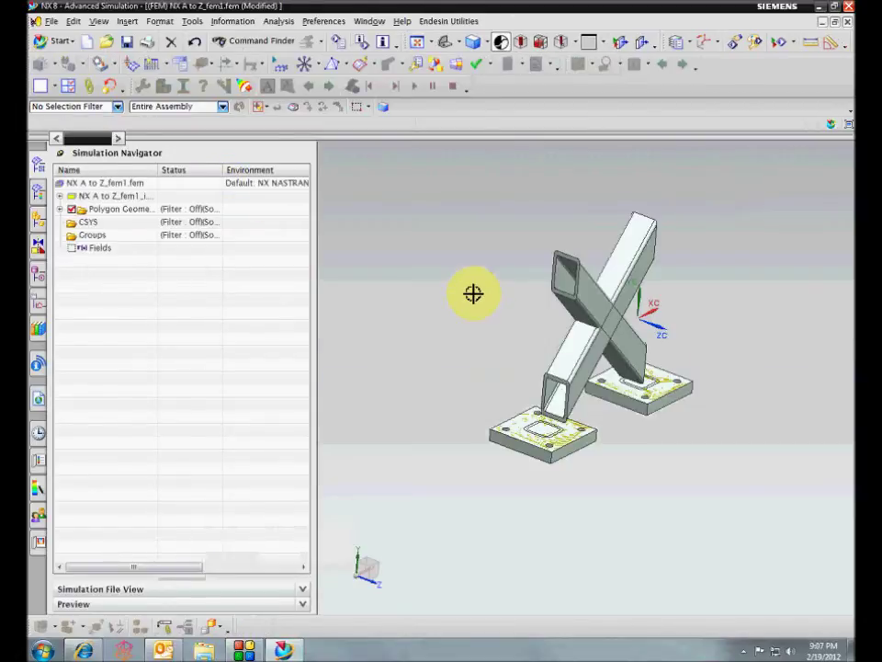
# Edit the FEM to use all visible bodies and include lines and sketch curves from the CAD geometry
pyautogui.rightClick(68, 185)
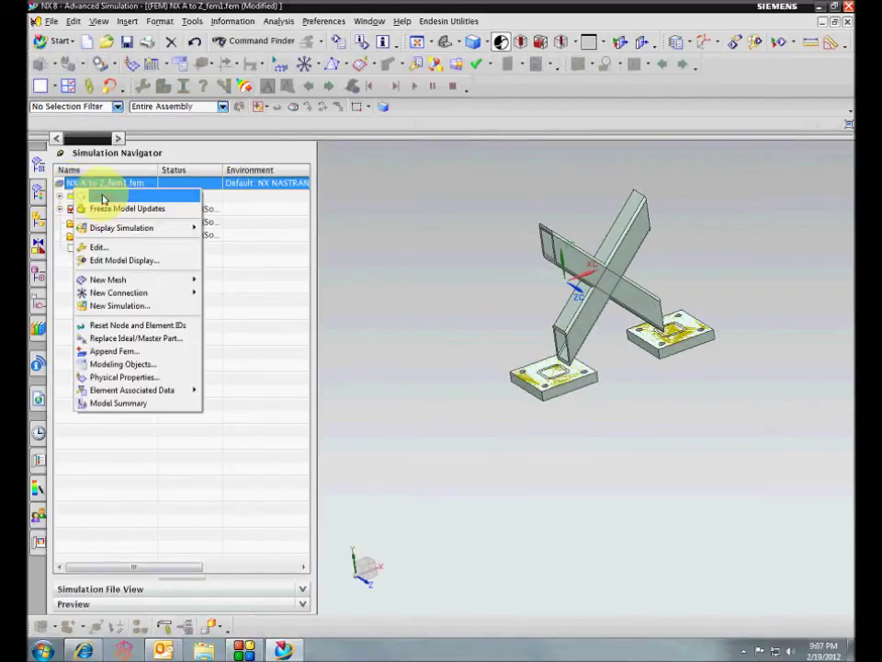
pyautogui.click(123, 248)
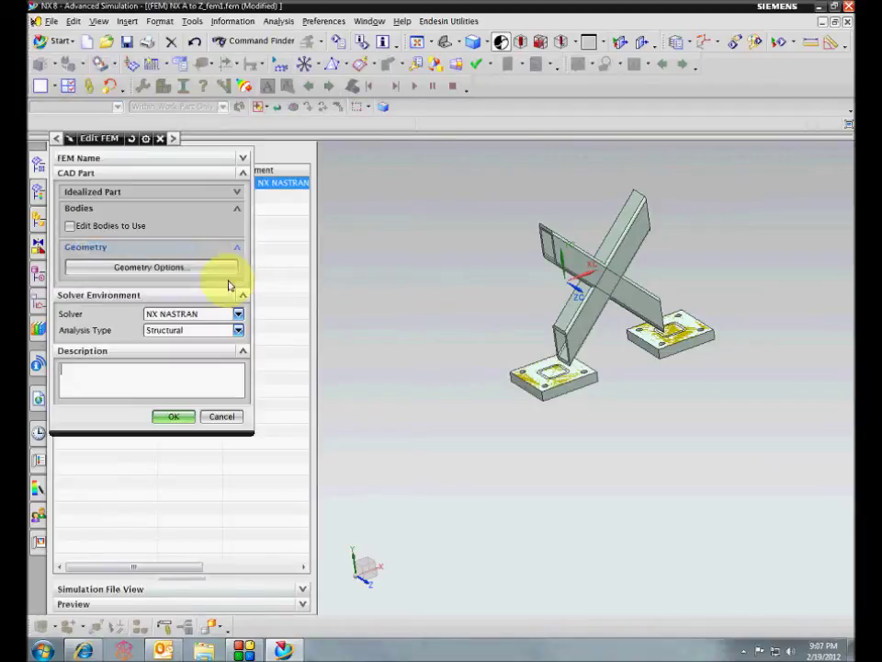
pyautogui.click(82, 227)
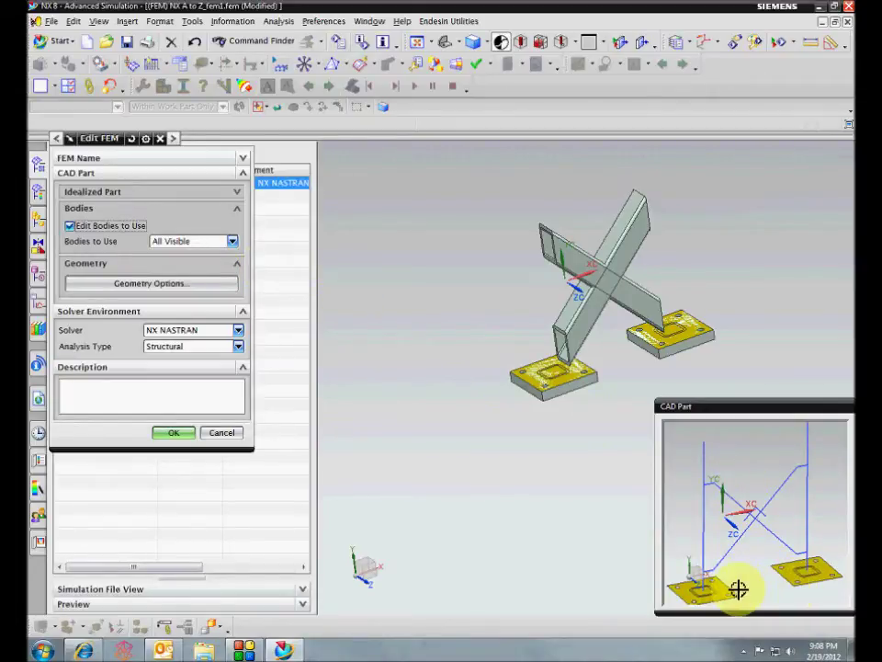
pyautogui.click(193, 283)
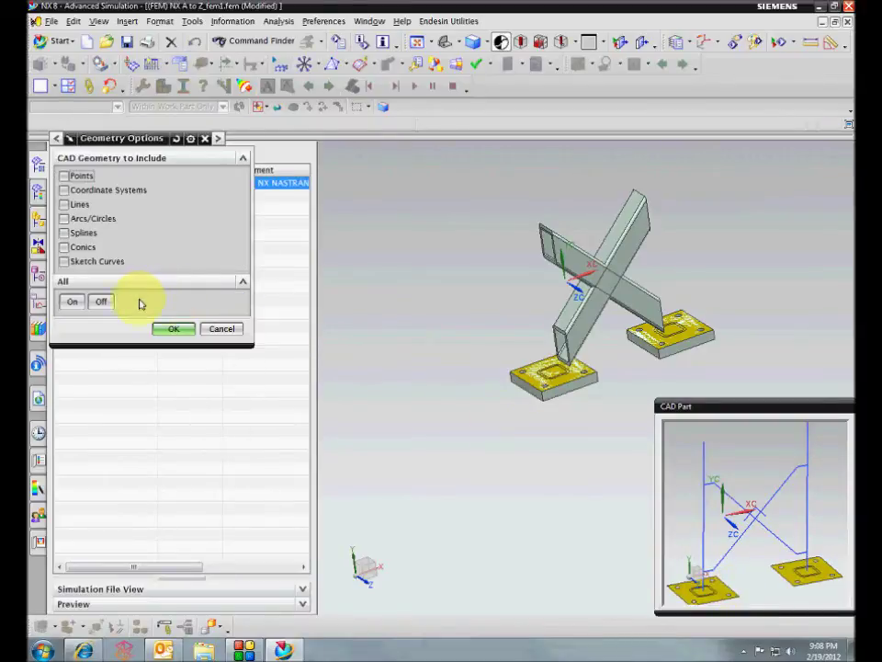
pyautogui.click(64, 205)
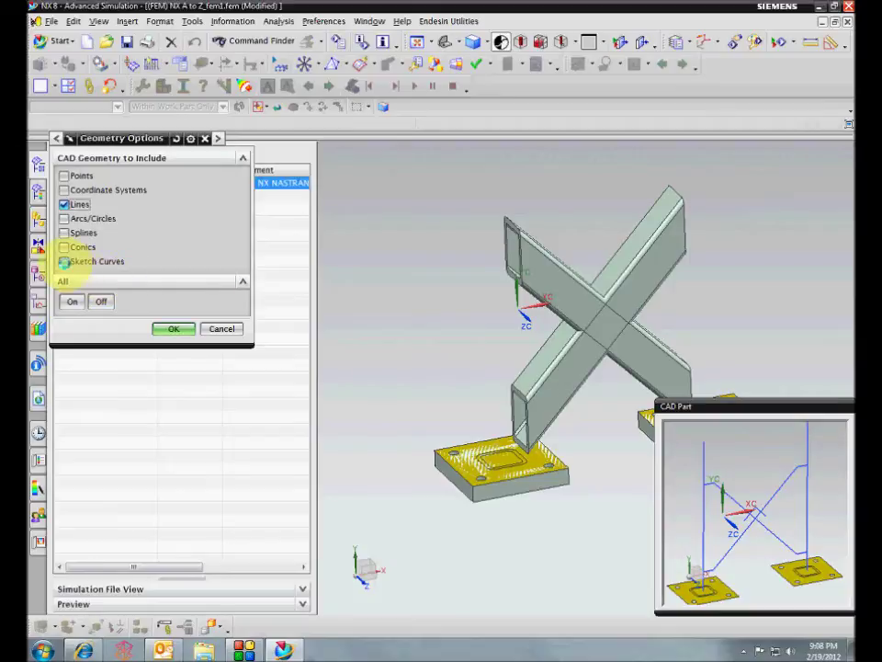
pyautogui.click(64, 262)
pyautogui.click(170, 330)
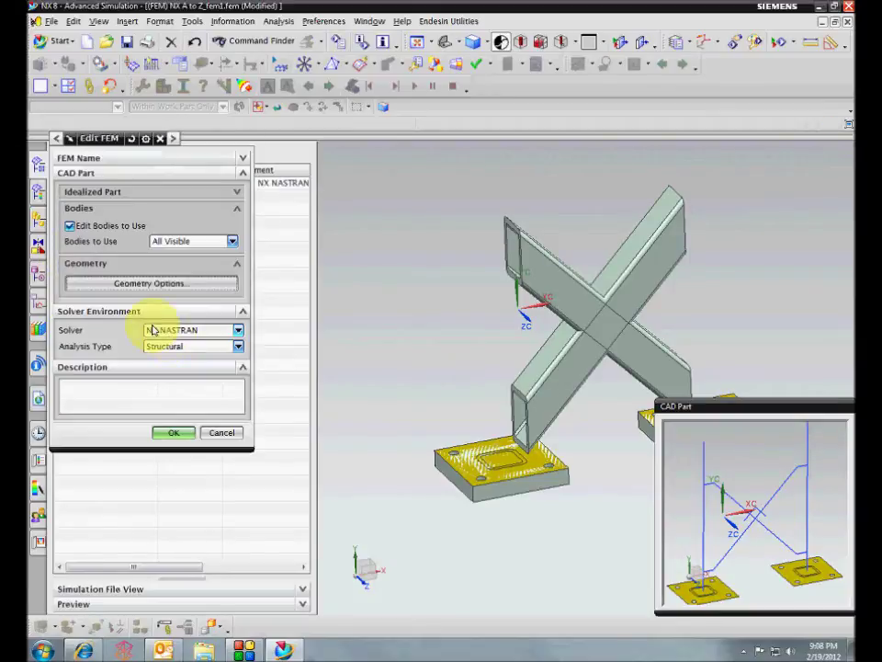
pyautogui.click(174, 432)
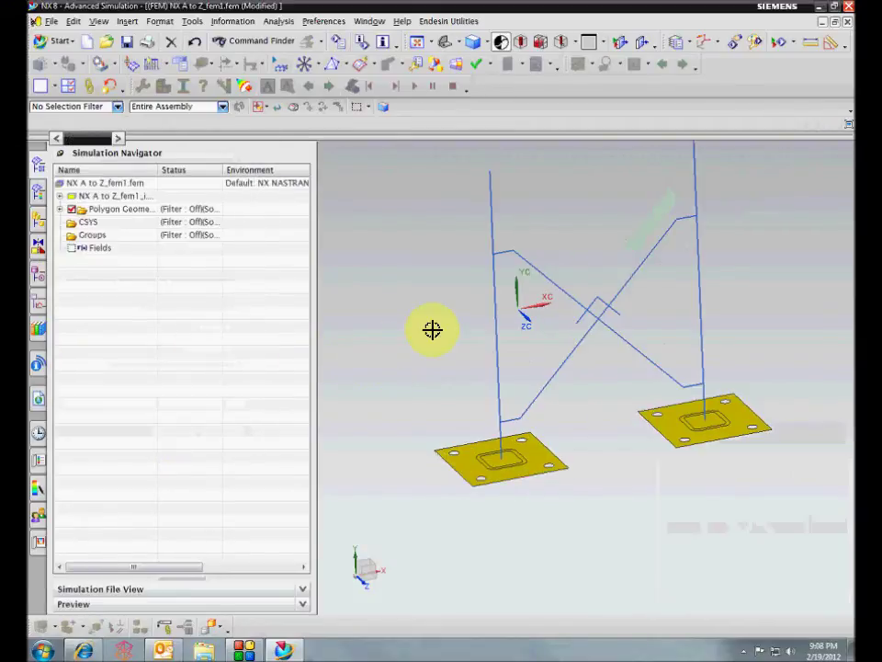
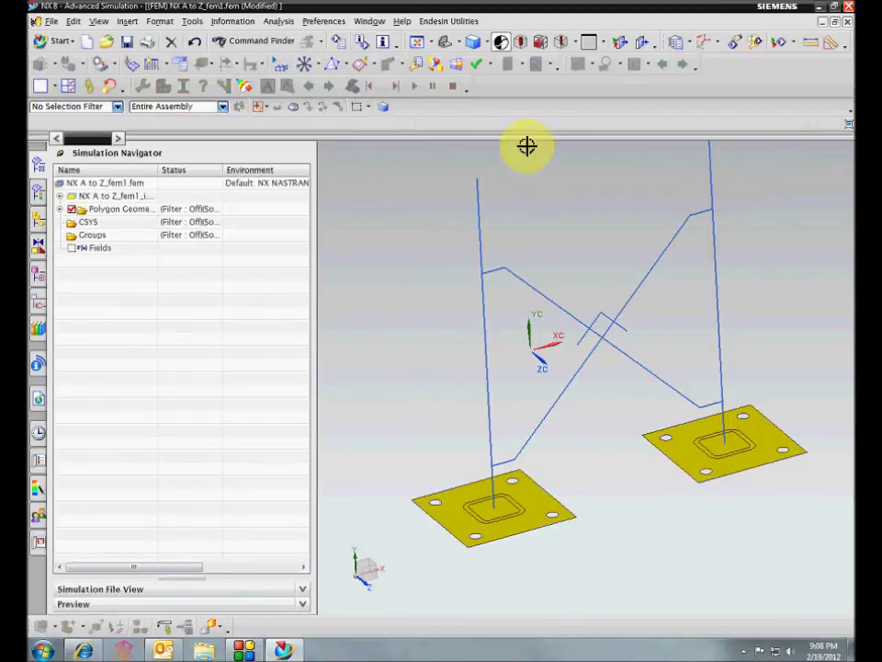
# Show the Model Preparation toolbar
pyautogui.rightClick(510, 88)
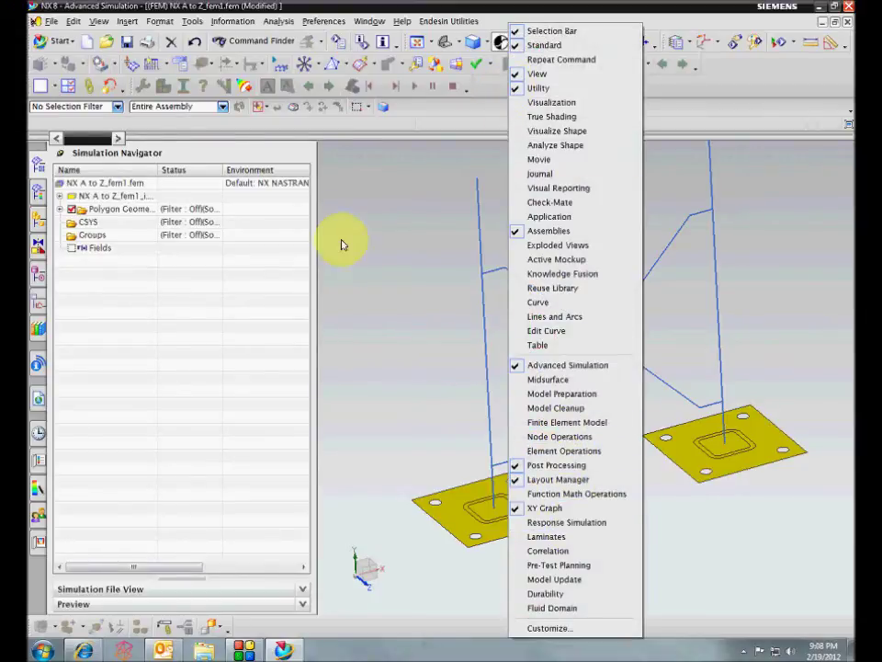
pyautogui.click(322, 71)
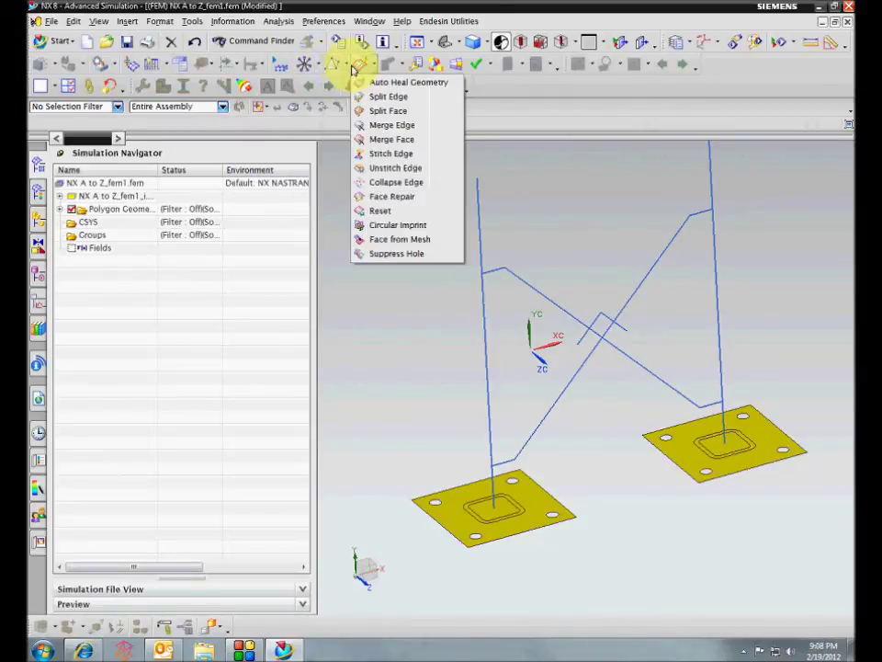
pyautogui.moveTo(342, 71)
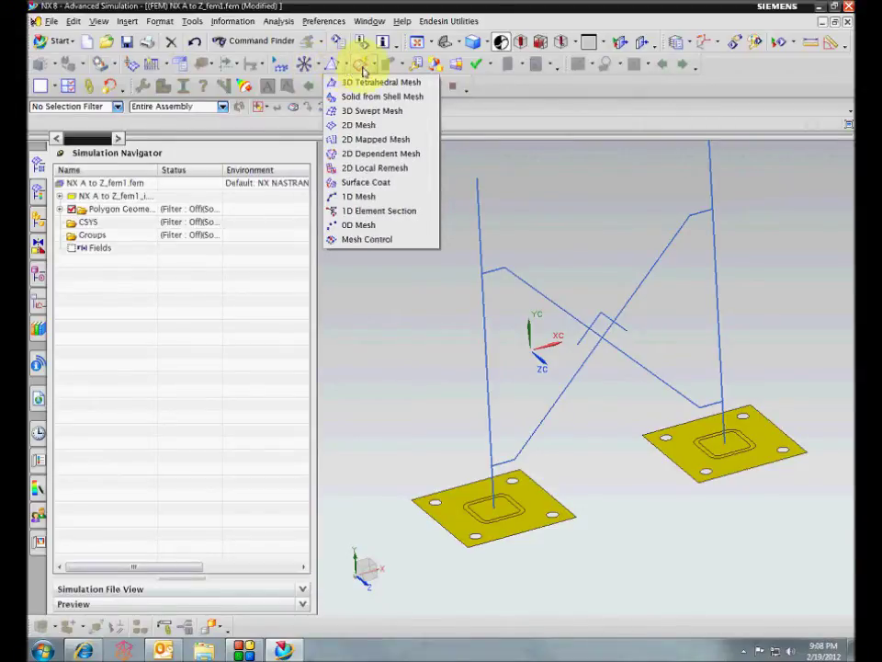
pyautogui.moveTo(371, 71)
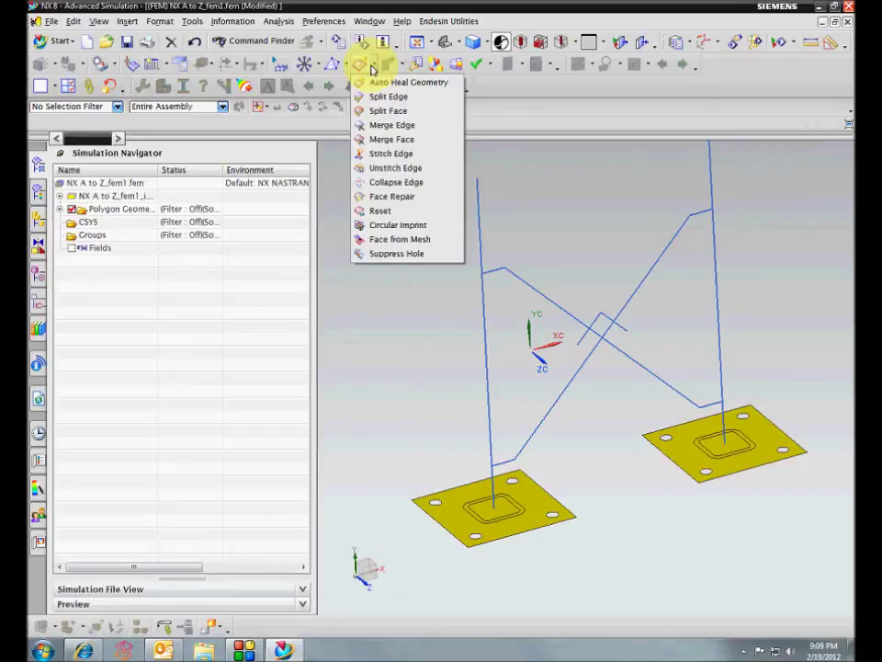
pyautogui.rightClick(511, 97)
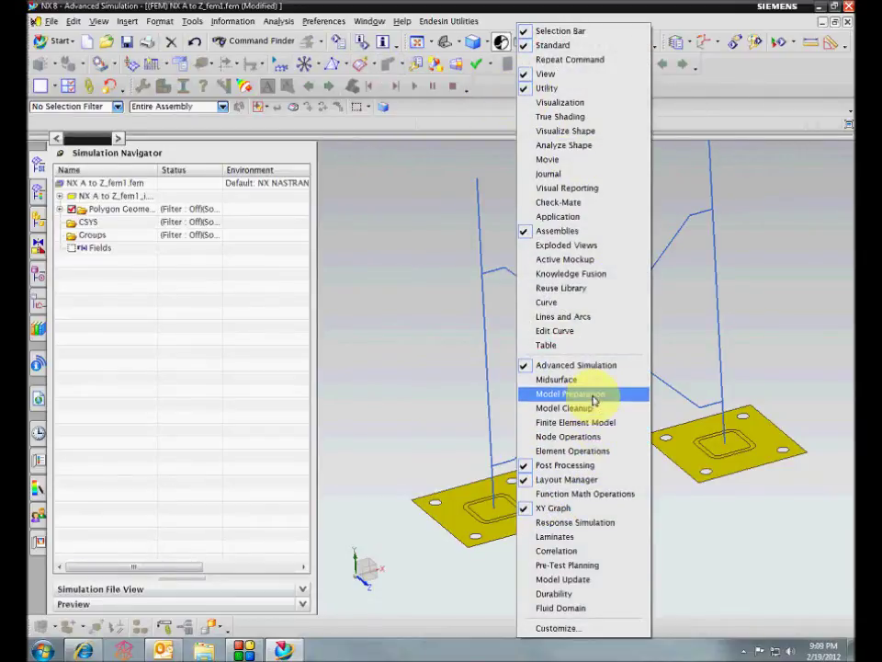
pyautogui.click(594, 394)
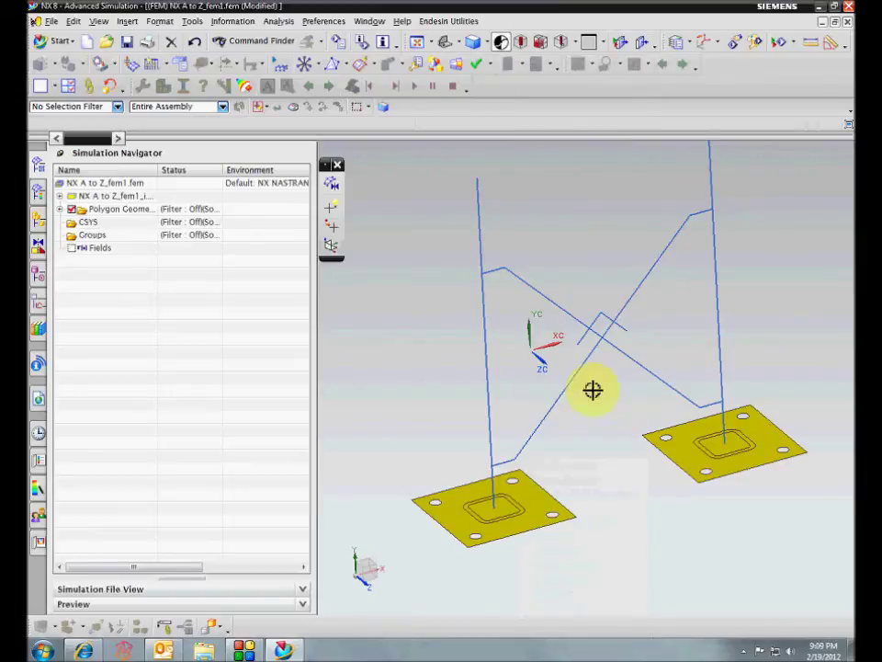
pyautogui.click(332, 226)
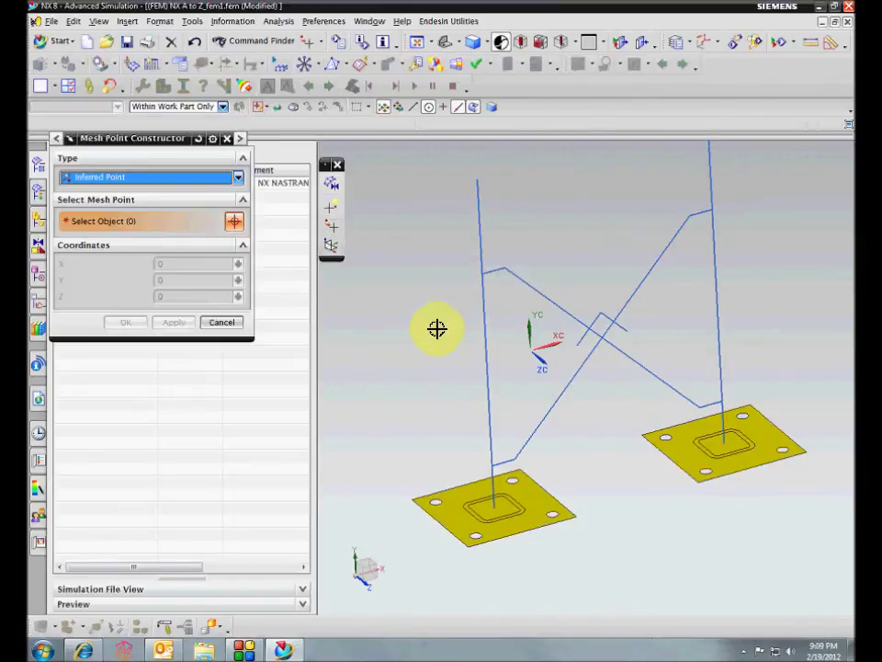
pyautogui.click(510, 230)
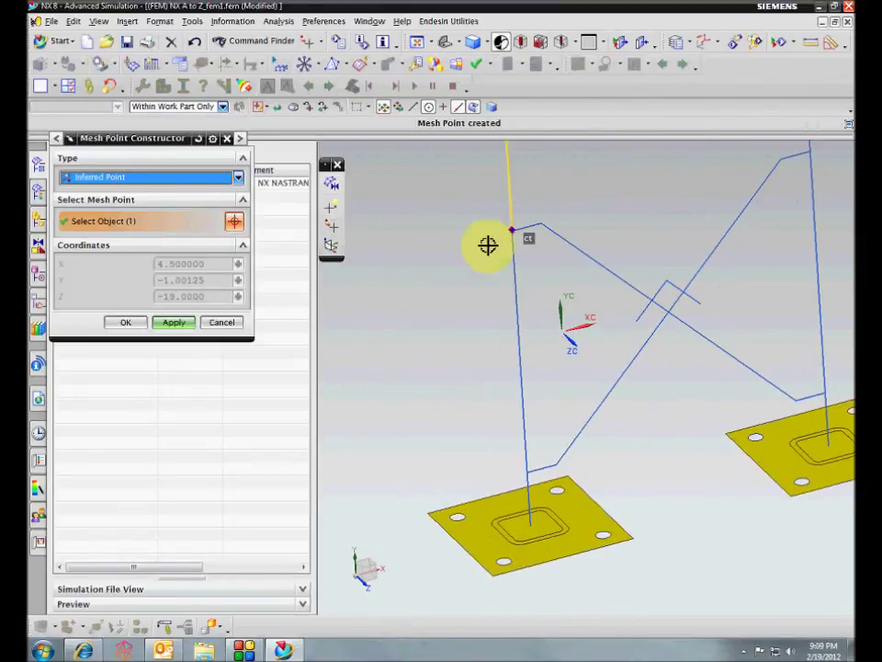
pyautogui.click(212, 323)
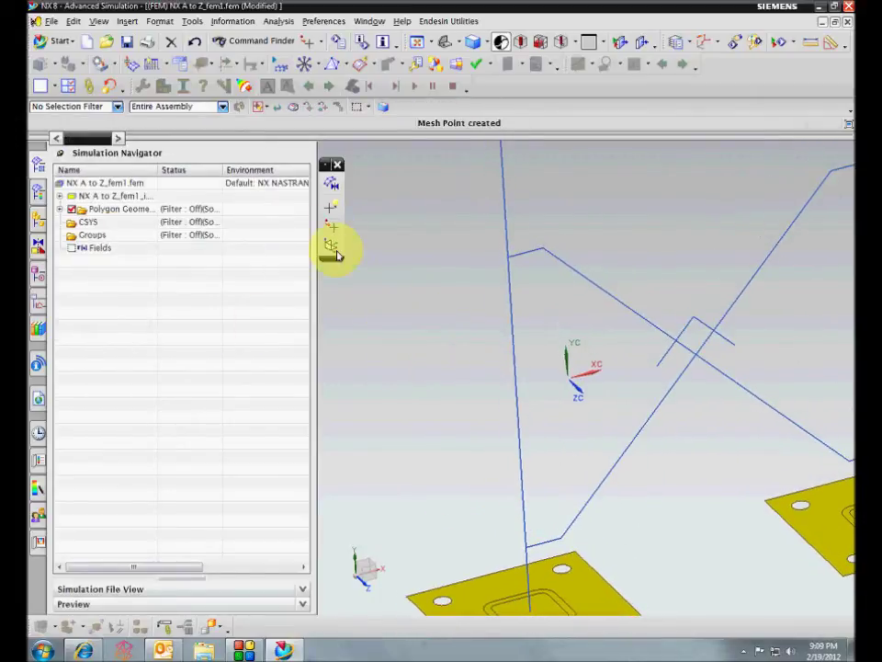
# Create End Point mesh points at both ends of the short stub joining the left vertical centerline to the upper diagonal
pyautogui.click(332, 224)
pyautogui.click(177, 178)
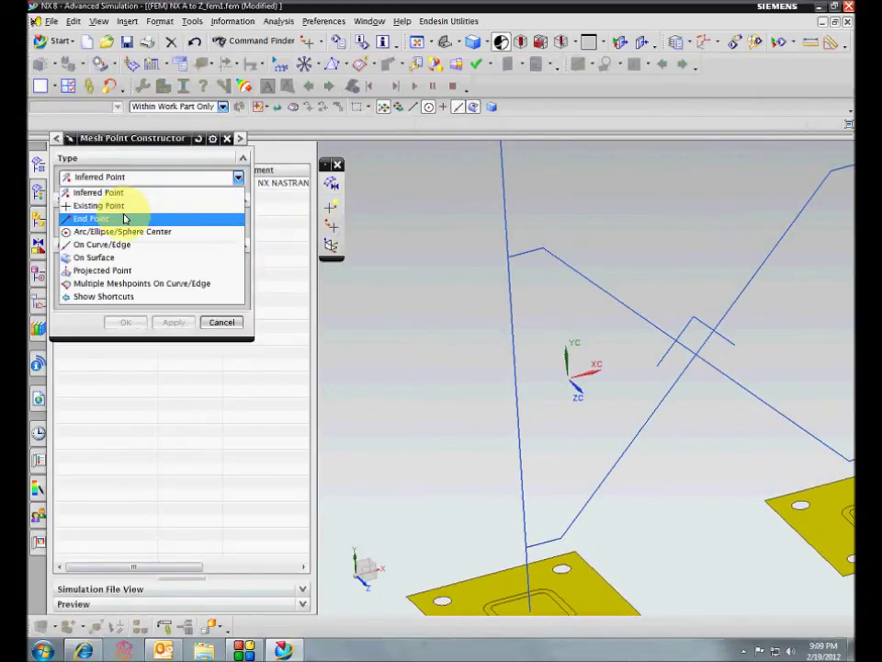
pyautogui.click(125, 218)
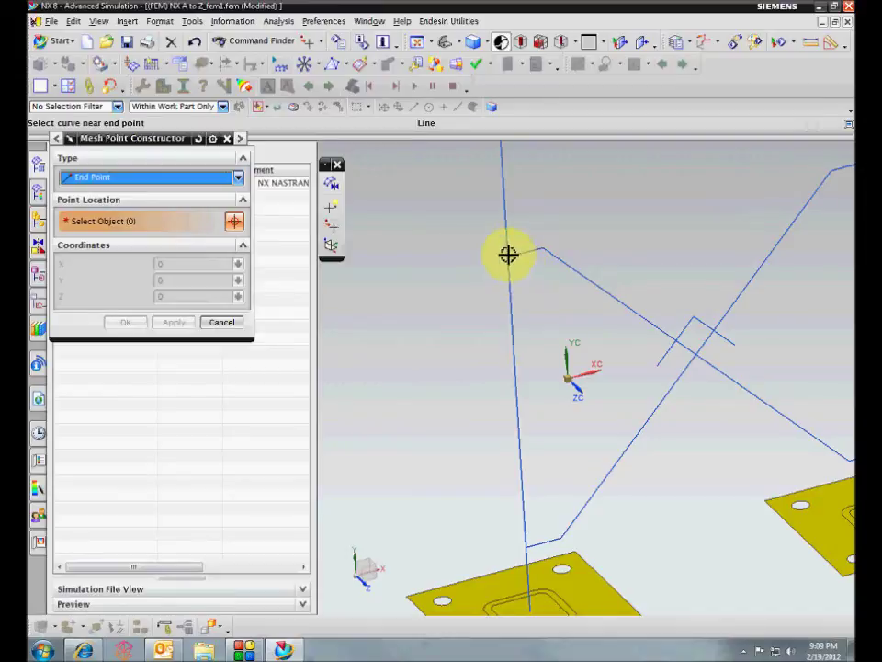
pyautogui.scroll(2, 560, 325)
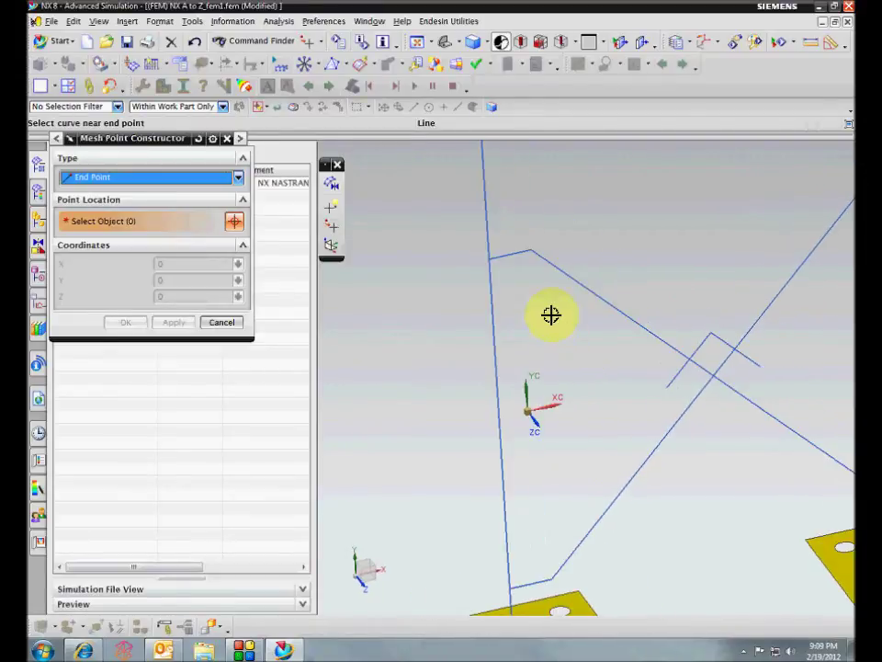
pyautogui.click(485, 264)
pyautogui.moveTo(510, 302); pyautogui.dragTo(492, 328, button='middle')
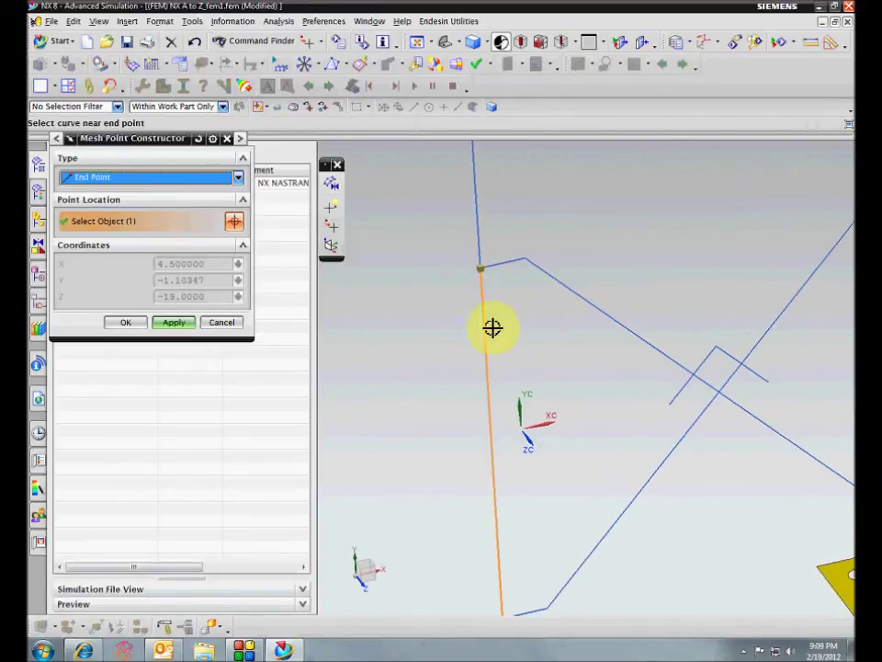
pyautogui.click(523, 260)
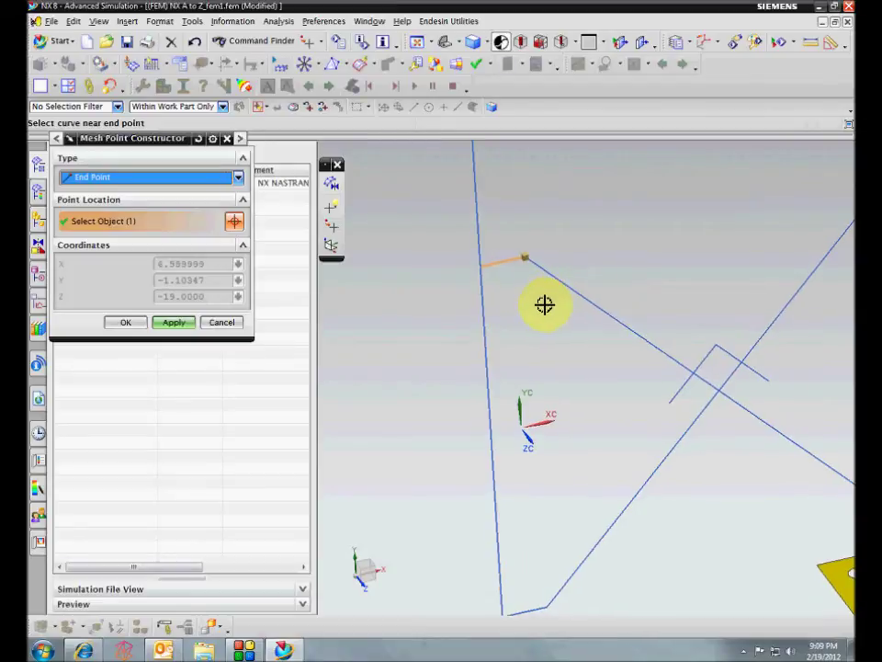
pyautogui.click(483, 264)
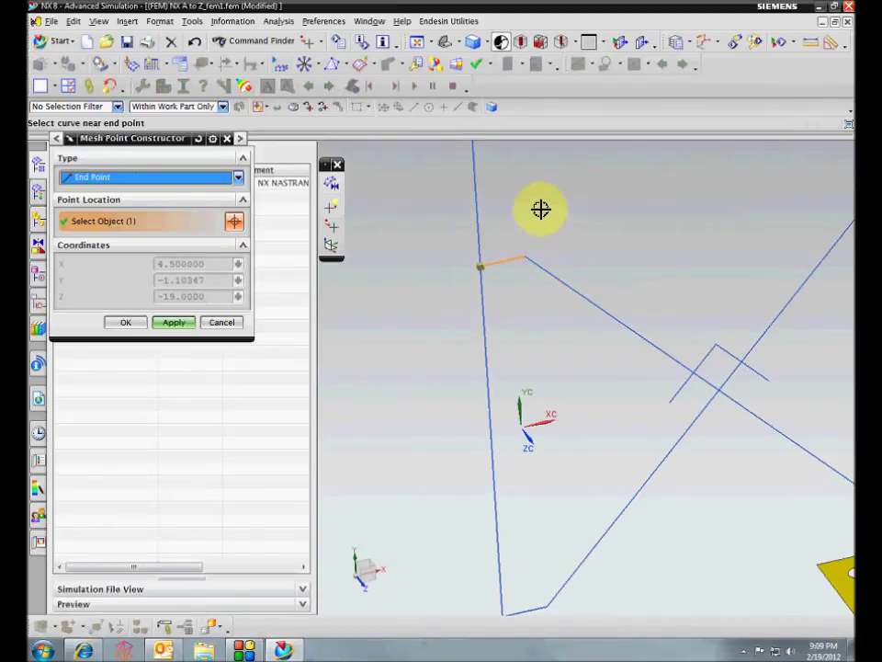
pyautogui.click(524, 260)
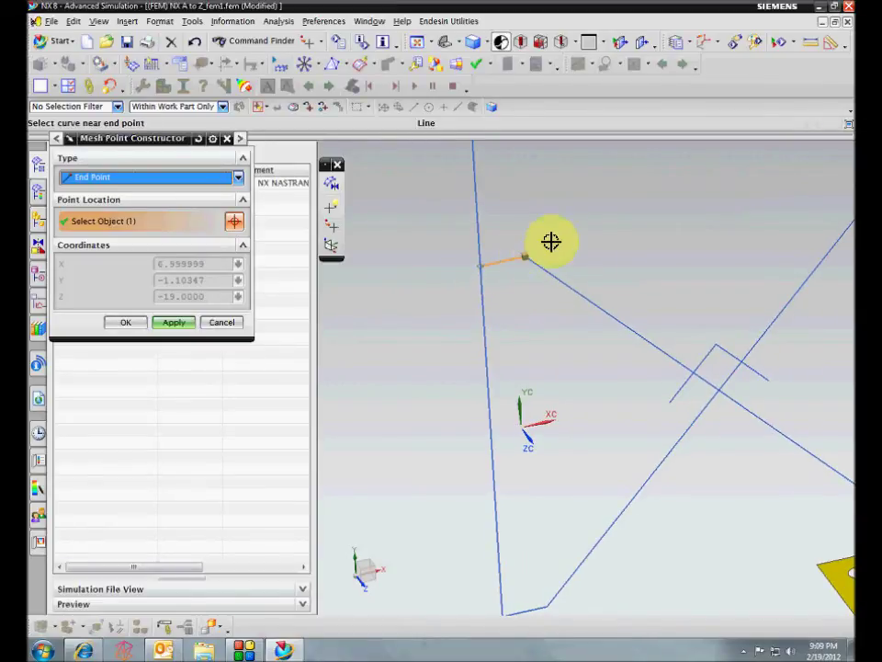
pyautogui.middleClick(689, 328)
# Create an End Point mesh point where the two diagonal brace centerlines cross
pyautogui.keyDown('shift'); pyautogui.moveTo(737, 481); pyautogui.dragTo(681, 349, button='middle'); pyautogui.keyUp('shift')
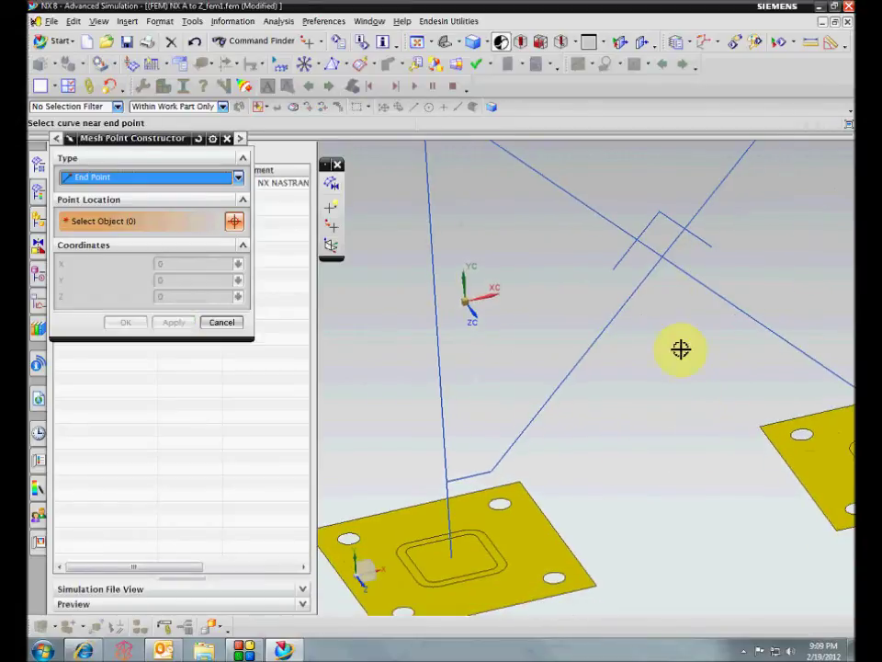
pyautogui.click(661, 262)
pyautogui.middleClick(670, 326)
pyautogui.keyDown('shift'); pyautogui.moveTo(528, 507); pyautogui.dragTo(535, 435, button='middle'); pyautogui.keyUp('shift')
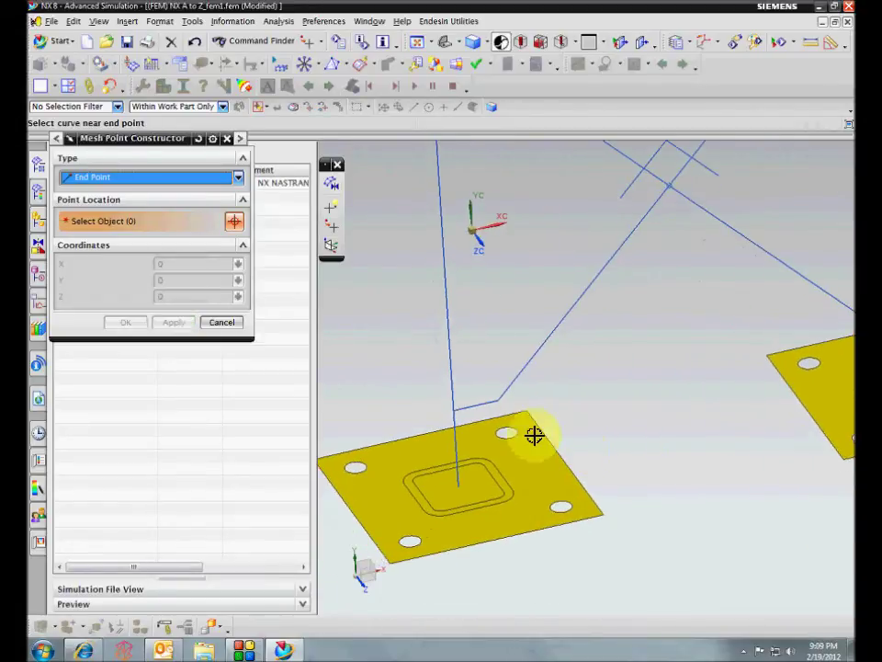
# Create End Point mesh points at both ends of the short stub joining the left vertical centerline to the lower diagonal
pyautogui.click(499, 398)
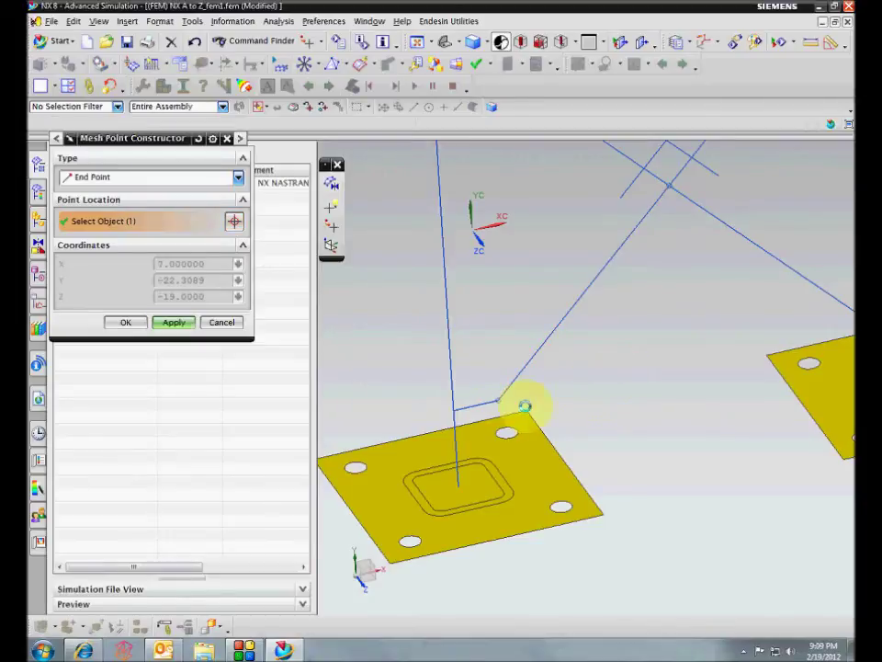
pyautogui.middleClick(457, 414)
pyautogui.click(474, 401)
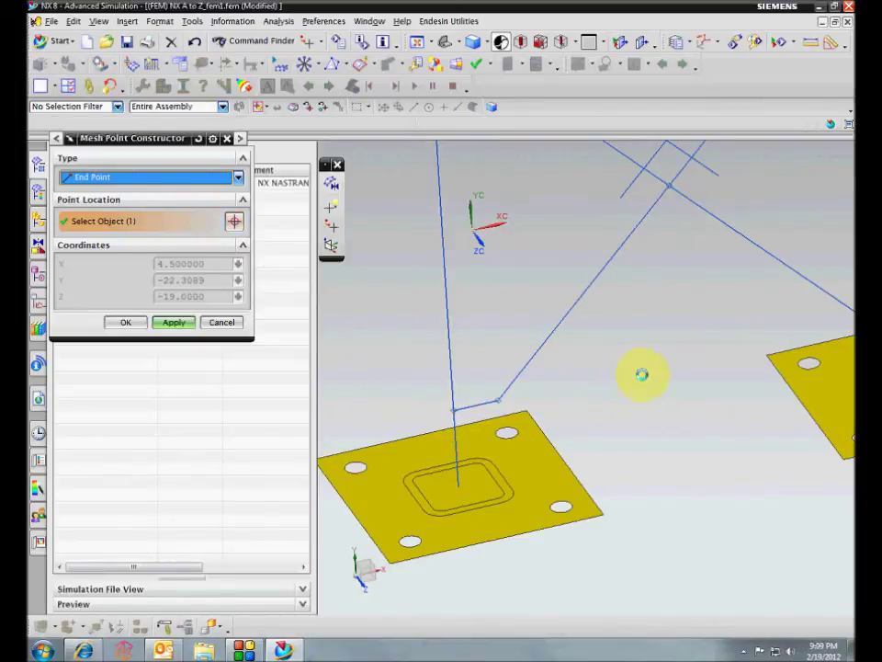
pyautogui.middleClick(639, 373)
# Create End Point mesh points at both ends of the short stub joining the right vertical centerline to the lower diagonal
pyautogui.moveTo(639, 373); pyautogui.dragTo(674, 384, button='middle')
pyautogui.click(695, 358)
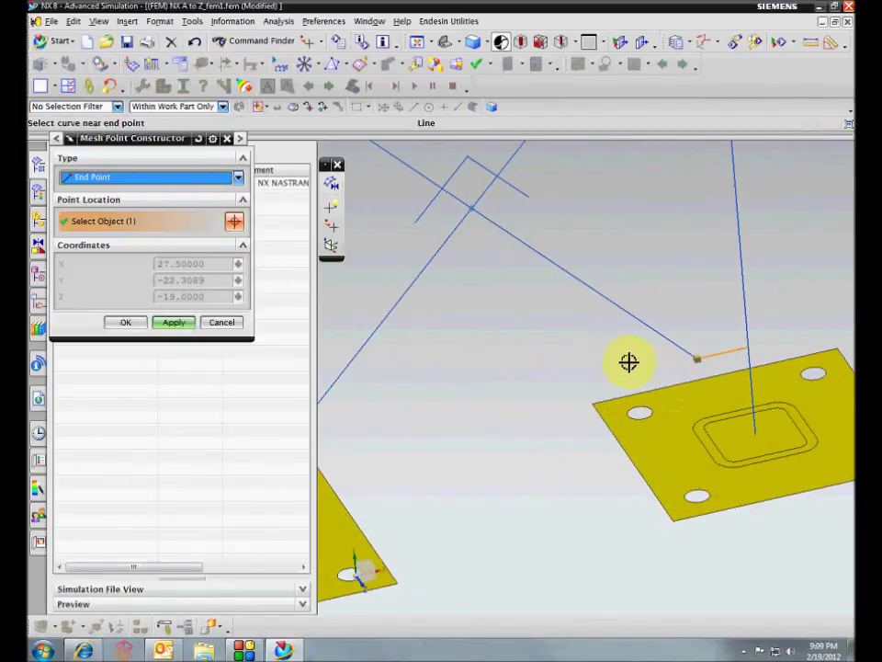
pyautogui.middleClick(626, 360)
pyautogui.click(750, 349)
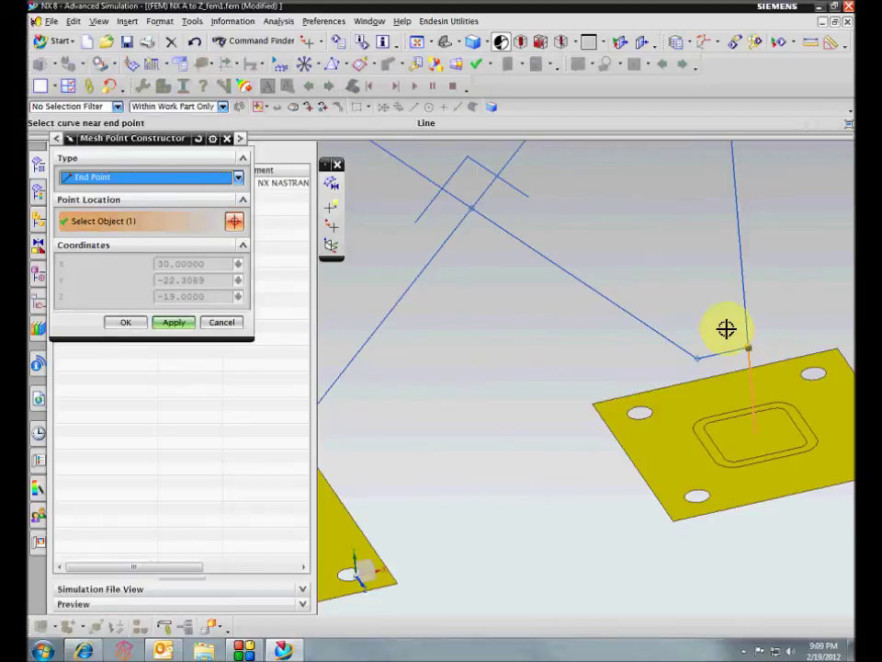
pyautogui.middleClick(689, 305)
# Create End Point mesh points at both ends of the short stub joining the right vertical centerline to the upper diagonal
pyautogui.moveTo(690, 305); pyautogui.dragTo(604, 374, button='middle')
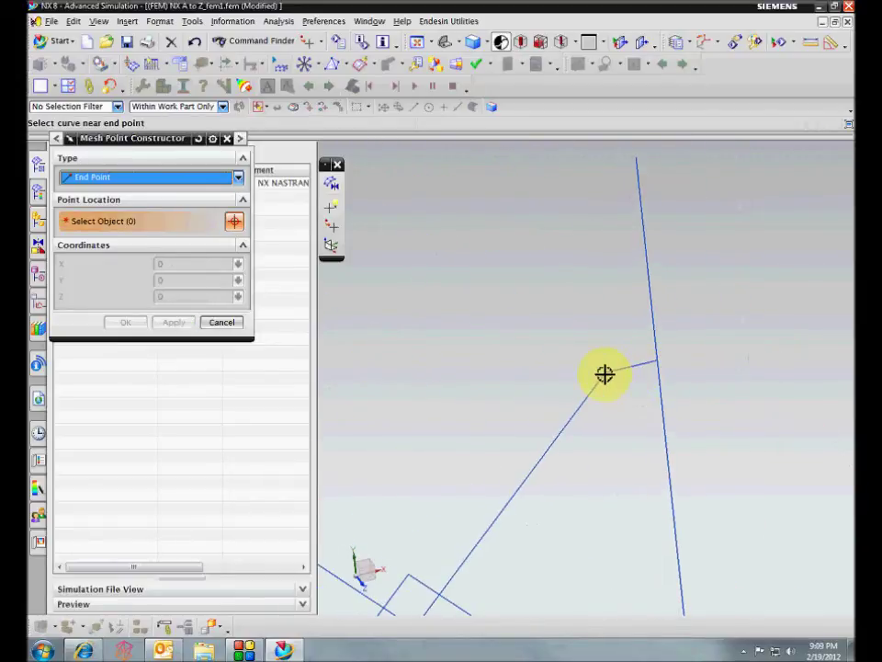
pyautogui.click(604, 374)
pyautogui.middleClick(584, 330)
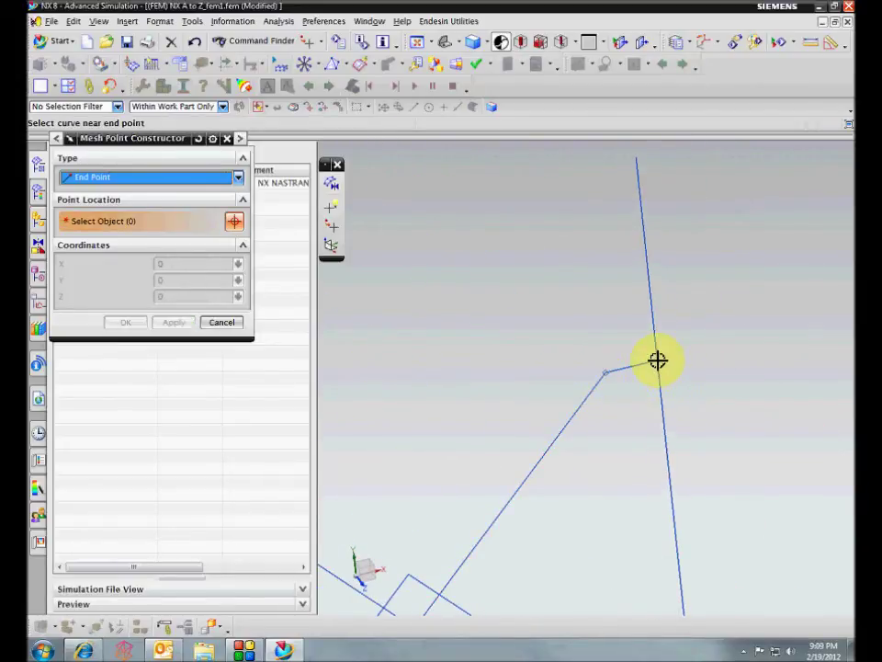
pyautogui.click(656, 356)
pyautogui.middleClick(687, 336)
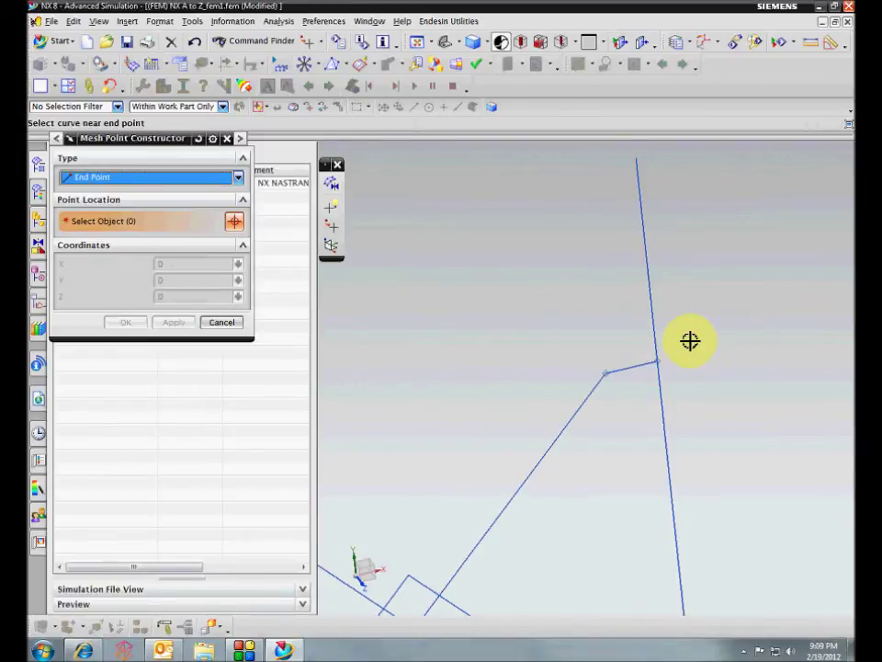
# Create End Point mesh points at the lower ends of both vertical centerlines, inside the base plates' inner outlines
pyautogui.scroll(-3, 690, 341)
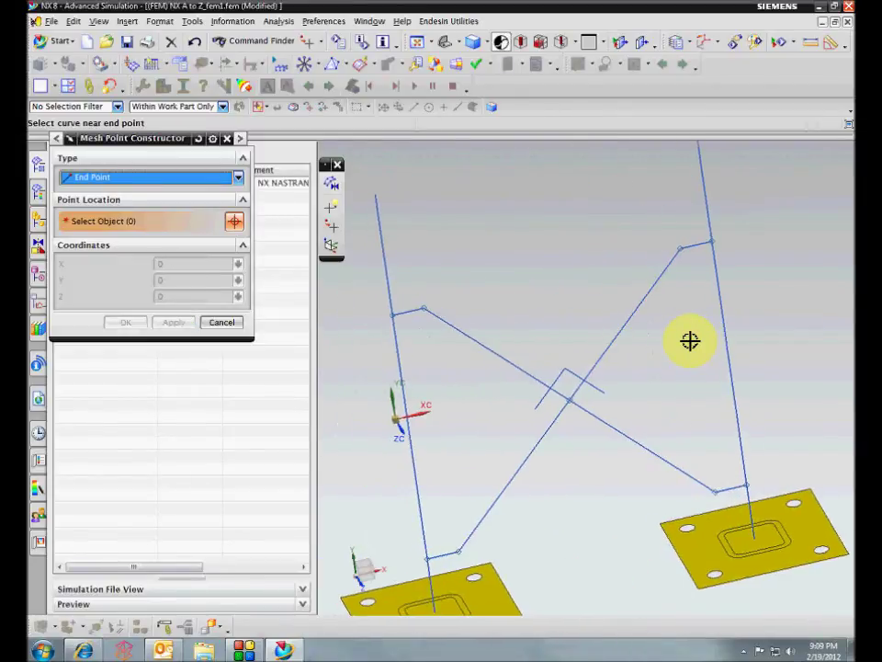
pyautogui.keyDown('shift'); pyautogui.moveTo(690, 341); pyautogui.dragTo(678, 365, button='middle'); pyautogui.keyUp('shift')
pyautogui.scroll(3, 423, 391)
pyautogui.click(551, 415)
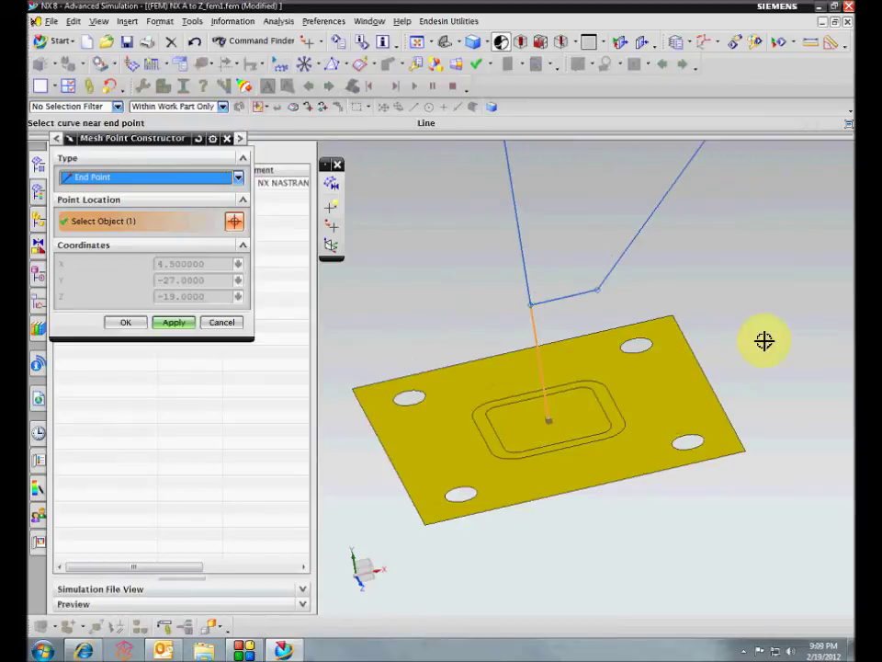
pyautogui.middleClick(767, 331)
pyautogui.scroll(-3, 762, 344)
pyautogui.keyDown('shift'); pyautogui.moveTo(761, 344); pyautogui.dragTo(652, 468, button='middle'); pyautogui.keyUp('shift')
pyautogui.scroll(3, 648, 470)
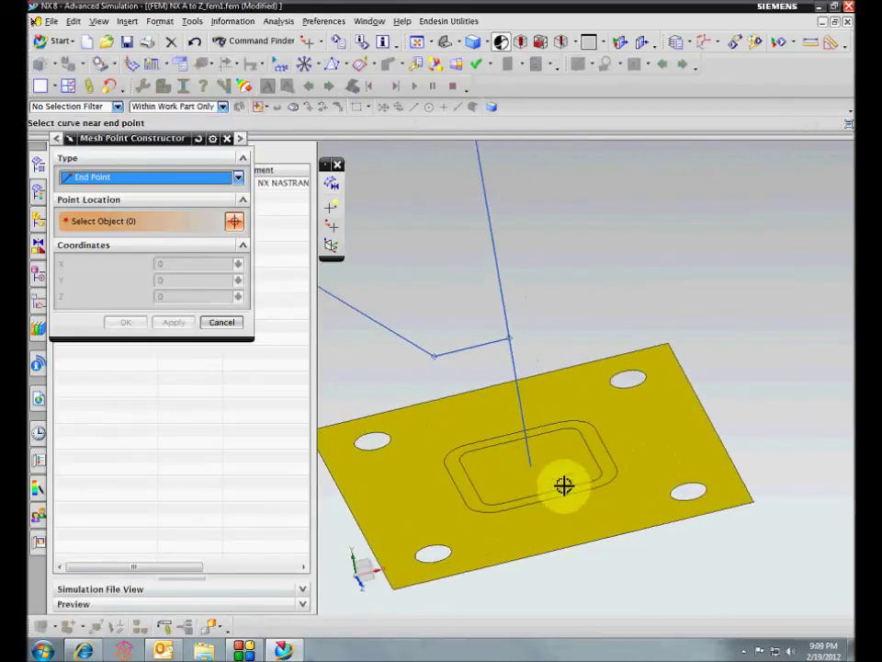
pyautogui.click(532, 464)
pyautogui.middleClick(769, 348)
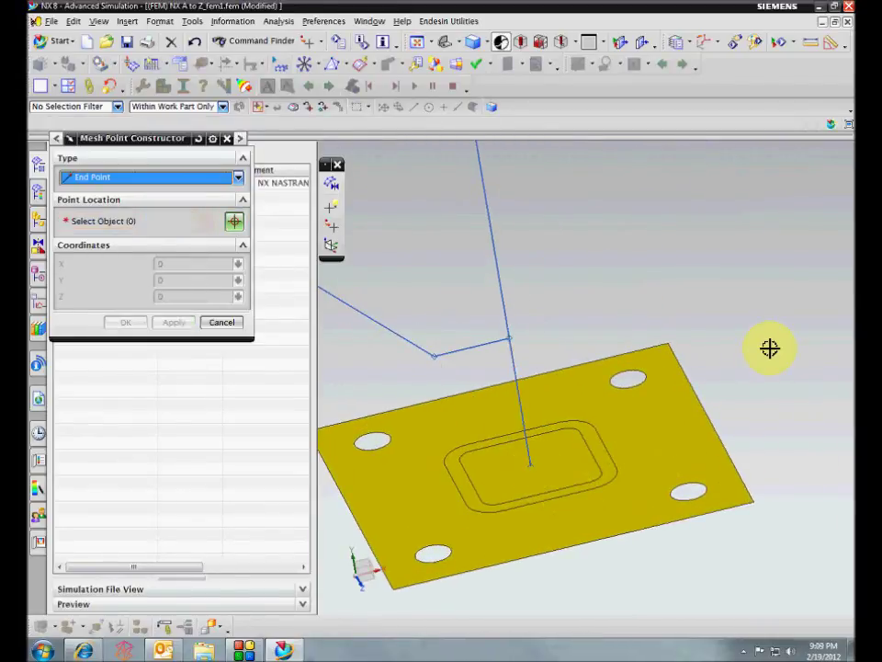
# Examine the mesh points near the right base plate and close the Mesh Point Constructor
pyautogui.scroll(-2, 769, 347)
pyautogui.scroll(4, 769, 347)
pyautogui.scroll(-2, 769, 348)
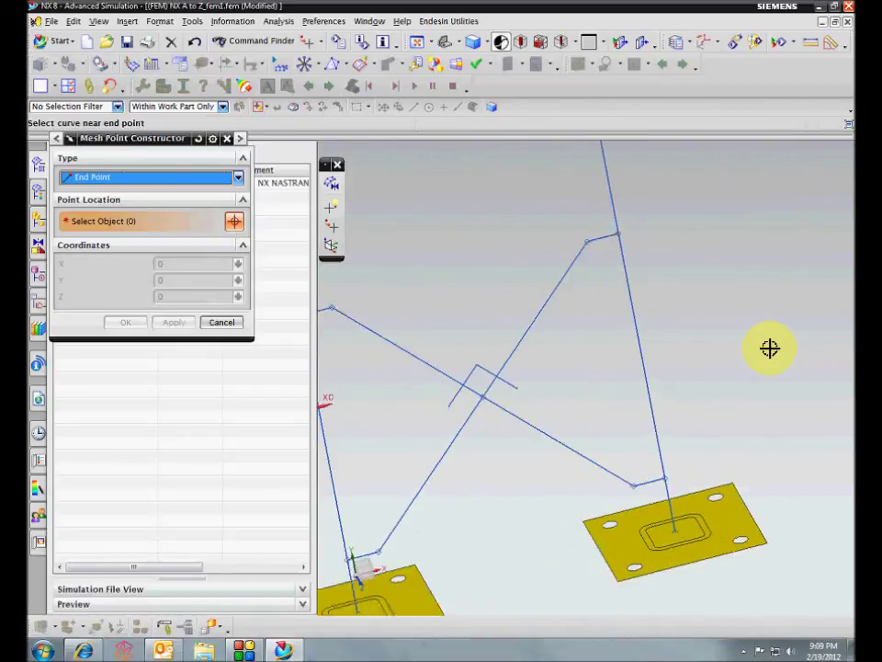
pyautogui.scroll(4, 769, 348)
pyautogui.keyDown('shift'); pyautogui.moveTo(759, 468); pyautogui.dragTo(812, 449, button='middle'); pyautogui.keyUp('shift')
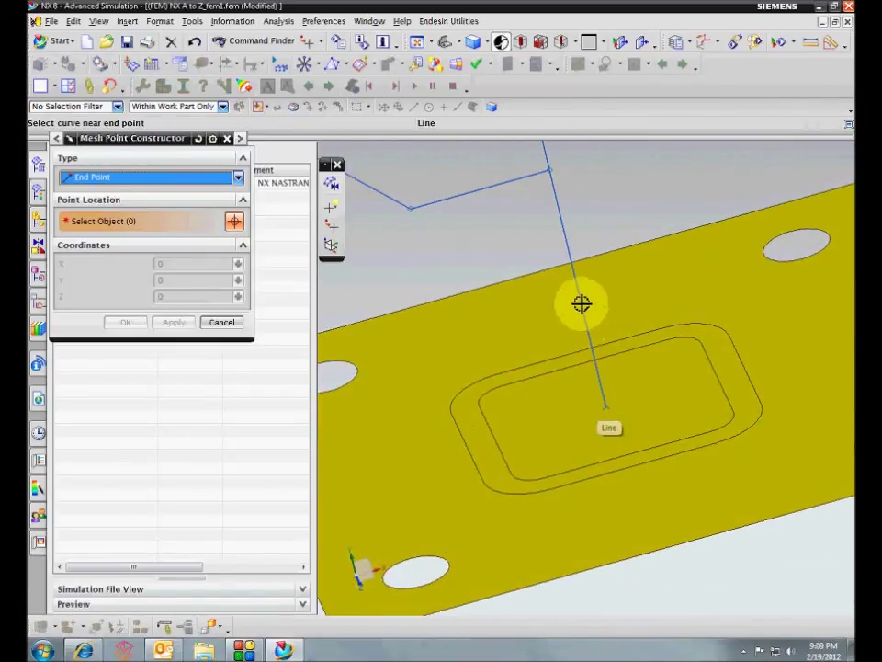
pyautogui.moveTo(581, 302)
pyautogui.mouseDown(button='middle')
pyautogui.moveTo(576, 292)
pyautogui.moveTo(567, 306)
pyautogui.mouseUp(button='middle')
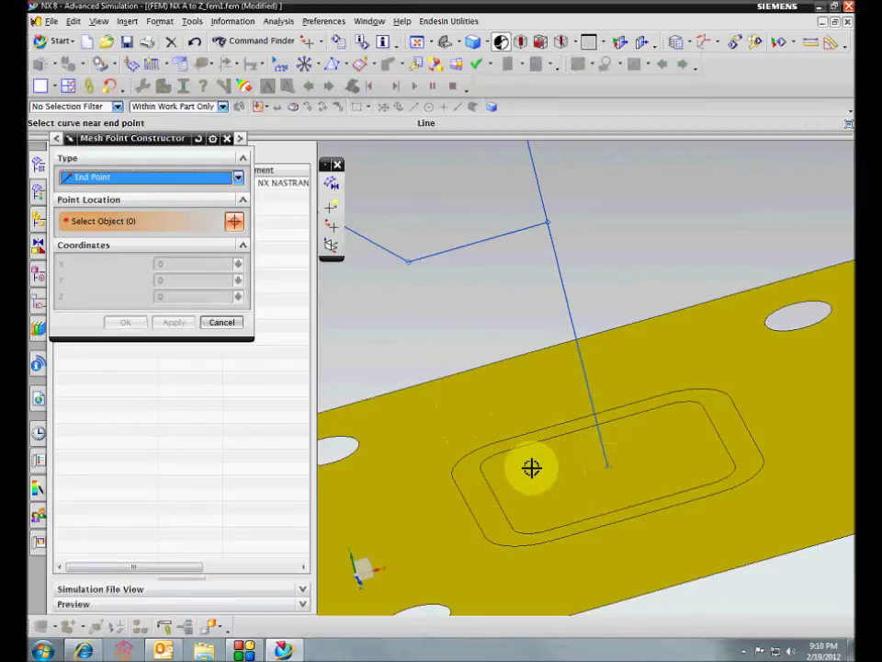
pyautogui.click(223, 325)
pyautogui.scroll(-5, 652, 525)
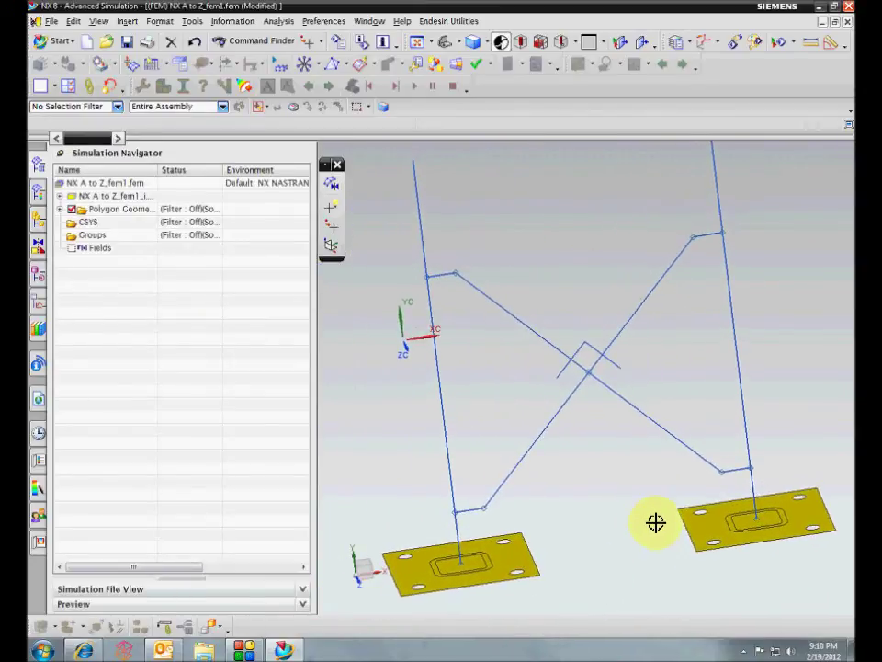
pyautogui.press('Escape')
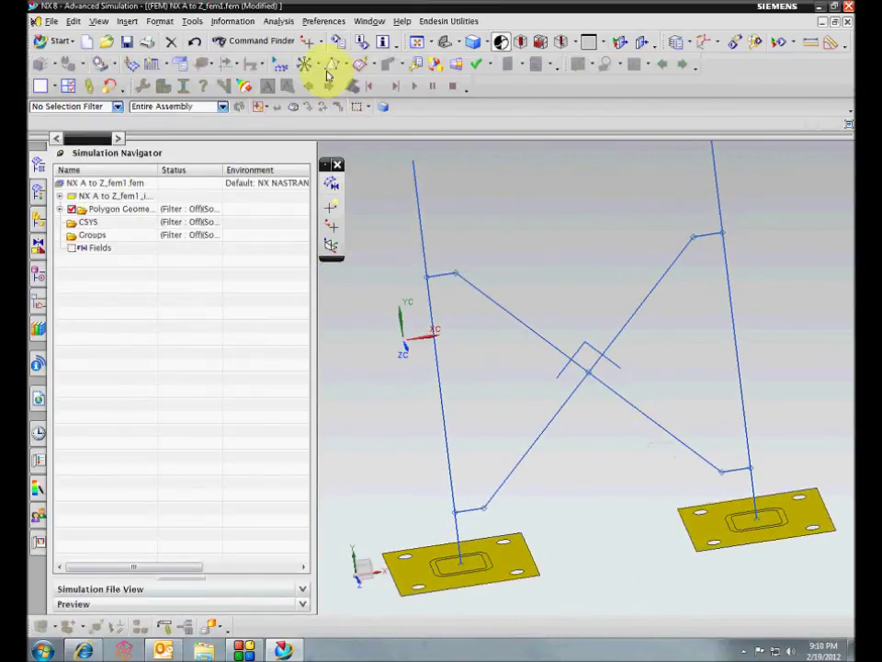
# Create a 1D mesh of CBEAM elements with 0.1 in element size along all segments of the left vertical centerline
pyautogui.click(326, 73)
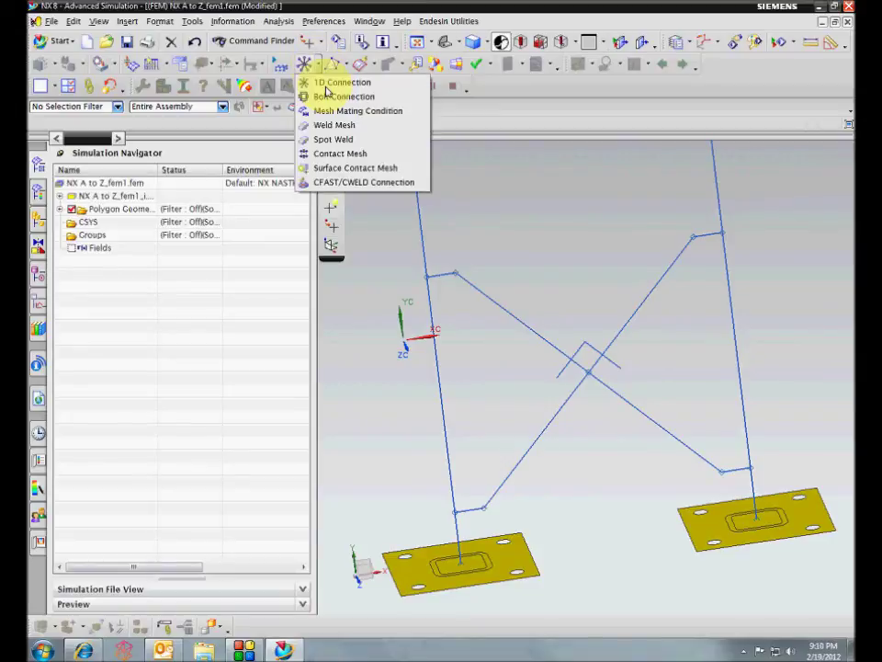
pyautogui.click(345, 67)
pyautogui.click(359, 197)
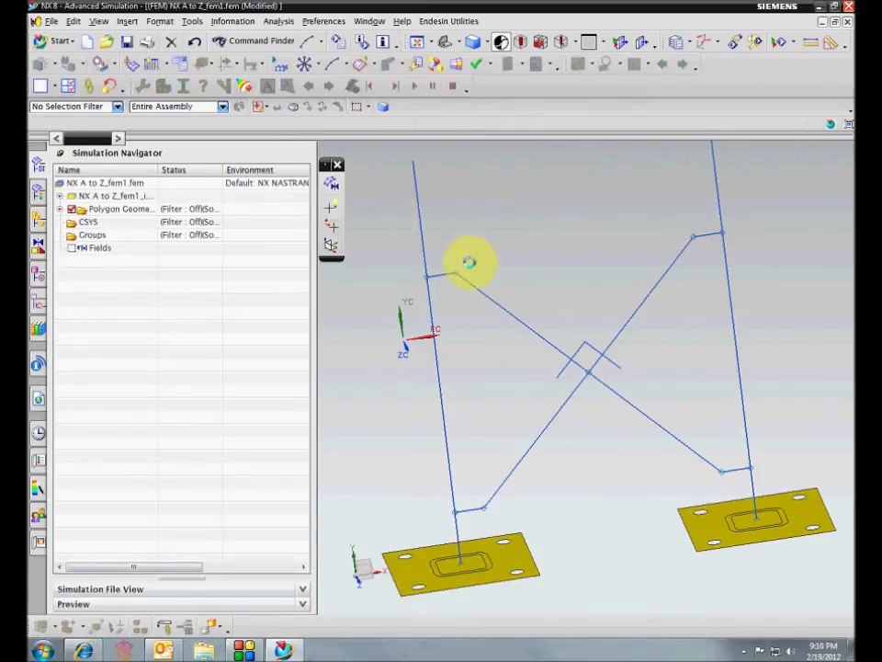
pyautogui.scroll(2, 480, 307)
pyautogui.scroll(2, 480, 316)
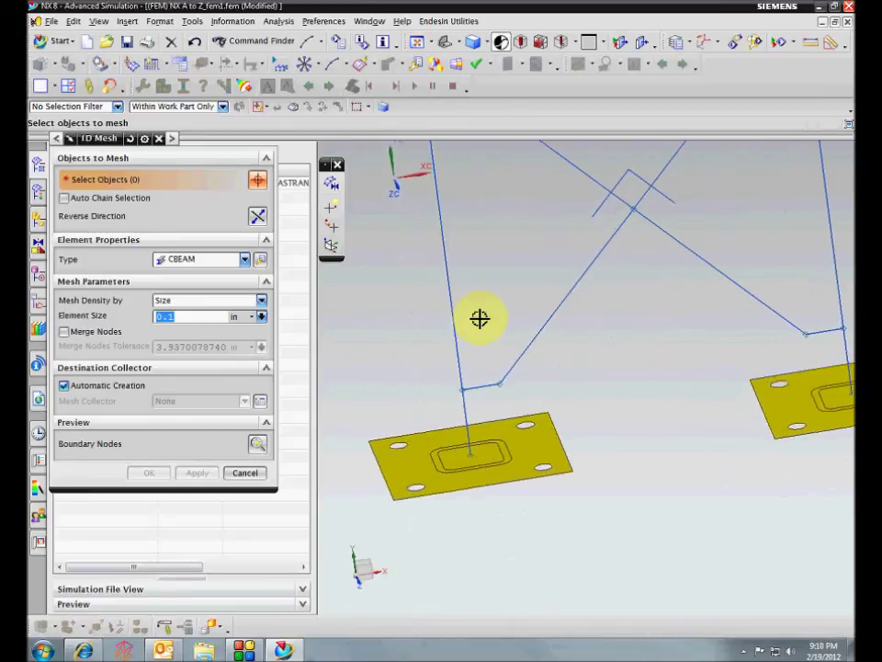
pyautogui.click(459, 373)
pyautogui.scroll(-3, 523, 421)
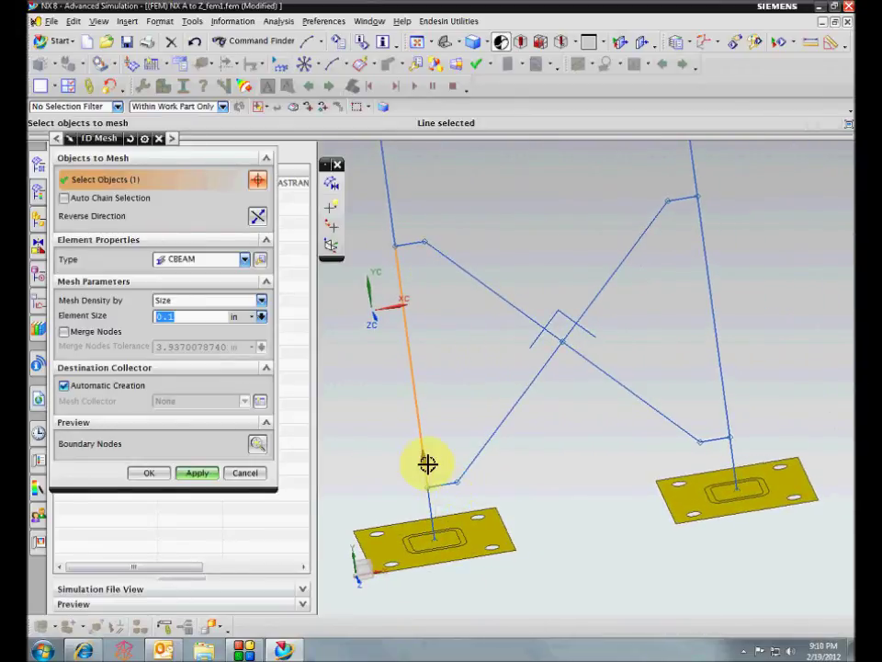
pyautogui.click(431, 500)
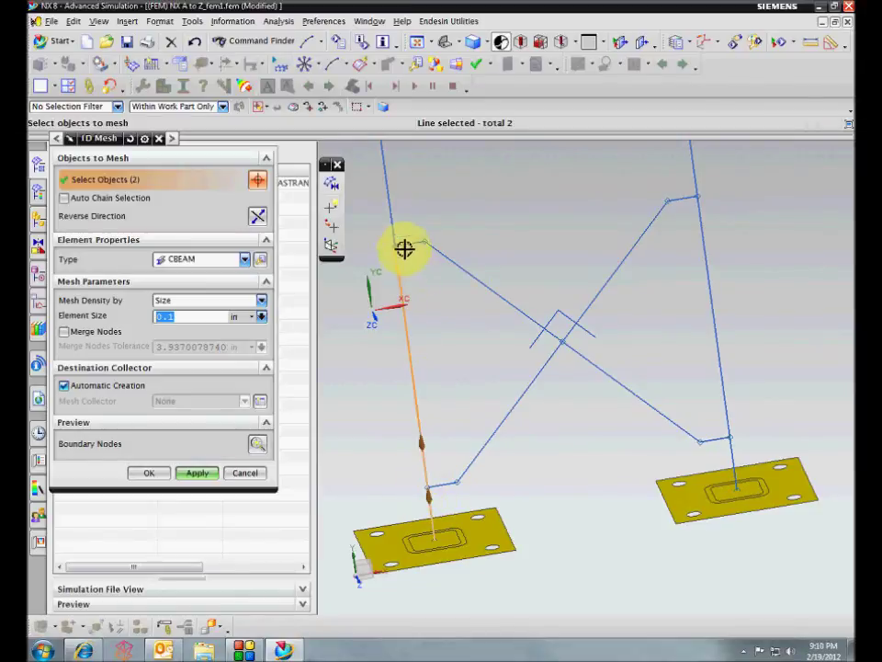
pyautogui.click(196, 472)
# Create a 1D CBEAM mesh with 0.1 in element size along the three segments of the right vertical centerline
pyautogui.moveTo(459, 460); pyautogui.dragTo(623, 470, button='middle')
pyautogui.click(641, 468)
pyautogui.click(636, 411)
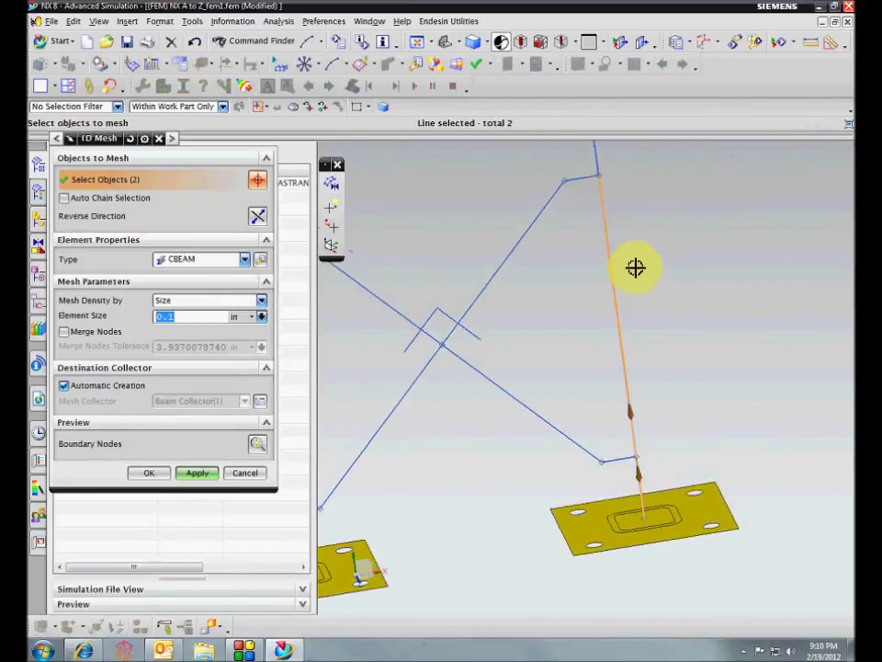
pyautogui.click(596, 167)
pyautogui.keyDown('shift'); pyautogui.moveTo(509, 319); pyautogui.dragTo(510, 282, button='middle'); pyautogui.keyUp('shift')
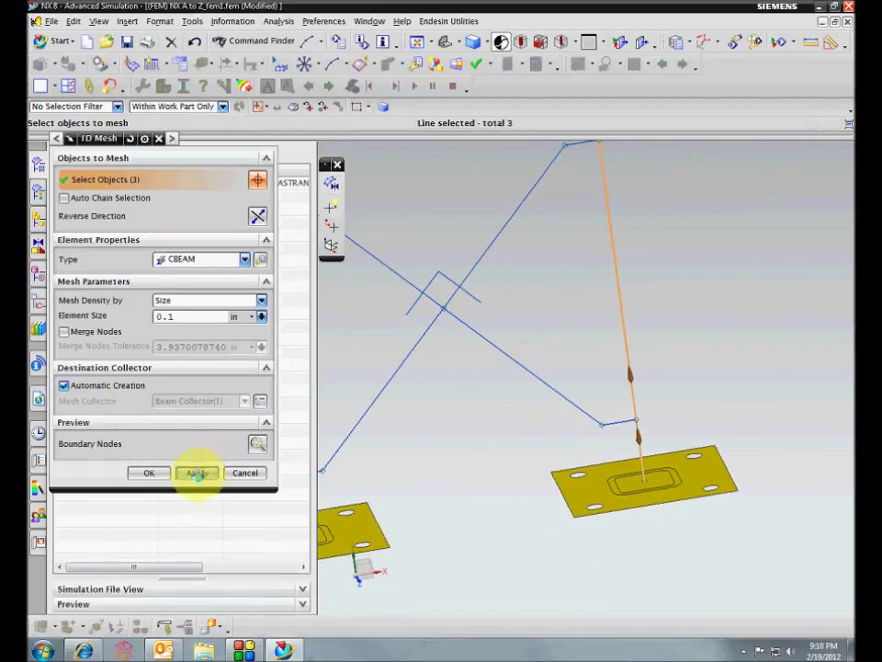
pyautogui.click(196, 472)
# Create a separate 1D CBEAM mesh with 0.1 in element size on each of the two diagonal brace centerlines
pyautogui.click(427, 321)
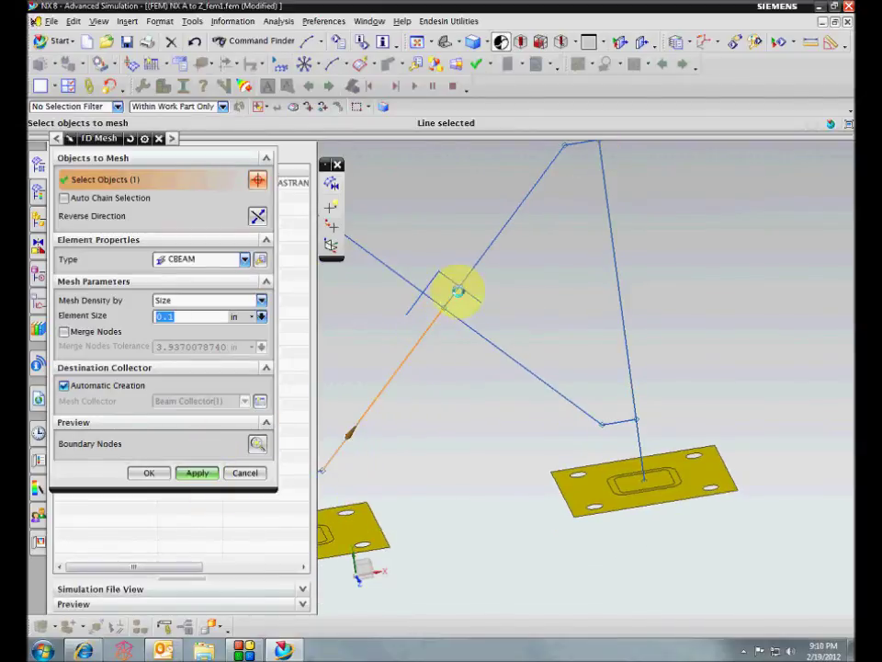
pyautogui.click(199, 473)
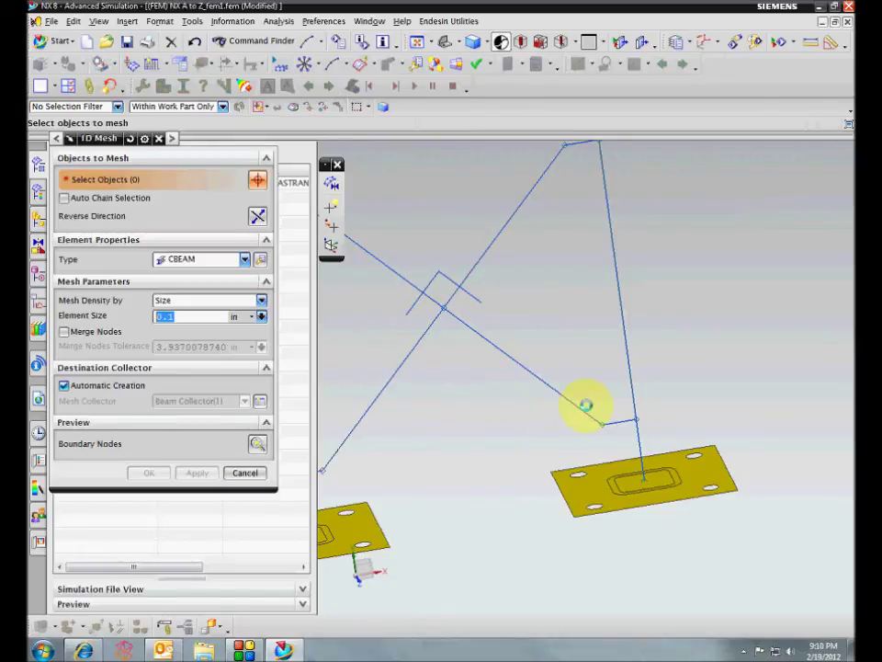
pyautogui.click(436, 315)
pyautogui.click(196, 472)
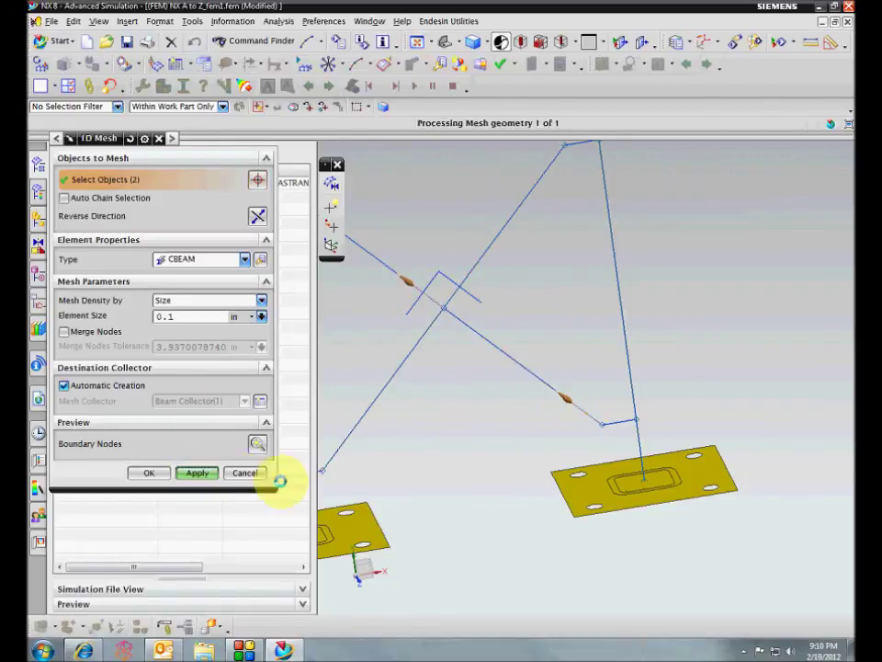
# Create a 1D mesh of RROD elements on the four short stubs joining the diagonals to the vertical centerlines
pyautogui.hotkey('ctrl', 'f')
pyautogui.click(244, 262)
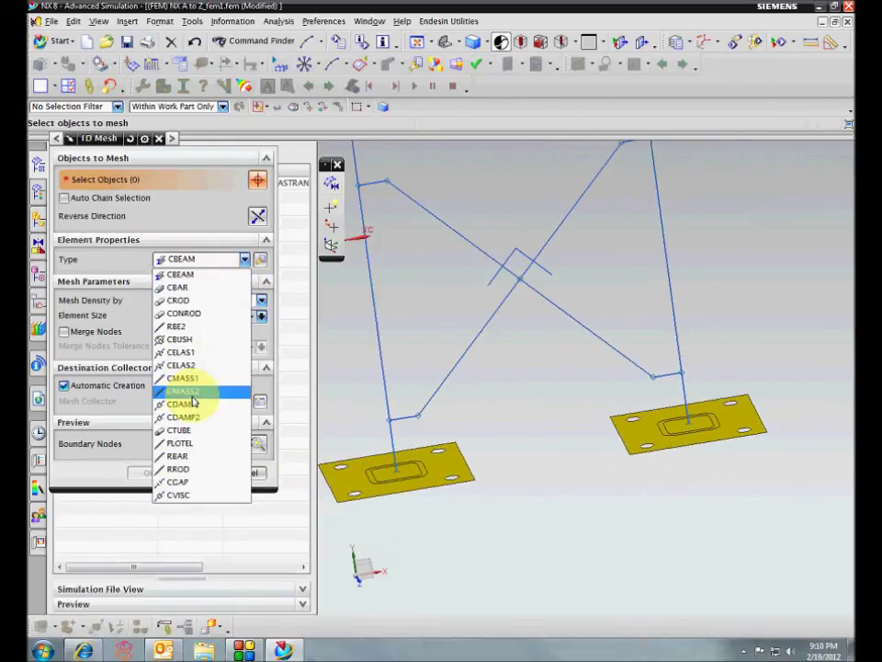
pyautogui.click(195, 468)
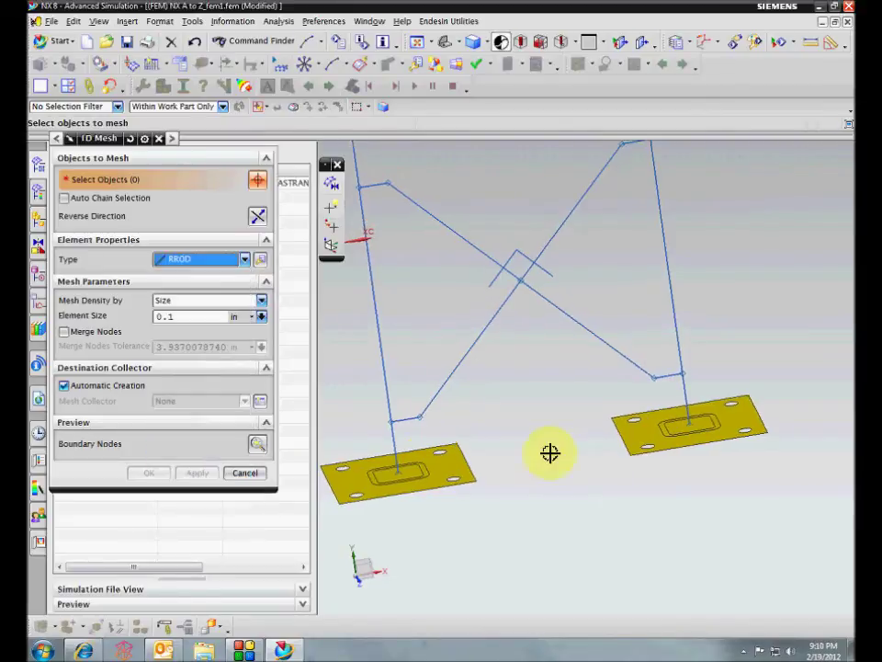
pyautogui.click(413, 427)
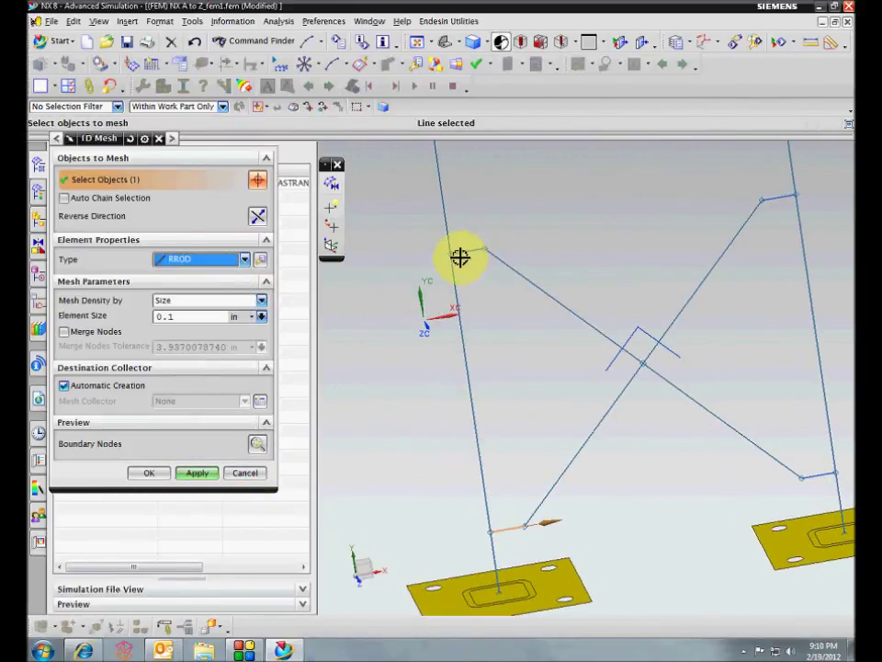
pyautogui.click(474, 262)
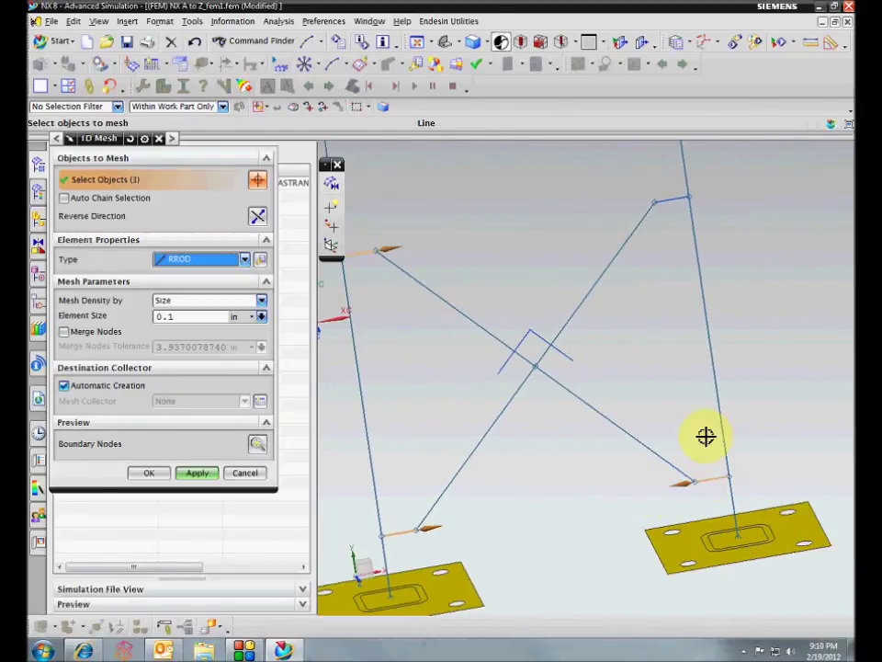
pyautogui.click(676, 199)
pyautogui.click(196, 474)
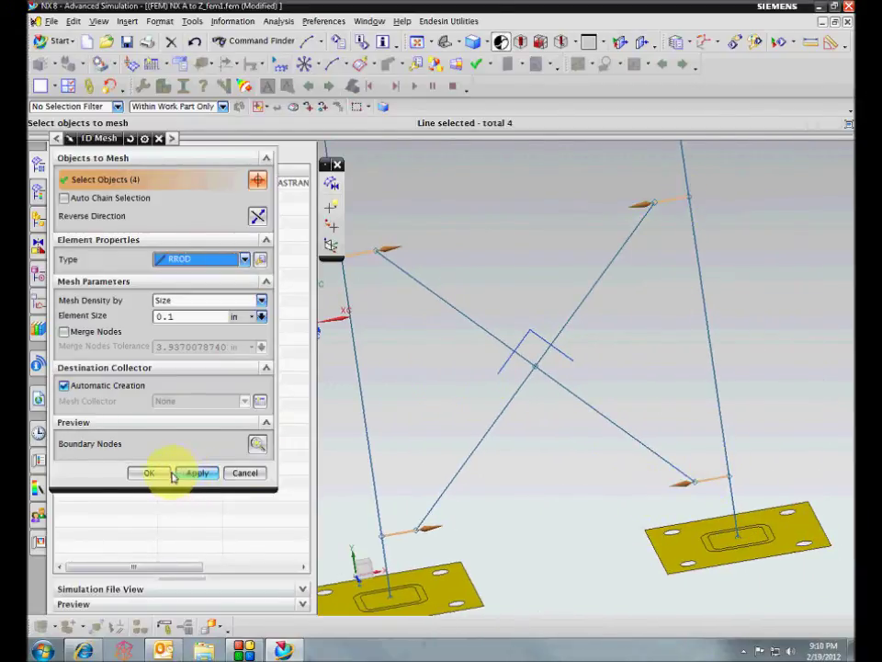
pyautogui.click(172, 476)
# Highlight the meshes under the 1D collectors one by one to check which centerlines each covers
pyautogui.click(61, 223)
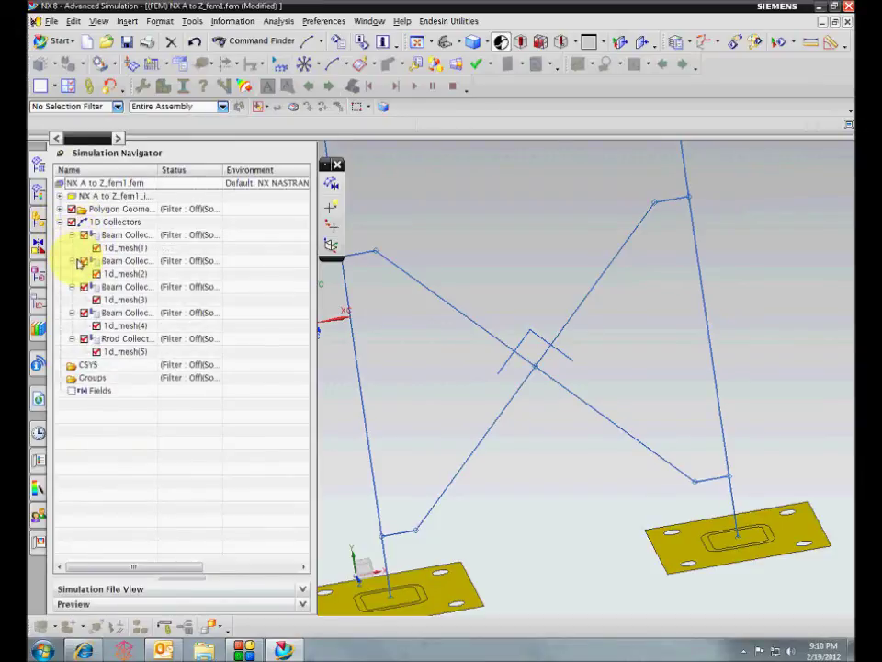
pyautogui.click(122, 351)
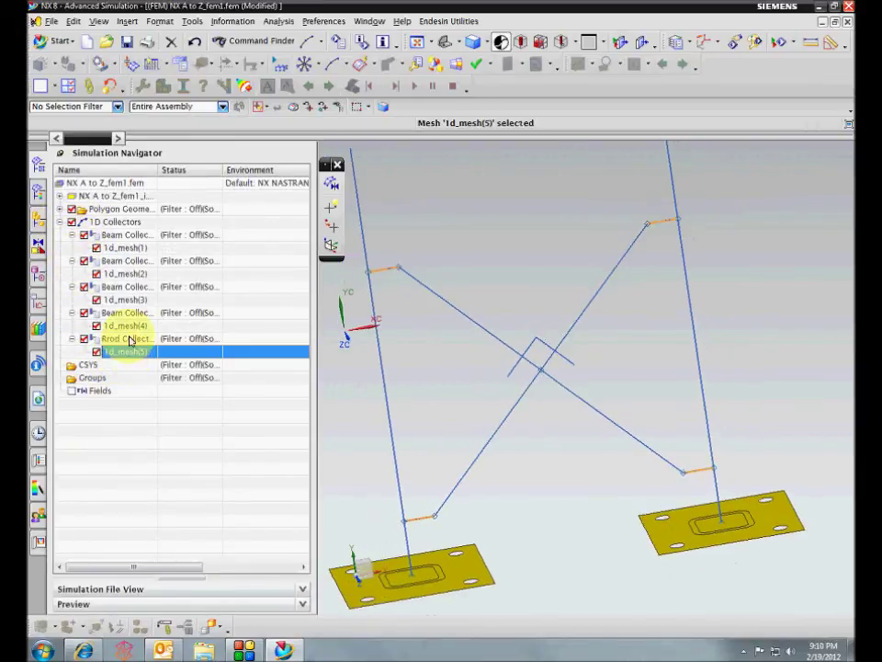
pyautogui.click(129, 315)
pyautogui.click(130, 352)
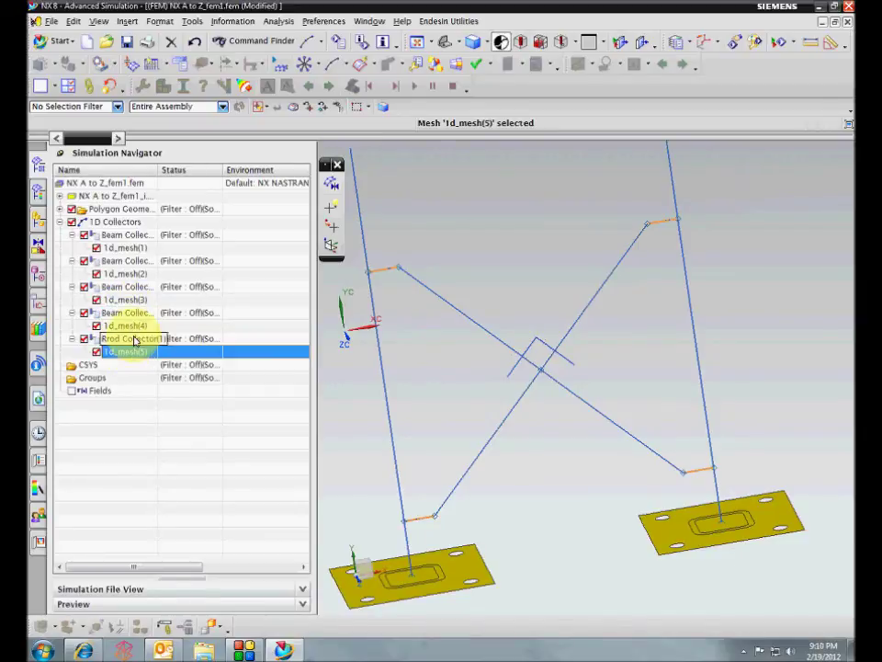
pyautogui.click(125, 325)
pyautogui.click(124, 299)
pyautogui.click(125, 273)
pyautogui.click(125, 253)
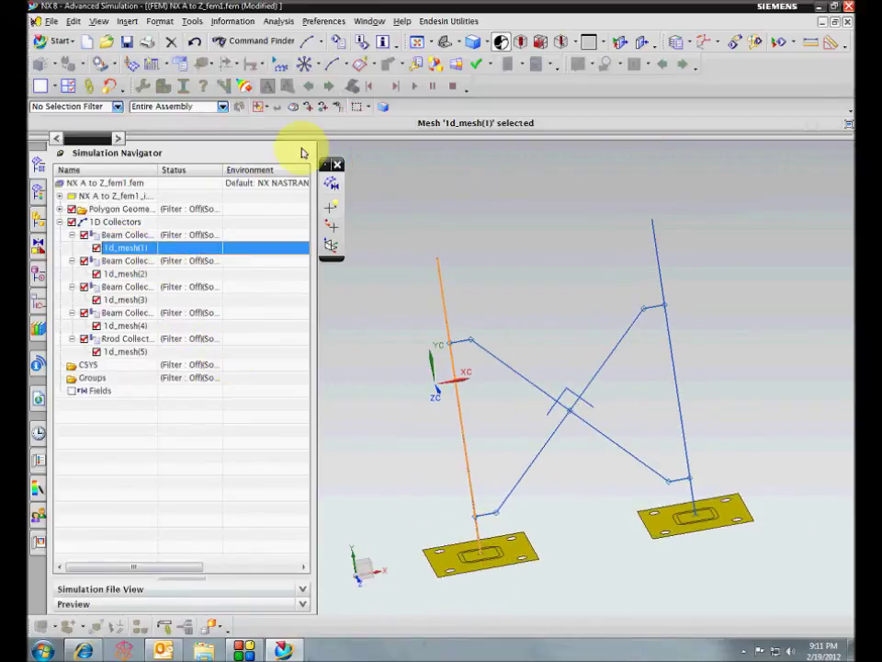
# Create a 2D CQUAD4 mesh with the automatically suggested 0.361 in element size on all three faces of both base plates
pyautogui.click(329, 63)
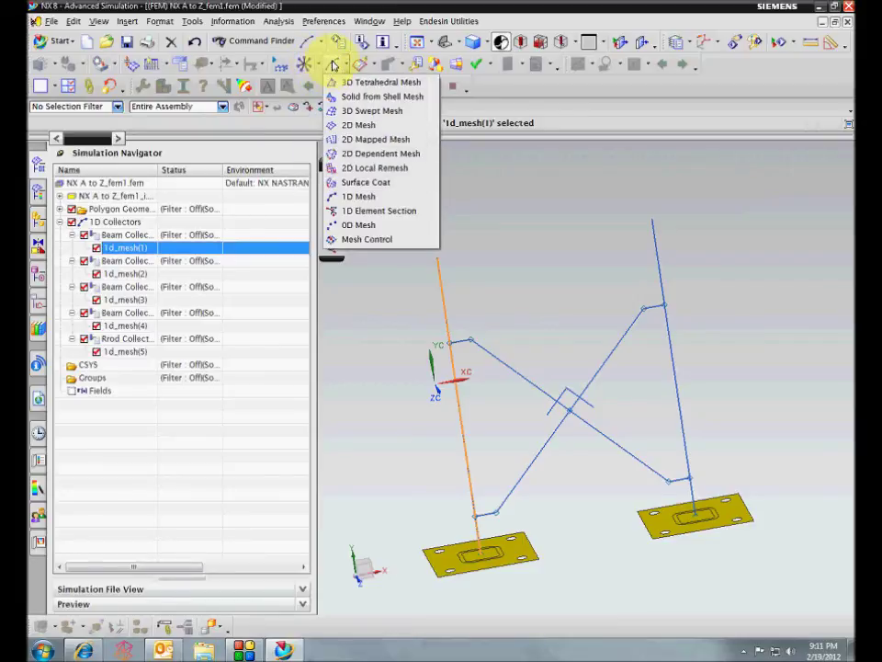
pyautogui.click(360, 126)
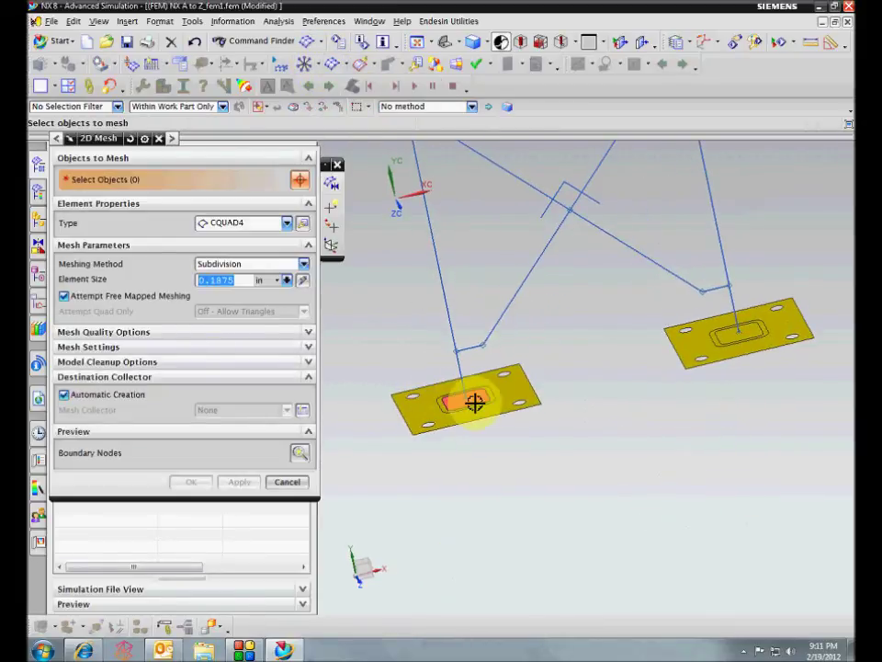
pyautogui.scroll(4, 489, 405)
pyautogui.click(497, 414)
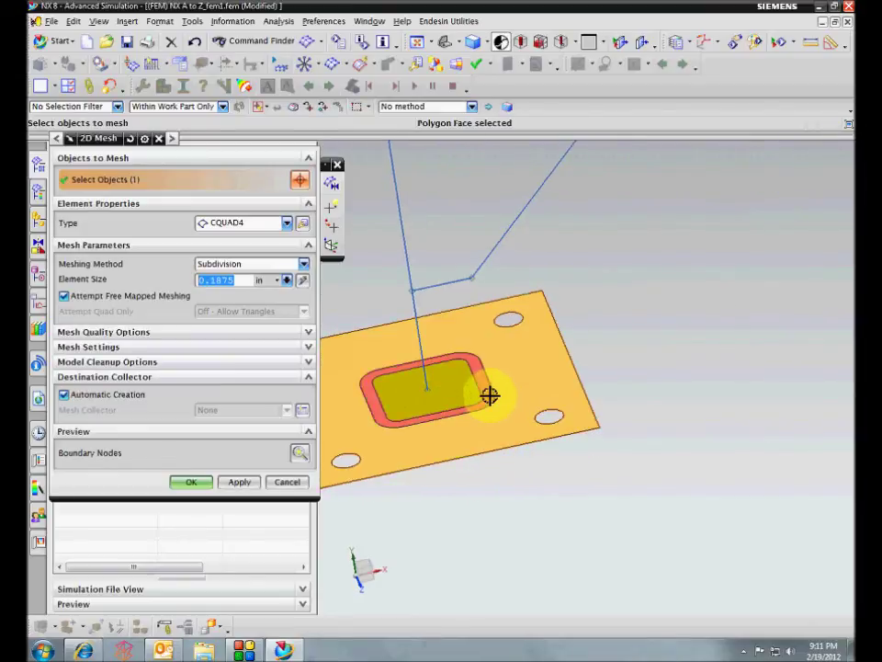
pyautogui.click(460, 391)
pyautogui.click(460, 391)
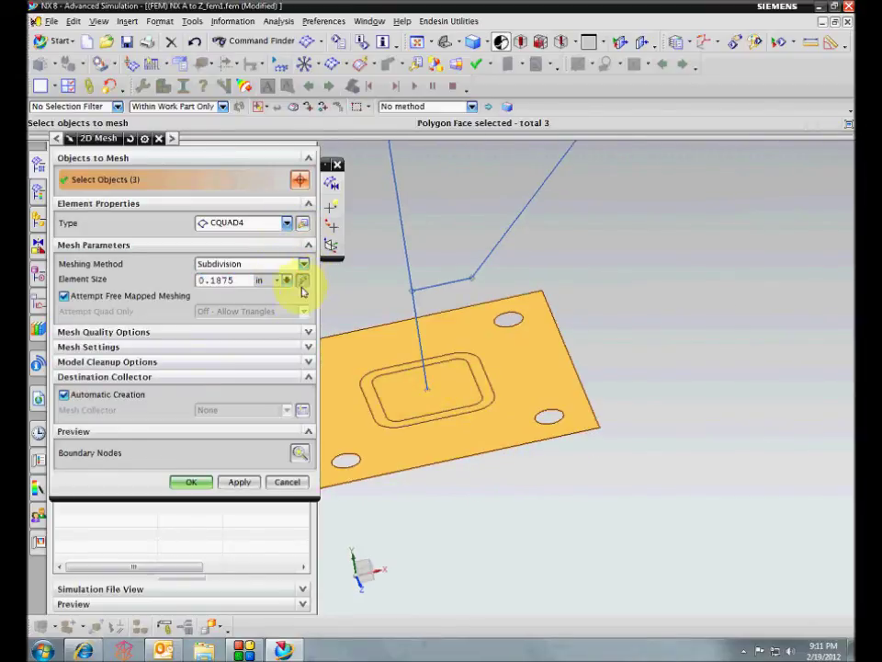
pyautogui.scroll(-3, 559, 468)
pyautogui.click(646, 425)
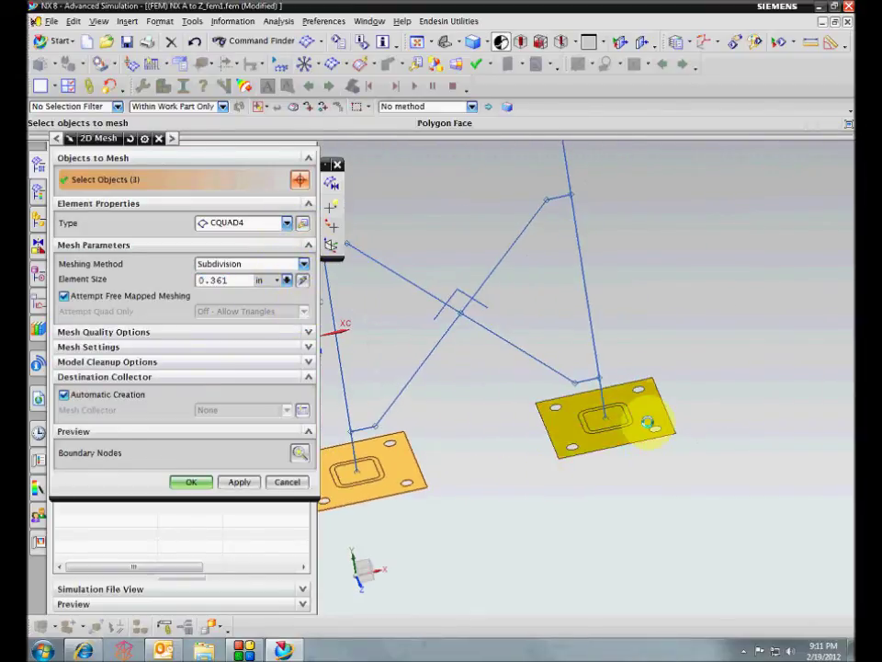
pyautogui.click(628, 423)
pyautogui.click(608, 419)
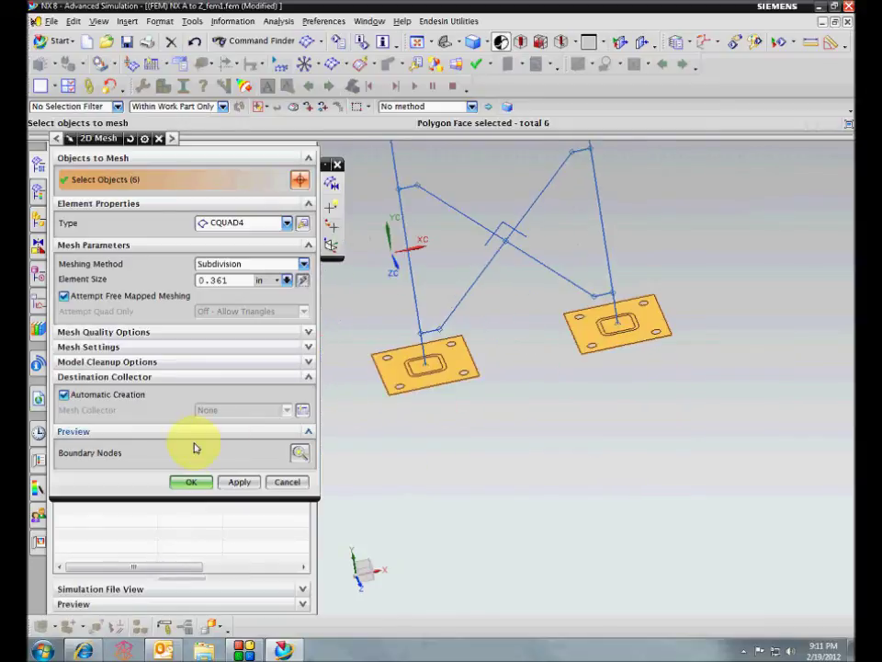
pyautogui.click(193, 482)
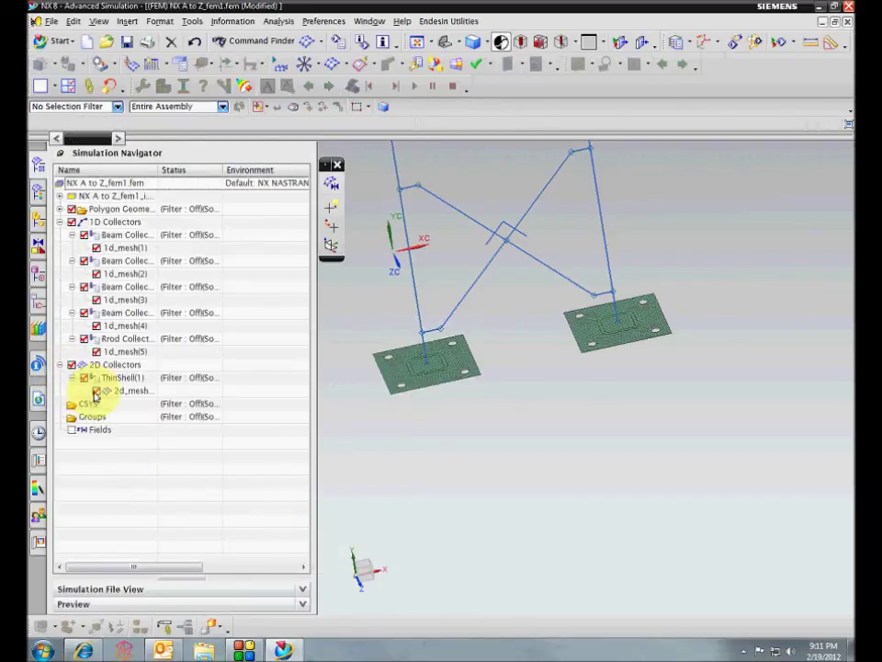
pyautogui.click(126, 391)
pyautogui.press('Escape')
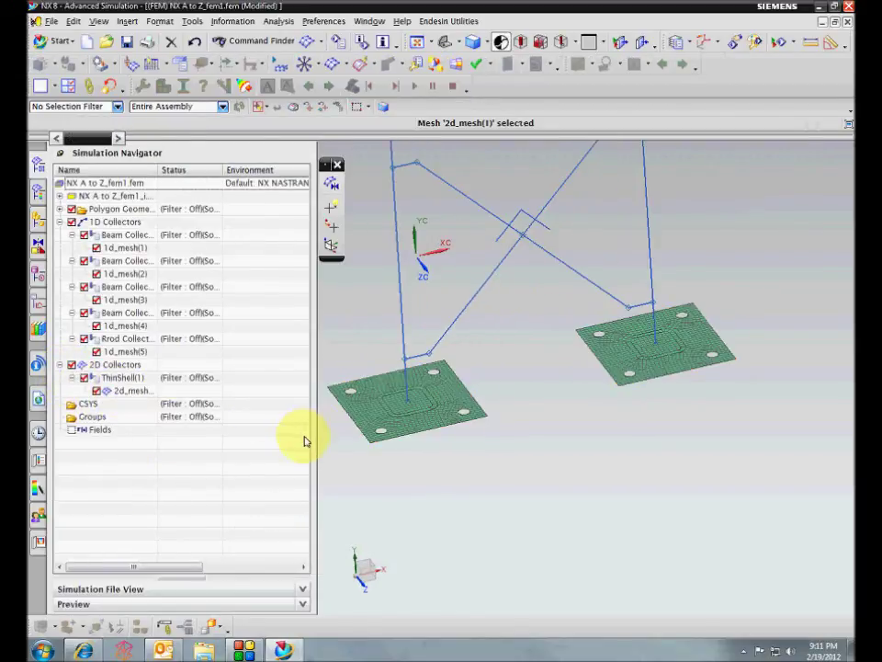
# Create an RBE2 point-to-face connection from the left vertical centerline's lower end to the rounded ring face on its base plate
pyautogui.click(303, 66)
pyautogui.scroll(5, 431, 314)
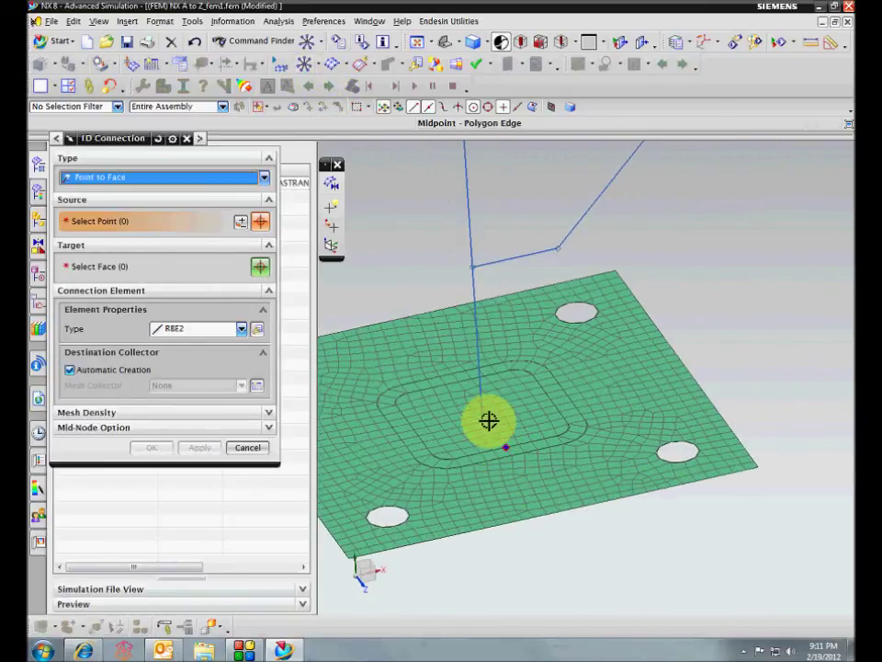
pyautogui.click(479, 413)
pyautogui.click(569, 415)
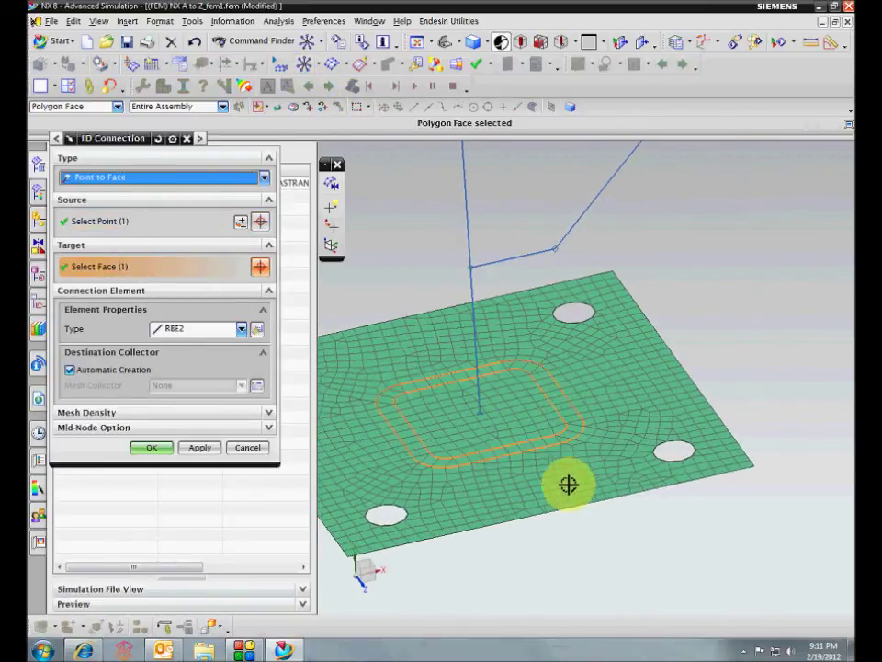
pyautogui.scroll(-1, 386, 306)
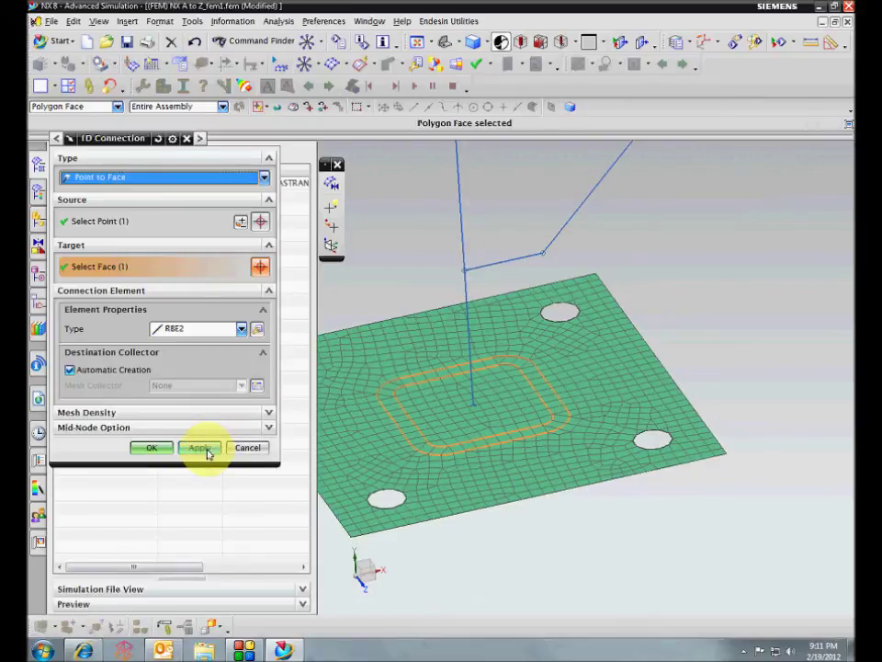
pyautogui.click(199, 448)
# Connect the right vertical centerline's lower end to the rounded ring face on its base plate with an RBE2 point-to-face connection
pyautogui.scroll(5, 580, 484)
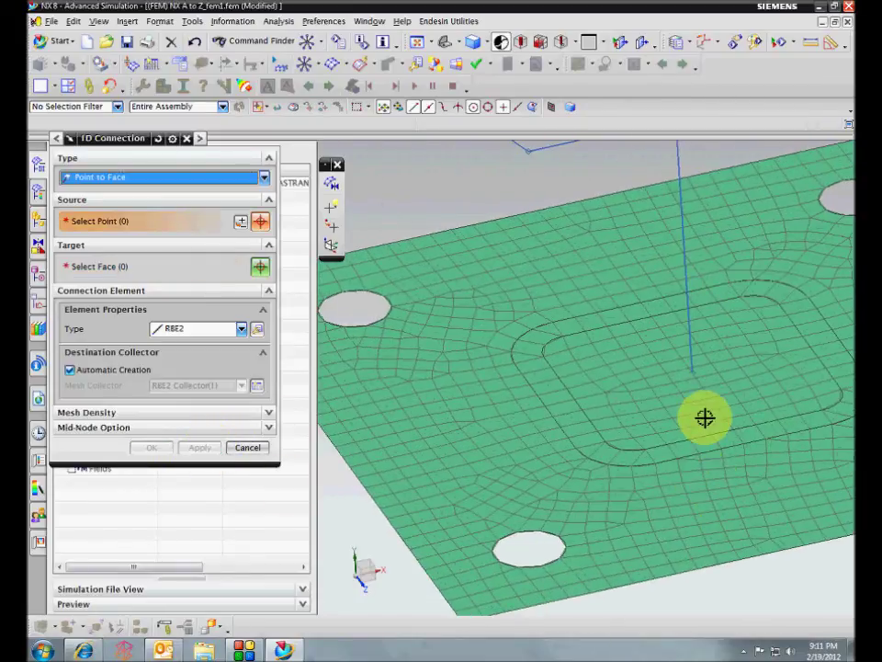
pyautogui.click(693, 372)
pyautogui.click(512, 311)
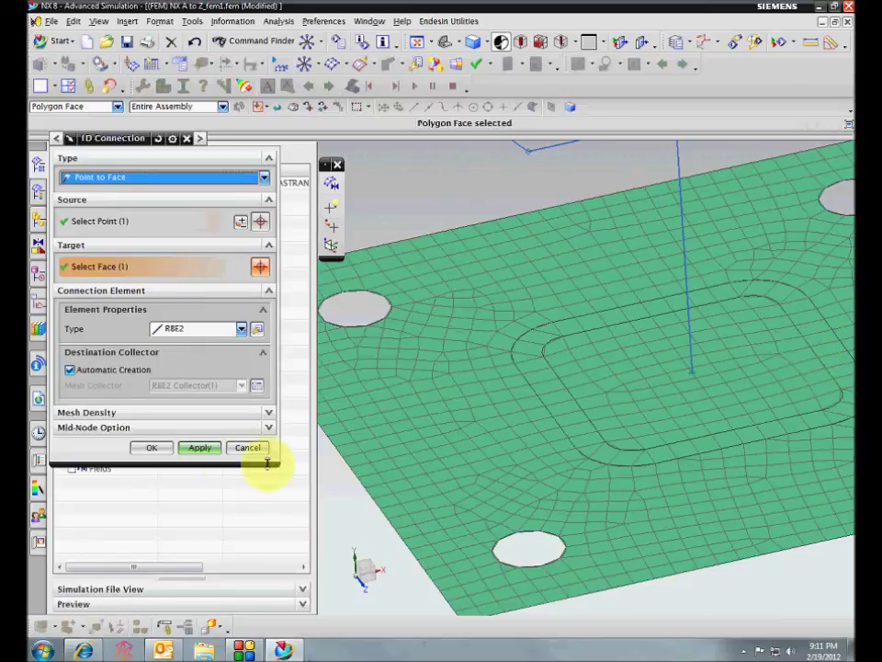
pyautogui.click(199, 448)
pyautogui.click(246, 448)
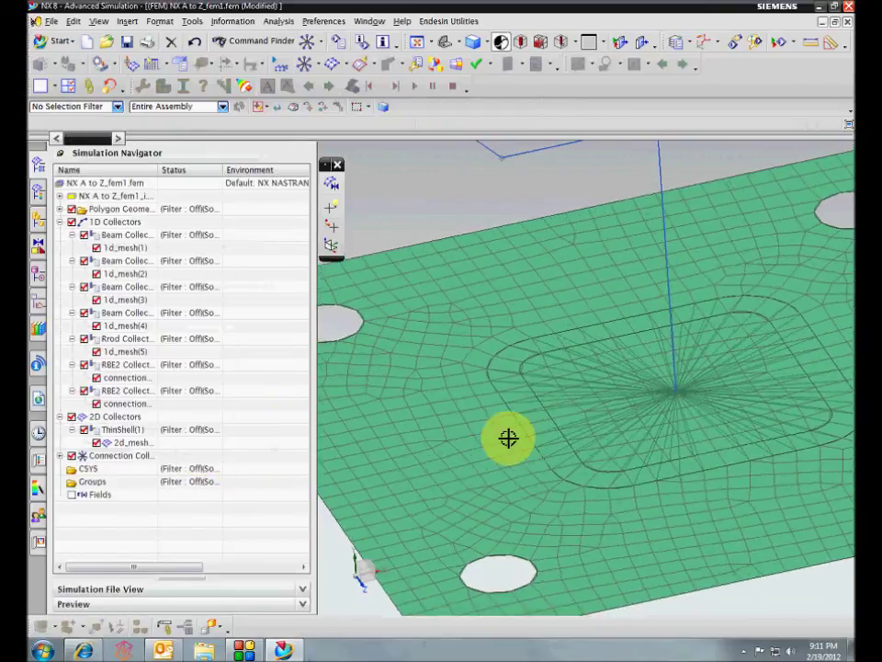
# Restrict selection to nodes and examine the coincident nodes at the right column's base and at its joint with the lower stub
pyautogui.scroll(2, 508, 437)
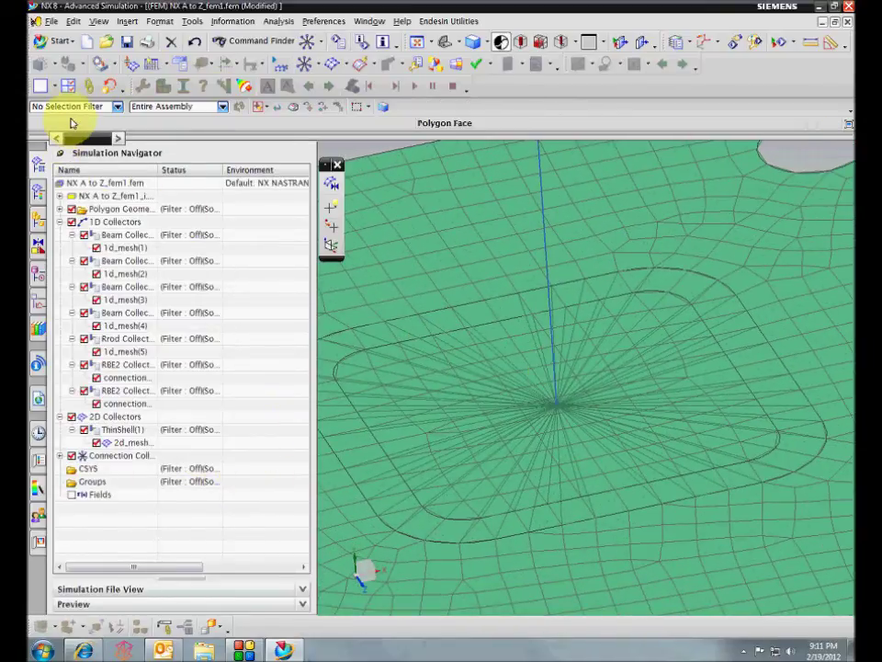
pyautogui.click(73, 107)
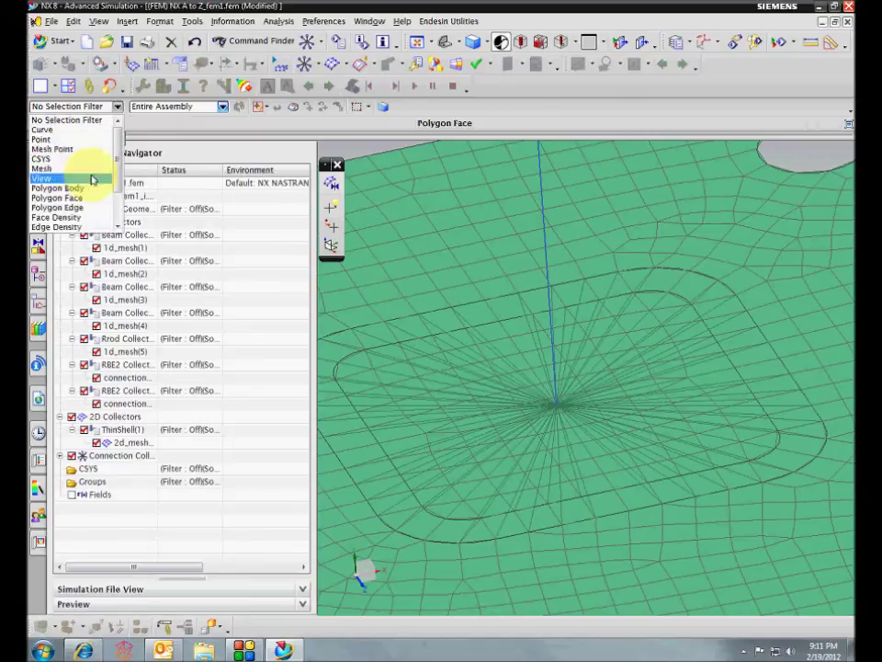
pyautogui.scroll(-2, 92, 179)
pyautogui.click(69, 205)
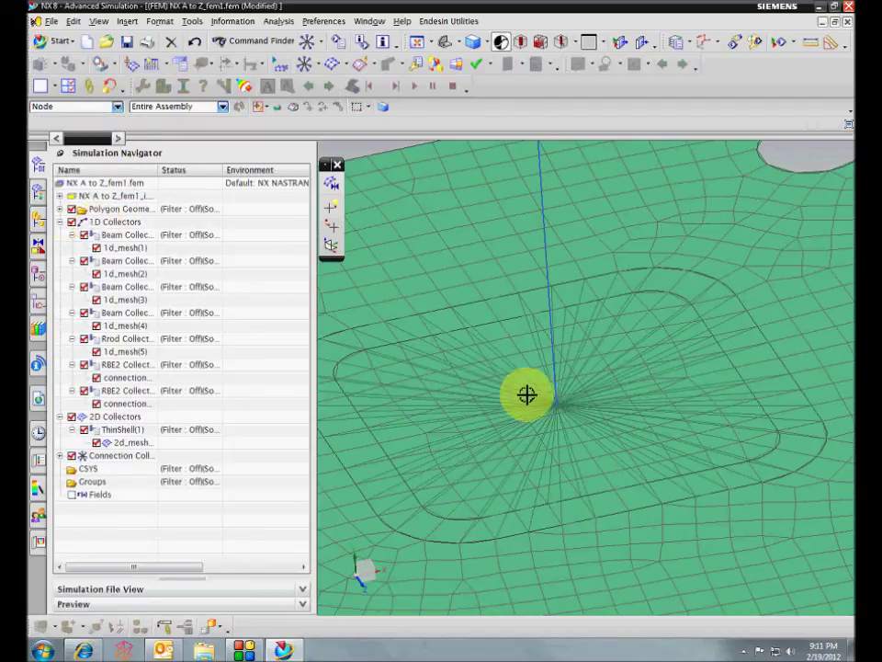
pyautogui.click(556, 404)
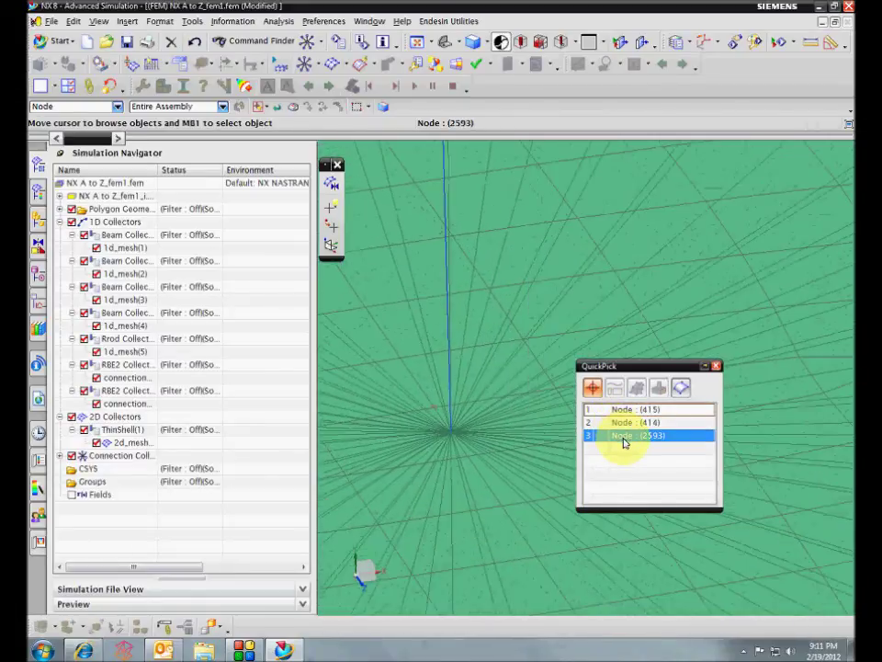
pyautogui.click(632, 427)
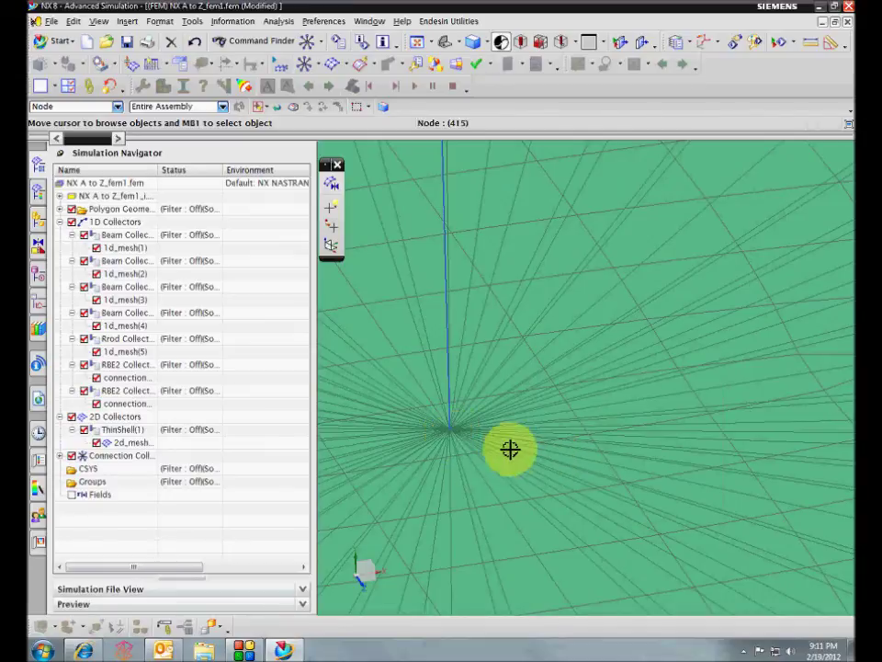
pyautogui.scroll(-5, 543, 443)
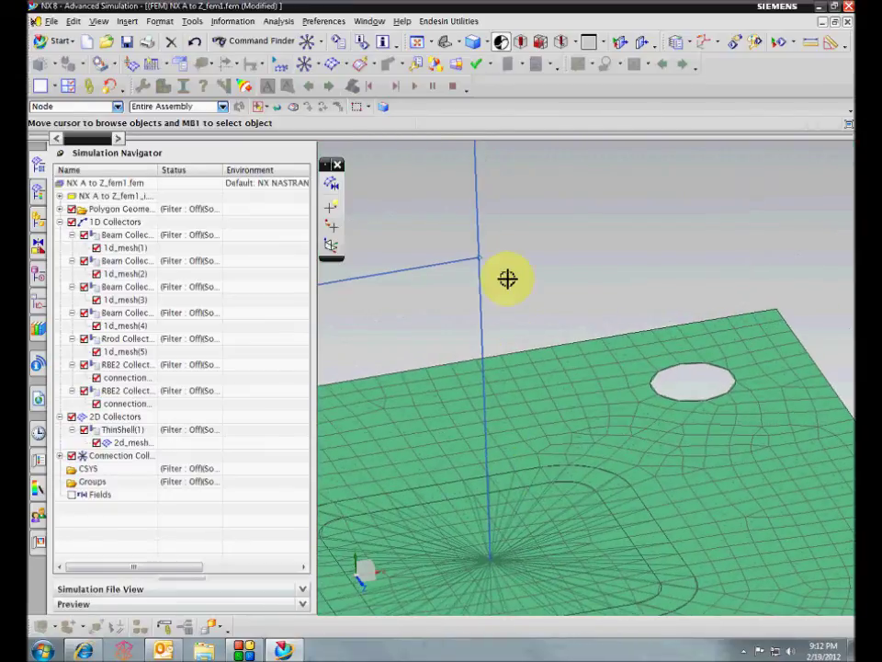
pyautogui.click(477, 260)
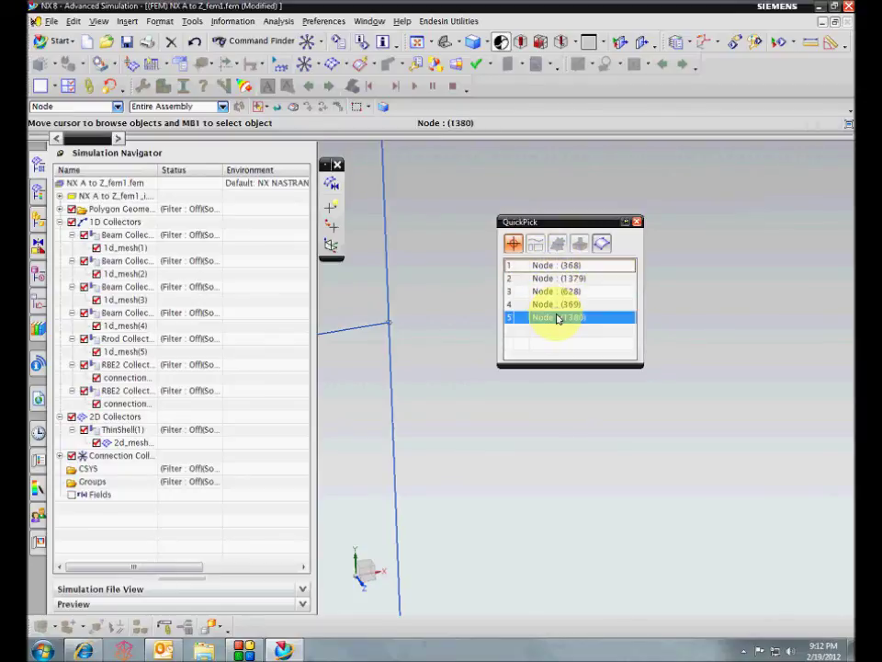
pyautogui.click(556, 318)
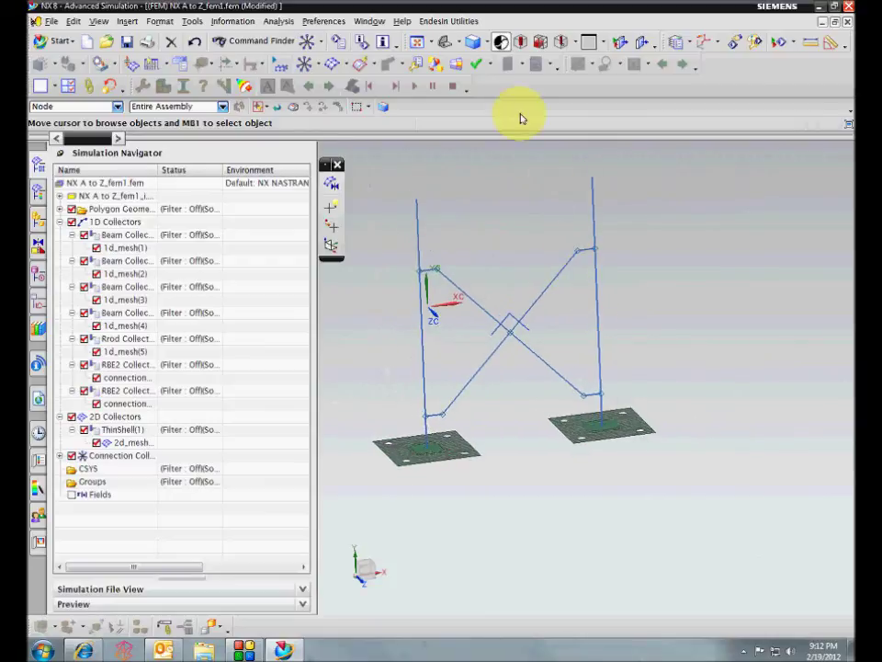
# Run a node check on the model that merges duplicate nodes
pyautogui.click(487, 66)
pyautogui.click(504, 81)
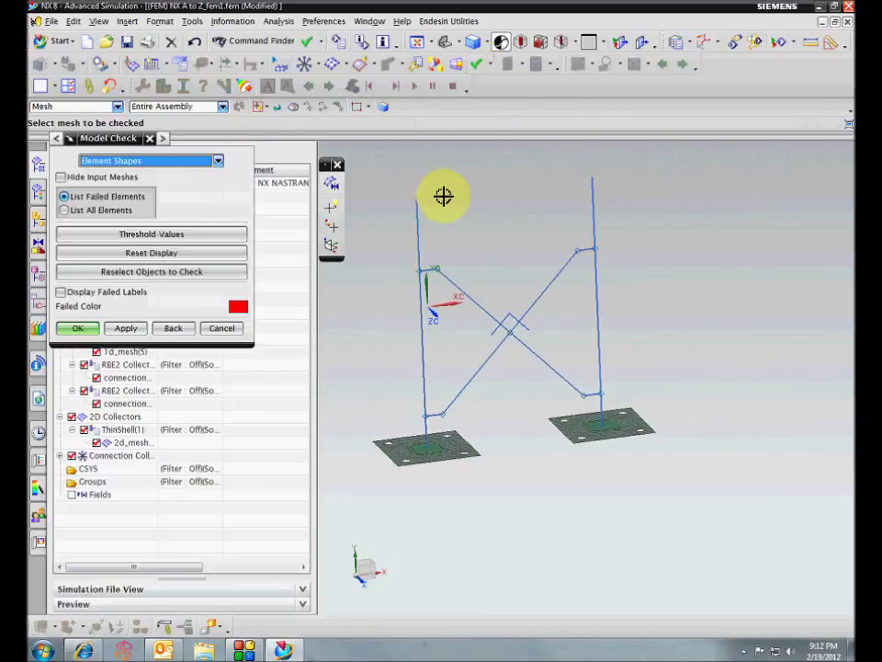
pyautogui.click(216, 161)
pyautogui.click(122, 195)
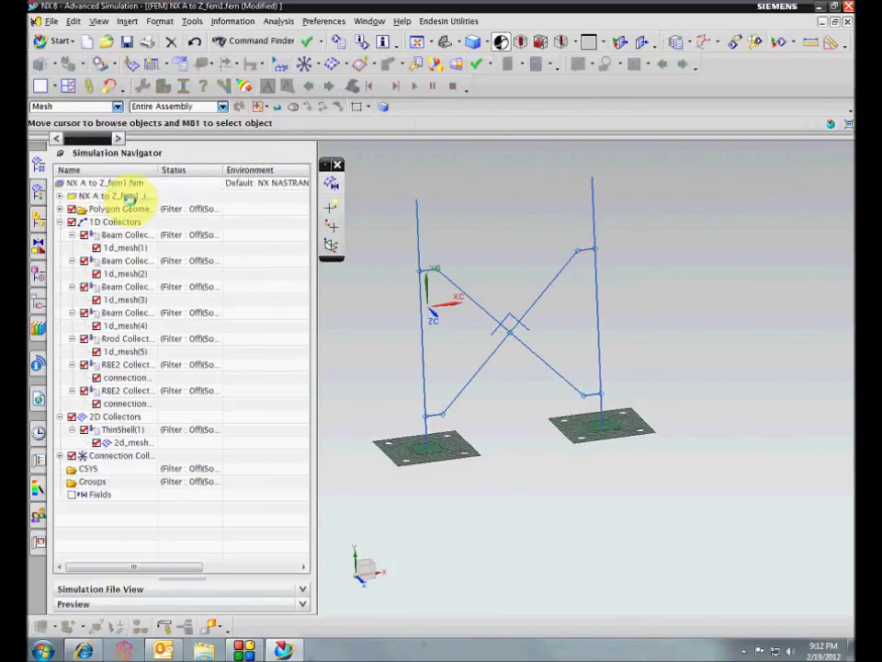
pyautogui.click(64, 210)
pyautogui.click(61, 225)
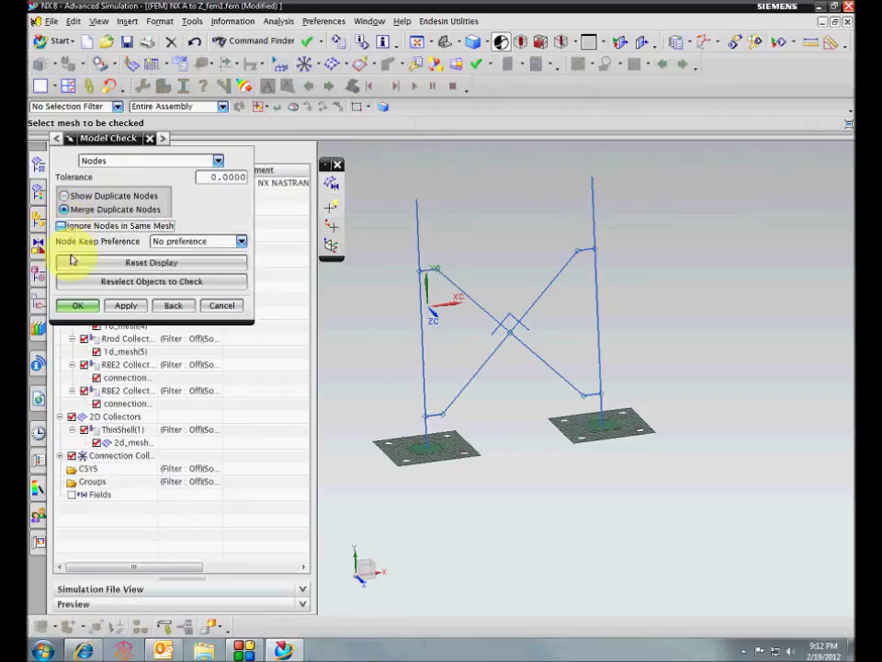
pyautogui.click(78, 306)
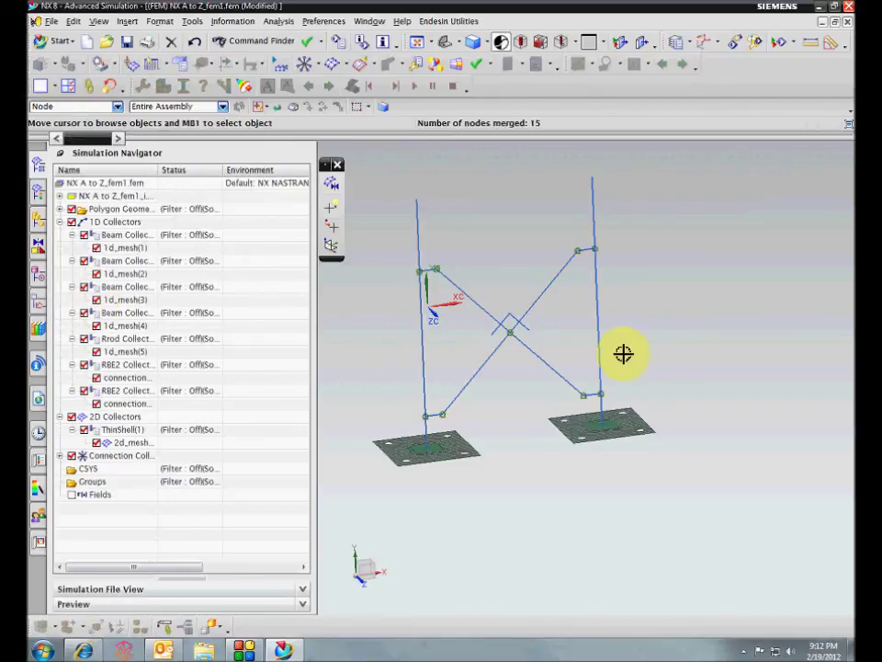
pyautogui.scroll(5, 764, 309)
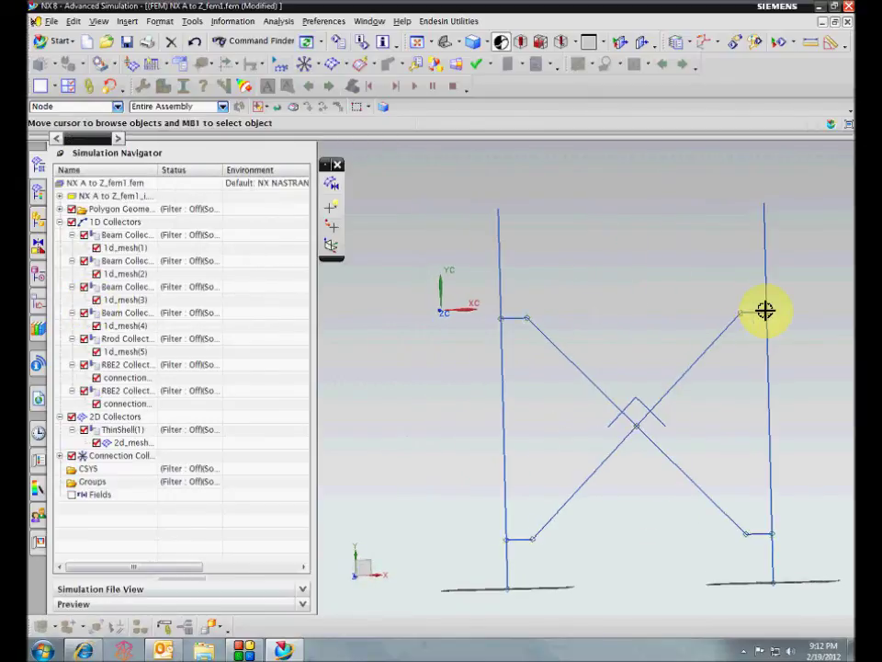
pyautogui.moveTo(843, 414); pyautogui.dragTo(732, 407, button='middle')
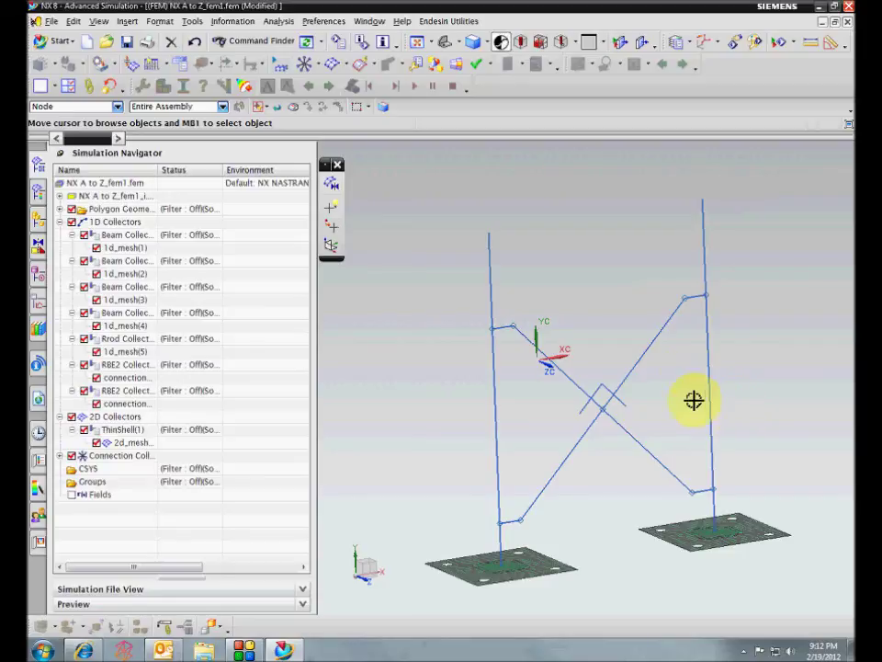
pyautogui.click(246, 650)
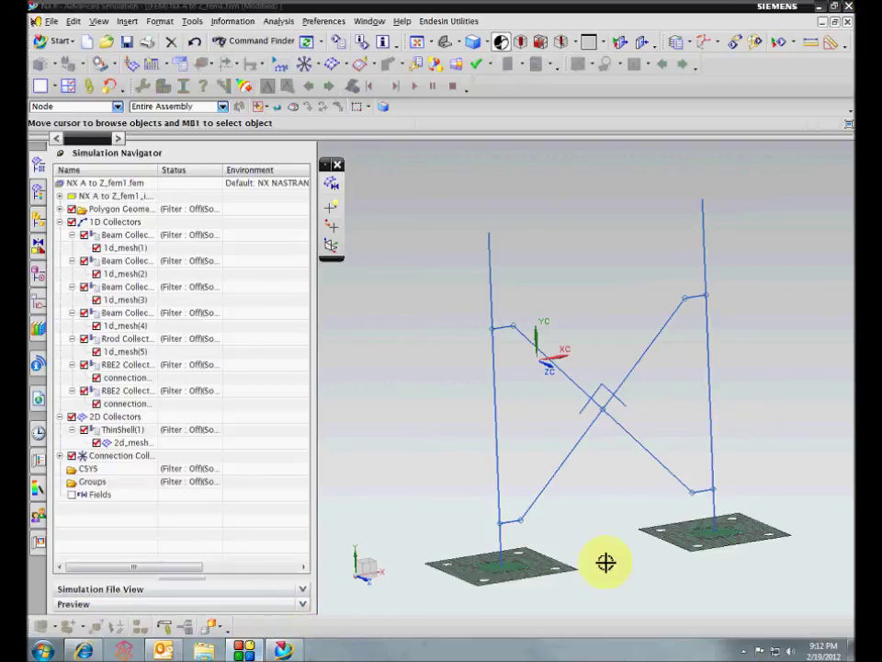